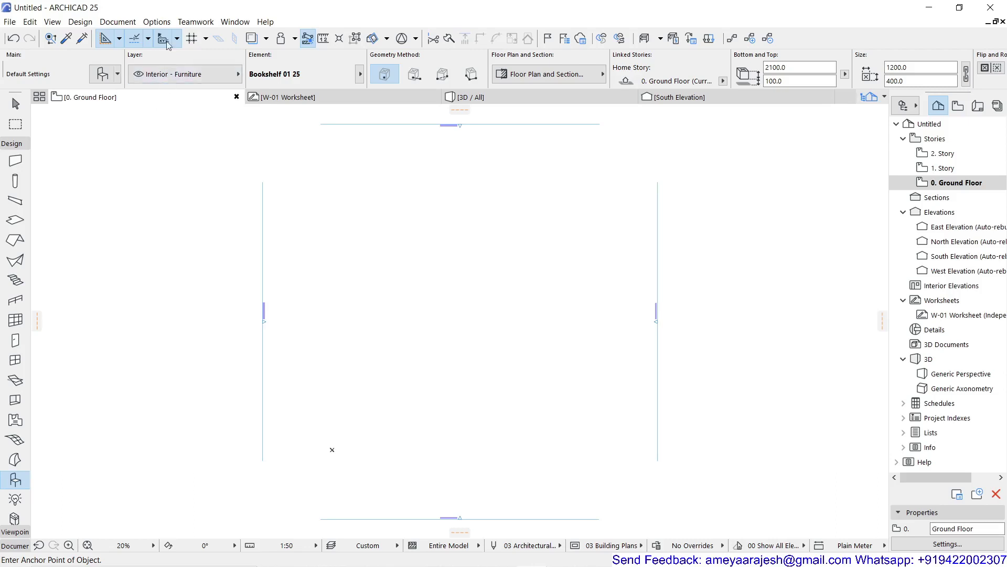
Step: Set the decimals for numbers without units to 4 in the project's working units
{"action": "left_click", "coordinate": [156, 22]}
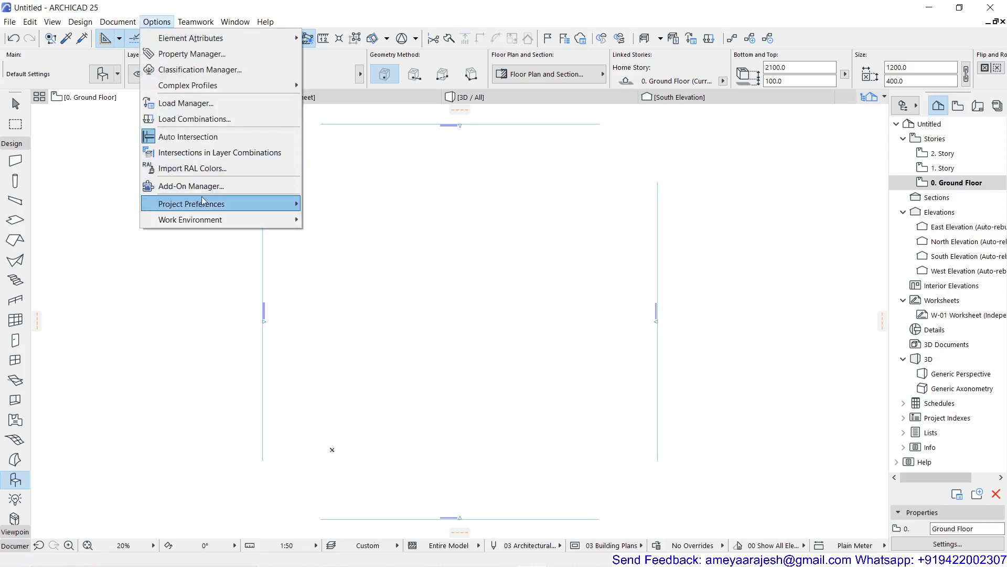
{"action": "mouse_move", "coordinate": [208, 203]}
{"action": "left_click", "coordinate": [335, 204]}
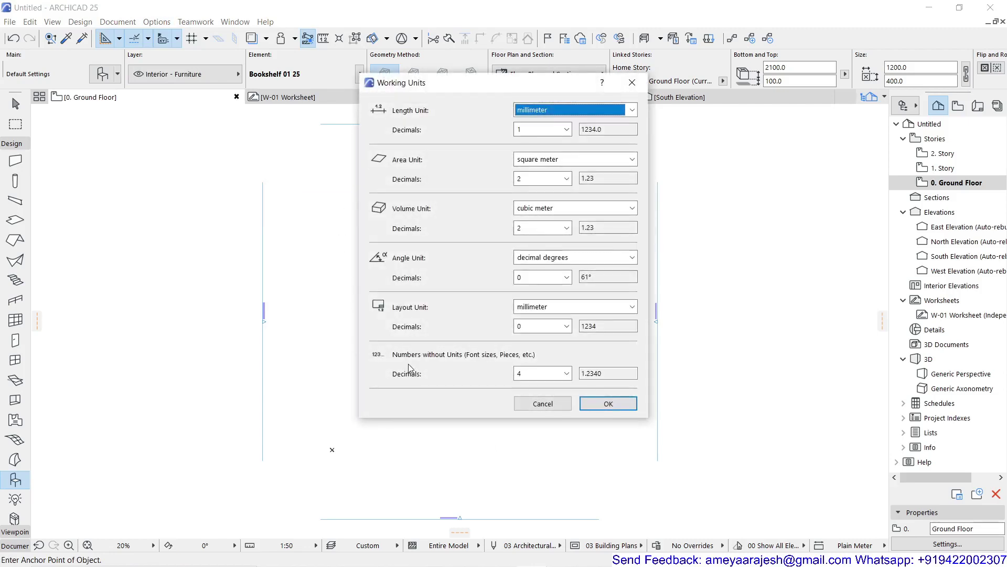
{"action": "left_click", "coordinate": [531, 374]}
{"action": "left_click", "coordinate": [533, 434]}
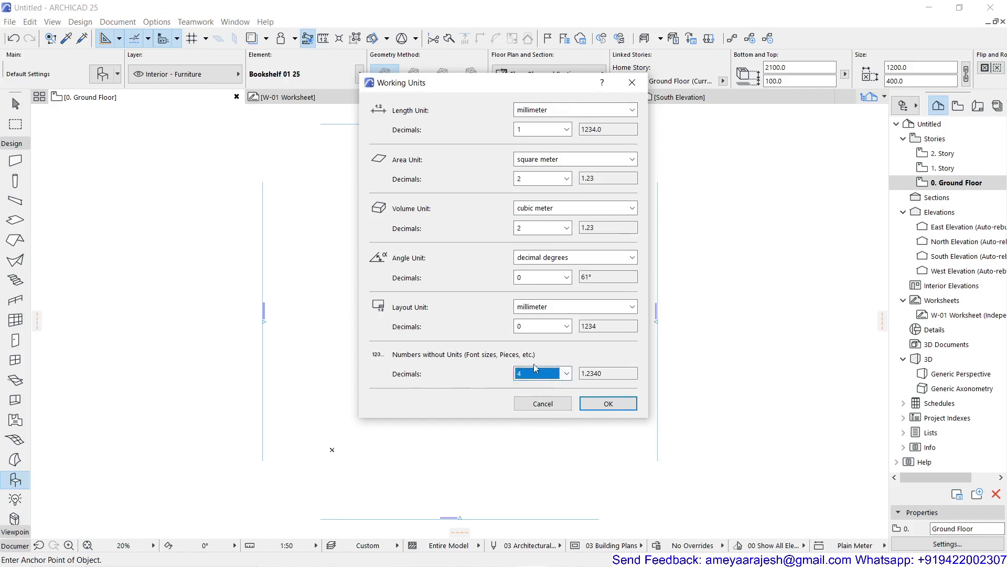
{"action": "left_click", "coordinate": [608, 403]}
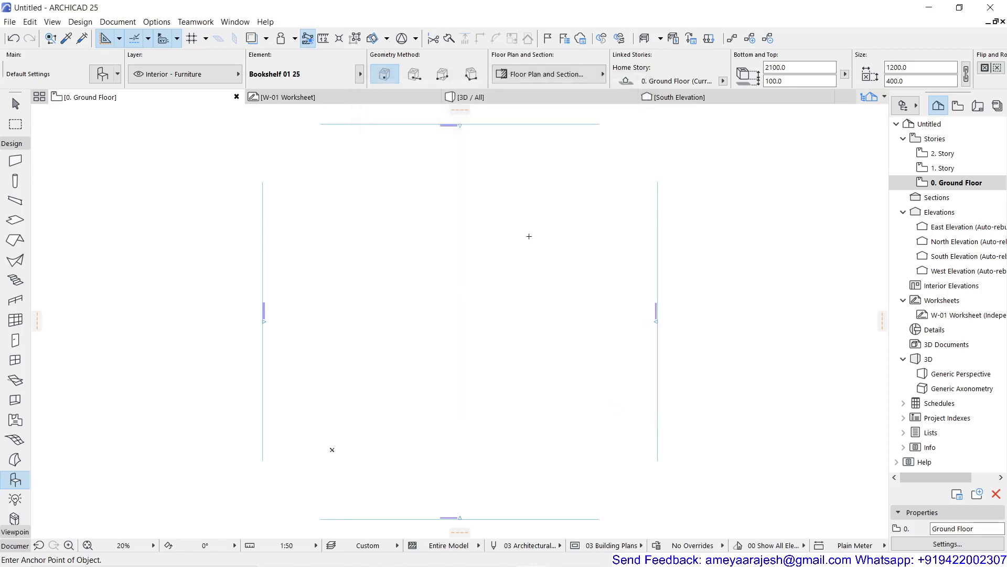
Step: Start a new parametric object and add a Block node with a Length input node placed ahead of it
{"action": "left_click", "coordinate": [749, 39]}
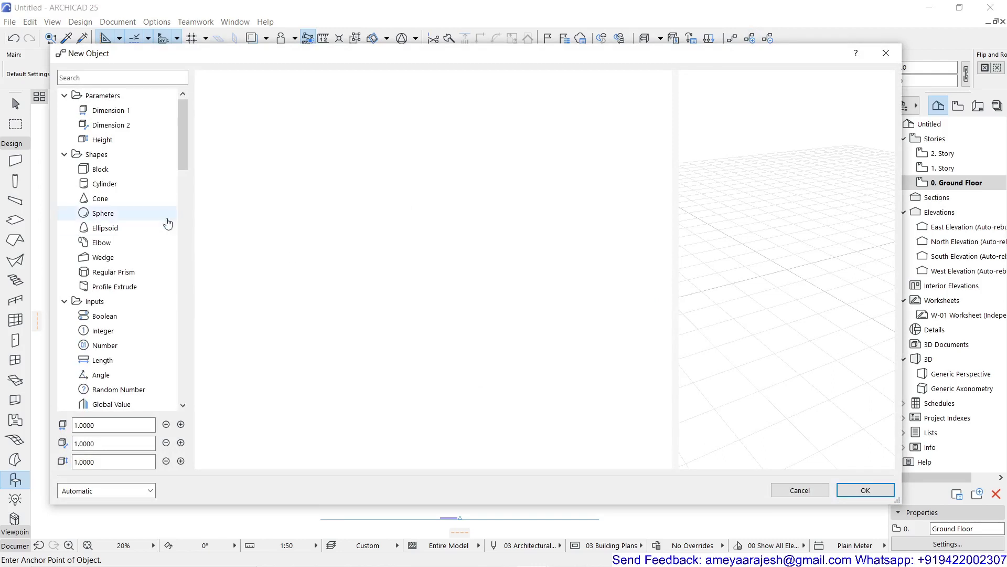
{"action": "double_click", "coordinate": [142, 174]}
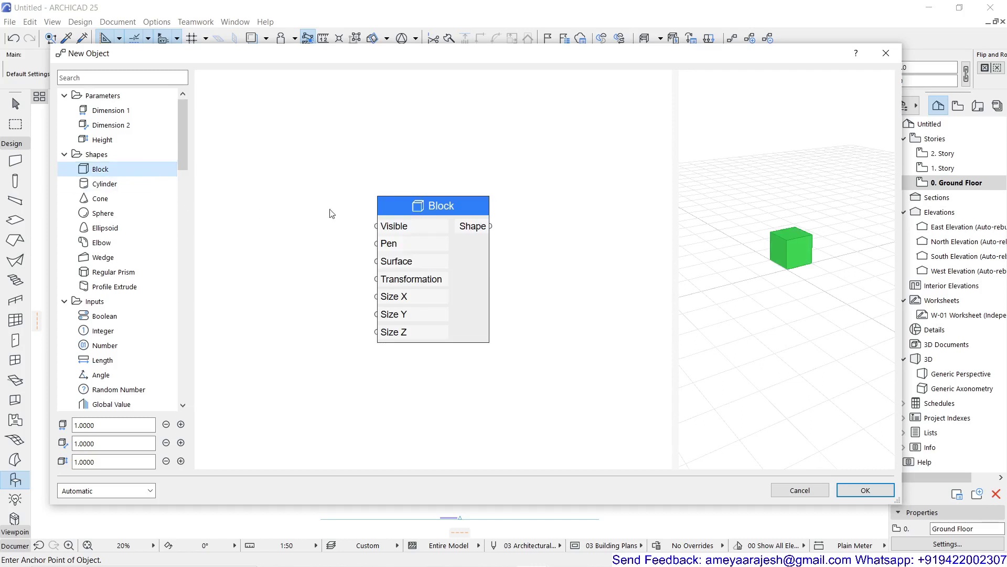
{"action": "left_click_drag", "start_coordinate": [435, 209], "coordinate": [582, 205]}
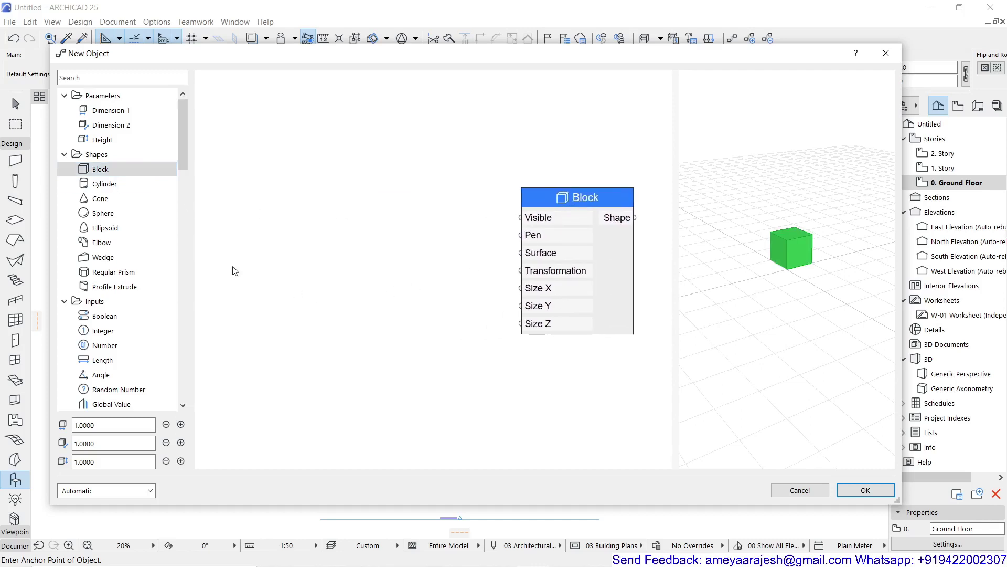
{"action": "double_click", "coordinate": [115, 361]}
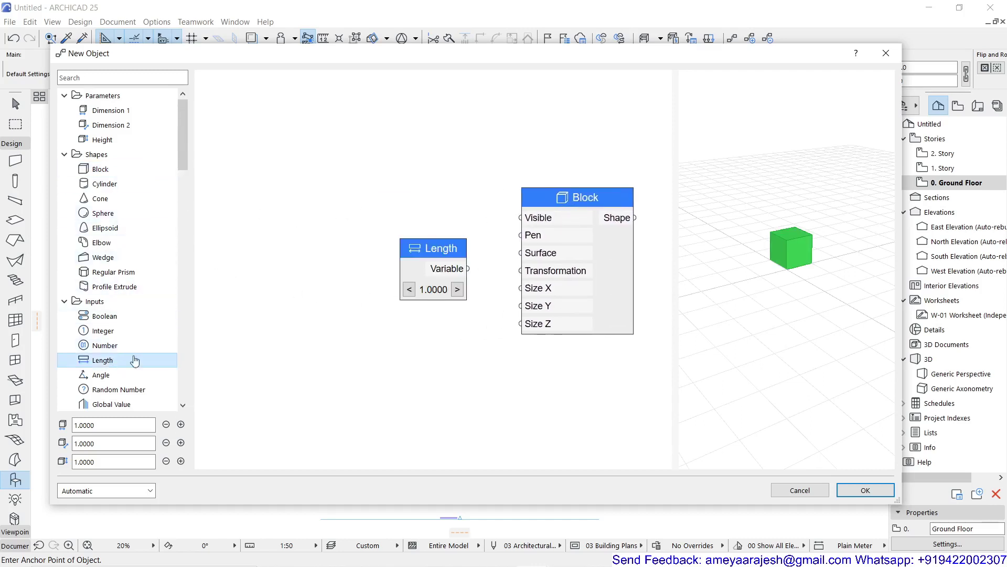
{"action": "left_click_drag", "start_coordinate": [447, 250], "coordinate": [328, 228]}
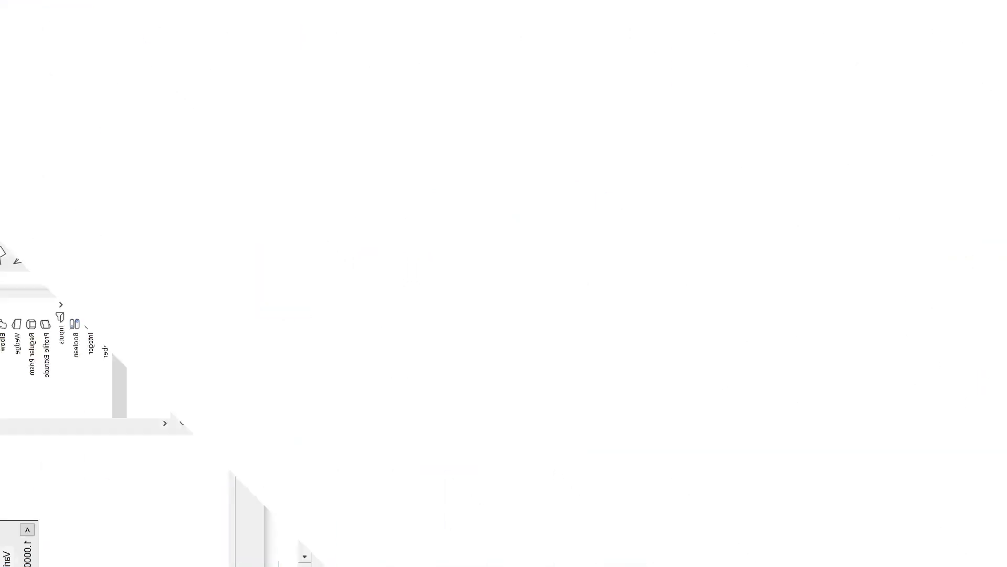
Step: Examine the node settings of Box File and 01. Box File Width, their connections, and the resulting block in the 3D preview
{"action": "scroll", "coordinate": [599, 268], "scroll_direction": "up", "scroll_amount": 4}
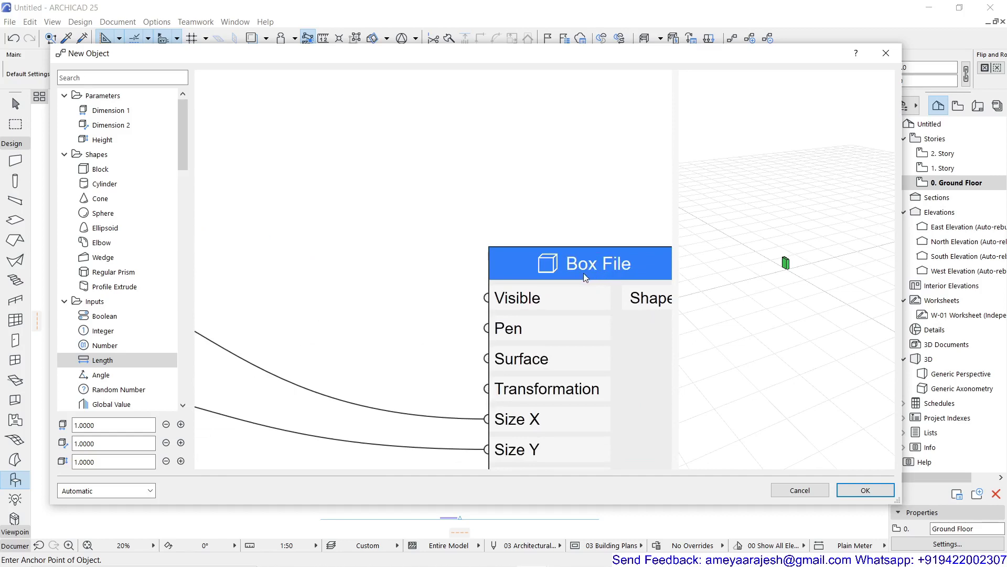
{"action": "double_click", "coordinate": [599, 267]}
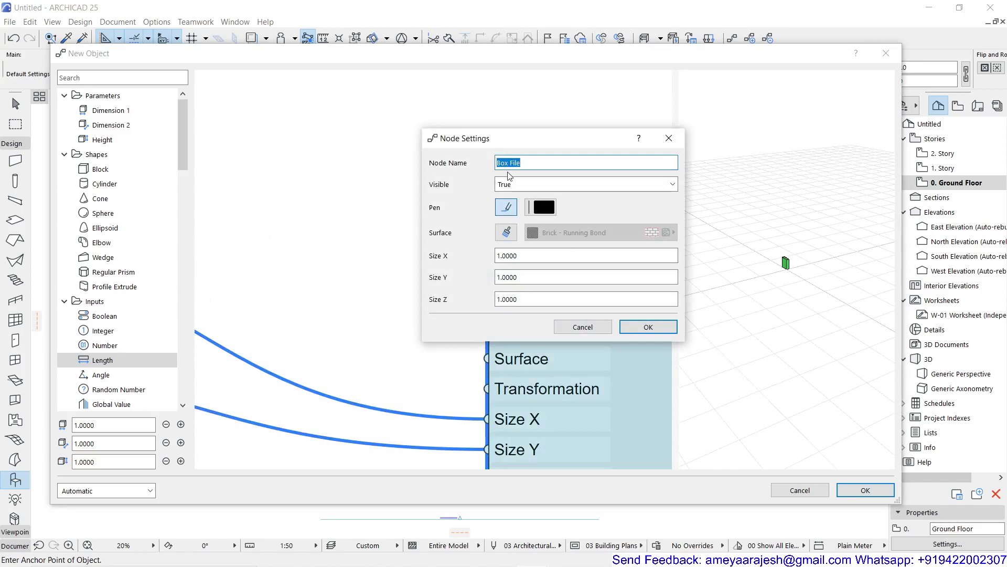
{"action": "left_click", "coordinate": [648, 328]}
{"action": "scroll", "coordinate": [562, 301], "scroll_direction": "down", "scroll_amount": 3}
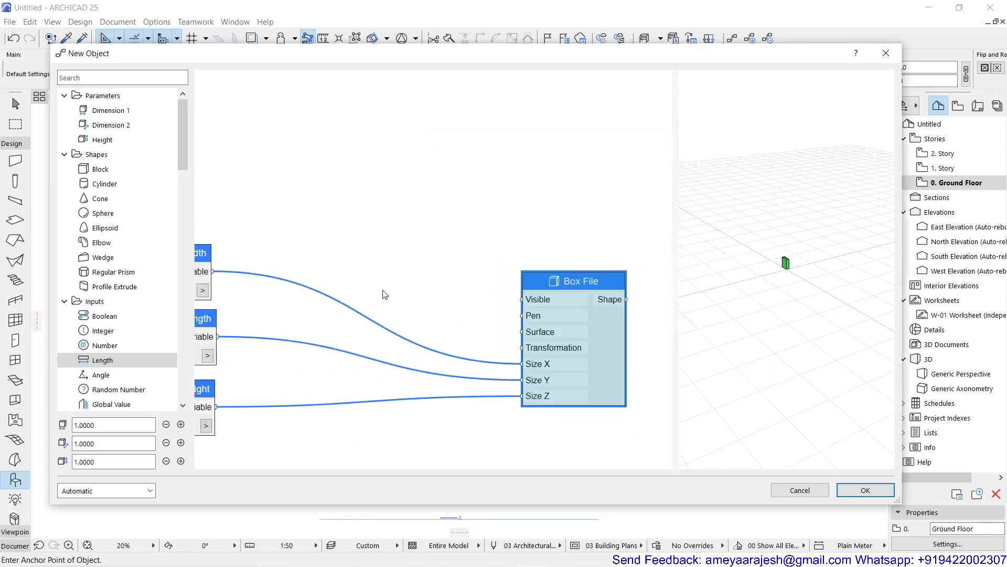
{"action": "left_click_drag", "start_coordinate": [383, 292], "coordinate": [538, 250]}
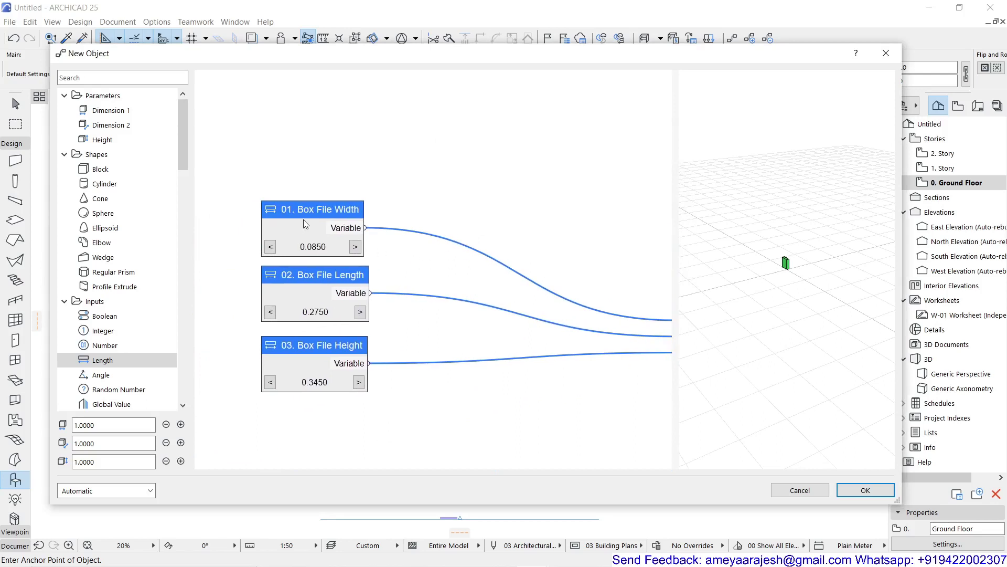
{"action": "scroll", "coordinate": [304, 220], "scroll_direction": "up", "scroll_amount": 2}
{"action": "middle_click_drag", "start_coordinate": [396, 120], "coordinate": [364, 144]}
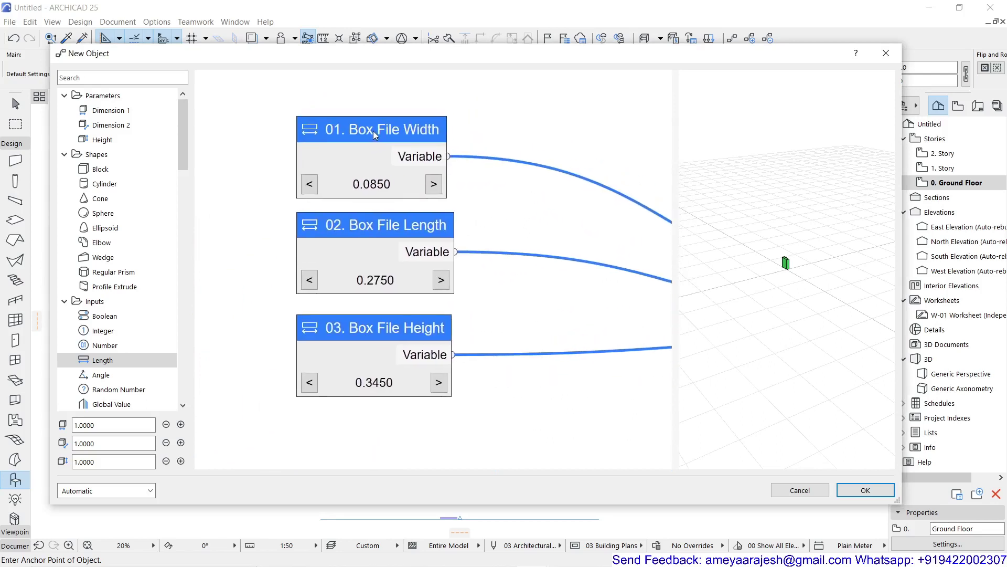
{"action": "double_click", "coordinate": [374, 132]}
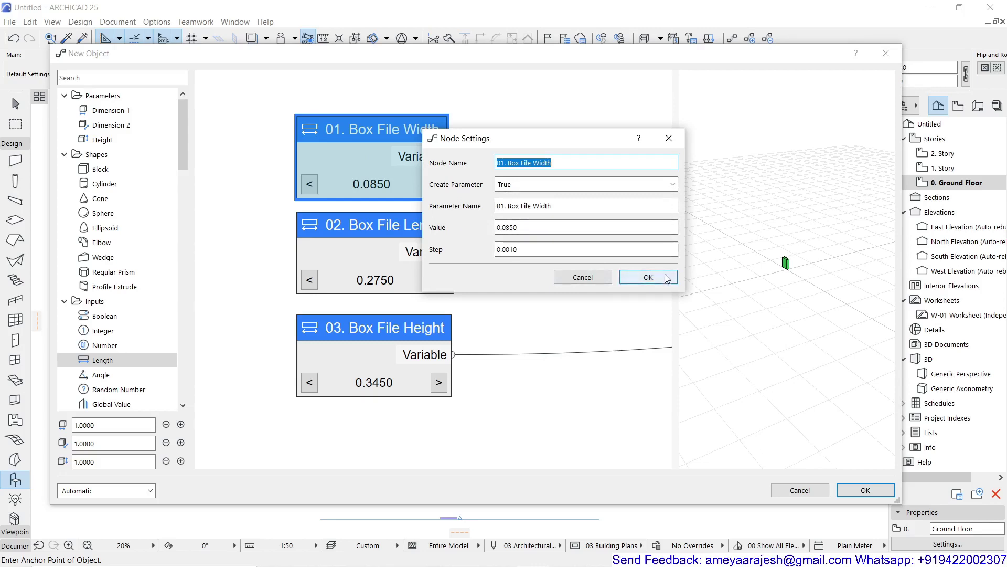
{"action": "left_click", "coordinate": [649, 277]}
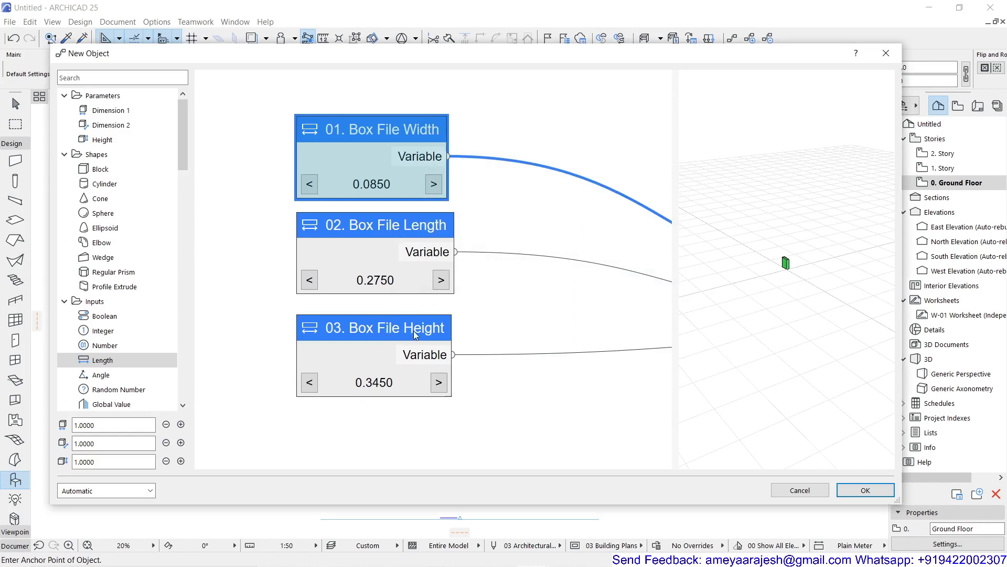
{"action": "scroll", "coordinate": [389, 224], "scroll_direction": "down", "scroll_amount": 5}
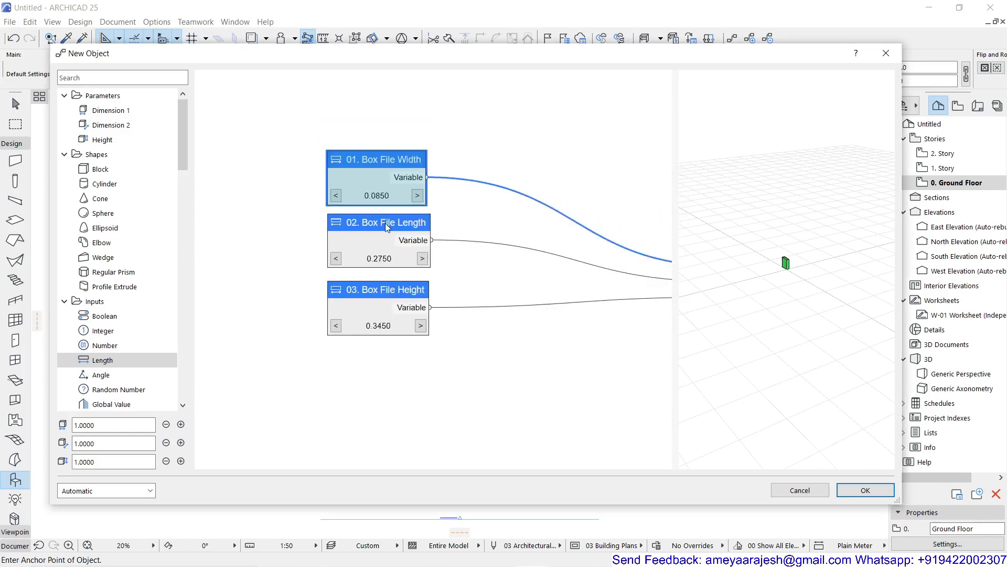
{"action": "middle_click_drag", "start_coordinate": [499, 269], "coordinate": [345, 372]}
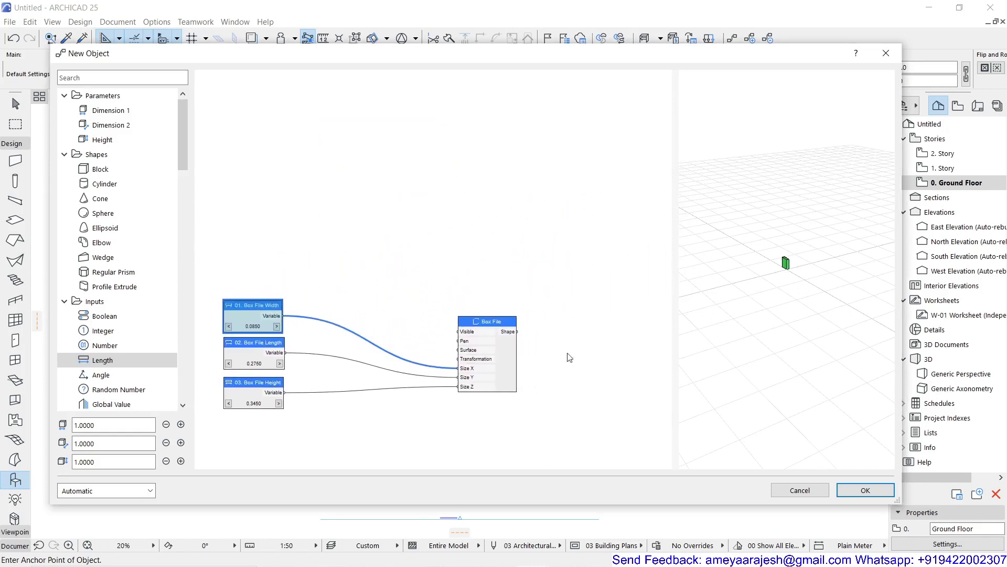
{"action": "scroll", "coordinate": [792, 257], "scroll_direction": "up", "scroll_amount": 3}
{"action": "scroll", "coordinate": [794, 264], "scroll_direction": "up", "scroll_amount": 5}
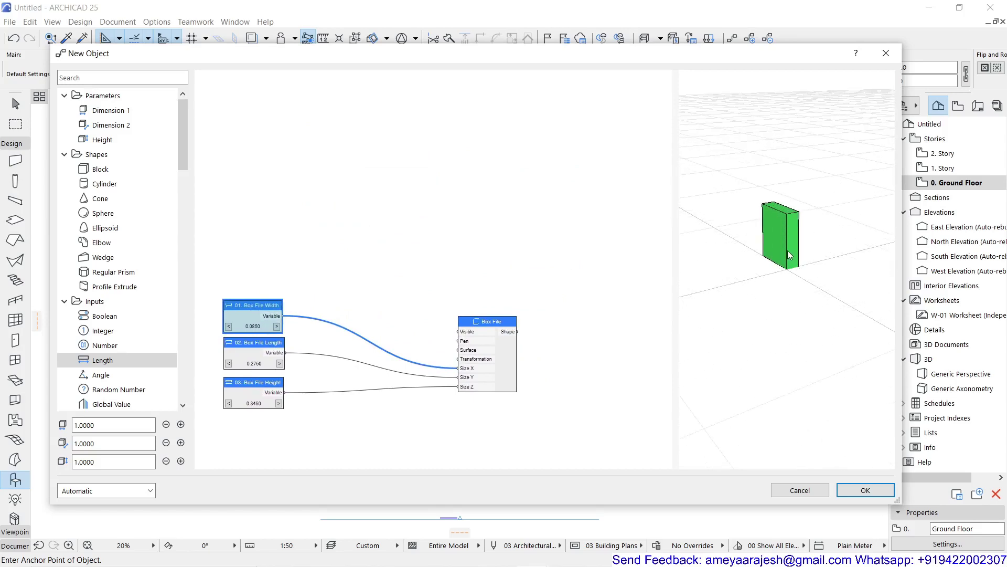
{"action": "scroll", "coordinate": [767, 329], "scroll_direction": "up", "scroll_amount": 2}
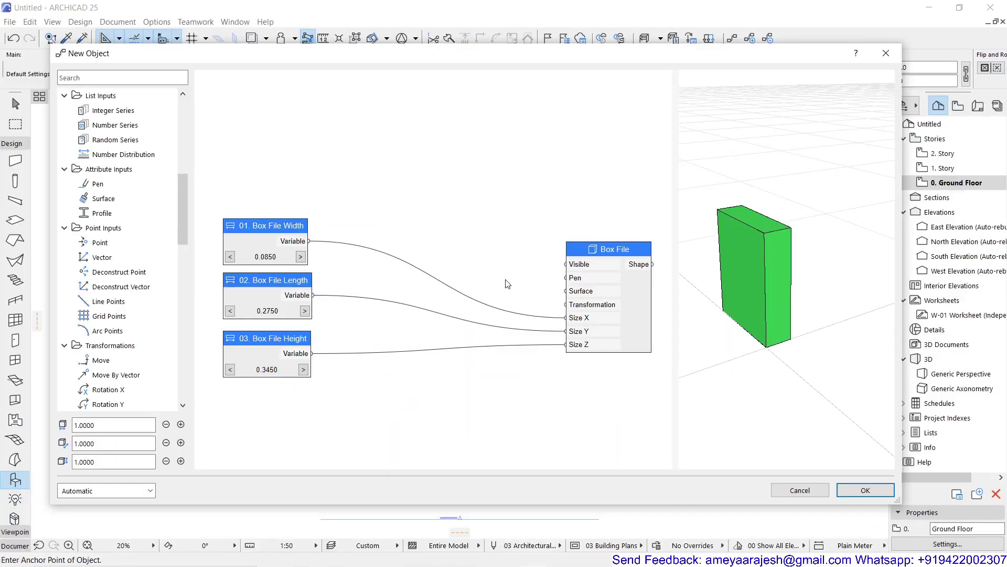
Step: Paste the Surface - Box File node above the graph and connect its variable to the Box File node's Surface input
{"action": "key", "text": "ctrl+v"}
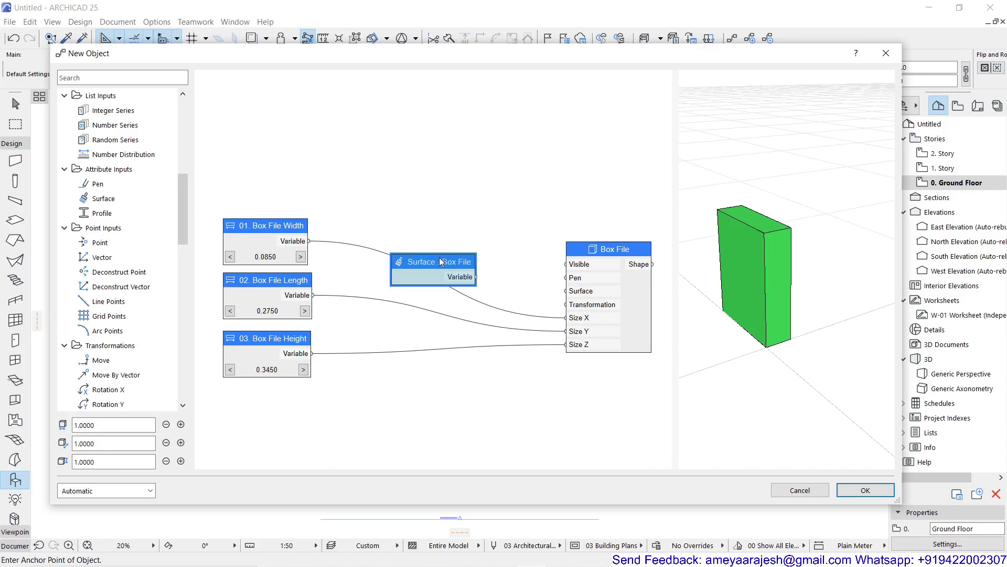
{"action": "left_click_drag", "start_coordinate": [438, 260], "coordinate": [470, 201]}
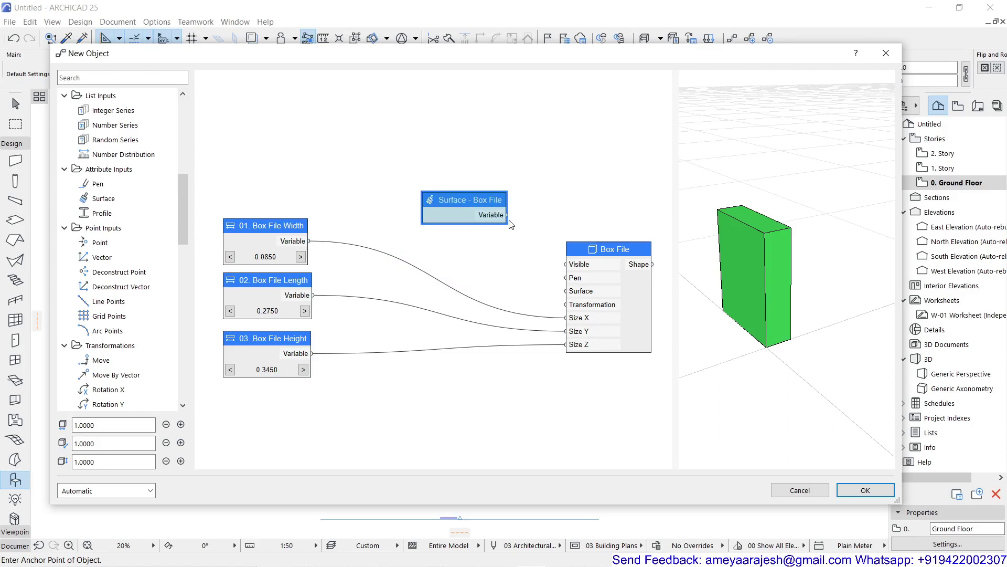
{"action": "left_click_drag", "start_coordinate": [507, 216], "coordinate": [566, 291]}
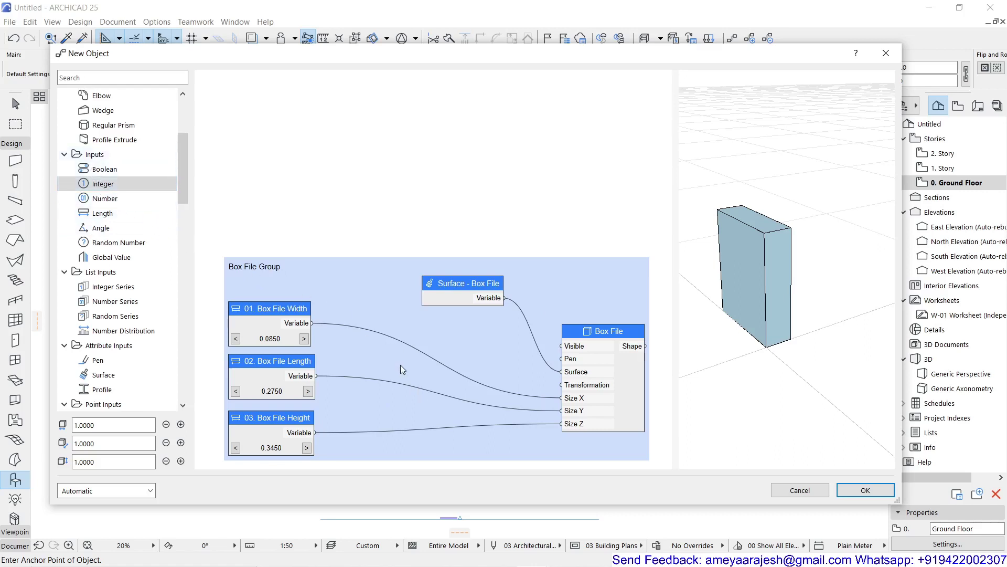
Step: Examine integer nodes 04 to 06 and the Files on 1st Row node, and locate Multiplication among the Maths nodes
{"action": "middle_click_drag", "start_coordinate": [402, 369], "coordinate": [397, 122]}
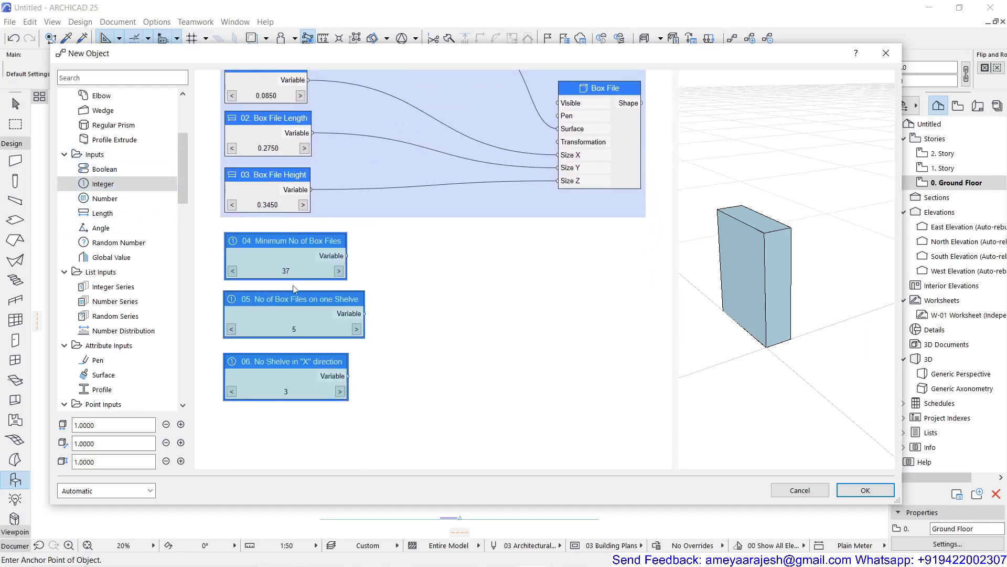
{"action": "scroll", "coordinate": [294, 288], "scroll_direction": "up", "scroll_amount": 2}
{"action": "middle_click_drag", "start_coordinate": [292, 292], "coordinate": [320, 269]}
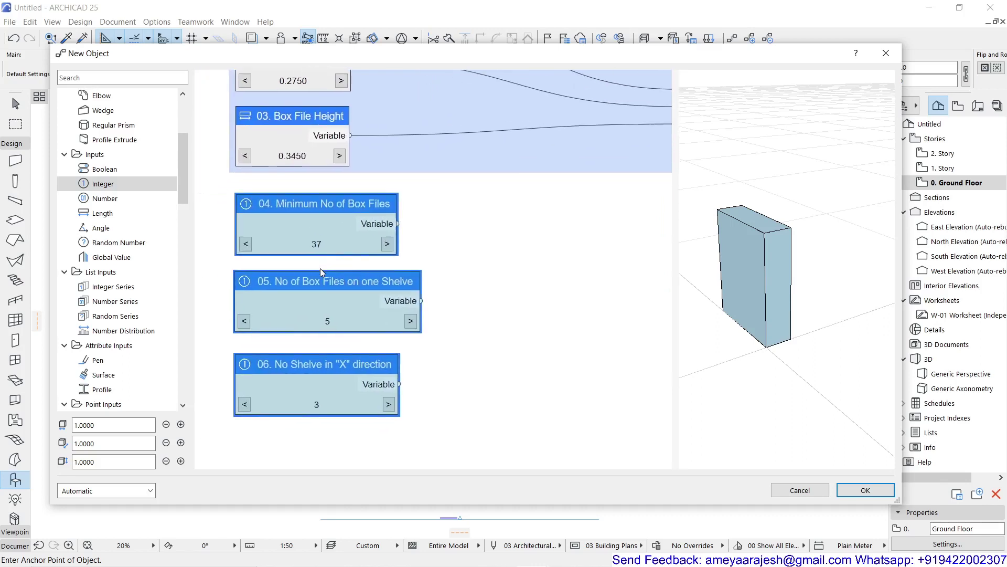
{"action": "left_click", "coordinate": [425, 227]}
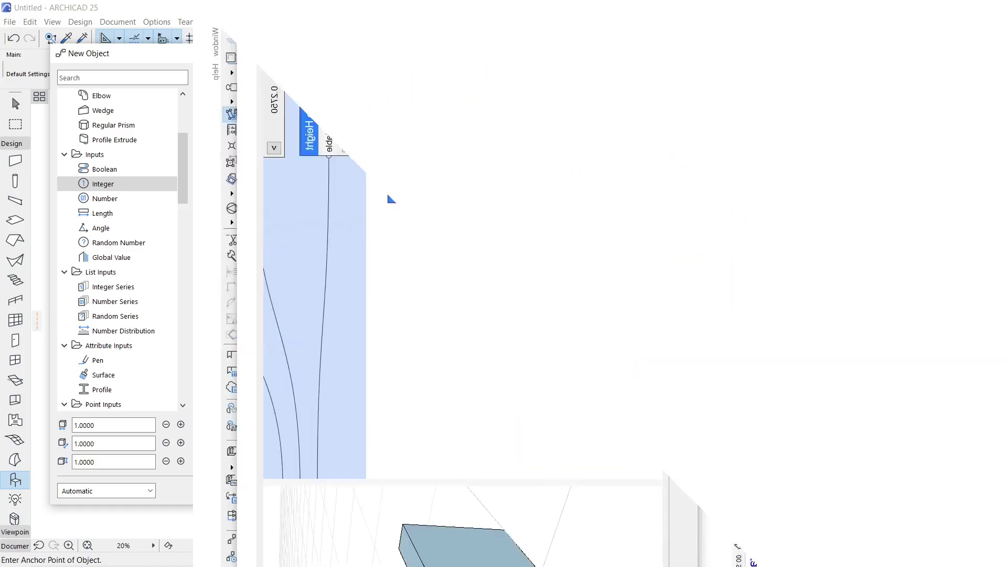
{"action": "scroll", "coordinate": [355, 335], "scroll_direction": "up", "scroll_amount": 4}
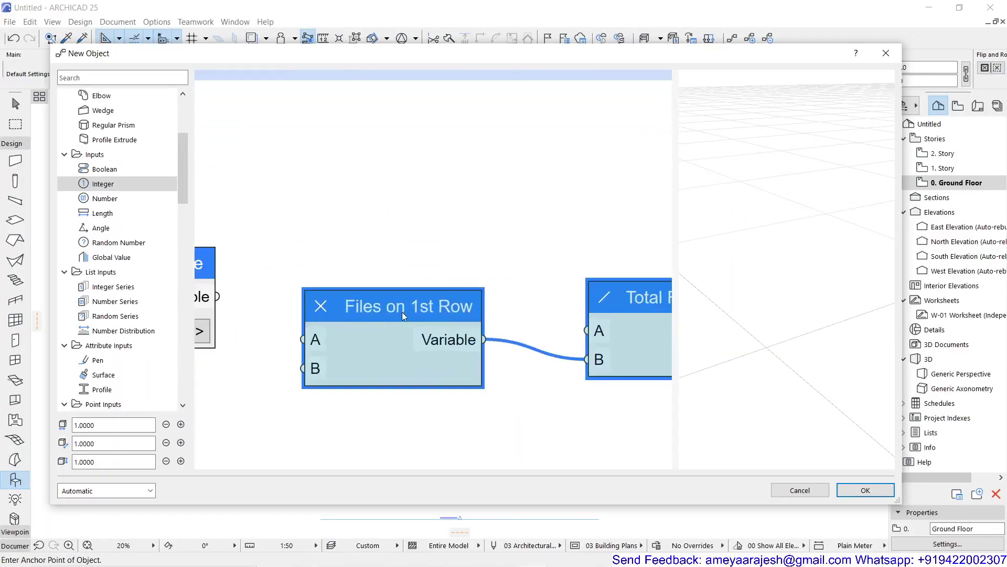
{"action": "middle_click_drag", "start_coordinate": [358, 375], "coordinate": [450, 371]}
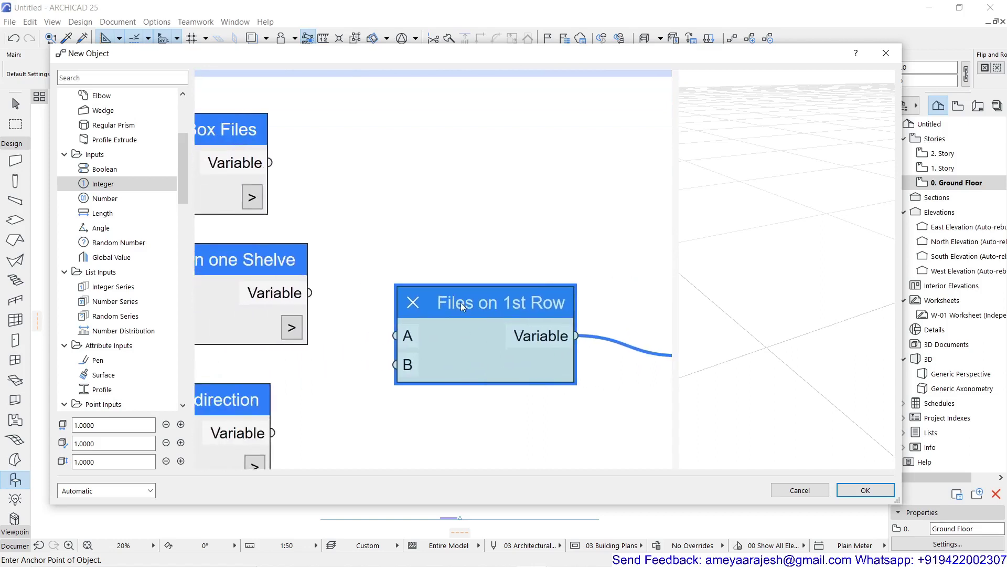
{"action": "scroll", "coordinate": [149, 283], "scroll_direction": "down", "scroll_amount": 5}
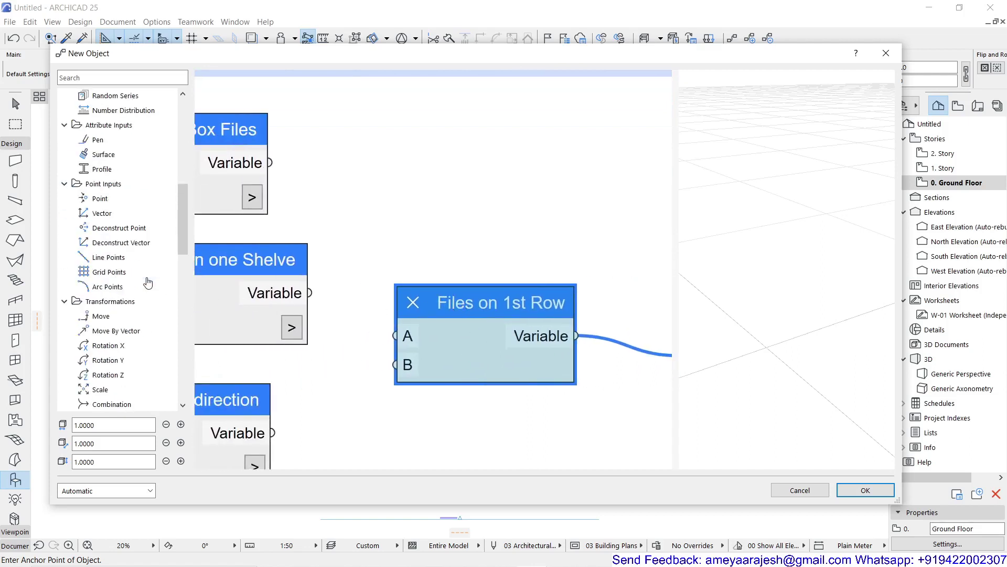
{"action": "scroll", "coordinate": [148, 284], "scroll_direction": "down", "scroll_amount": 4}
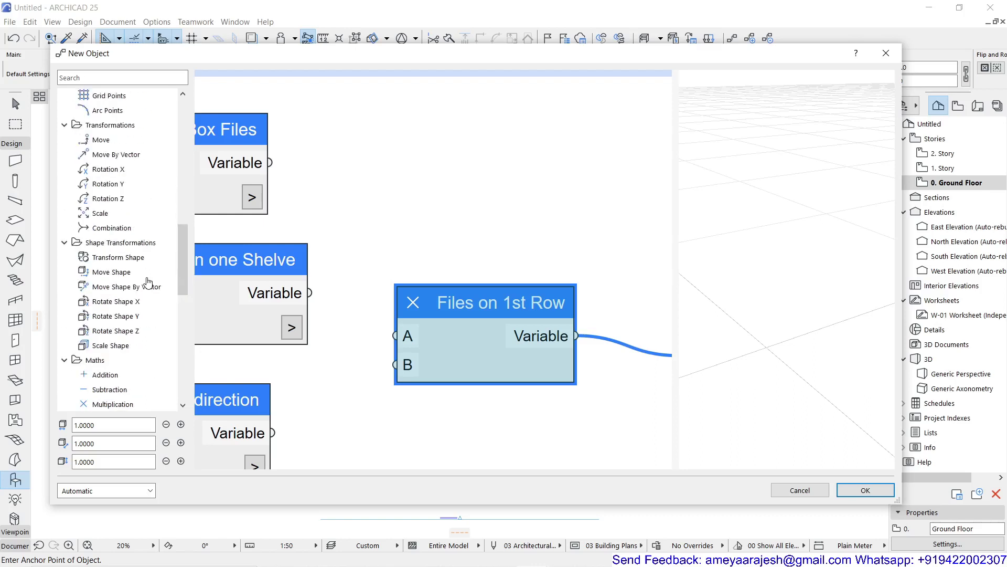
{"action": "scroll", "coordinate": [148, 284], "scroll_direction": "down", "scroll_amount": 4}
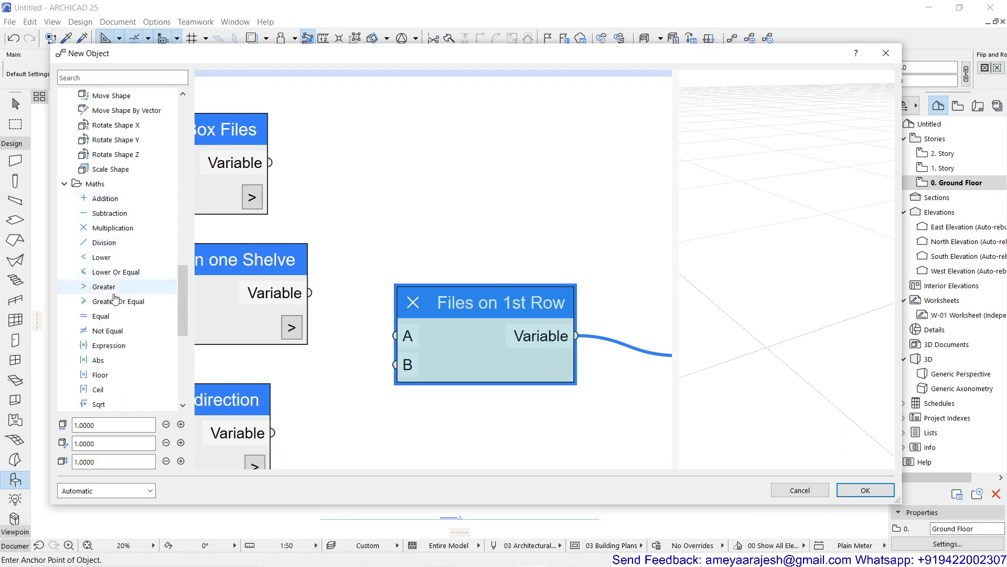
{"action": "left_click", "coordinate": [102, 228]}
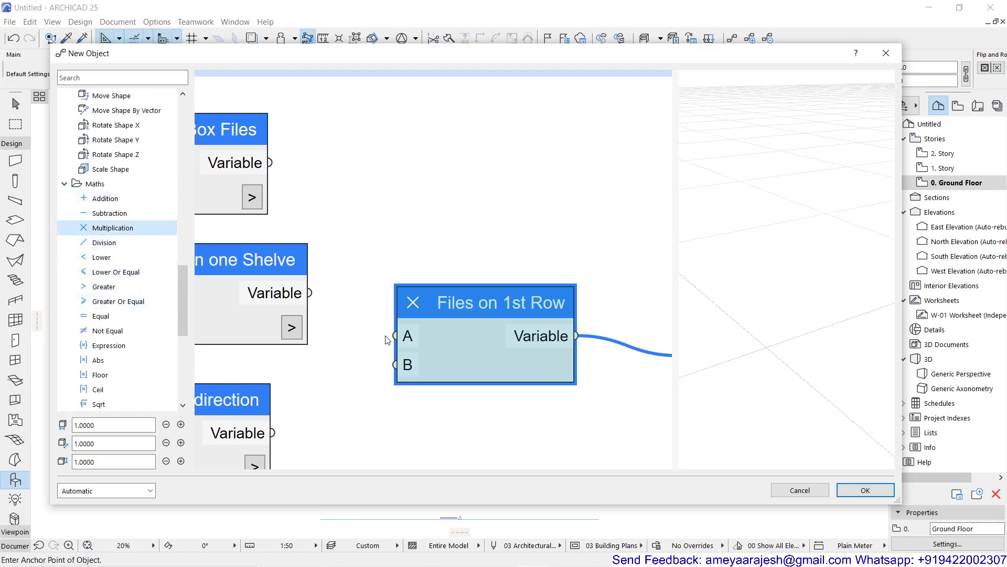
Step: Connect No of Box Files on one Shelve to input A and No Shelve in "X" direction to input B of Files on 1st Row
{"action": "scroll", "coordinate": [551, 375], "scroll_direction": "down", "scroll_amount": 2}
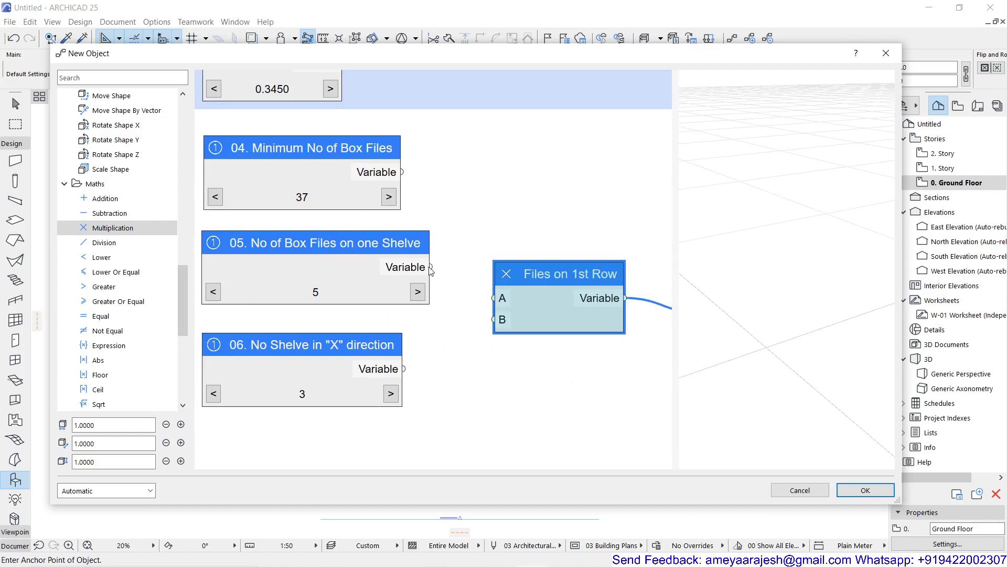
{"action": "left_click_drag", "start_coordinate": [431, 268], "coordinate": [493, 298]}
{"action": "left_click_drag", "start_coordinate": [404, 369], "coordinate": [493, 319]}
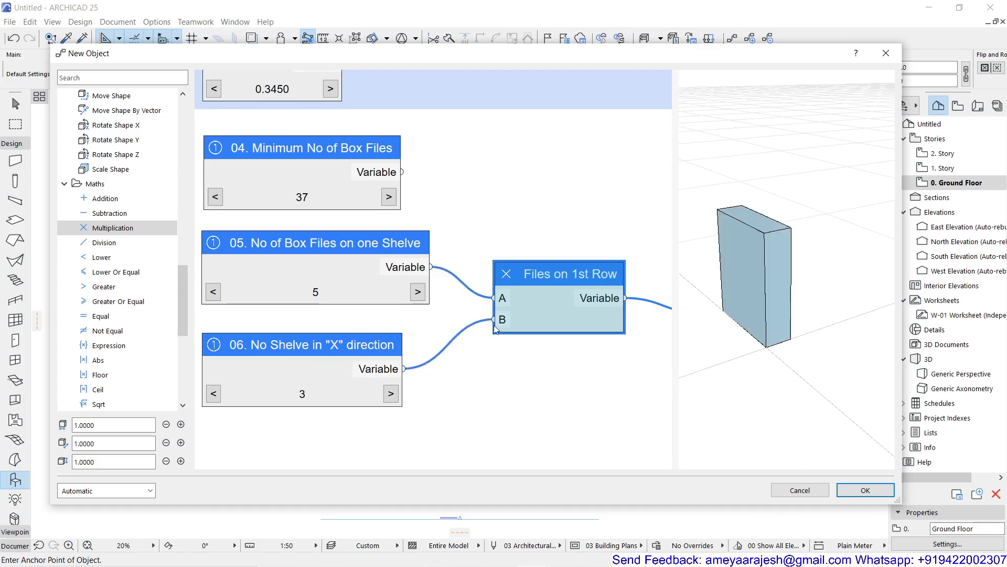
{"action": "scroll", "coordinate": [549, 367], "scroll_direction": "down", "scroll_amount": 1}
{"action": "middle_click_drag", "start_coordinate": [551, 368], "coordinate": [297, 370]}
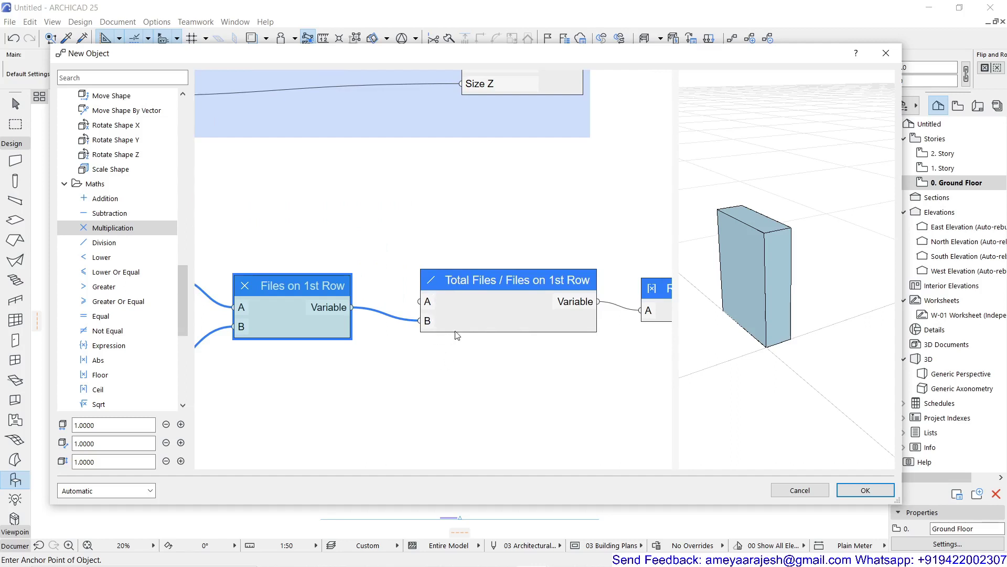
Step: Connect Minimum No of Box Files to input A of the Total Files / Files on 1st Row division node
{"action": "scroll", "coordinate": [458, 345], "scroll_direction": "down", "scroll_amount": 2}
{"action": "middle_click_drag", "start_coordinate": [513, 348], "coordinate": [551, 355]}
{"action": "scroll", "coordinate": [499, 361], "scroll_direction": "down", "scroll_amount": 1}
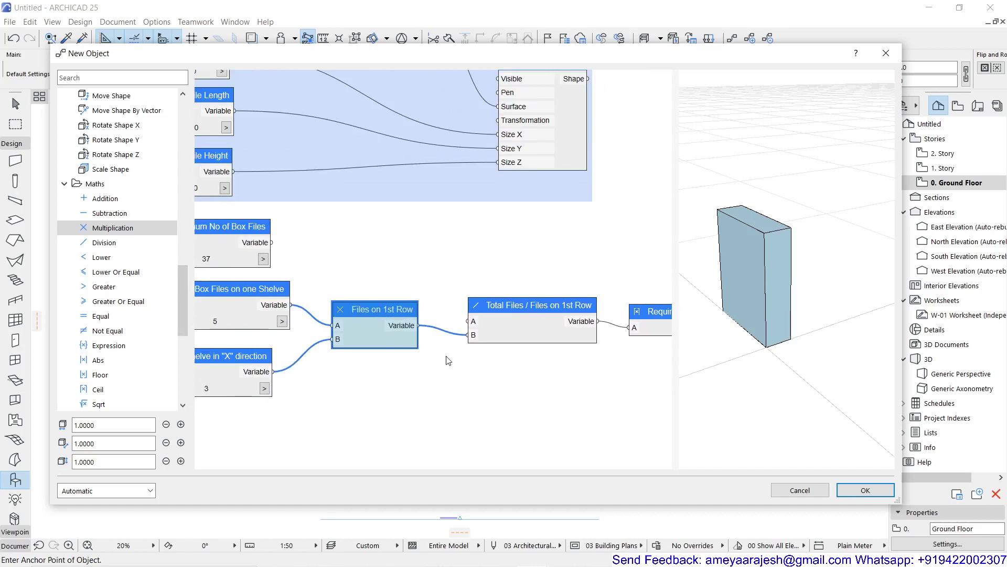
{"action": "middle_click_drag", "start_coordinate": [447, 357], "coordinate": [508, 358]}
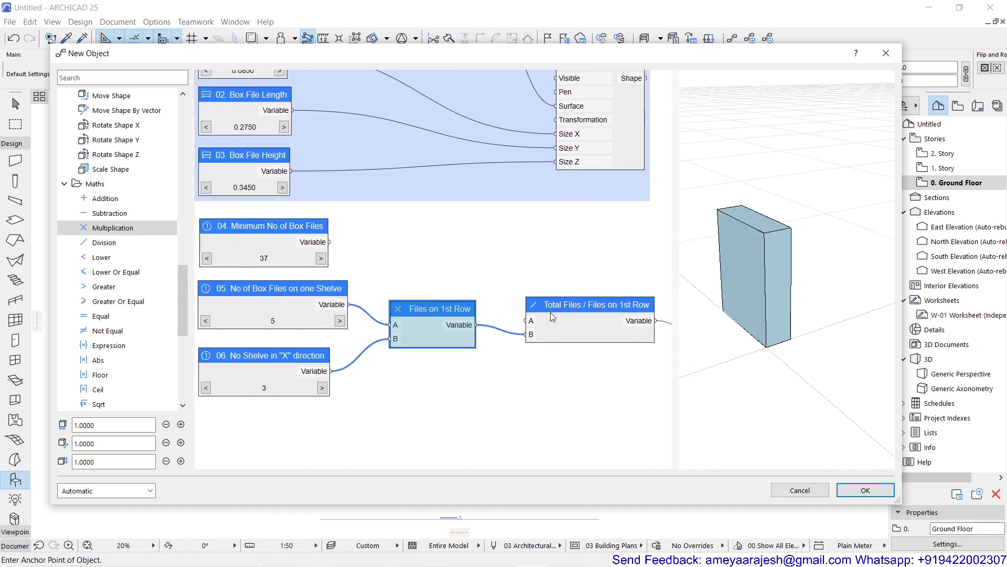
{"action": "middle_click_drag", "start_coordinate": [550, 313], "coordinate": [487, 311]}
{"action": "middle_click_drag", "start_coordinate": [384, 319], "coordinate": [482, 323]}
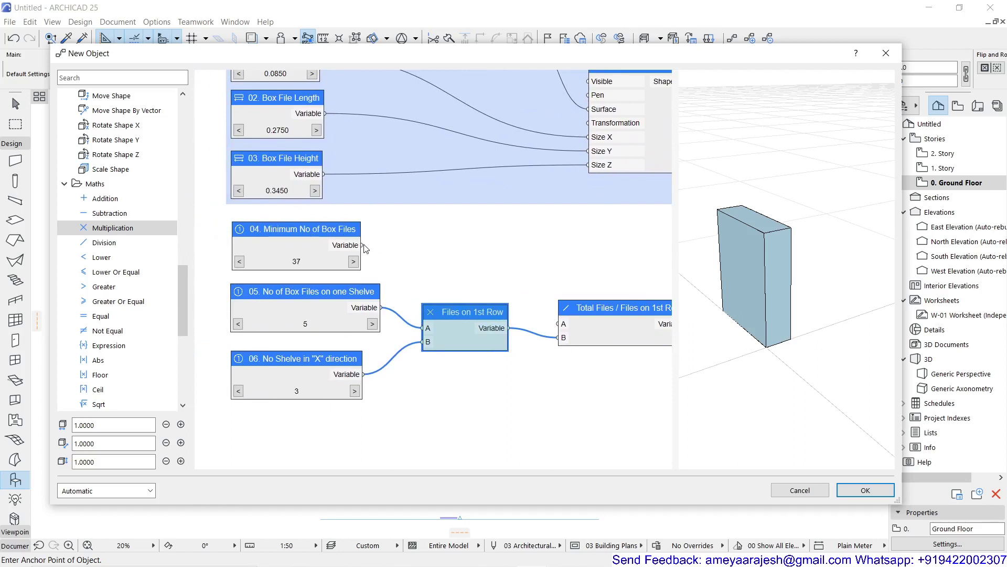
{"action": "left_click_drag", "start_coordinate": [363, 246], "coordinate": [551, 328]}
{"action": "middle_click_drag", "start_coordinate": [555, 329], "coordinate": [499, 276]}
{"action": "scroll", "coordinate": [499, 276], "scroll_direction": "up", "scroll_amount": 1}
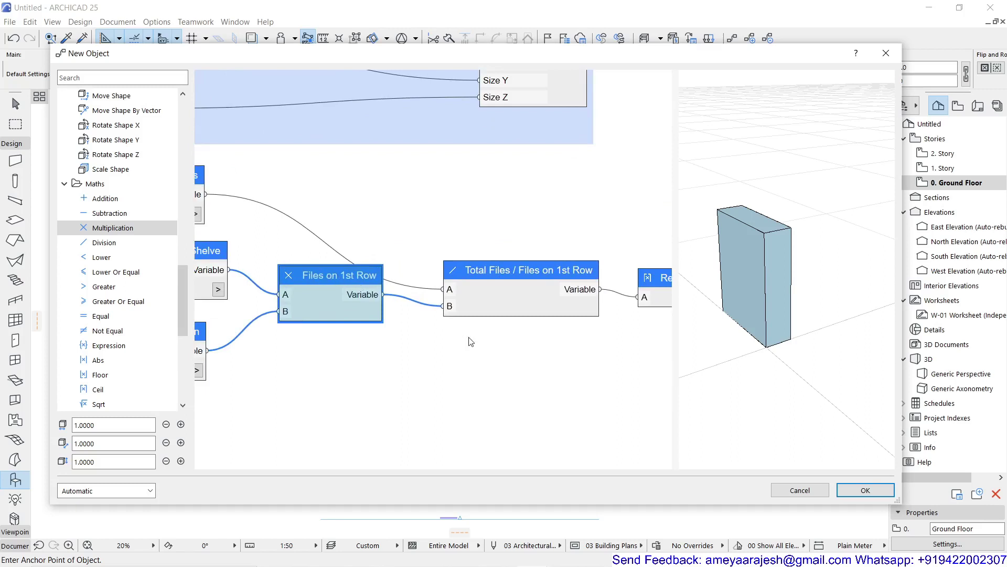
Step: Examine the Requir No of Shelves in Z direction node and locate Floor and Ceil among the Maths nodes
{"action": "middle_click_drag", "start_coordinate": [471, 340], "coordinate": [277, 338]}
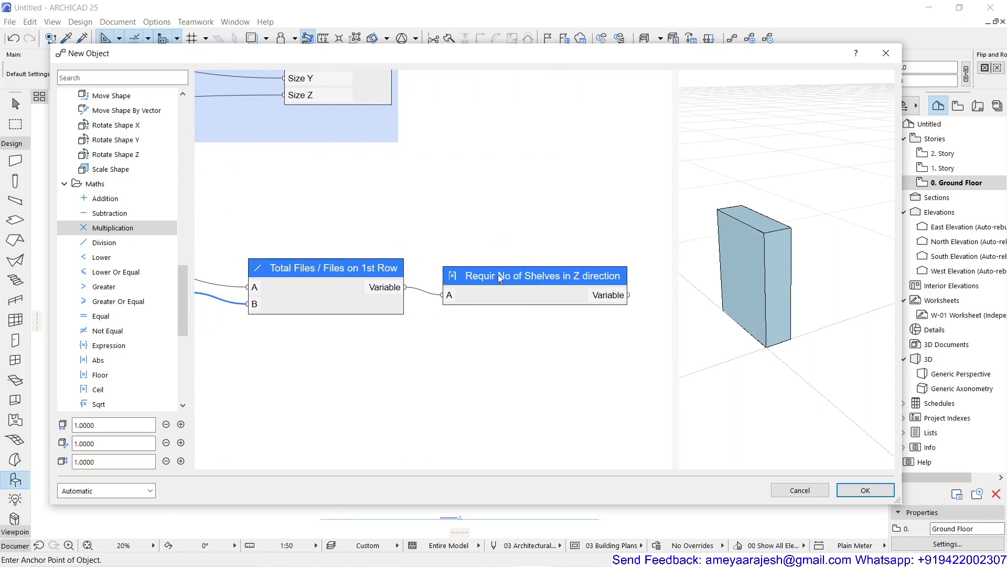
{"action": "left_click", "coordinate": [478, 281]}
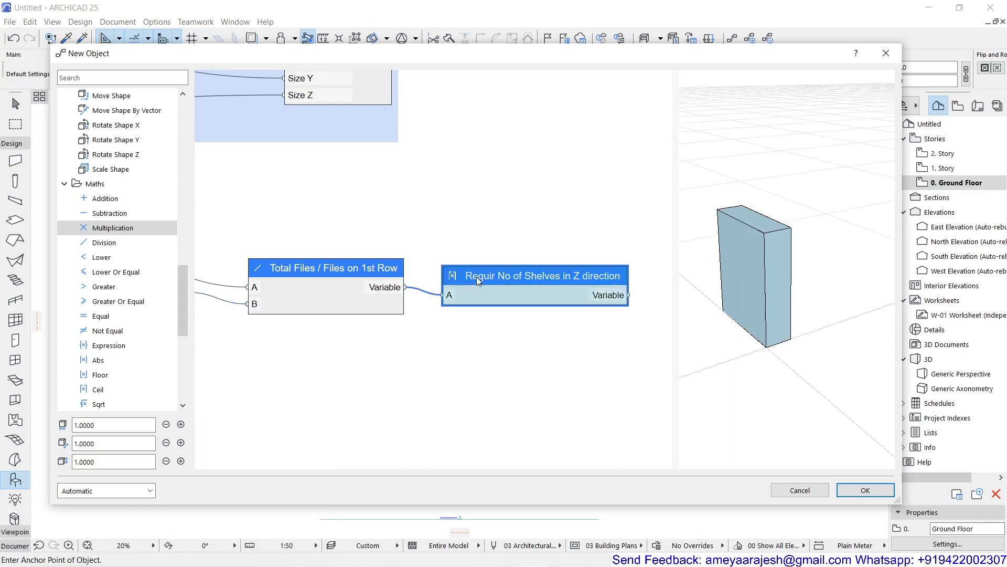
{"action": "left_click_drag", "start_coordinate": [181, 285], "coordinate": [182, 308]}
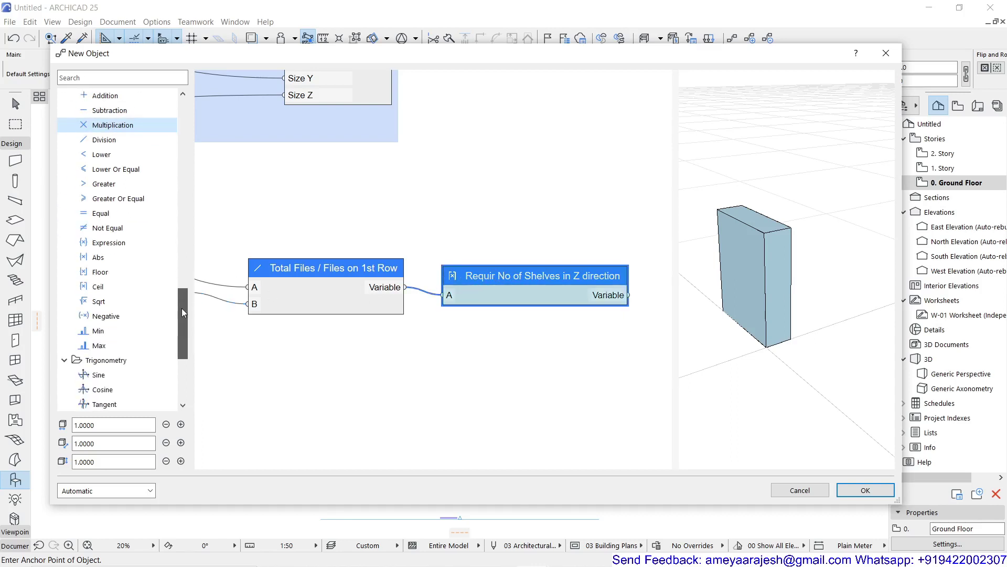
{"action": "left_click", "coordinate": [105, 289]}
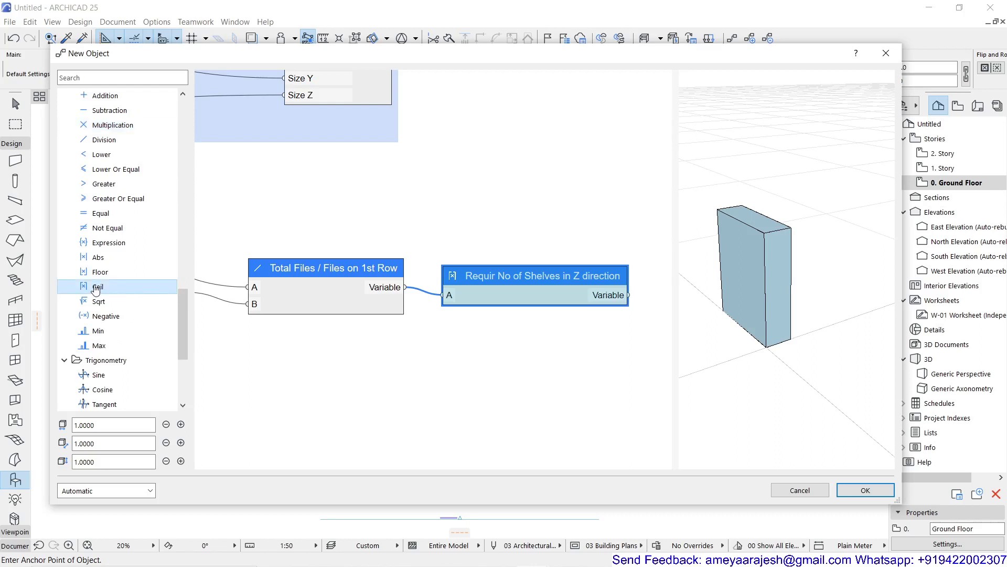
{"action": "left_click", "coordinate": [101, 273]}
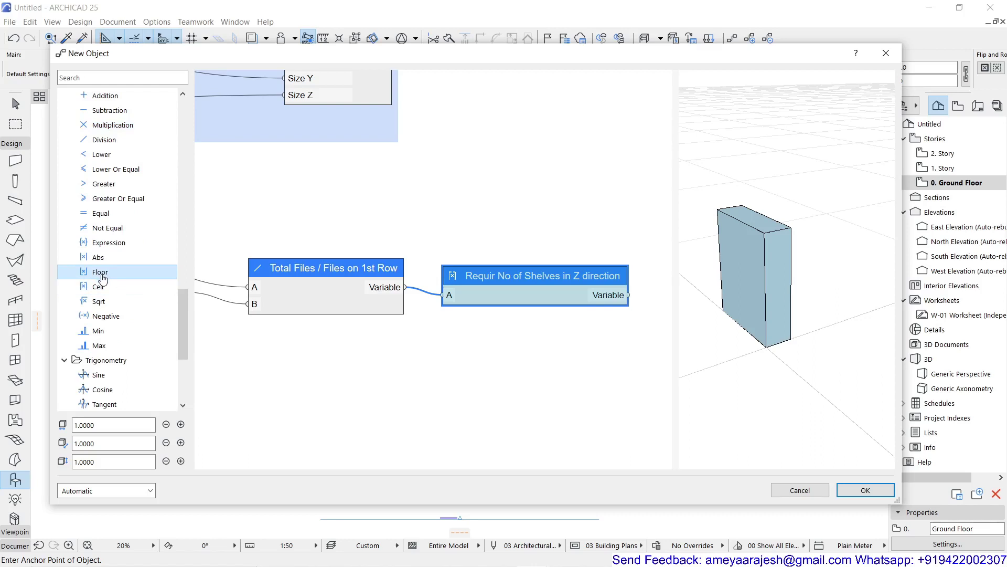
{"action": "left_click", "coordinate": [99, 294]}
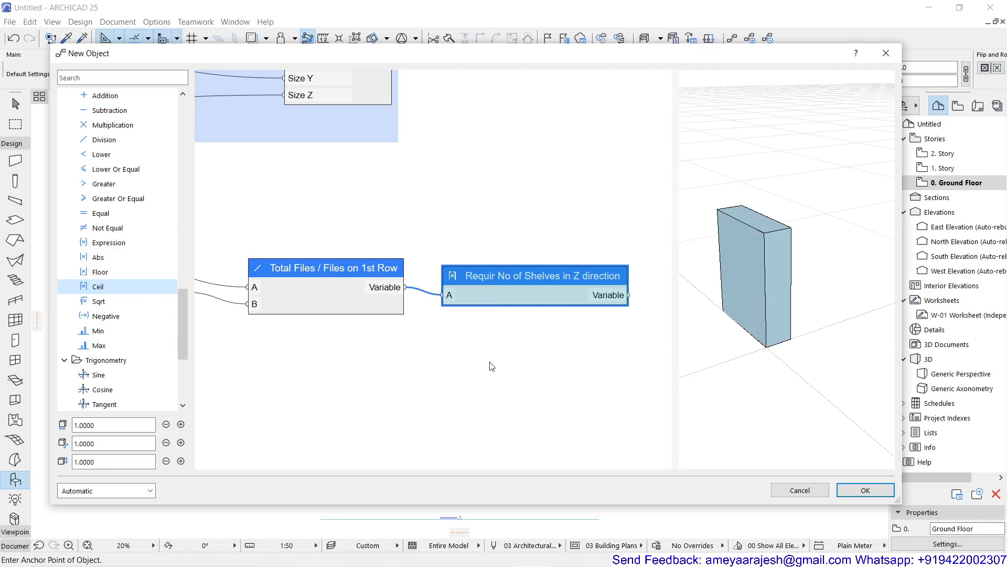
Step: Group nodes 04 to 06 with their three maths nodes, placed clear below Box File Group, and open the new group's settings
{"action": "scroll", "coordinate": [504, 368], "scroll_direction": "down", "scroll_amount": 3}
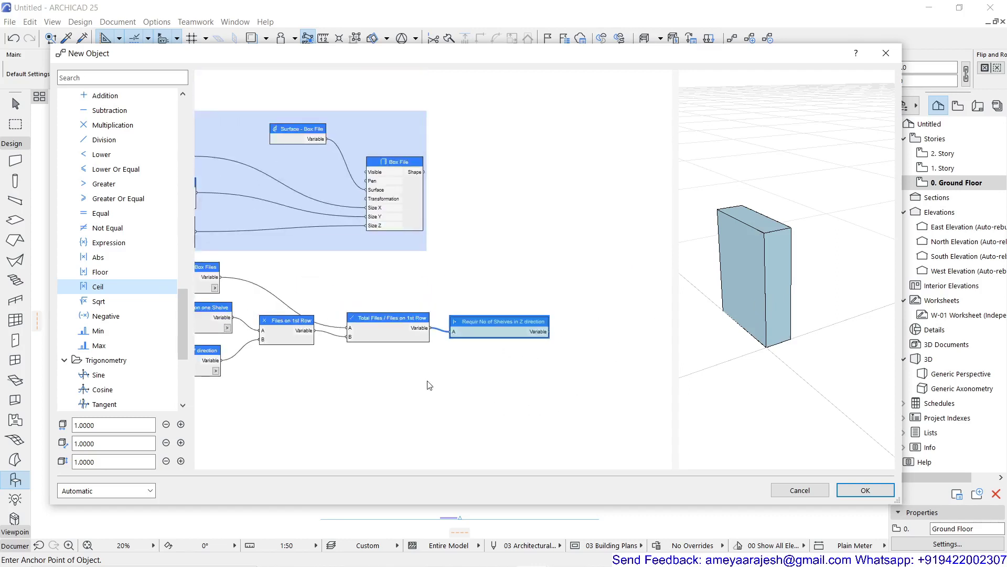
{"action": "middle_click_drag", "start_coordinate": [410, 407], "coordinate": [448, 407]}
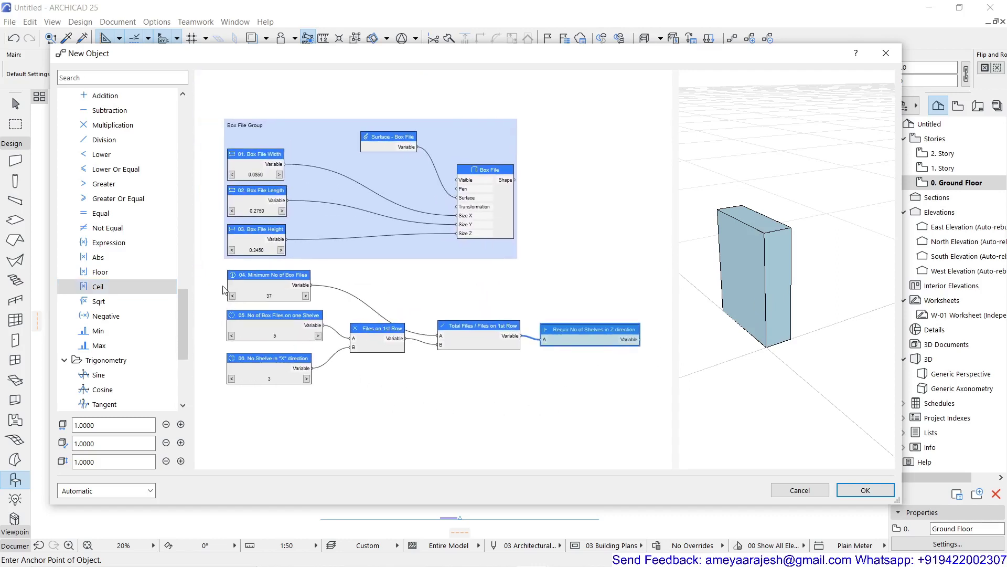
{"action": "left_click_drag", "start_coordinate": [214, 269], "coordinate": [655, 408]}
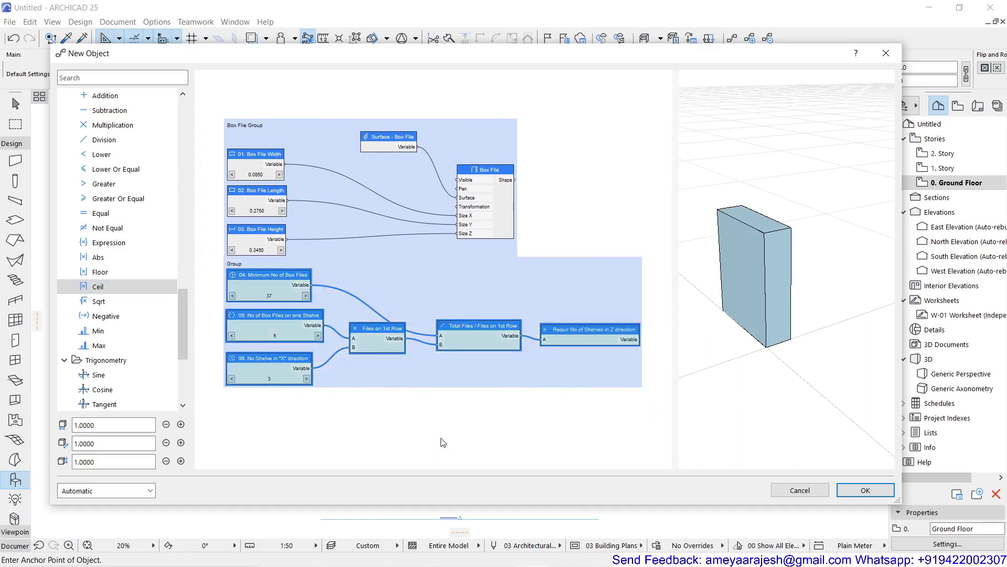
{"action": "key", "text": "ctrl+g"}
{"action": "left_click_drag", "start_coordinate": [418, 297], "coordinate": [423, 295]}
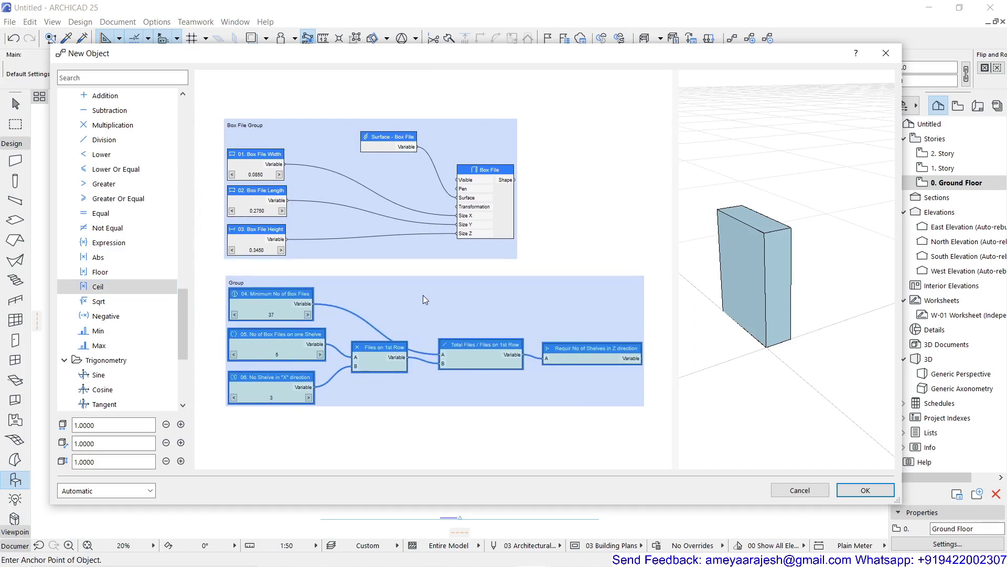
{"action": "double_click", "coordinate": [235, 283]}
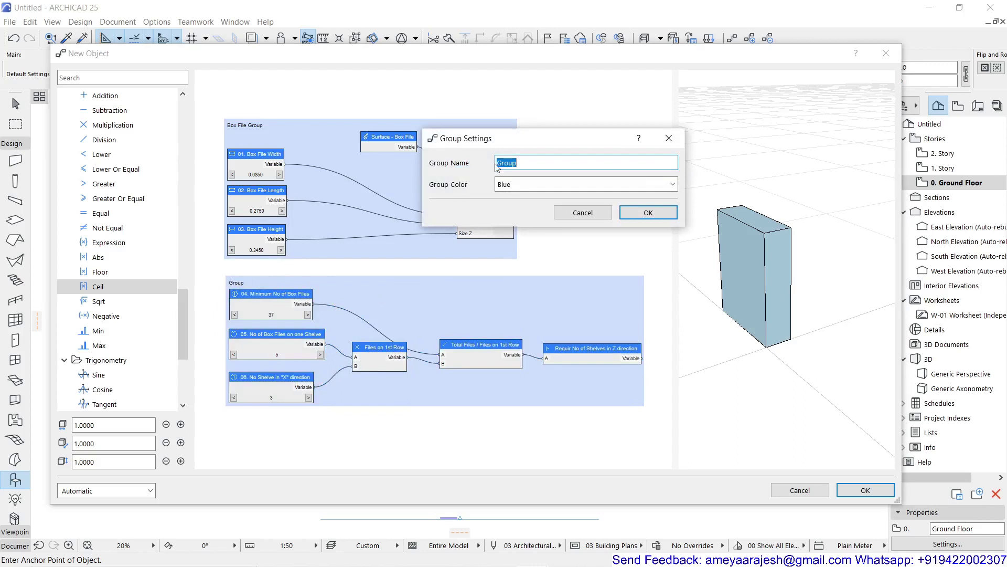
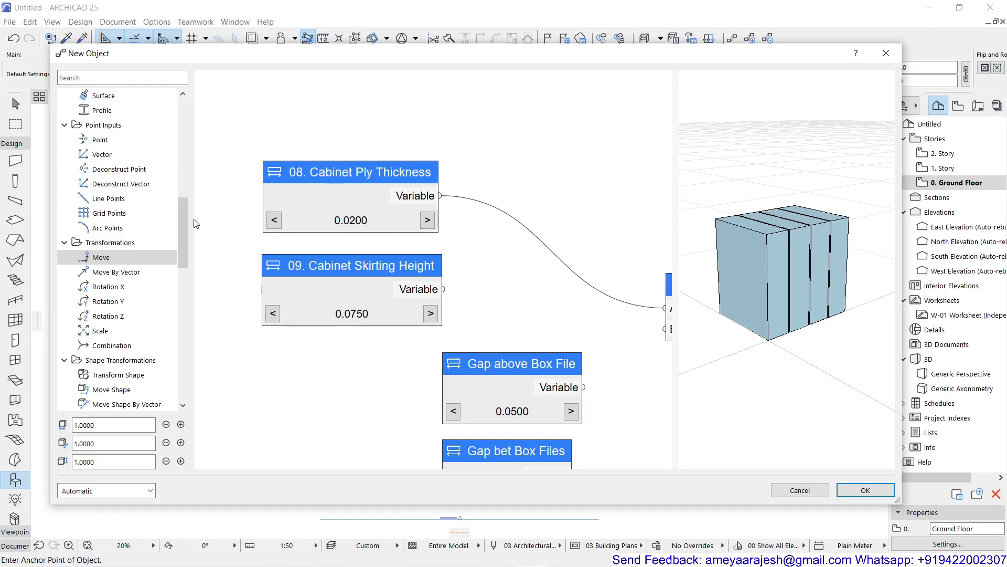
Step: Locate Length among the Inputs nodes and examine the cabinet and gap length nodes, the 1st File X offset node, and Move
{"action": "left_click_drag", "start_coordinate": [185, 212], "coordinate": [177, 165]}
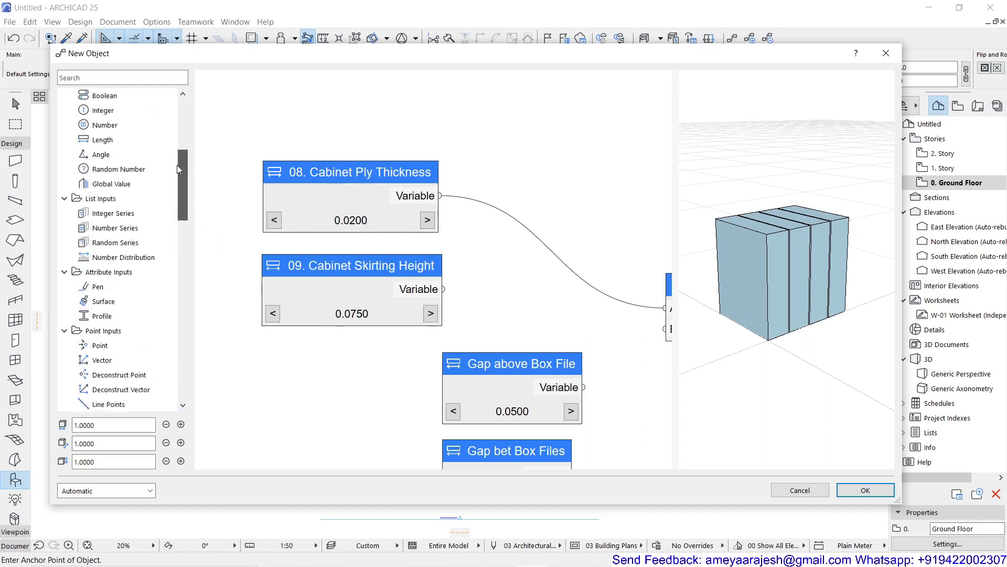
{"action": "scroll", "coordinate": [121, 155], "scroll_direction": "up", "scroll_amount": 2}
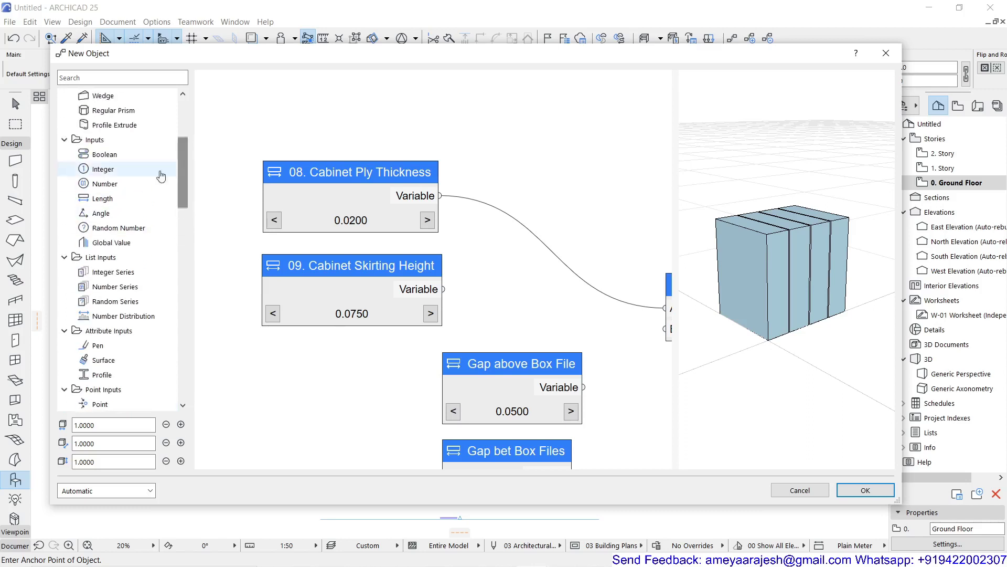
{"action": "left_click", "coordinate": [103, 198]}
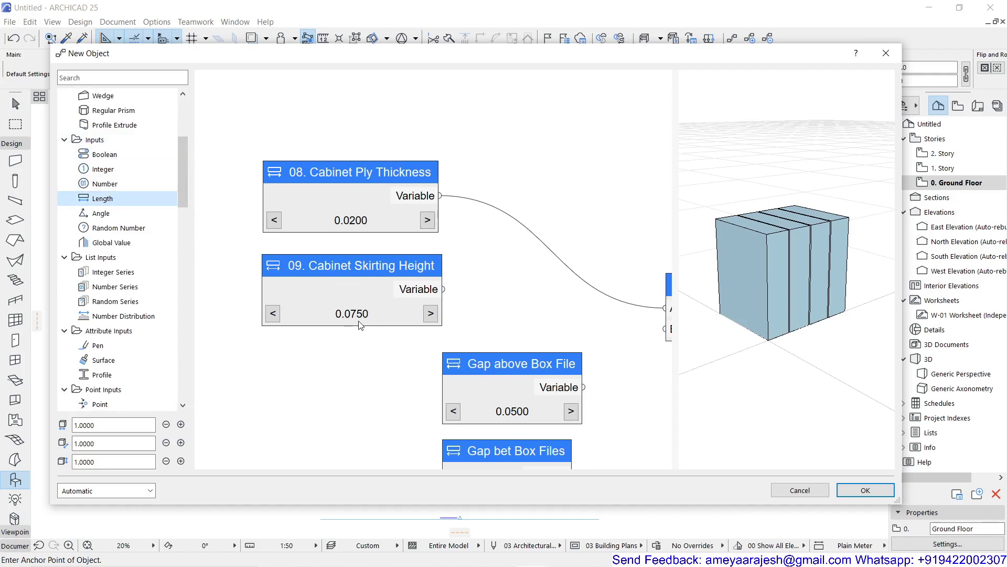
{"action": "scroll", "coordinate": [351, 328], "scroll_direction": "down", "scroll_amount": 3}
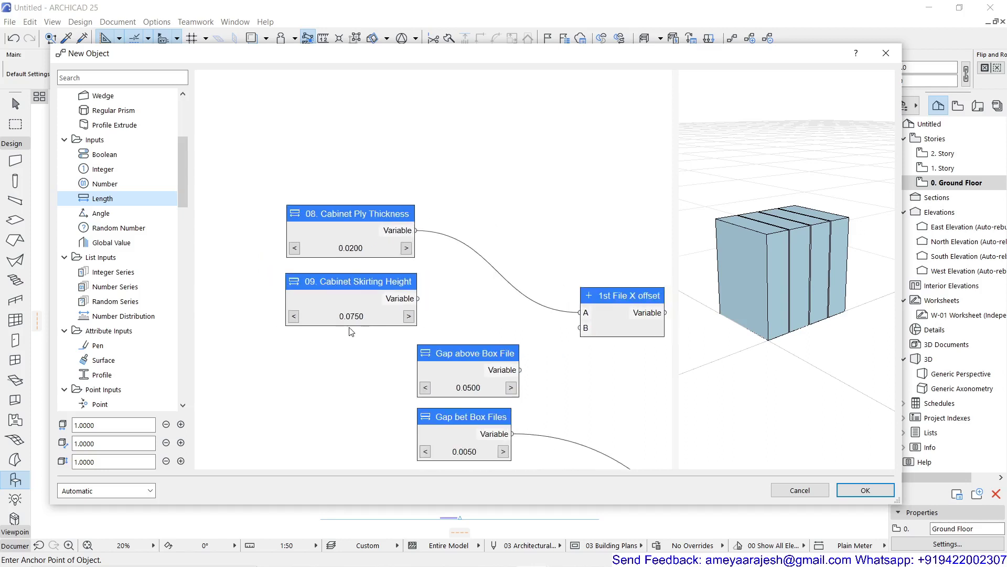
{"action": "middle_click_drag", "start_coordinate": [351, 327], "coordinate": [182, 251]}
{"action": "scroll", "coordinate": [309, 258], "scroll_direction": "down", "scroll_amount": 2}
{"action": "middle_click_drag", "start_coordinate": [426, 223], "coordinate": [453, 185]}
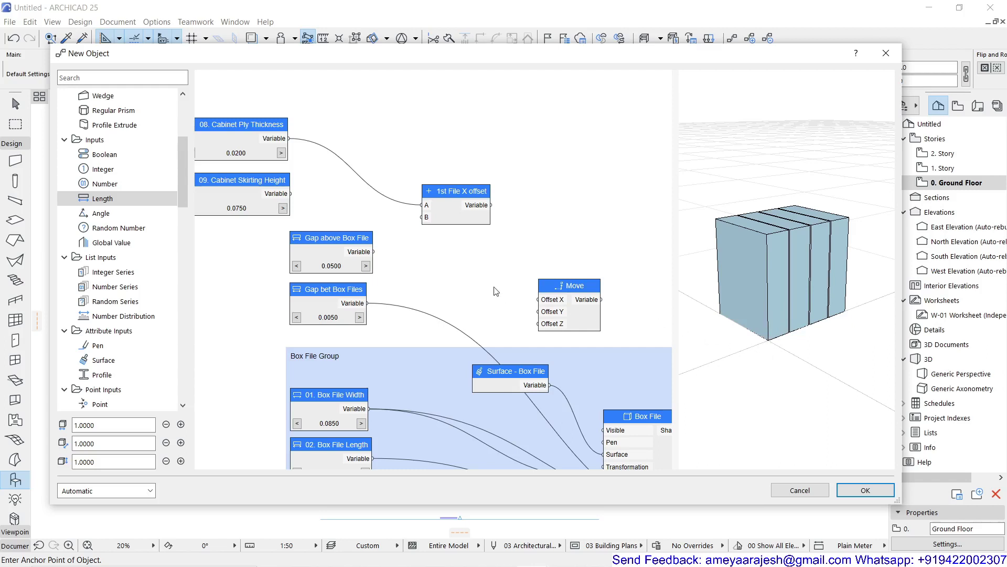
{"action": "scroll", "coordinate": [448, 191], "scroll_direction": "up", "scroll_amount": 1}
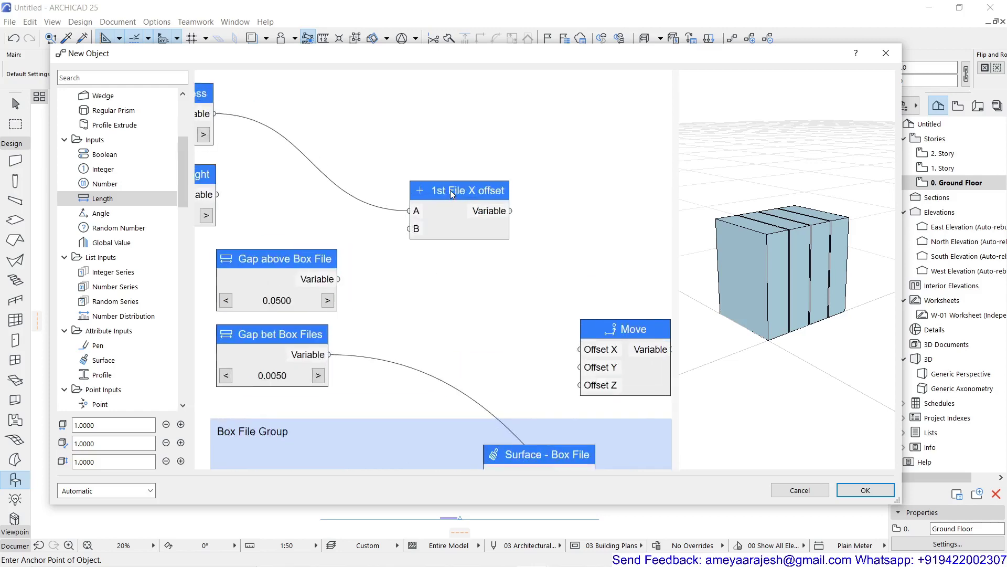
{"action": "scroll", "coordinate": [452, 194], "scroll_direction": "down", "scroll_amount": 1}
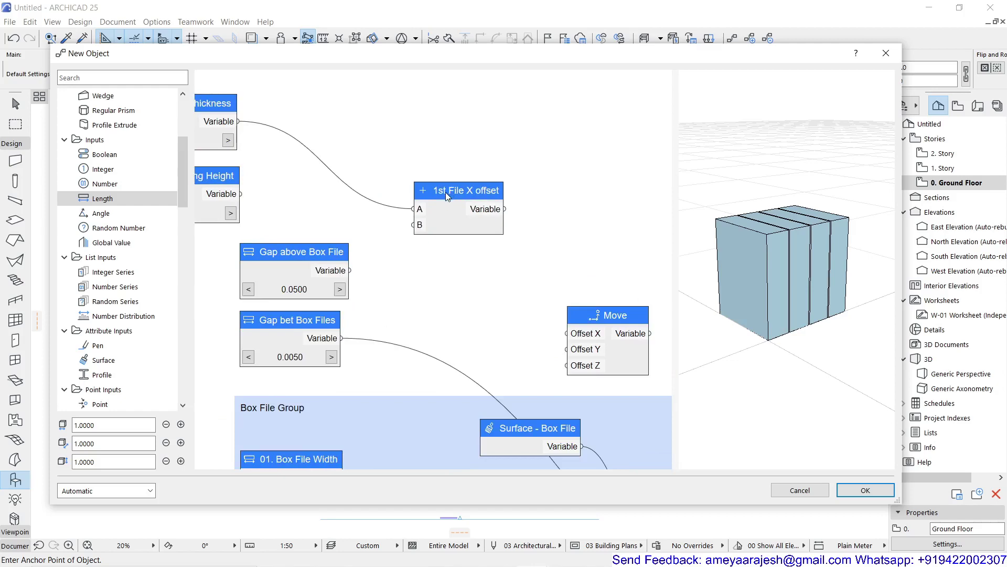
{"action": "scroll", "coordinate": [445, 192], "scroll_direction": "down", "scroll_amount": 1}
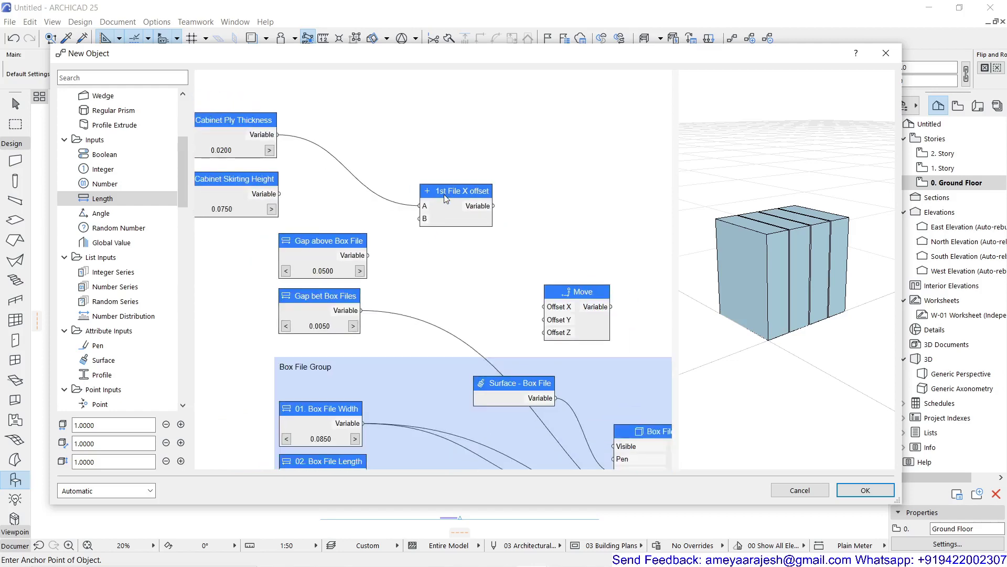
{"action": "scroll", "coordinate": [446, 194], "scroll_direction": "up", "scroll_amount": 1}
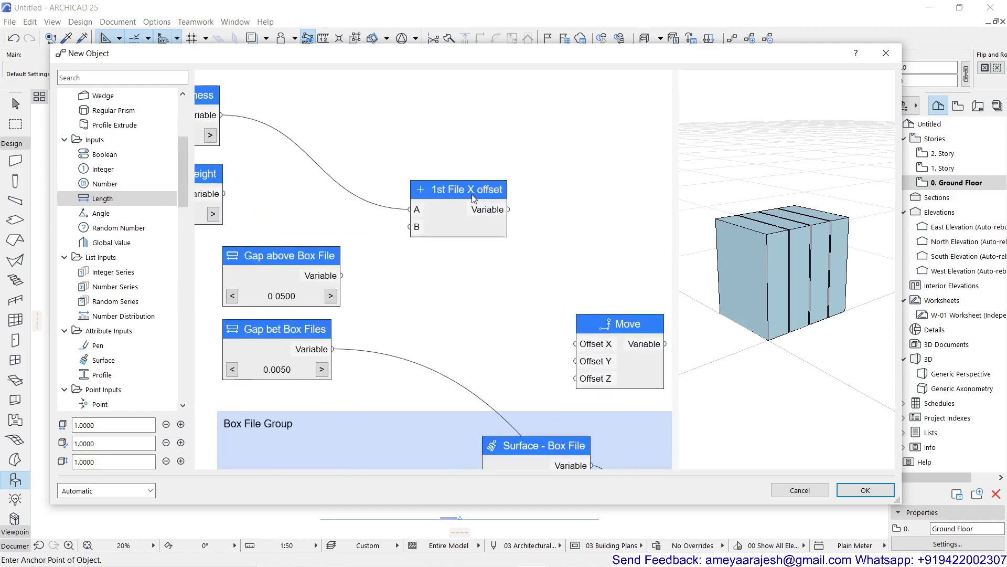
{"action": "scroll", "coordinate": [485, 211], "scroll_direction": "down", "scroll_amount": 1}
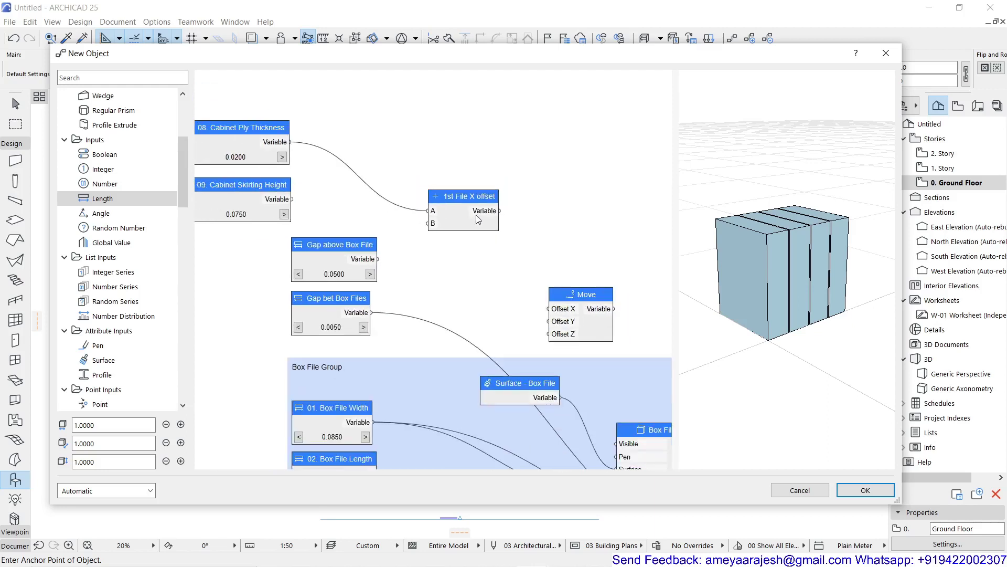
Step: Connect Gap bet Box Files to input B of 1st File X offset, and that node's variable to Move's Offset X
{"action": "left_click_drag", "start_coordinate": [307, 177], "coordinate": [361, 185]}
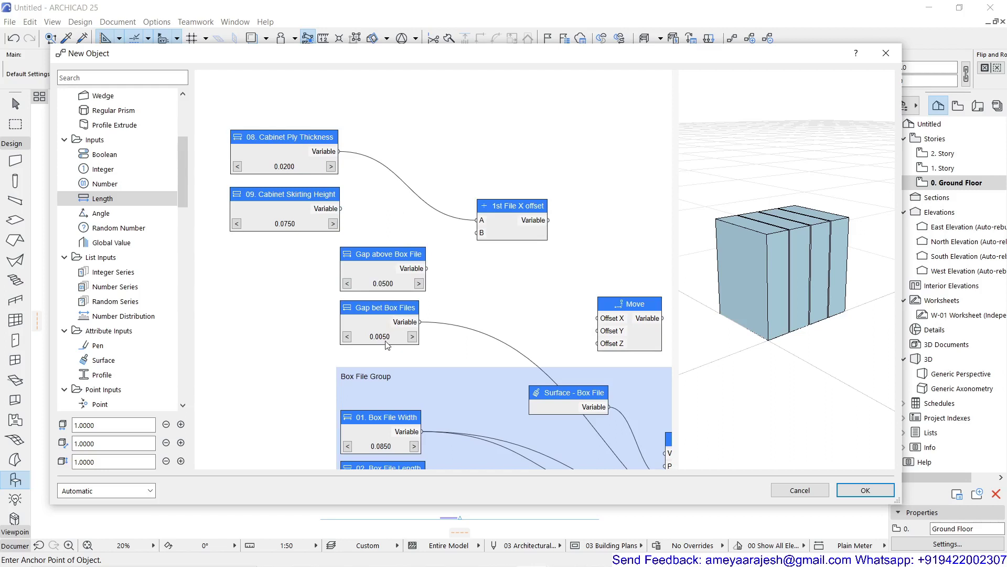
{"action": "left_click_drag", "start_coordinate": [420, 321], "coordinate": [473, 241]}
{"action": "middle_click_drag", "start_coordinate": [504, 285], "coordinate": [402, 201]}
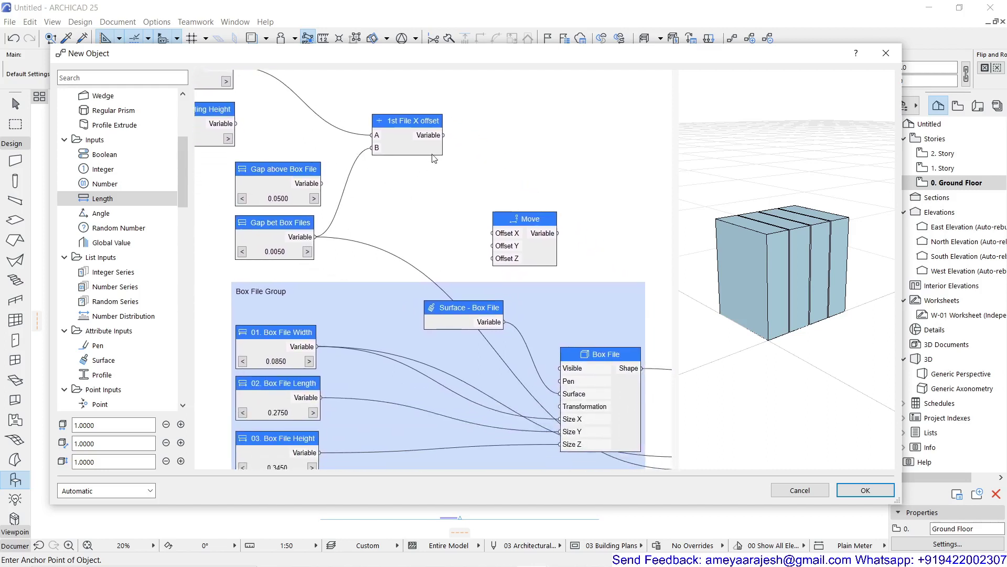
{"action": "left_click_drag", "start_coordinate": [444, 136], "coordinate": [491, 236]}
{"action": "middle_click_drag", "start_coordinate": [553, 316], "coordinate": [498, 265]}
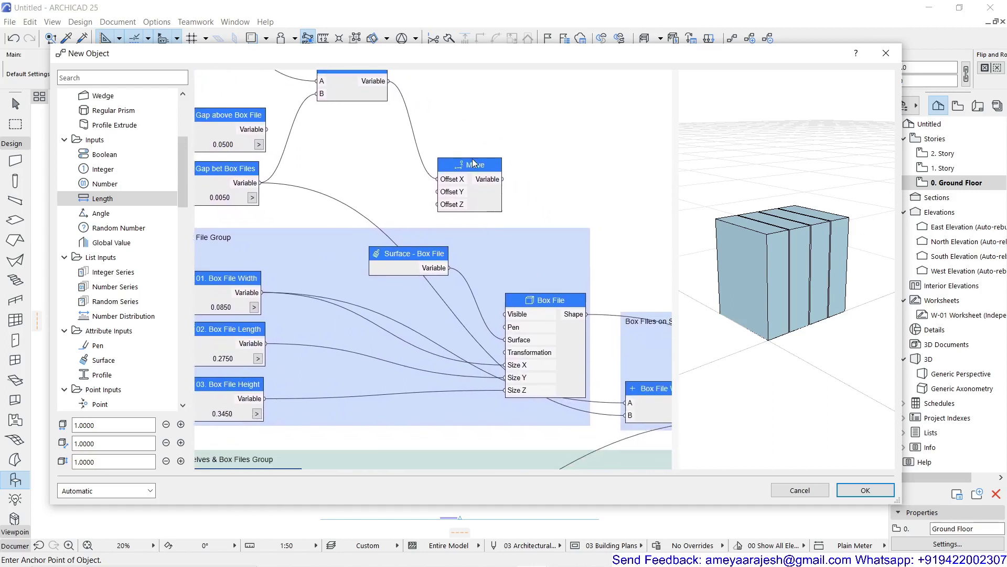
Step: Reposition the Move and 1st File X offset nodes closer together and connect Move's variable to the Box File node's Transformation input
{"action": "left_click_drag", "start_coordinate": [473, 165], "coordinate": [431, 163]}
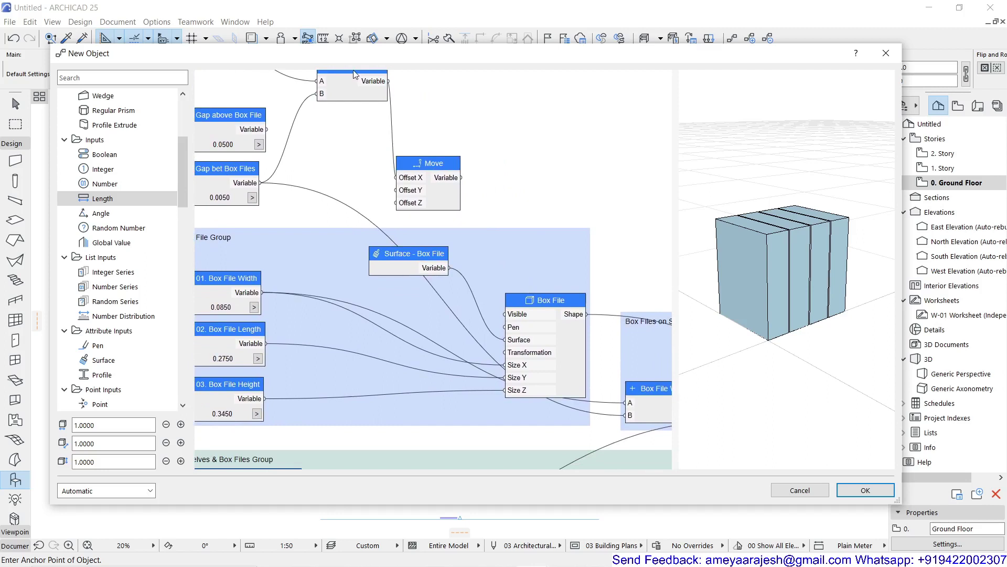
{"action": "left_click_drag", "start_coordinate": [353, 70], "coordinate": [339, 89]}
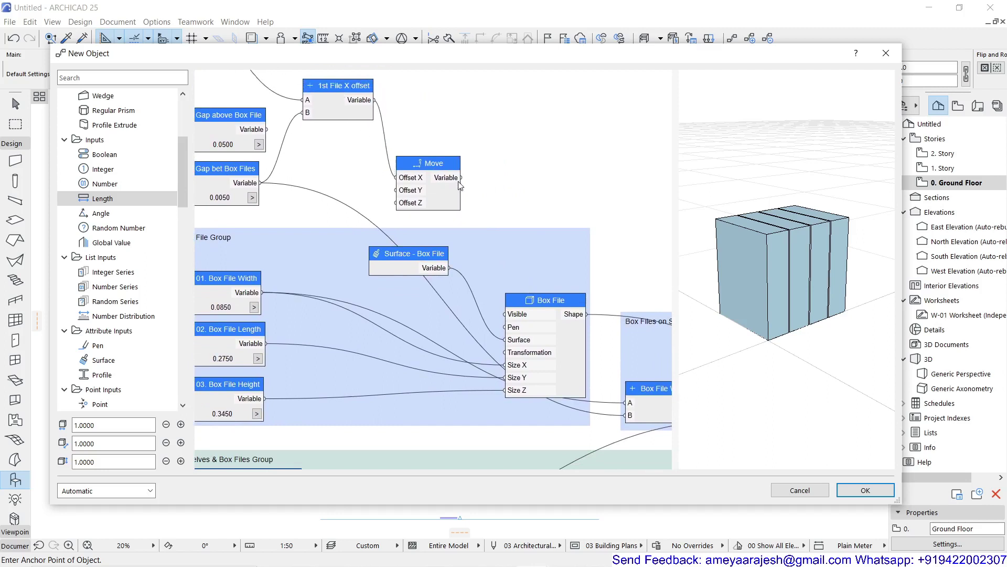
{"action": "left_click_drag", "start_coordinate": [460, 179], "coordinate": [504, 354]}
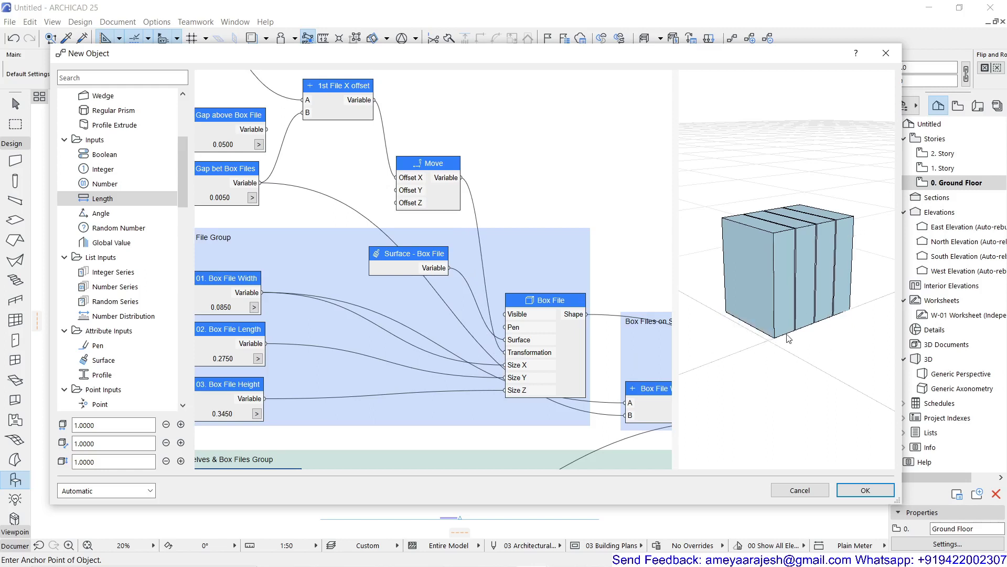
{"action": "scroll", "coordinate": [778, 342], "scroll_direction": "up", "scroll_amount": 2}
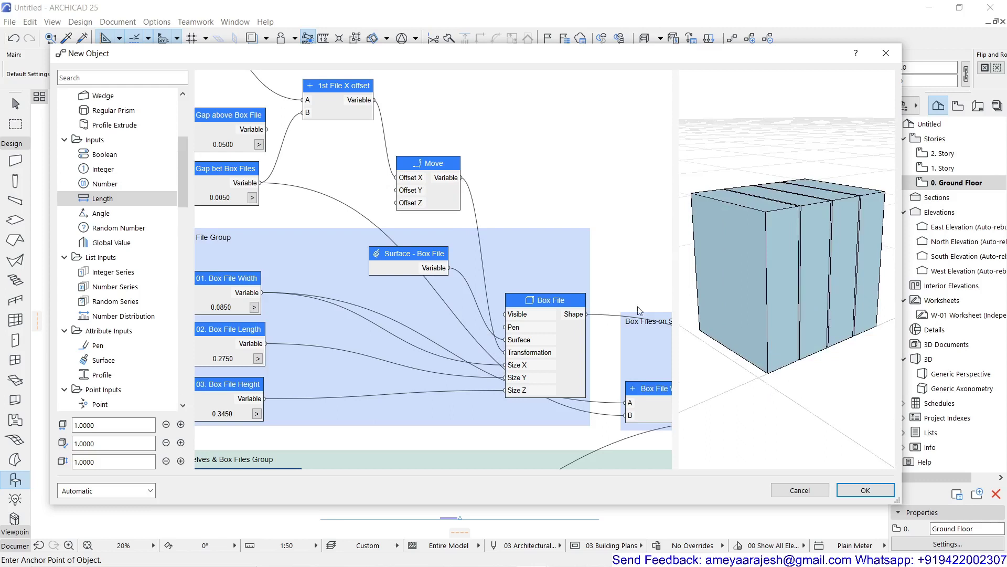
{"action": "scroll", "coordinate": [274, 204], "scroll_direction": "down", "scroll_amount": 3}
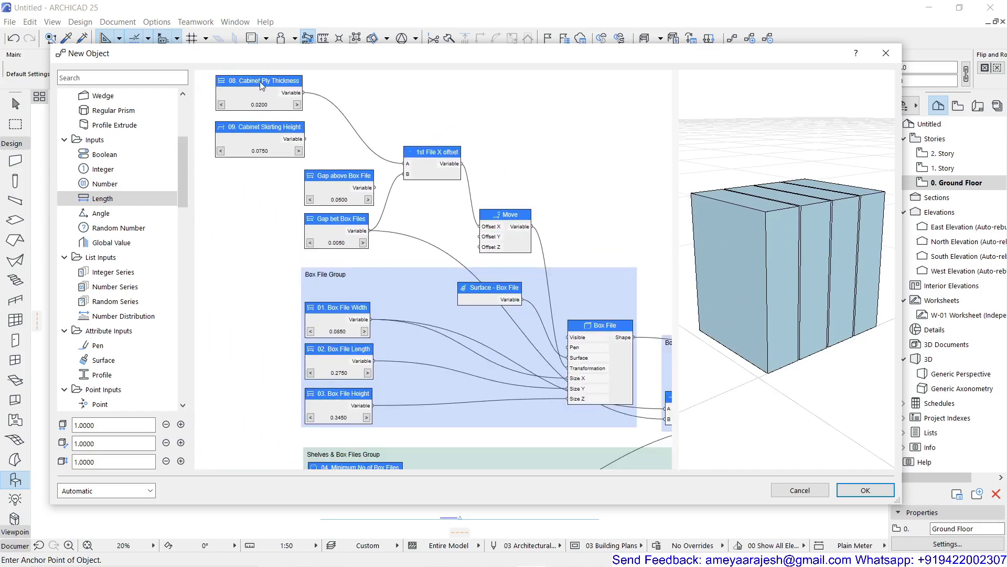
{"action": "scroll", "coordinate": [271, 84], "scroll_direction": "up", "scroll_amount": 1}
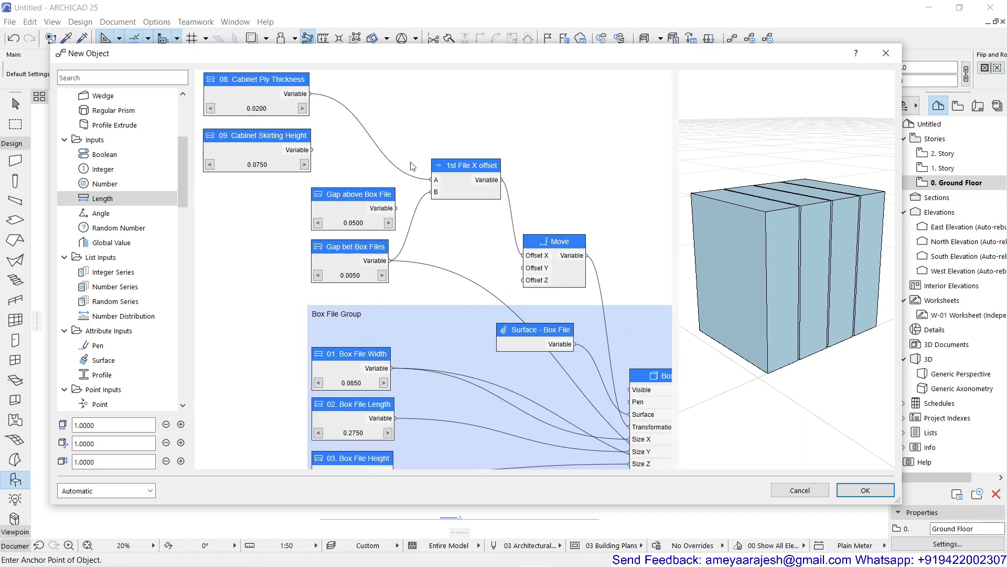
Step: Connect Cabinet Ply Thickness to Offset Y and Cabinet Skirting Height to Offset Z of the box file's Move node
{"action": "left_click_drag", "start_coordinate": [313, 96], "coordinate": [523, 268]}
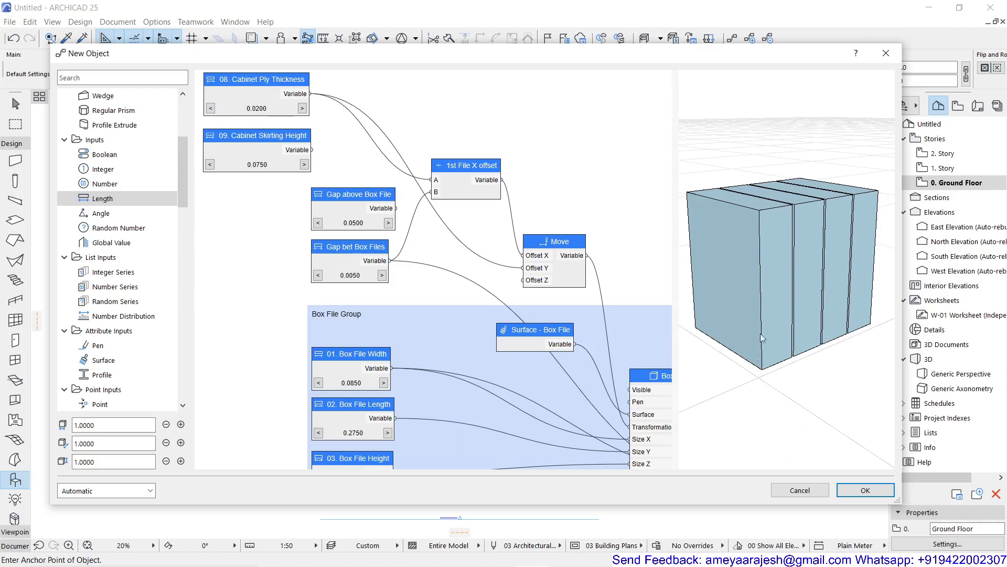
{"action": "scroll", "coordinate": [314, 153], "scroll_direction": "up", "scroll_amount": 1}
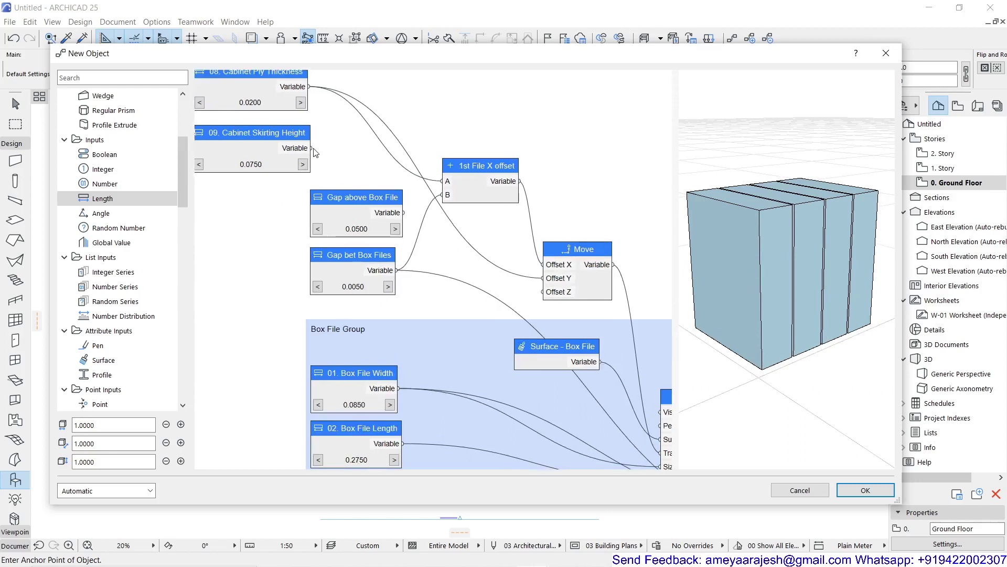
{"action": "left_click_drag", "start_coordinate": [312, 149], "coordinate": [540, 291]}
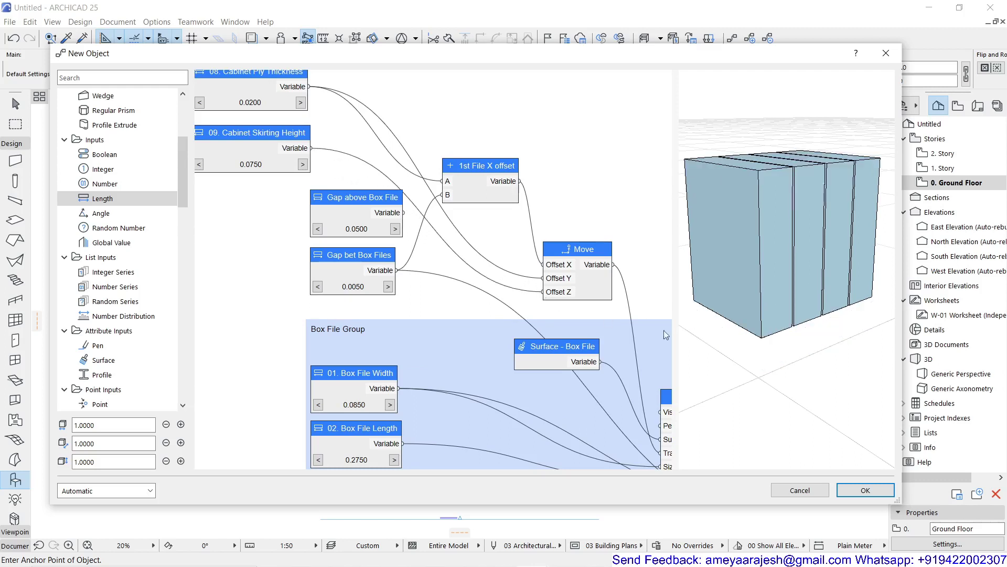
{"action": "scroll", "coordinate": [754, 327], "scroll_direction": "down", "scroll_amount": 1}
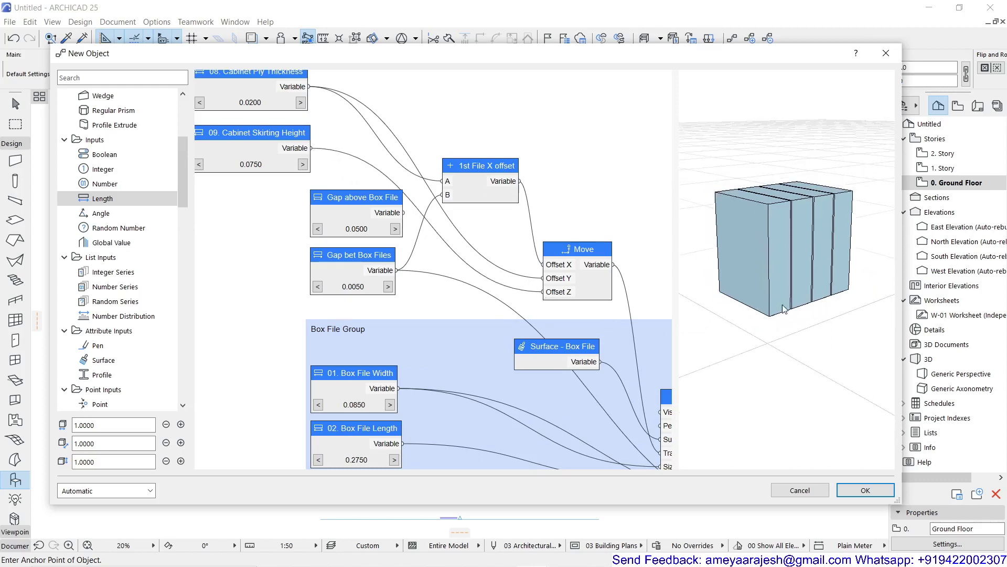
{"action": "left_click_drag", "start_coordinate": [779, 298], "coordinate": [795, 322]}
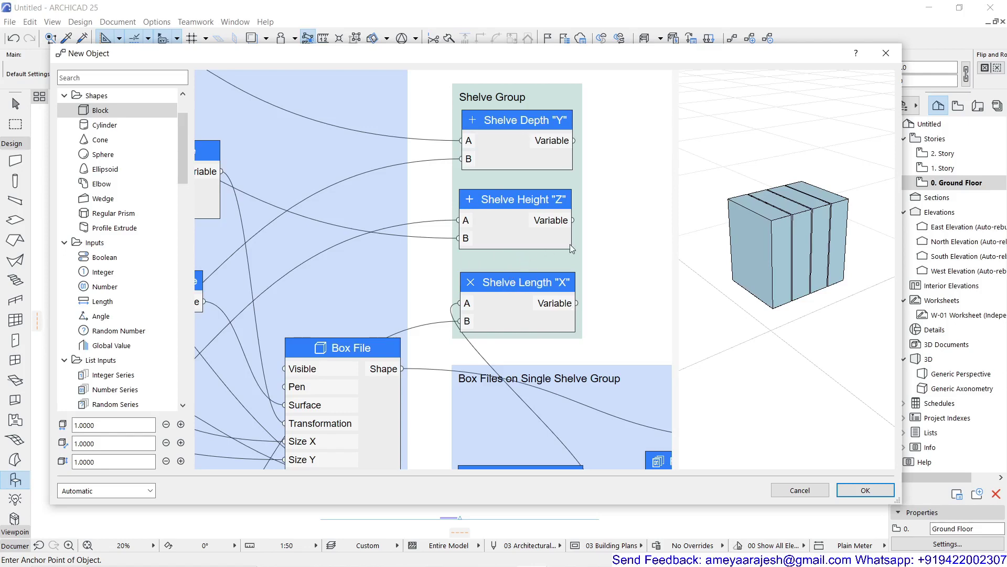
Step: Add a Block node and place it beside the Shelve Group, above the Box Files on Single Shelve Group
{"action": "scroll", "coordinate": [592, 232], "scroll_direction": "down", "scroll_amount": 2}
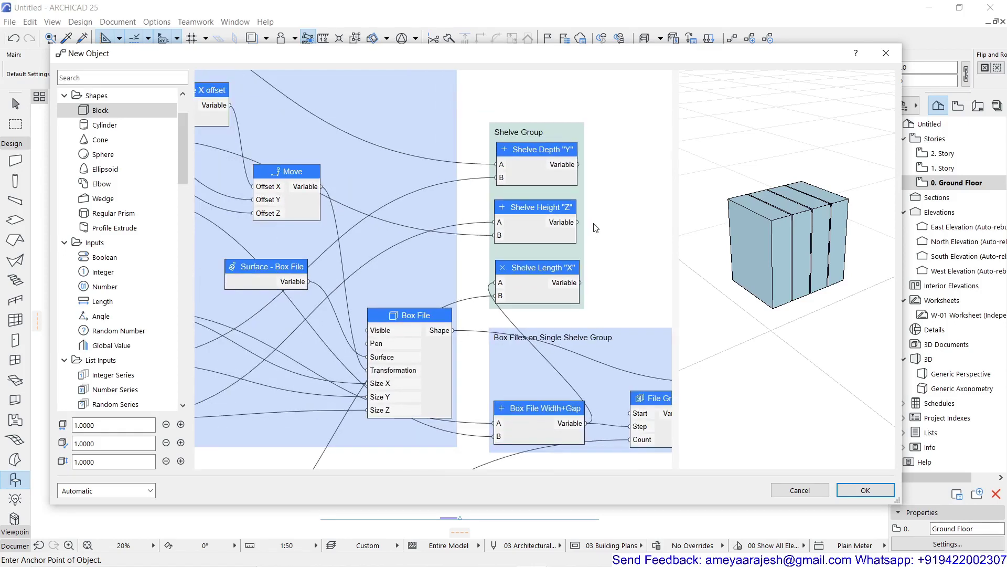
{"action": "middle_click_drag", "start_coordinate": [596, 230], "coordinate": [463, 215]}
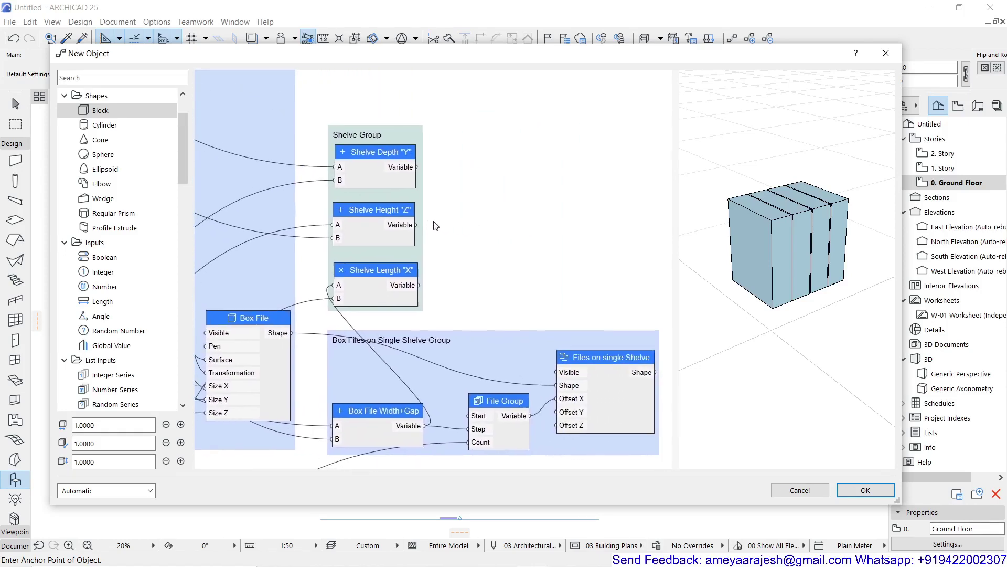
{"action": "double_click", "coordinate": [469, 193]}
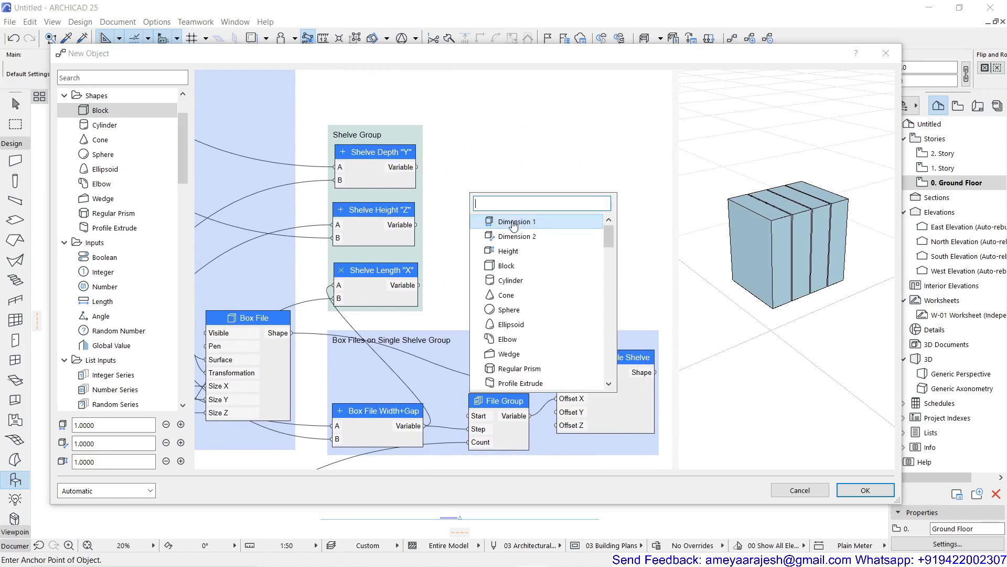
{"action": "left_click", "coordinate": [522, 267]}
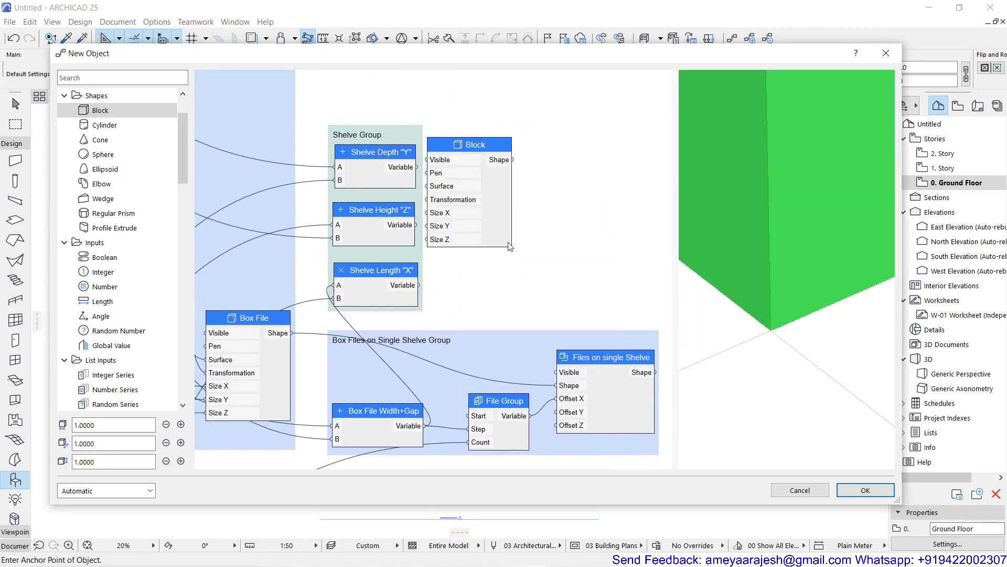
{"action": "left_click_drag", "start_coordinate": [464, 147], "coordinate": [490, 151]}
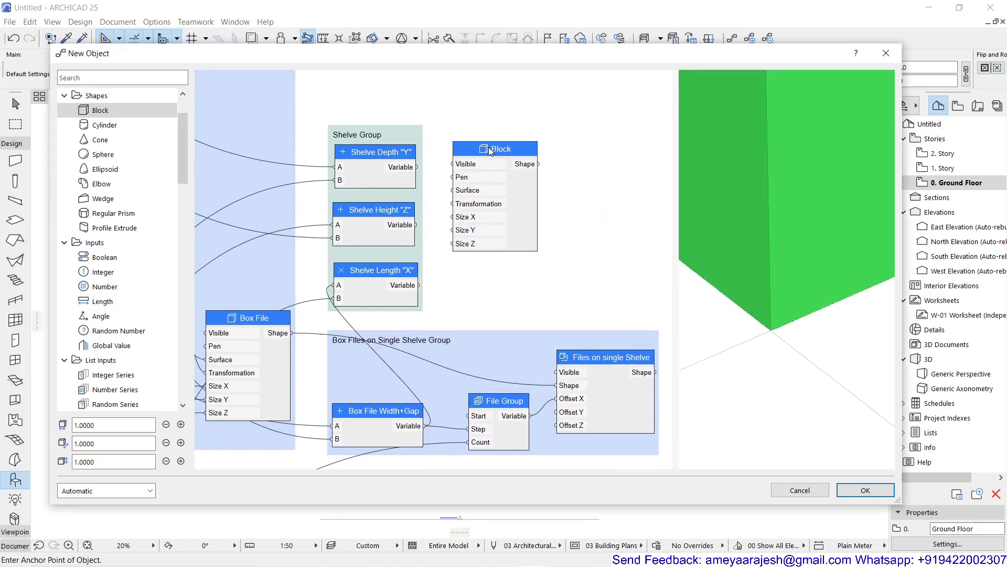
Step: Rename the new Block node as Shelve Cutout, enable its pen and surface overrides, and set the surface to Glass - Blue
{"action": "double_click", "coordinate": [491, 151]}
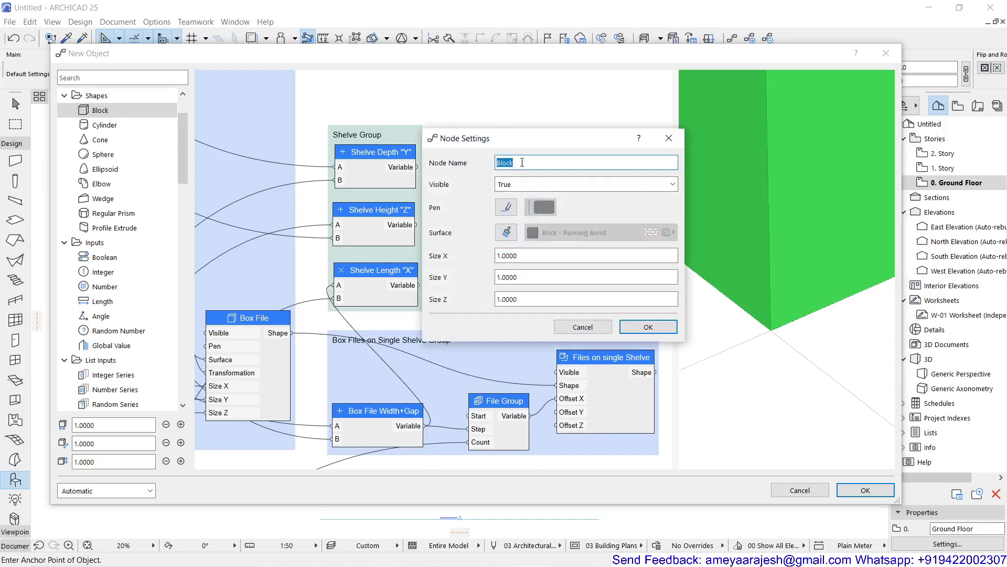
{"action": "type", "text": "Shelve Cutout"}
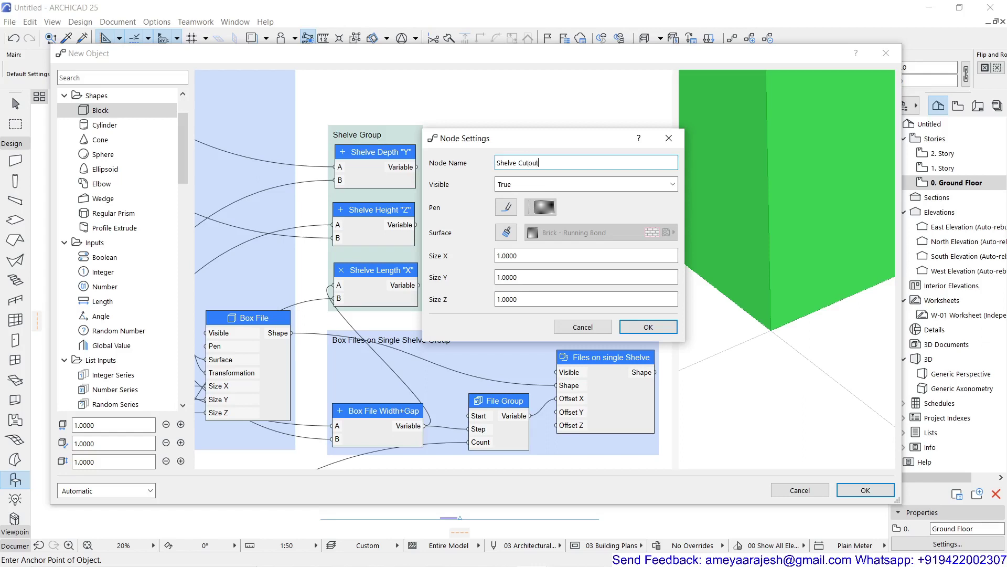
{"action": "left_click", "coordinate": [506, 207]}
{"action": "left_click", "coordinate": [508, 238]}
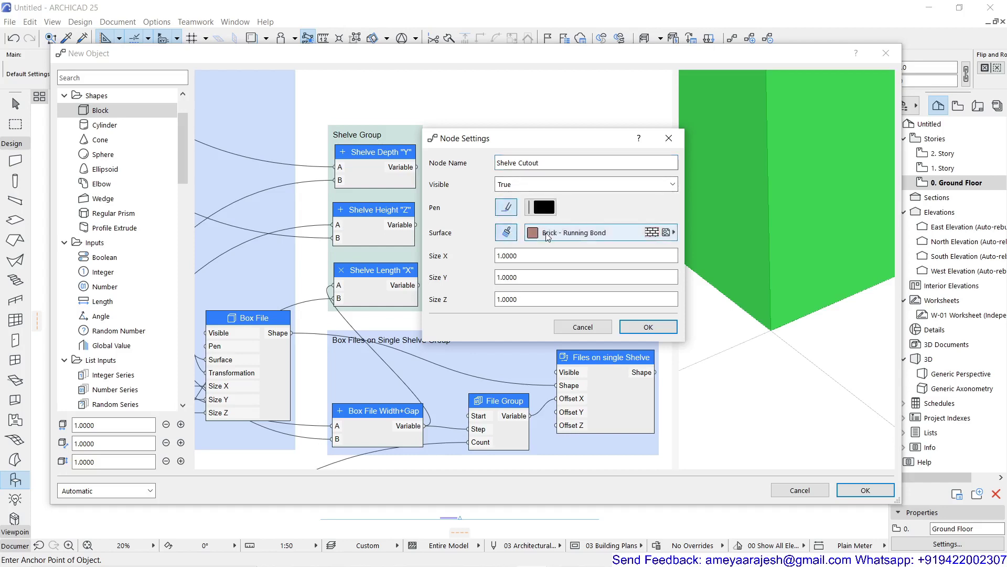
{"action": "left_click", "coordinate": [548, 235]}
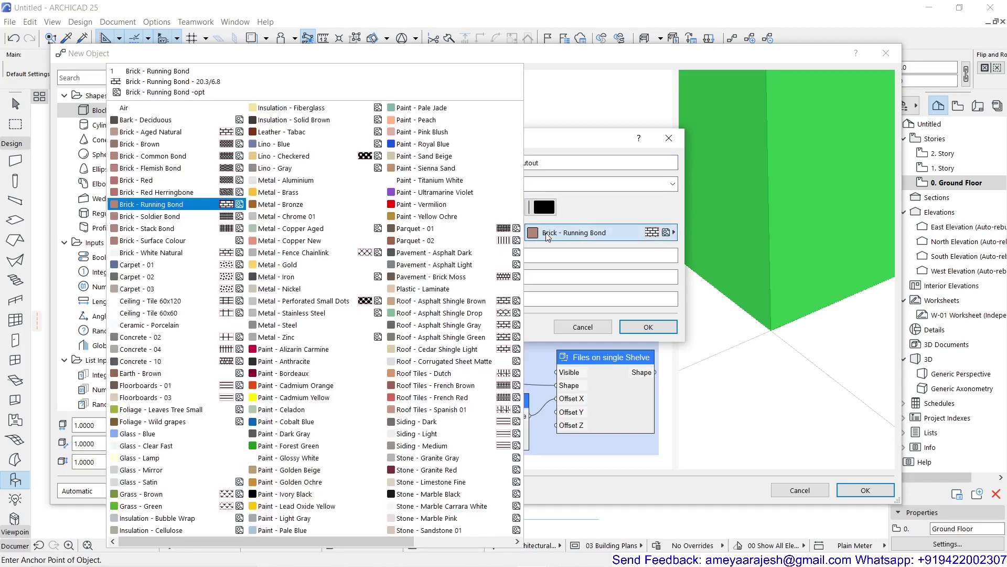
{"action": "left_click", "coordinate": [199, 434]}
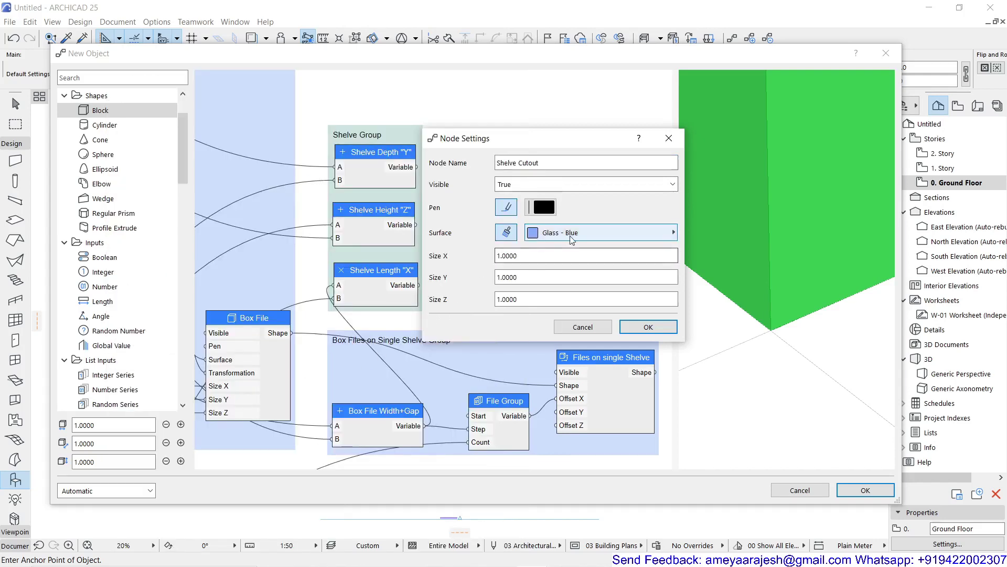
{"action": "left_click", "coordinate": [637, 331]}
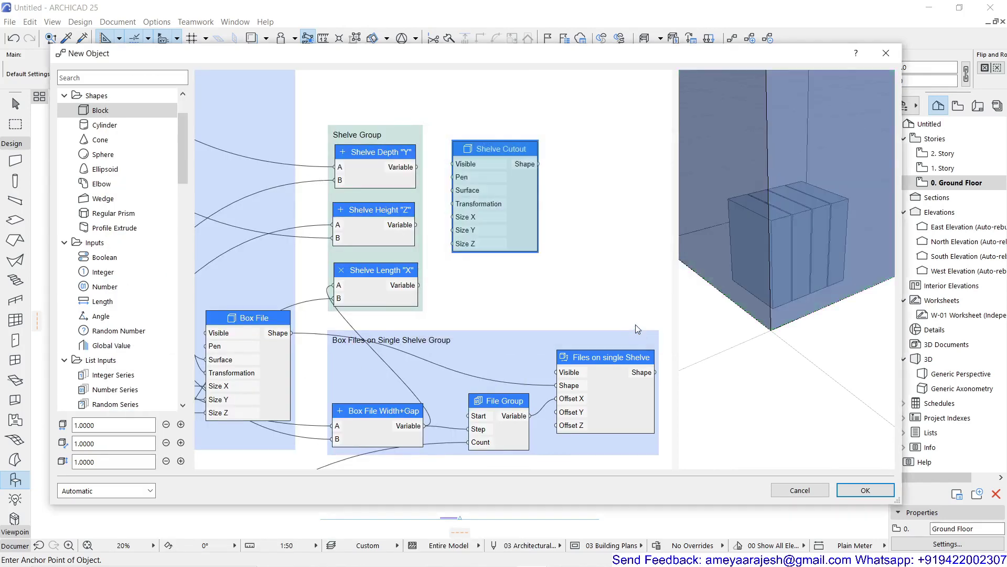
Step: Move Shelve Cutout away from the Shelve Group and connect Shelve Length, Depth and Height to its Size X, Size Y and Size Z
{"action": "left_click_drag", "start_coordinate": [493, 150], "coordinate": [543, 150]}
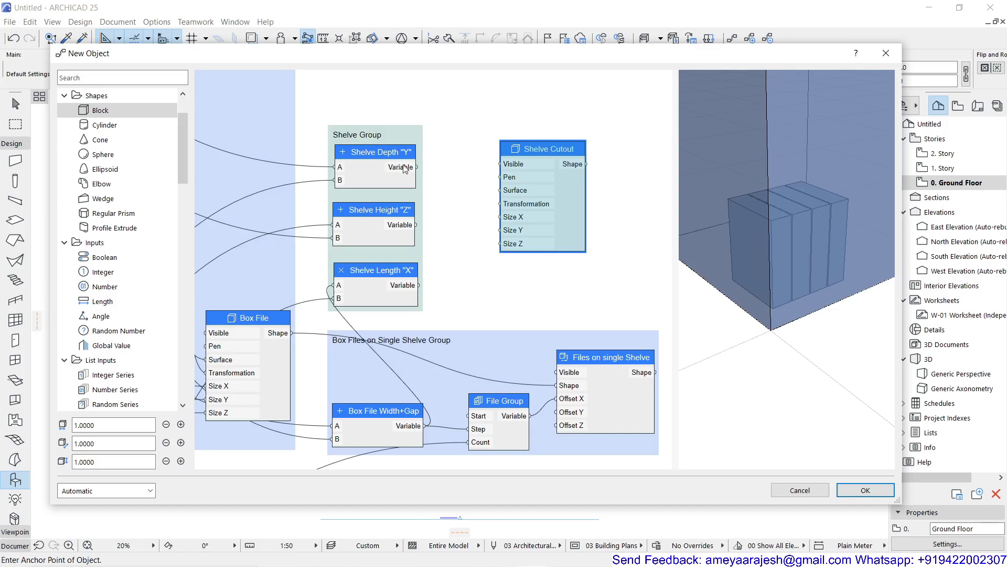
{"action": "left_click_drag", "start_coordinate": [418, 167], "coordinate": [505, 239]}
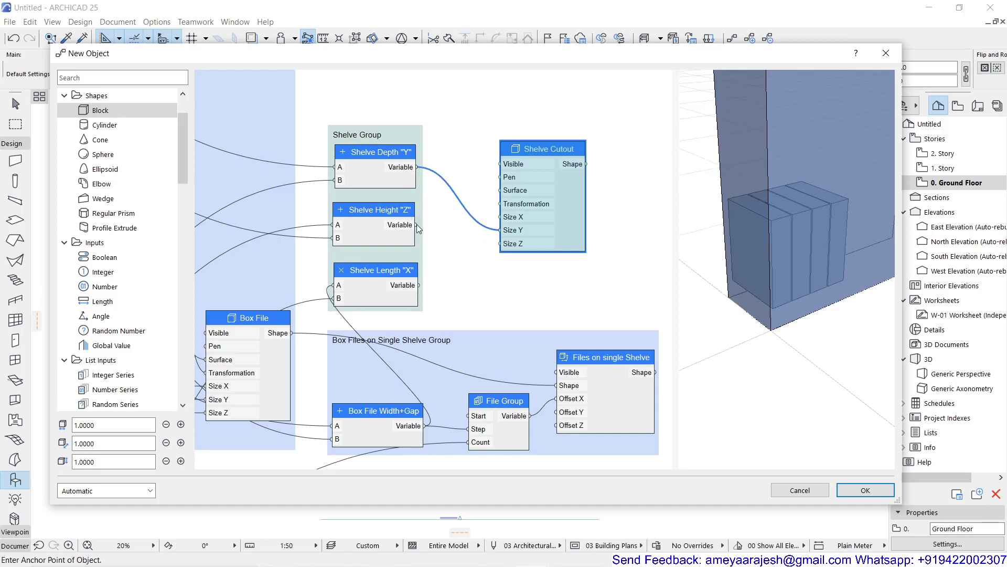
{"action": "left_click_drag", "start_coordinate": [417, 225], "coordinate": [499, 252]}
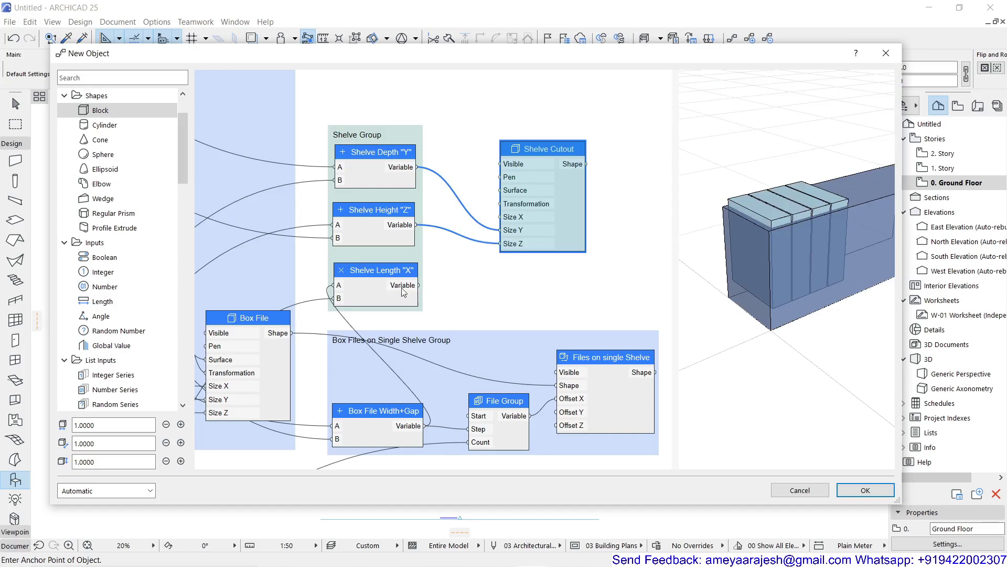
{"action": "left_click_drag", "start_coordinate": [420, 288], "coordinate": [496, 226]}
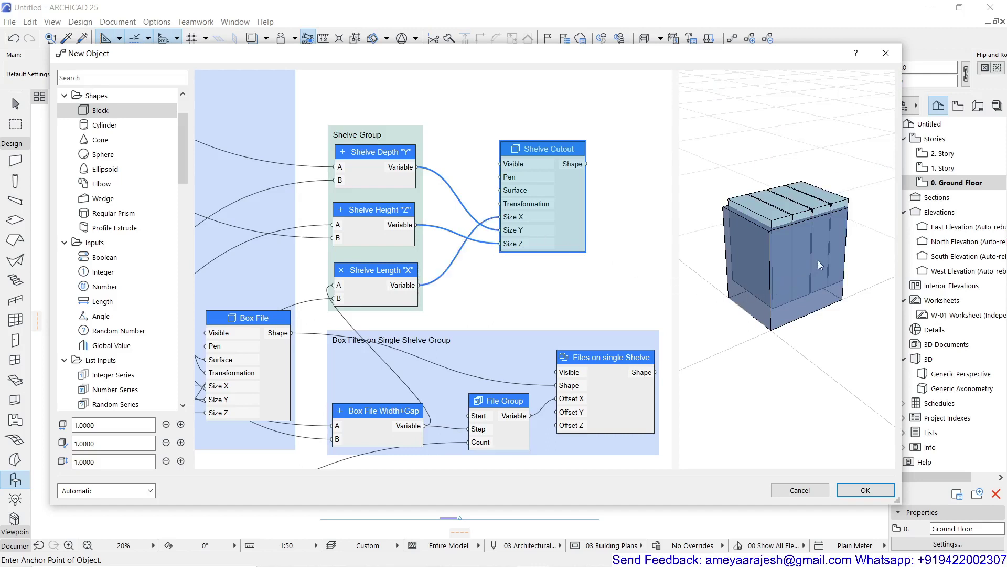
{"action": "left_click_drag", "start_coordinate": [817, 260], "coordinate": [770, 277]}
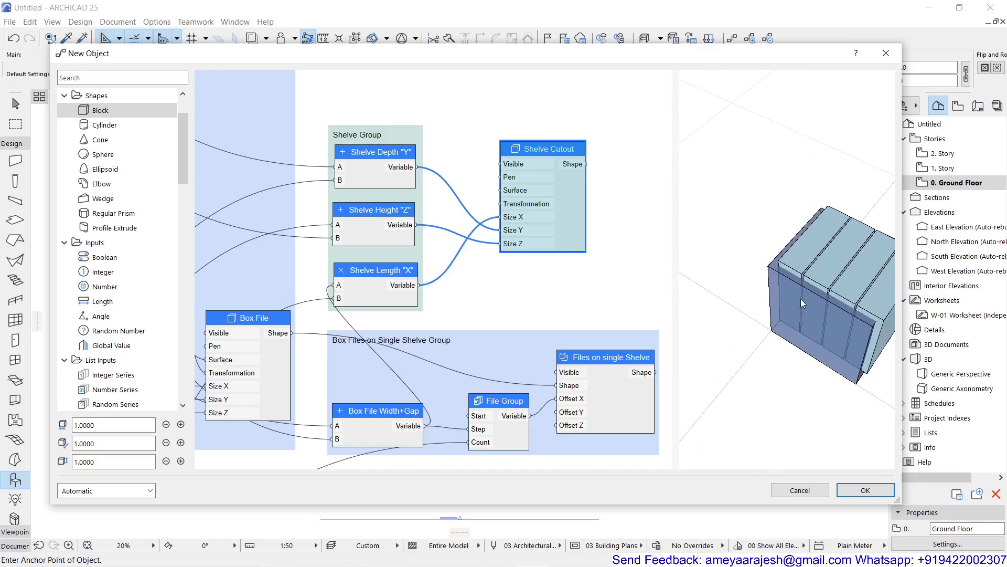
{"action": "scroll", "coordinate": [800, 298], "scroll_direction": "up", "scroll_amount": 5}
{"action": "scroll", "coordinate": [767, 228], "scroll_direction": "down", "scroll_amount": 4}
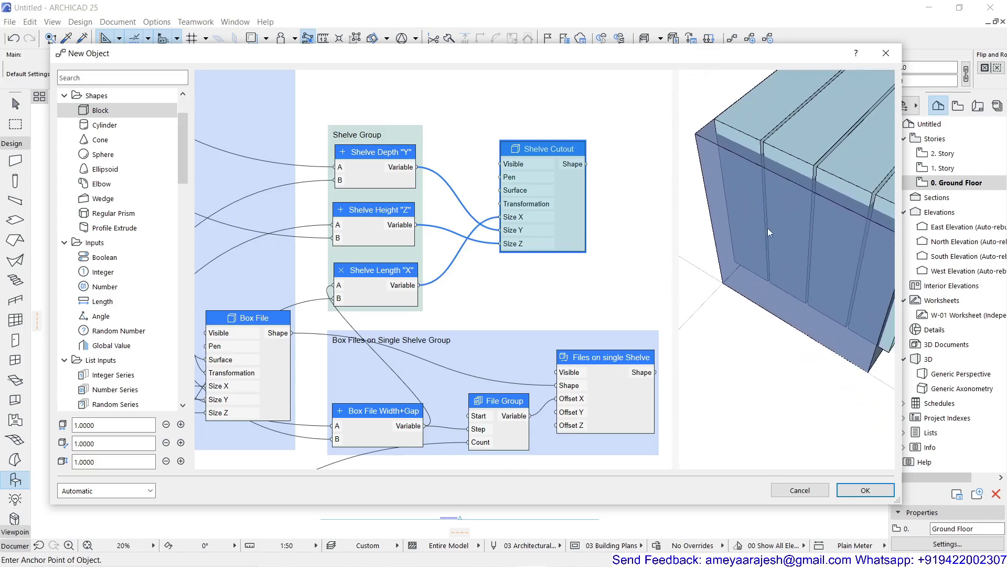
{"action": "left_click_drag", "start_coordinate": [784, 251], "coordinate": [798, 300]}
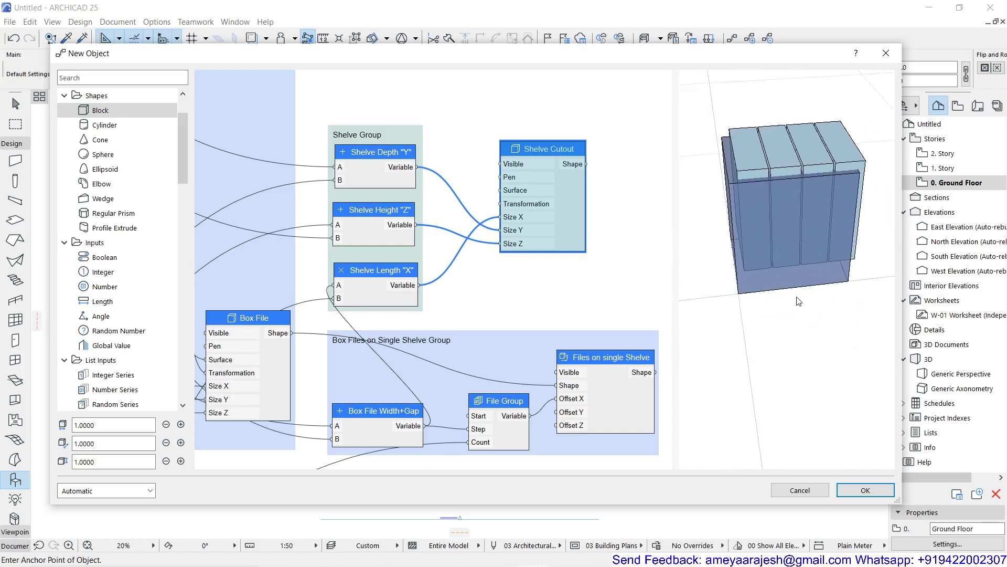
Step: Make room beside Shelve Cutout, add a Move node there, and connect its variable to Shelve Cutout's Transformation input
{"action": "left_click_drag", "start_coordinate": [544, 151], "coordinate": [589, 148]}
{"action": "double_click", "coordinate": [479, 149]}
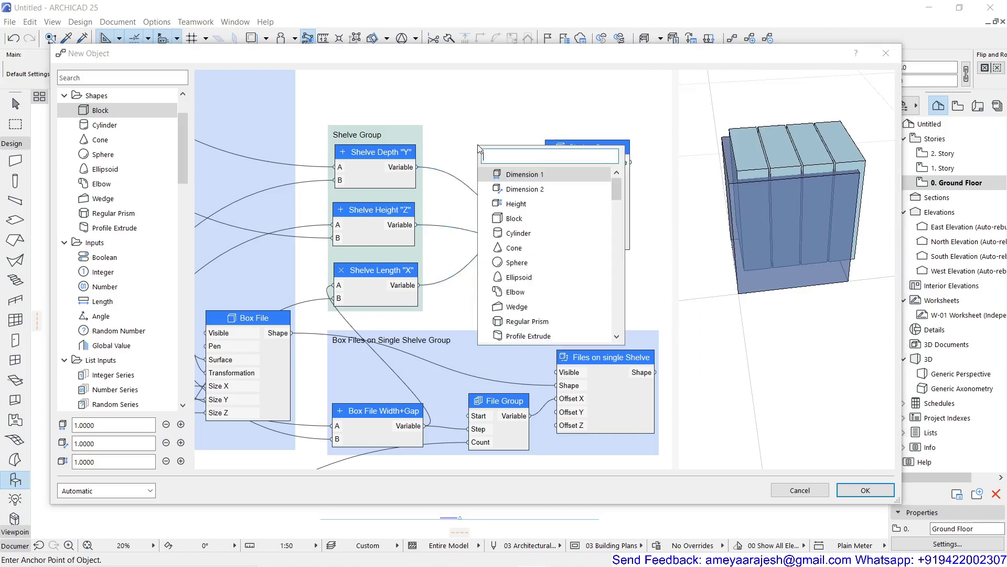
{"action": "type", "text": "mo"}
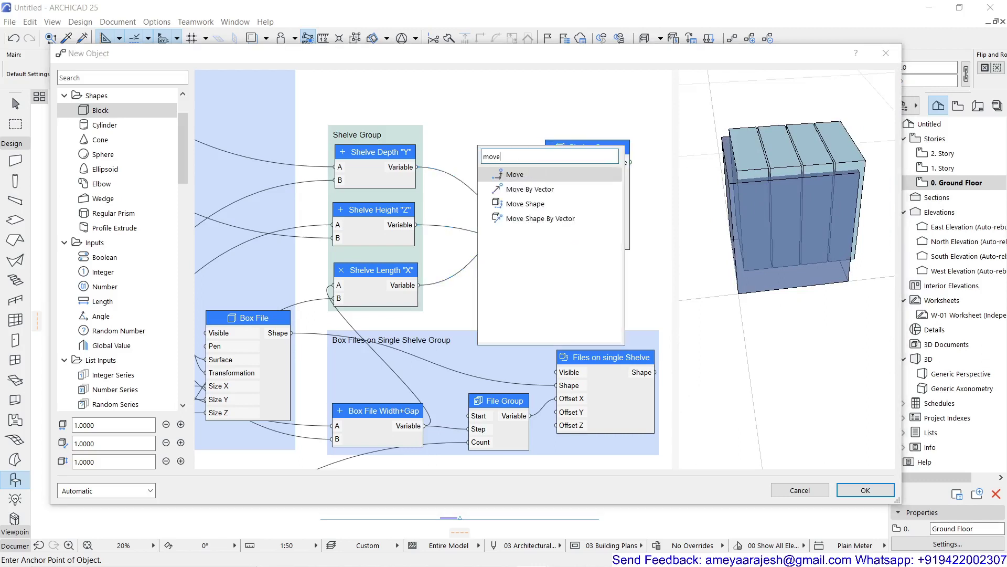
{"action": "type", "text": "ve"}
{"action": "left_click", "coordinate": [519, 175]}
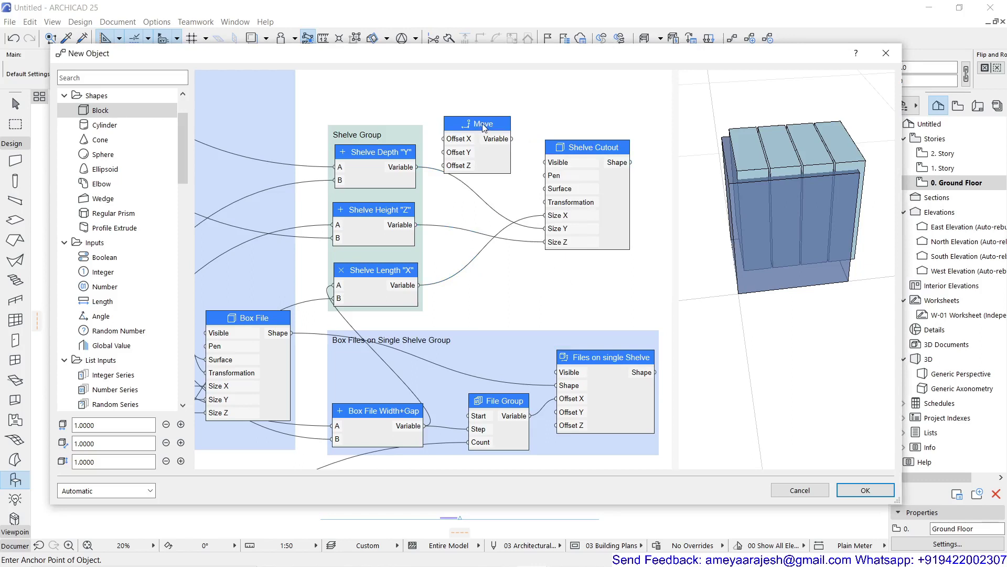
{"action": "left_click_drag", "start_coordinate": [483, 127], "coordinate": [545, 203]}
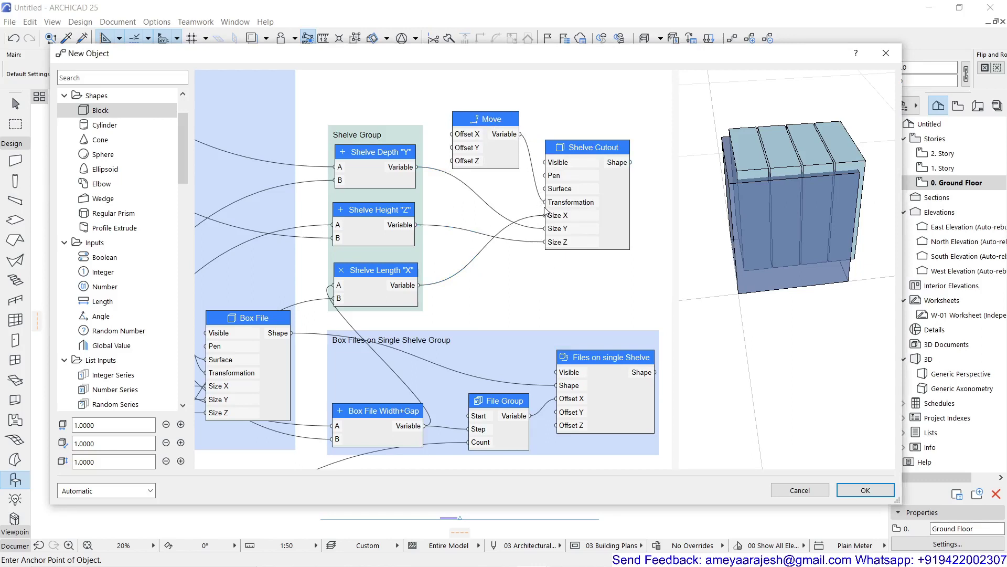
Step: Connect Cabinet Skirting Height to Offset Z of Shelve Cutout's Move node and check the cutout against the box files in the preview
{"action": "middle_click_drag", "start_coordinate": [494, 198], "coordinate": [532, 221]}
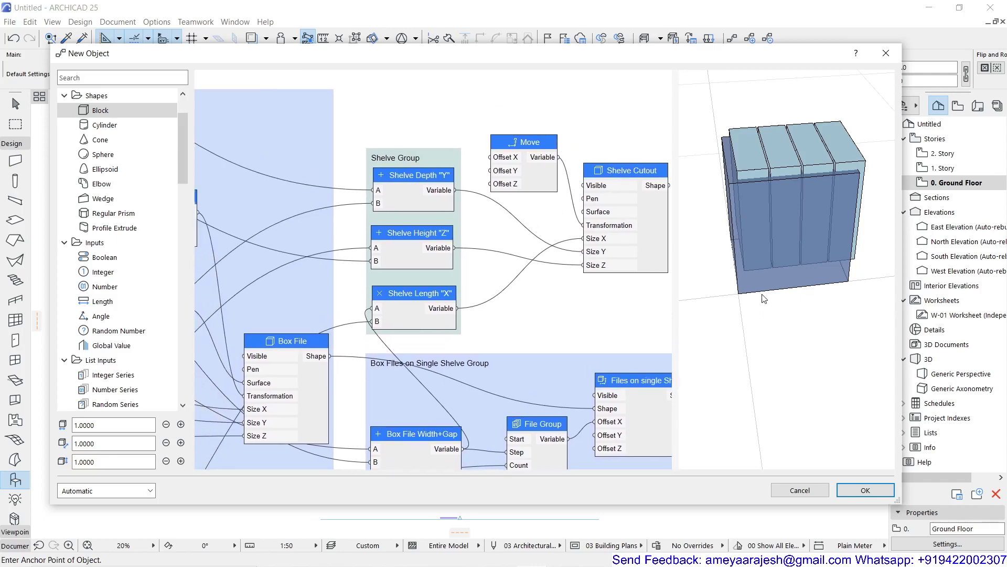
{"action": "scroll", "coordinate": [501, 189], "scroll_direction": "down", "scroll_amount": 3}
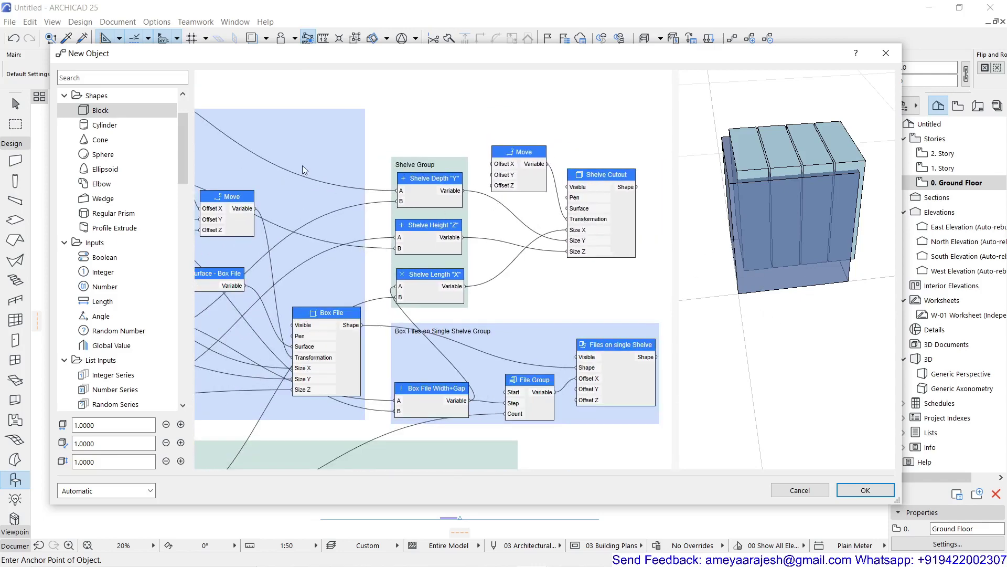
{"action": "middle_click_drag", "start_coordinate": [302, 166], "coordinate": [427, 282]}
{"action": "middle_click_drag", "start_coordinate": [236, 213], "coordinate": [330, 193]}
{"action": "scroll", "coordinate": [315, 205], "scroll_direction": "up", "scroll_amount": 1}
{"action": "scroll", "coordinate": [358, 314], "scroll_direction": "up", "scroll_amount": 3}
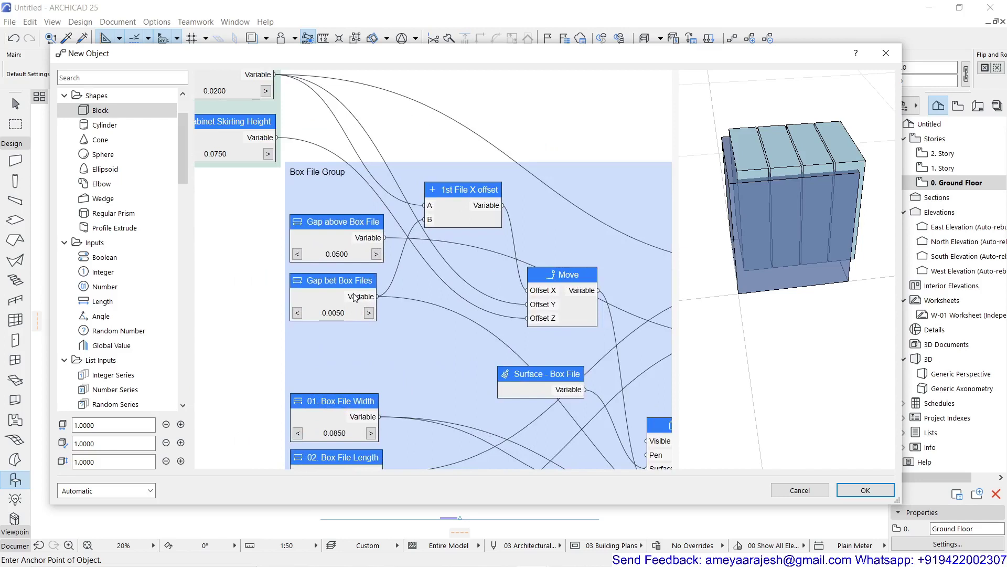
{"action": "scroll", "coordinate": [355, 297], "scroll_direction": "down", "scroll_amount": 1}
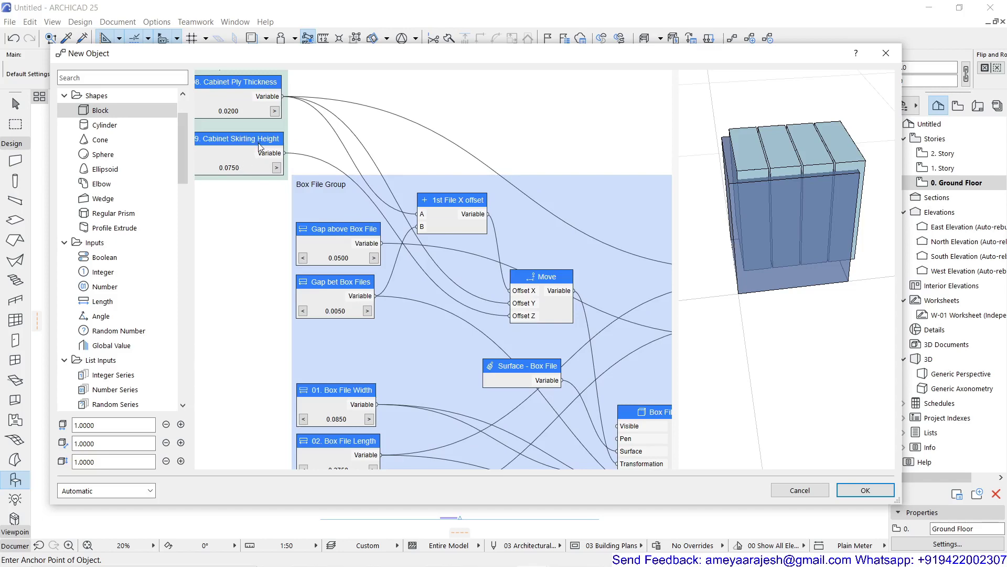
{"action": "scroll", "coordinate": [288, 193], "scroll_direction": "down", "scroll_amount": 4}
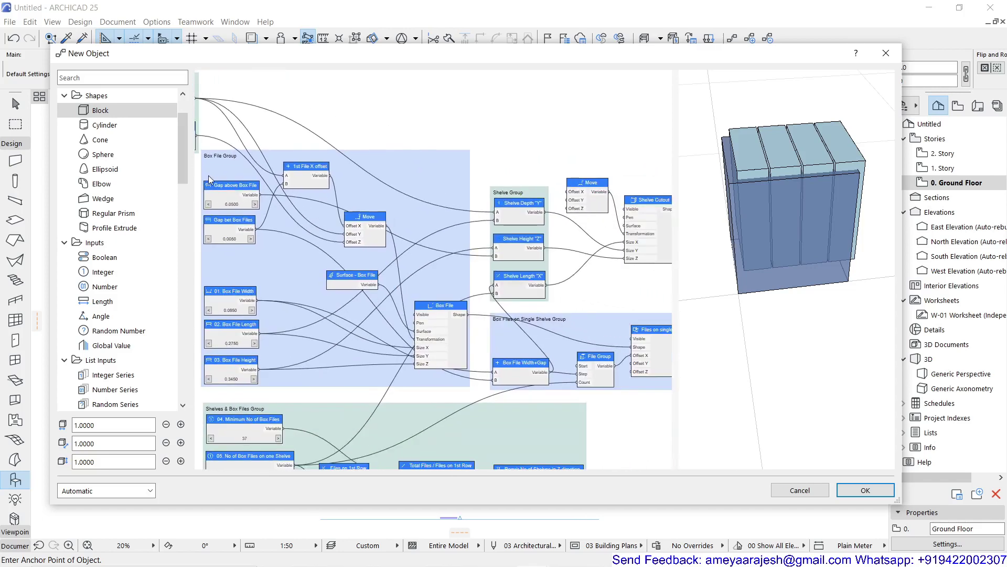
{"action": "scroll", "coordinate": [302, 178], "scroll_direction": "left", "scroll_amount": 1}
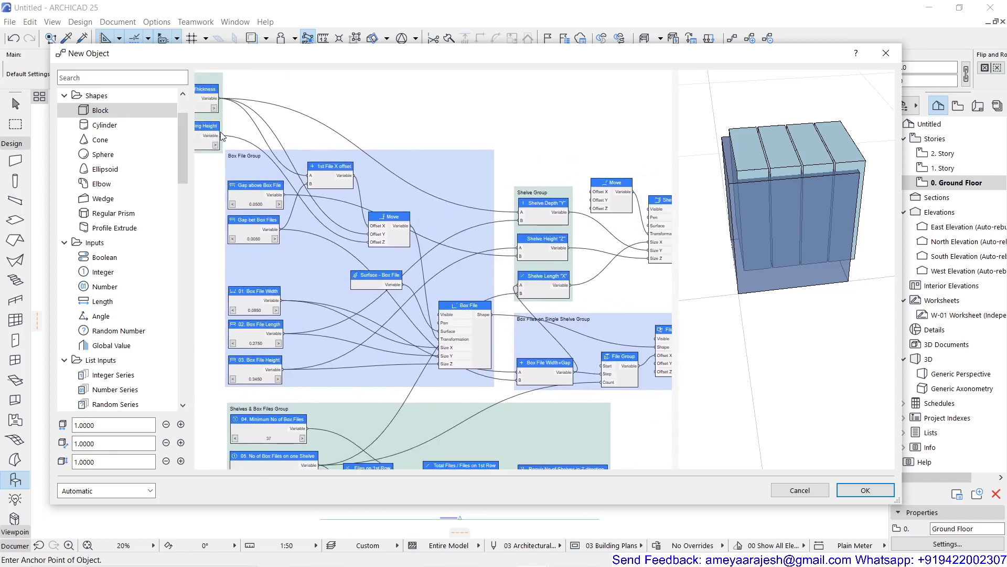
{"action": "left_click_drag", "start_coordinate": [222, 137], "coordinate": [590, 214]}
{"action": "scroll", "coordinate": [812, 286], "scroll_direction": "up", "scroll_amount": 4}
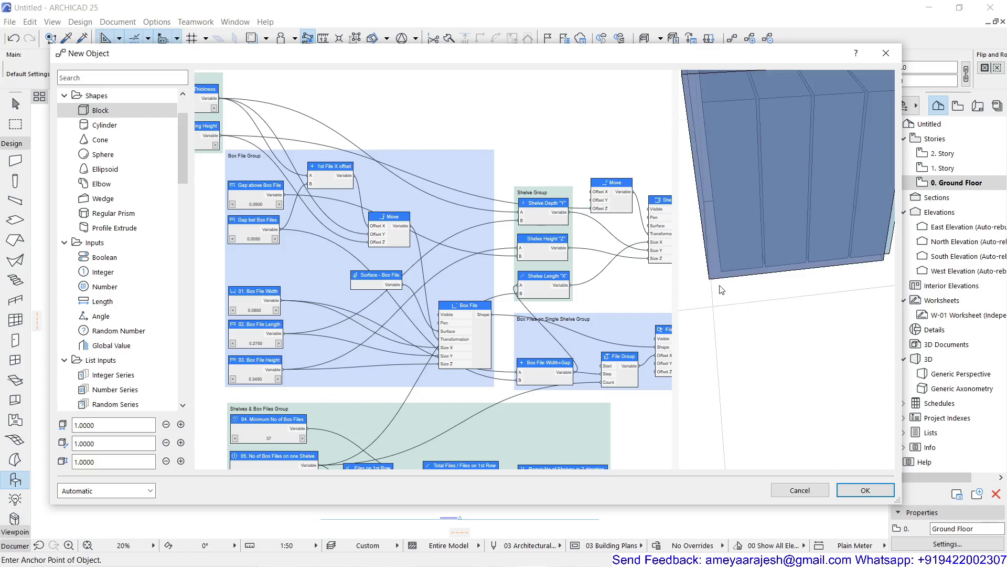
{"action": "left_click_drag", "start_coordinate": [731, 276], "coordinate": [760, 273]}
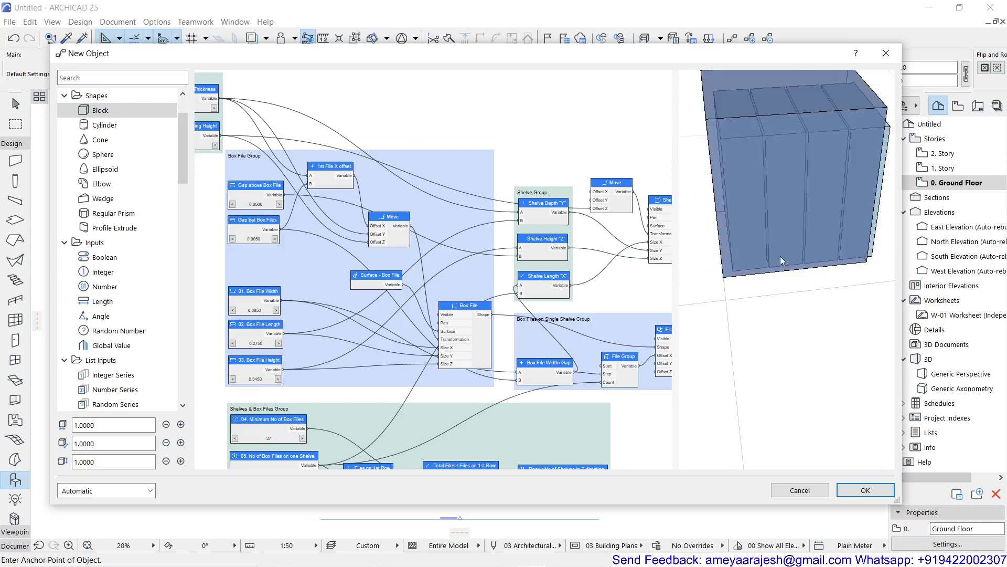
Step: Connect Cabinet Ply Thickness to Offset X of Shelve Cutout's Move node
{"action": "left_click_drag", "start_coordinate": [746, 305], "coordinate": [762, 310]}
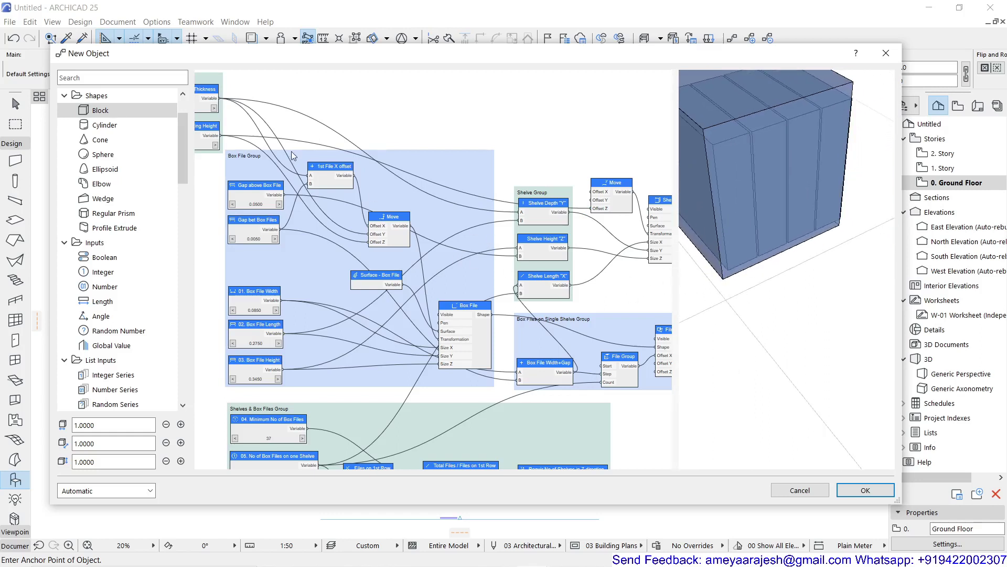
{"action": "middle_click_drag", "start_coordinate": [293, 156], "coordinate": [331, 184]}
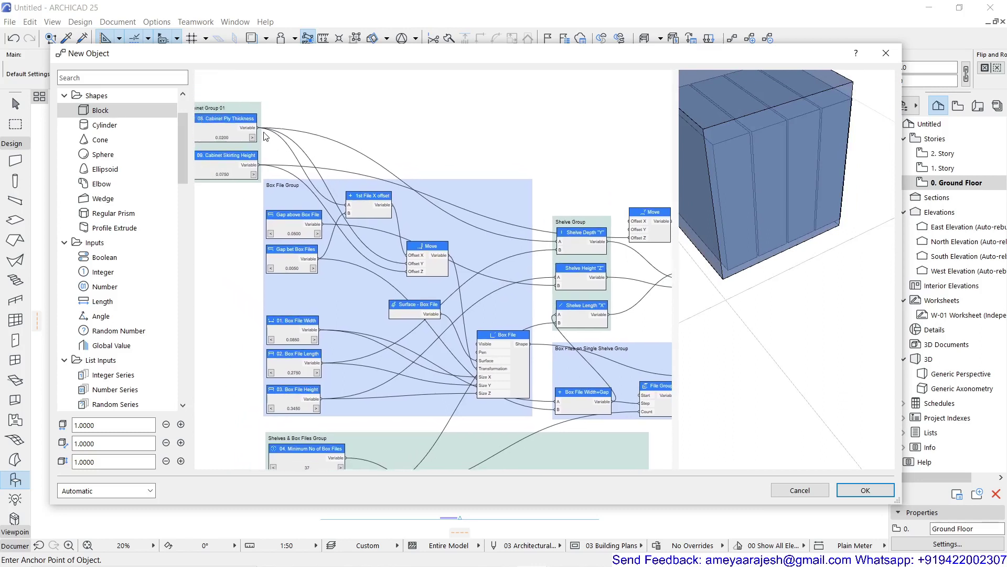
{"action": "left_click_drag", "start_coordinate": [260, 133], "coordinate": [631, 228]}
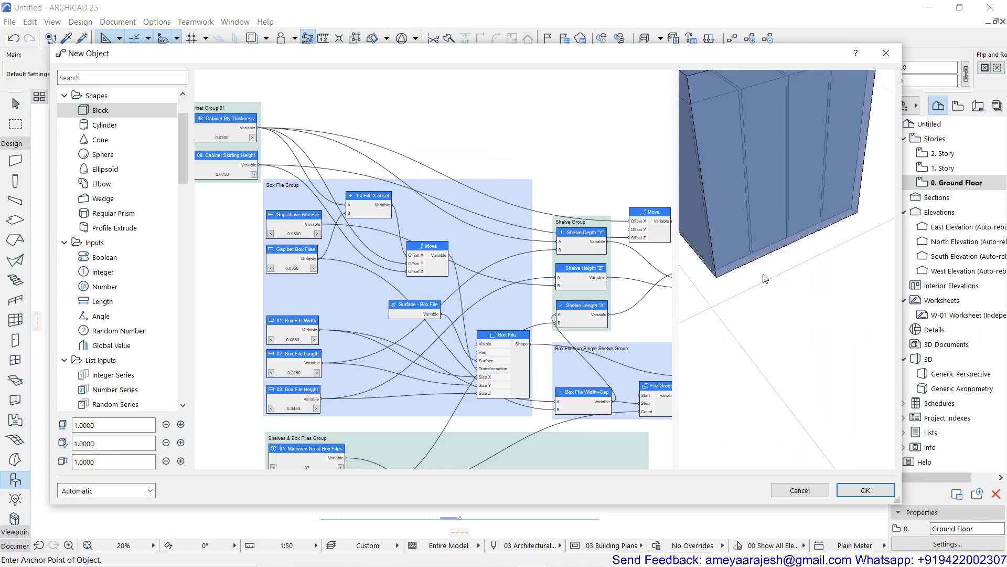
Step: Examine how the shelve cutout encloses the box files at its base and both sides in the 3D preview
{"action": "scroll", "coordinate": [767, 271], "scroll_direction": "up", "scroll_amount": 5}
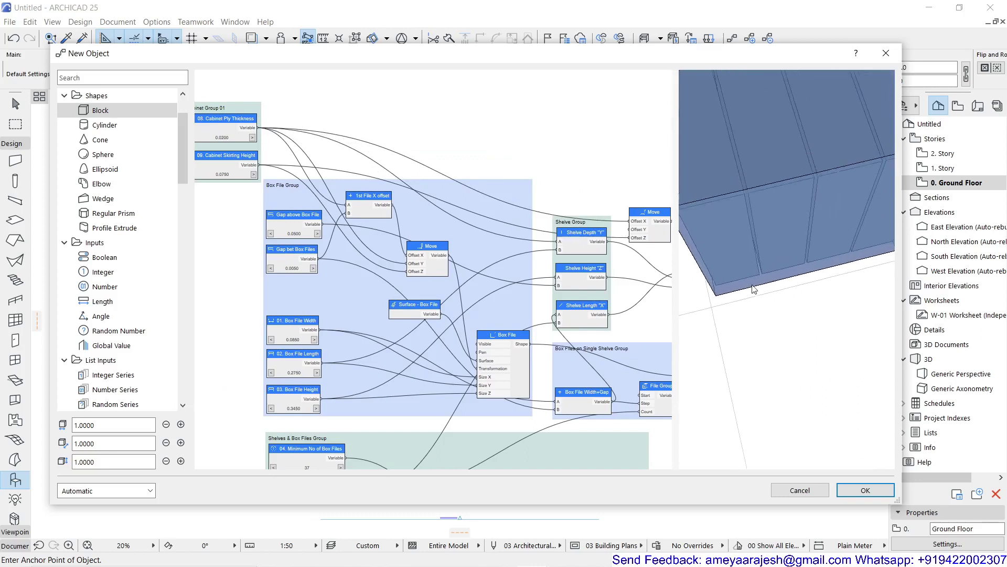
{"action": "scroll", "coordinate": [759, 303], "scroll_direction": "down", "scroll_amount": 5}
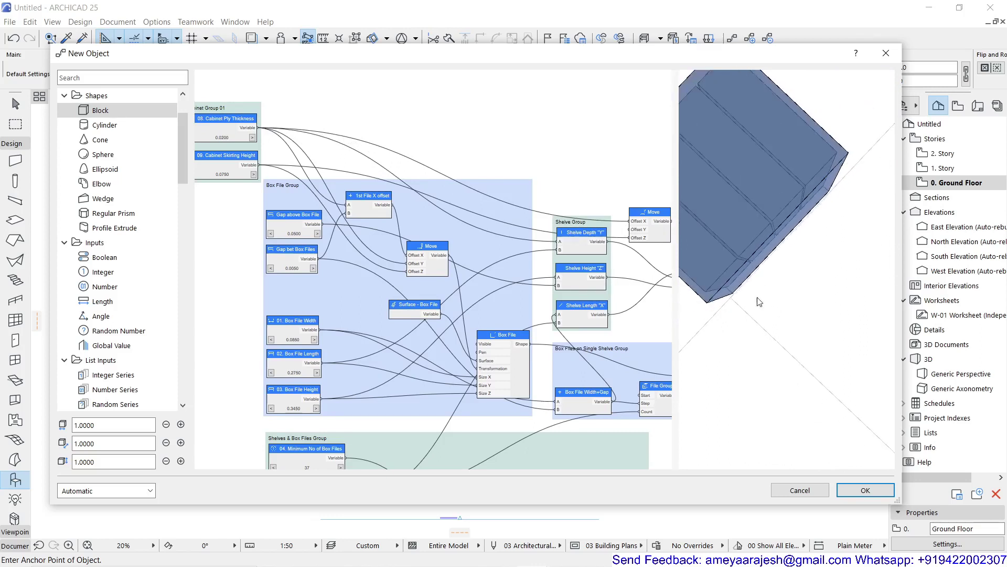
{"action": "left_click_drag", "start_coordinate": [741, 312], "coordinate": [760, 268]}
{"action": "scroll", "coordinate": [810, 218], "scroll_direction": "up", "scroll_amount": 3}
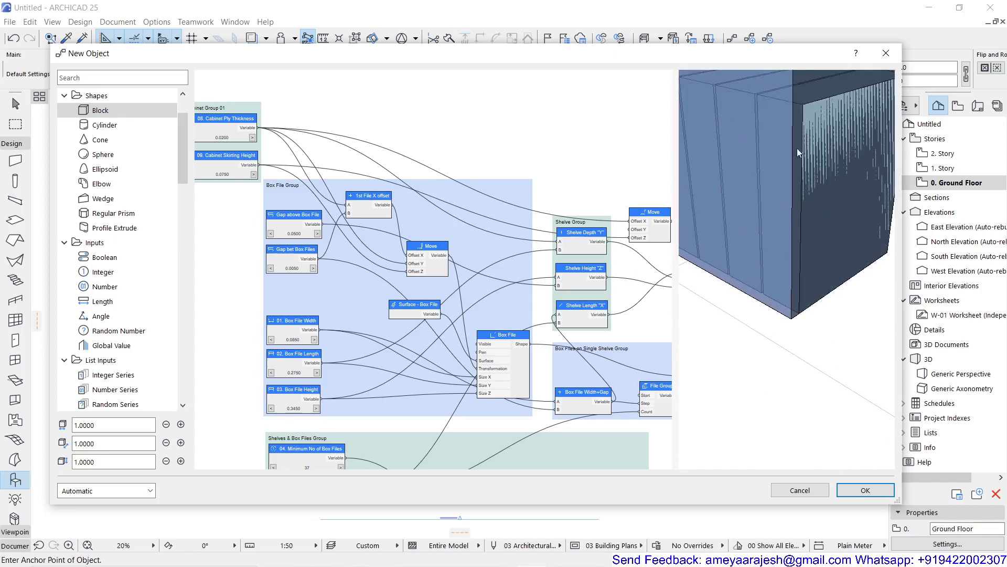
{"action": "scroll", "coordinate": [817, 154], "scroll_direction": "down", "scroll_amount": 3}
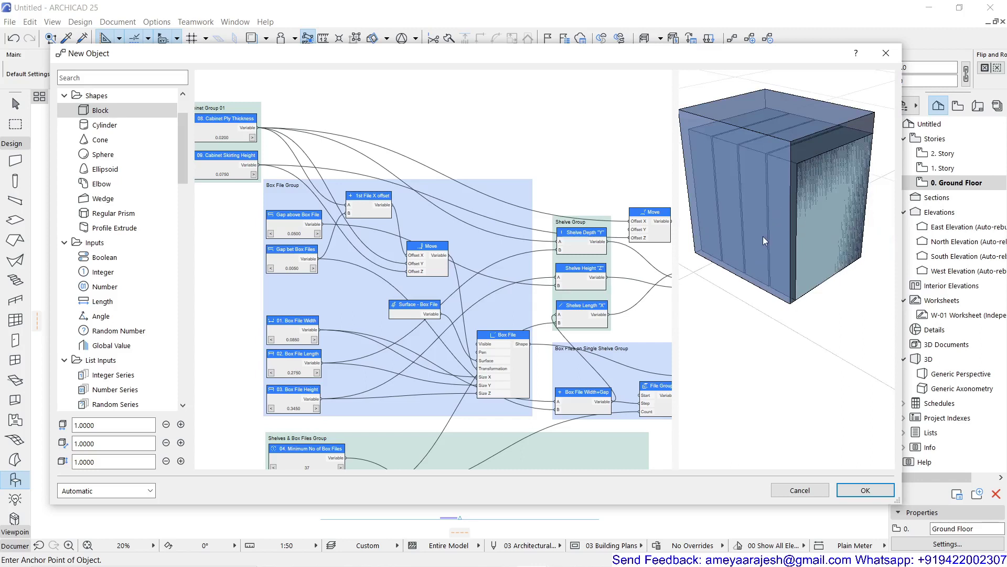
{"action": "middle_click_drag", "start_coordinate": [761, 235], "coordinate": [786, 248], "text": "shift"}
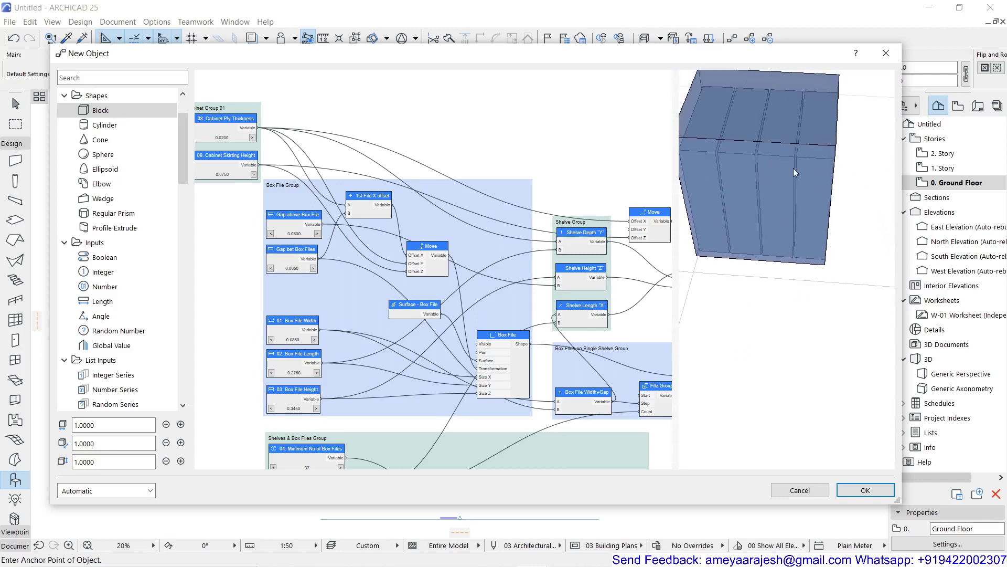
{"action": "middle_click_drag", "start_coordinate": [820, 204], "coordinate": [795, 232], "text": "shift"}
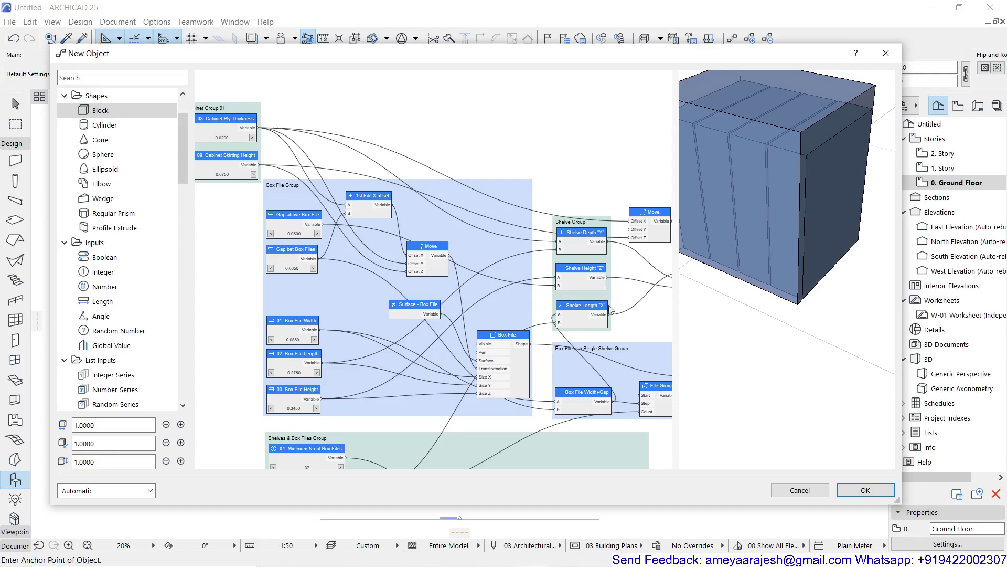
Step: Add an Addition node between Shelve Length "X" and Shelve Cutout
{"action": "middle_click_drag", "start_coordinate": [594, 305], "coordinate": [503, 277]}
{"action": "scroll", "coordinate": [503, 277], "scroll_direction": "up", "scroll_amount": 3}
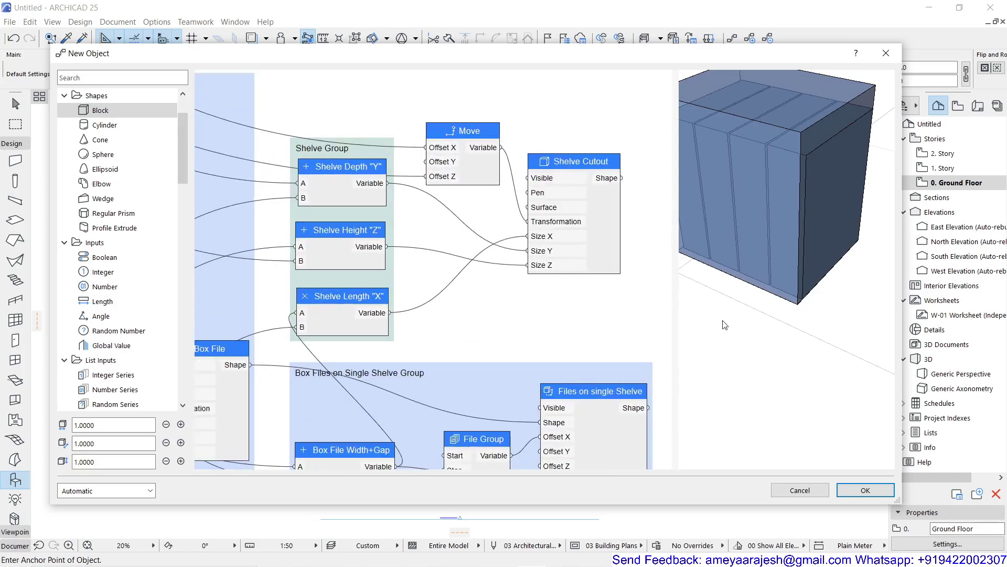
{"action": "left_click_drag", "start_coordinate": [723, 320], "coordinate": [730, 321]}
{"action": "middle_click_drag", "start_coordinate": [446, 320], "coordinate": [551, 319]}
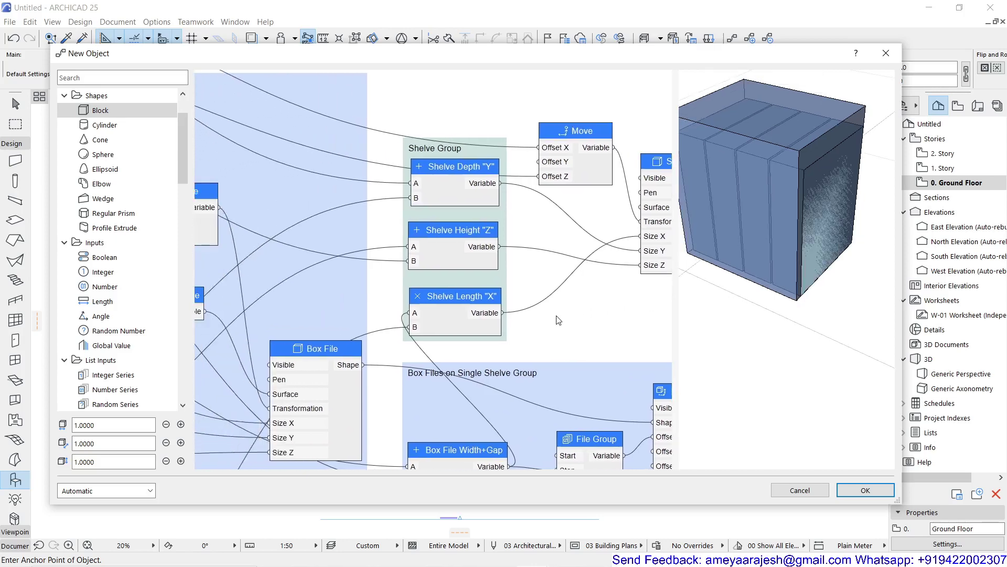
{"action": "scroll", "coordinate": [484, 320], "scroll_direction": "down", "scroll_amount": 1}
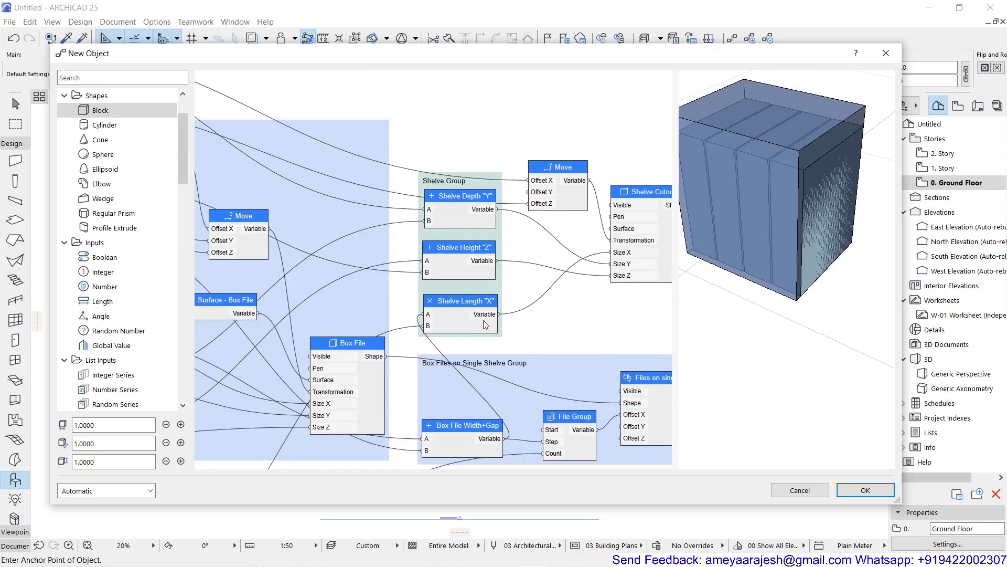
{"action": "double_click", "coordinate": [574, 294]}
{"action": "type", "text": "add"}
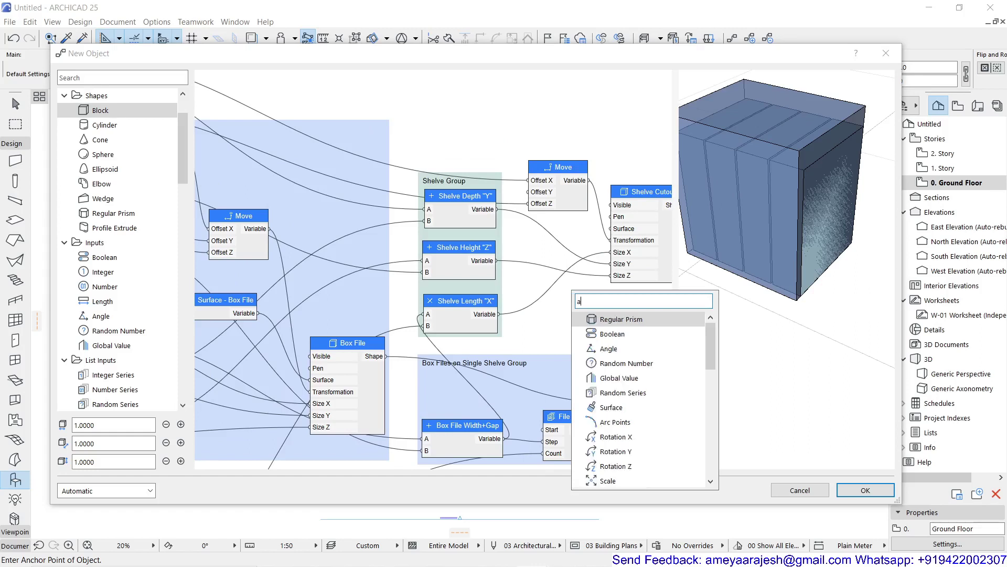
{"action": "left_click", "coordinate": [601, 317]}
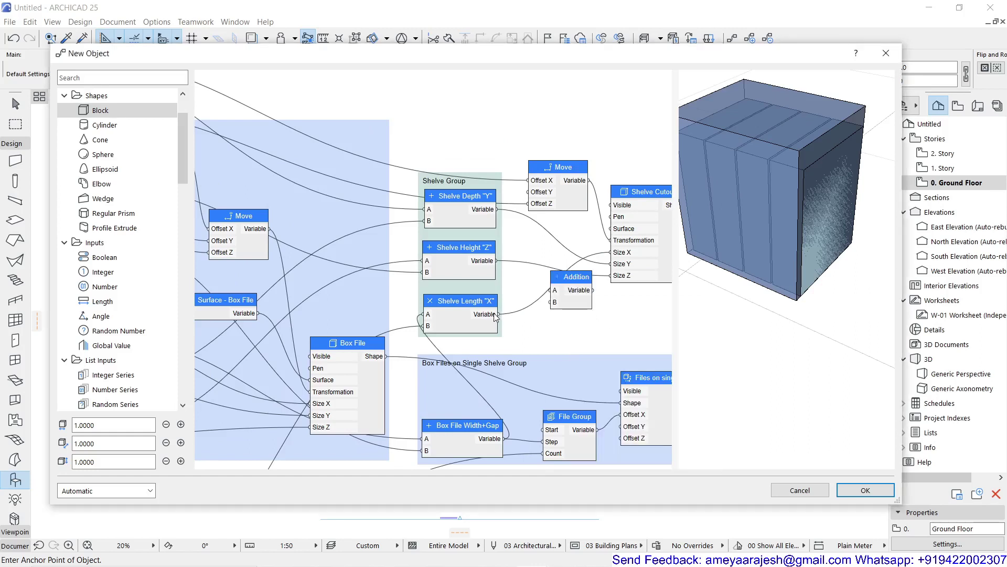
Step: Connect Shelve Length "X" to input A of the Addition node and Gap bet Box Files to its input B
{"action": "left_click_drag", "start_coordinate": [498, 313], "coordinate": [544, 292]}
{"action": "scroll", "coordinate": [578, 315], "scroll_direction": "down", "scroll_amount": 1}
{"action": "middle_click_drag", "start_coordinate": [516, 344], "coordinate": [577, 325]}
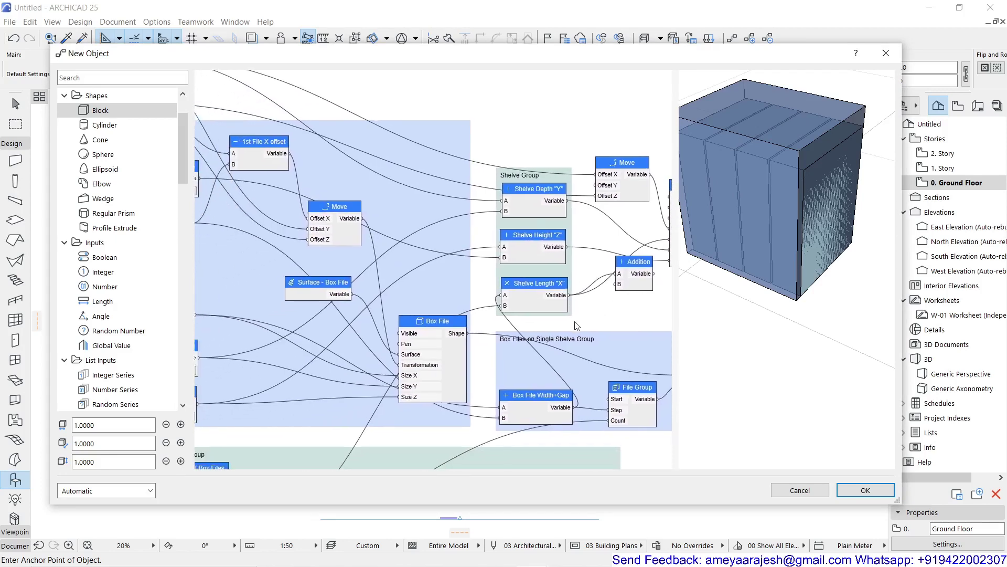
{"action": "middle_click_drag", "start_coordinate": [312, 328], "coordinate": [356, 337]}
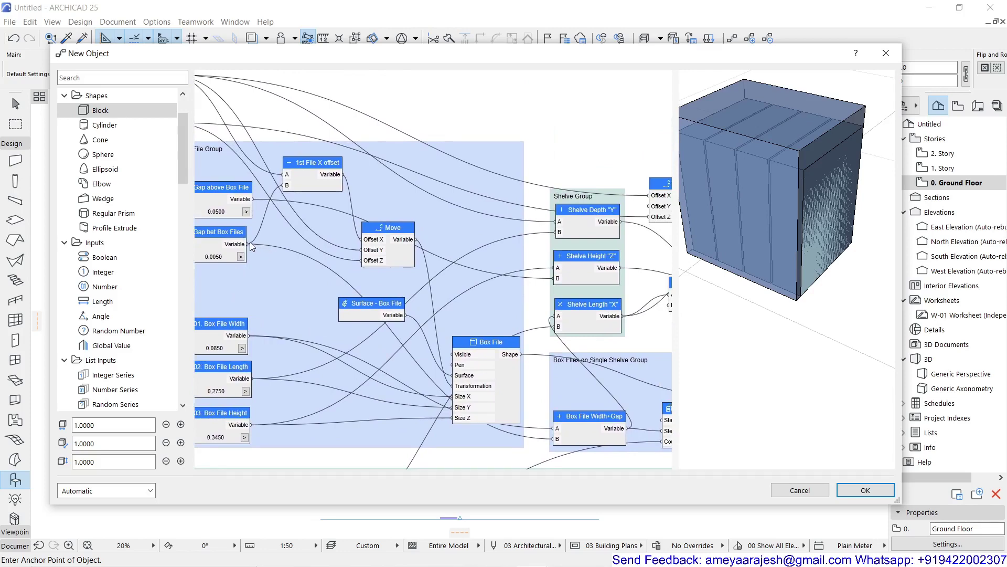
{"action": "left_click_drag", "start_coordinate": [249, 244], "coordinate": [667, 306]}
Step: Connect the Addition node's variable to Size X of Shelve Cutout and check the cutout's length in the preview
{"action": "middle_click_drag", "start_coordinate": [666, 308], "coordinate": [425, 301]}
{"action": "scroll", "coordinate": [535, 303], "scroll_direction": "up", "scroll_amount": 2}
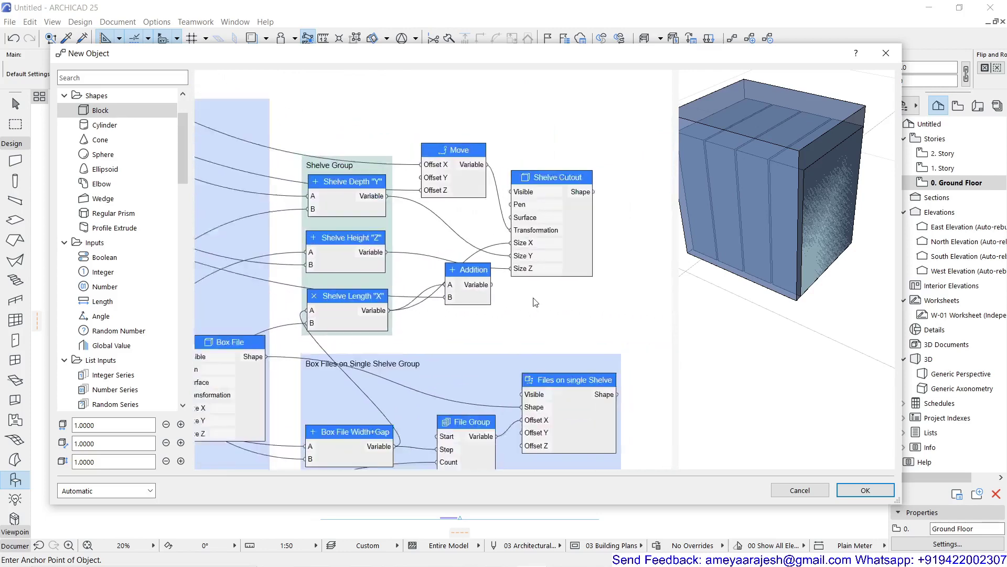
{"action": "scroll", "coordinate": [535, 303], "scroll_direction": "up", "scroll_amount": 1}
{"action": "left_click_drag", "start_coordinate": [484, 282], "coordinate": [507, 234]}
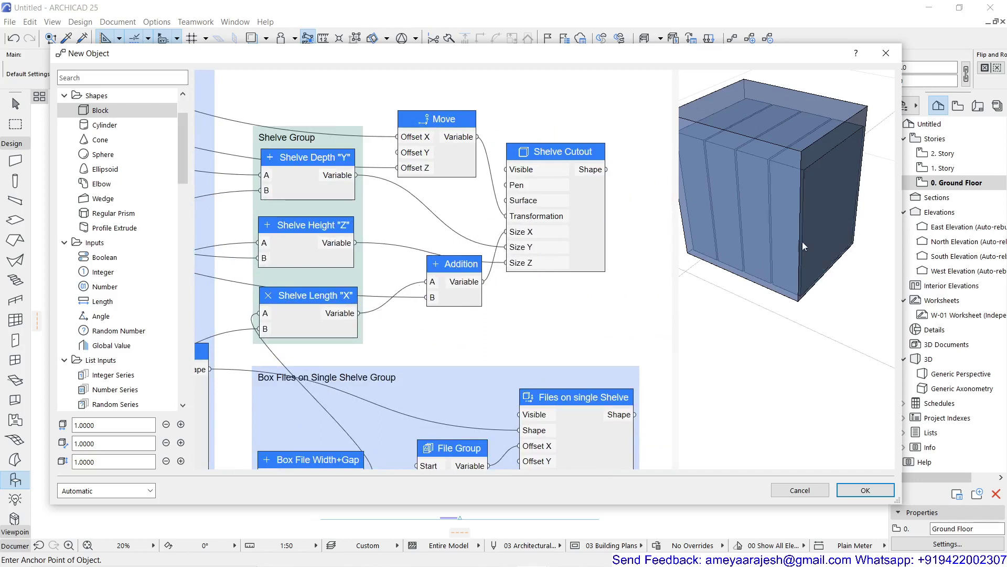
{"action": "scroll", "coordinate": [801, 241], "scroll_direction": "up", "scroll_amount": 3}
{"action": "left_click_drag", "start_coordinate": [801, 243], "coordinate": [725, 252]}
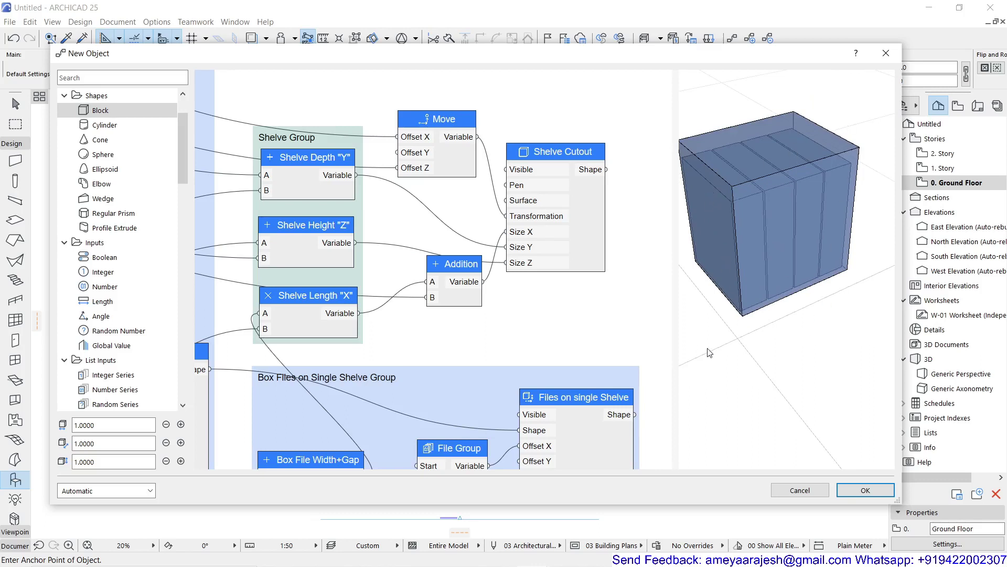
{"action": "scroll", "coordinate": [760, 330], "scroll_direction": "down", "scroll_amount": 3}
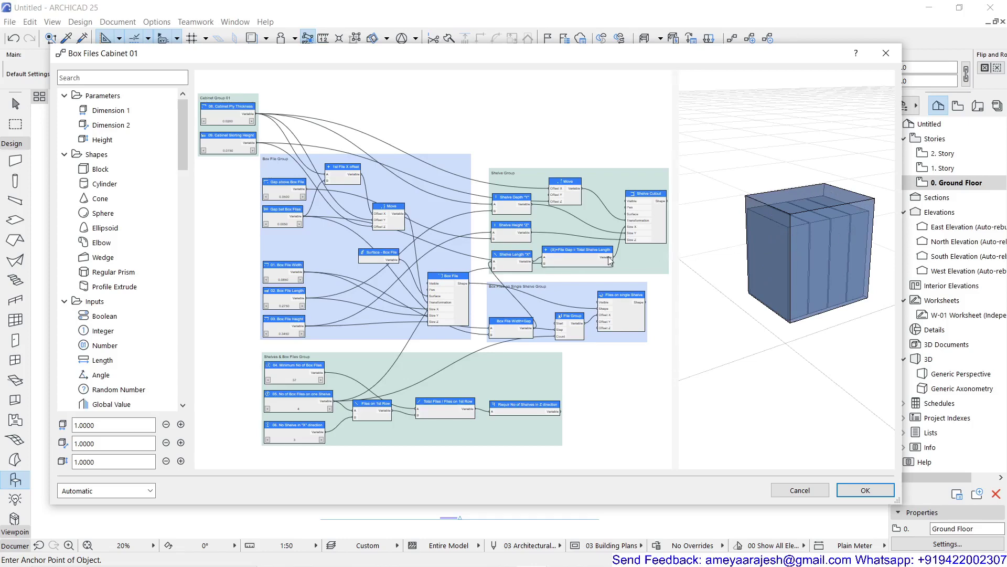
Step: Move the shelf distance, File Set & Shelve Cutout X Offset and two X-direction total nodes together into empty space beyond the existing groups
{"action": "scroll", "coordinate": [585, 275], "scroll_direction": "up", "scroll_amount": 3}
{"action": "middle_click_drag", "start_coordinate": [584, 264], "coordinate": [341, 282]}
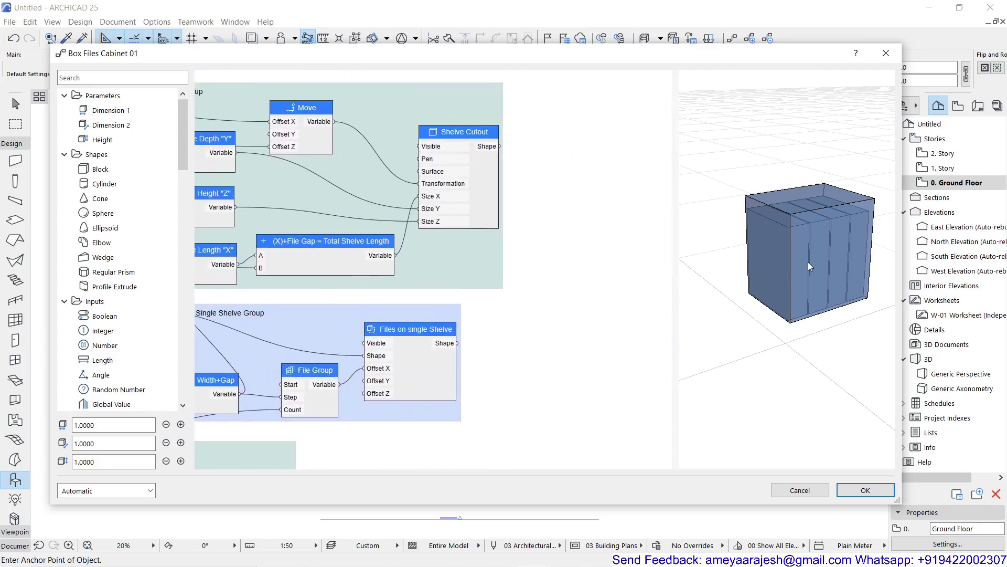
{"action": "middle_click_drag", "start_coordinate": [808, 263], "coordinate": [748, 317]}
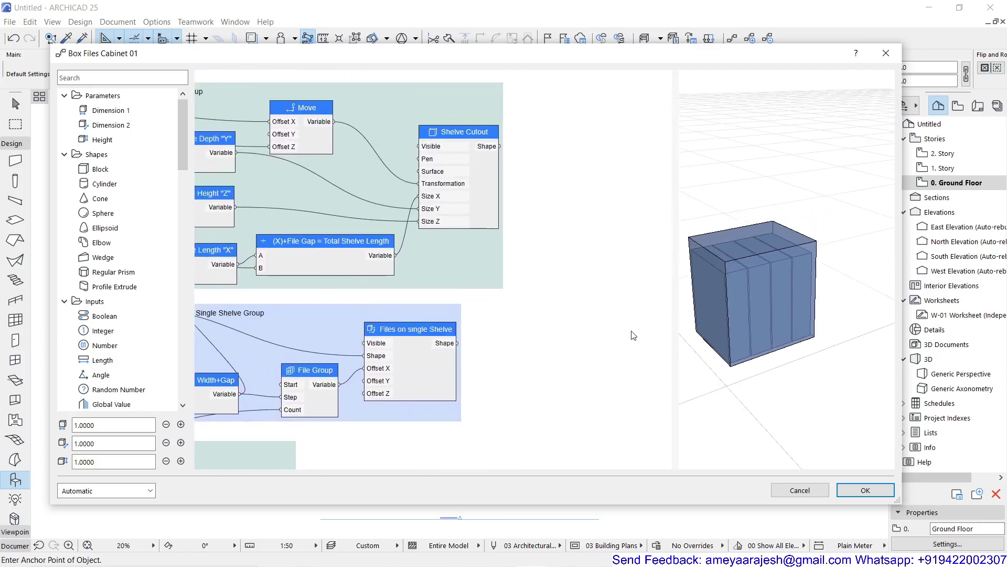
{"action": "scroll", "coordinate": [593, 336], "scroll_direction": "down", "scroll_amount": 2}
{"action": "middle_click_drag", "start_coordinate": [593, 336], "coordinate": [441, 337]}
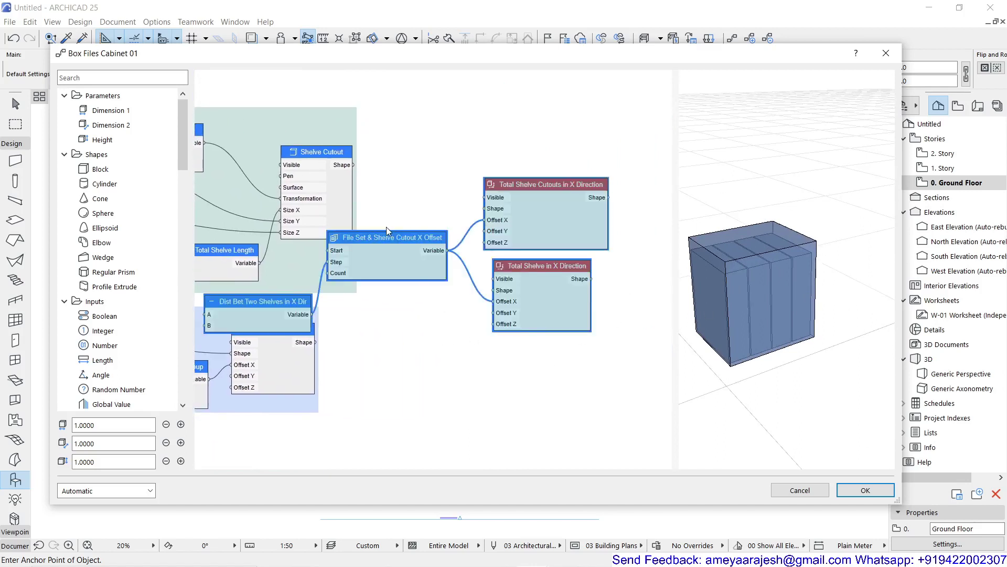
{"action": "left_click_drag", "start_coordinate": [389, 239], "coordinate": [543, 272]}
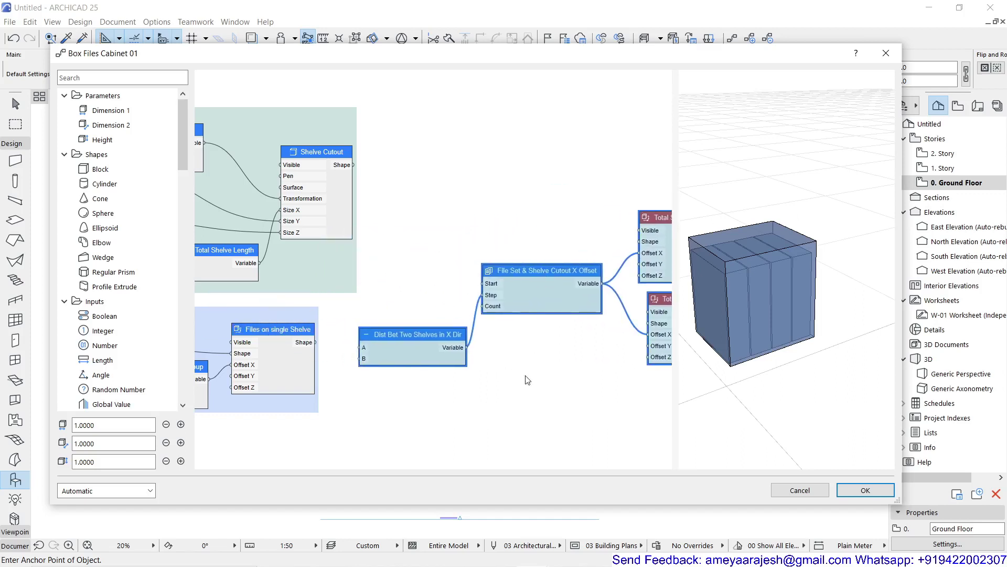
{"action": "scroll", "coordinate": [527, 380], "scroll_direction": "down", "scroll_amount": 3}
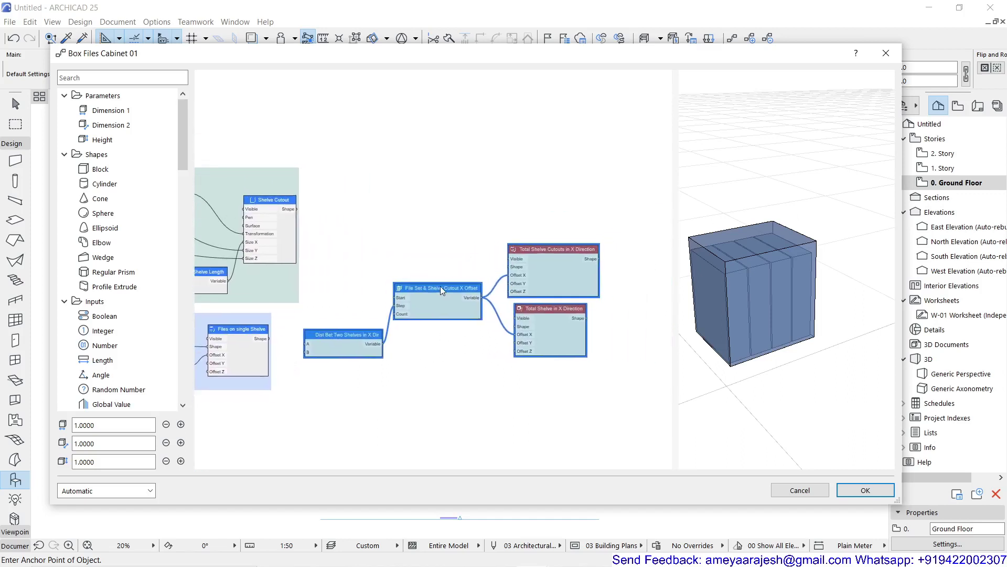
{"action": "left_click_drag", "start_coordinate": [441, 287], "coordinate": [475, 302]}
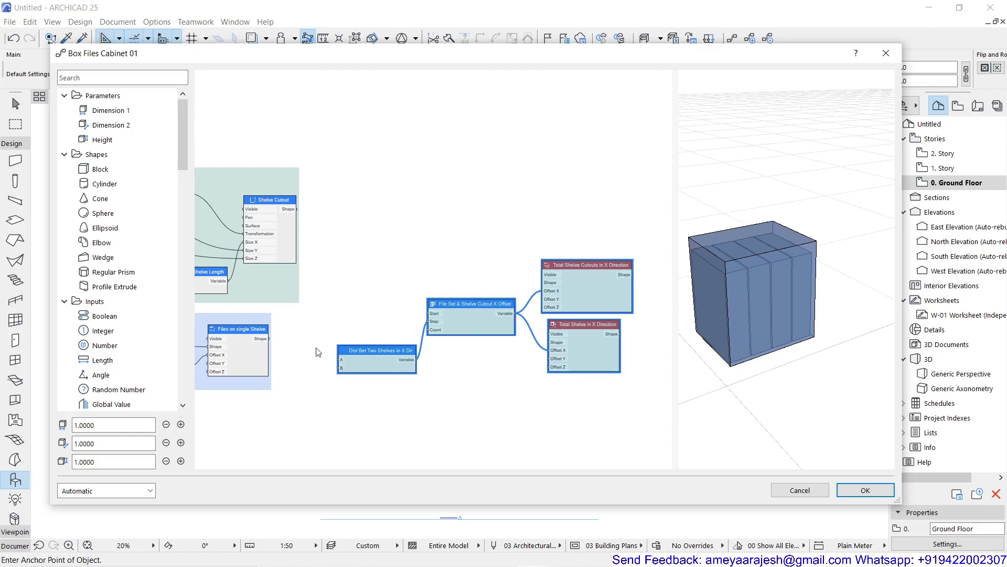
Step: Connect the (X)+File Gap = Total Shelve Length variable to input B of Dist Bet Two Shelves in X Dir
{"action": "scroll", "coordinate": [318, 353], "scroll_direction": "up", "scroll_amount": 2}
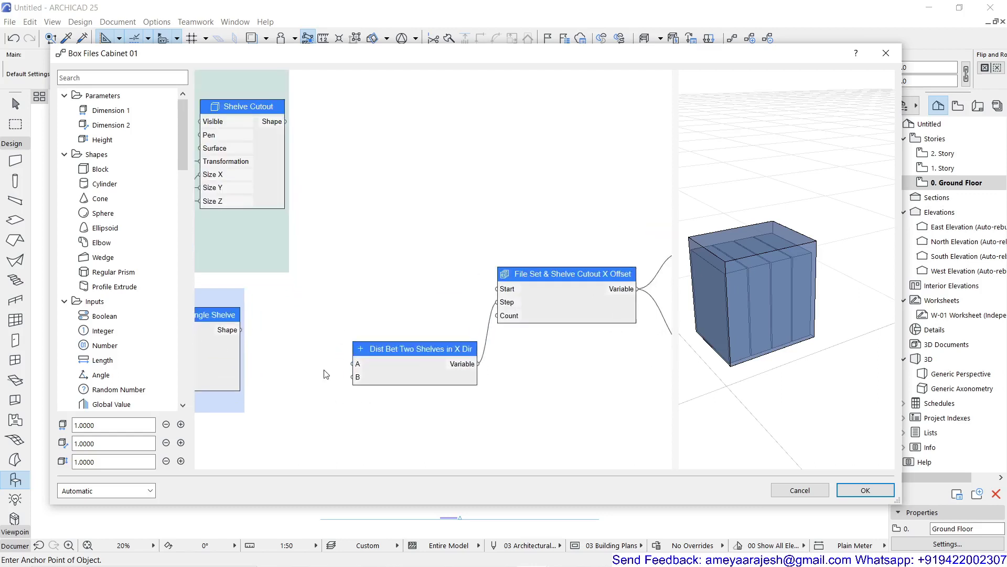
{"action": "scroll", "coordinate": [410, 376], "scroll_direction": "up", "scroll_amount": 2}
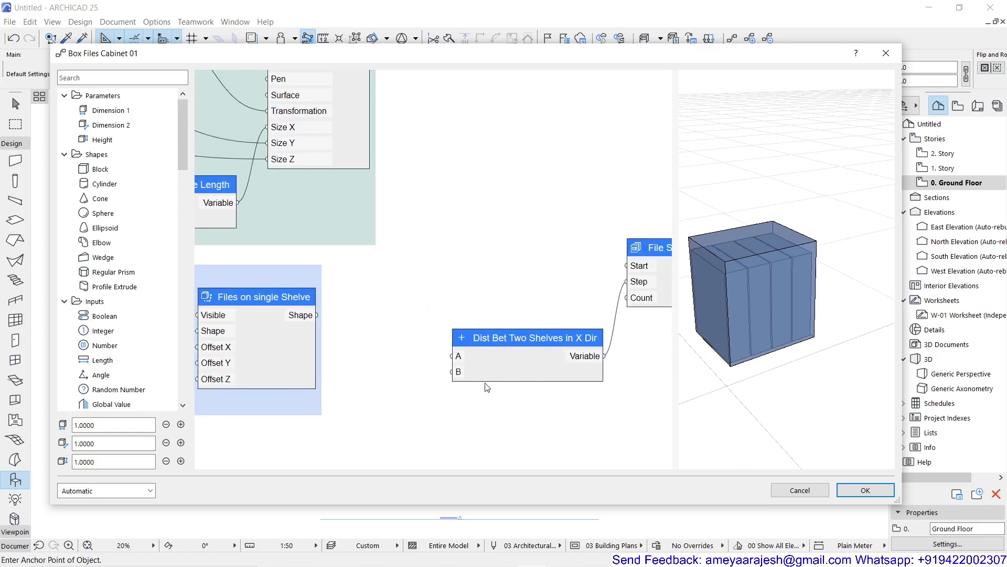
{"action": "scroll", "coordinate": [487, 387], "scroll_direction": "down", "scroll_amount": 1}
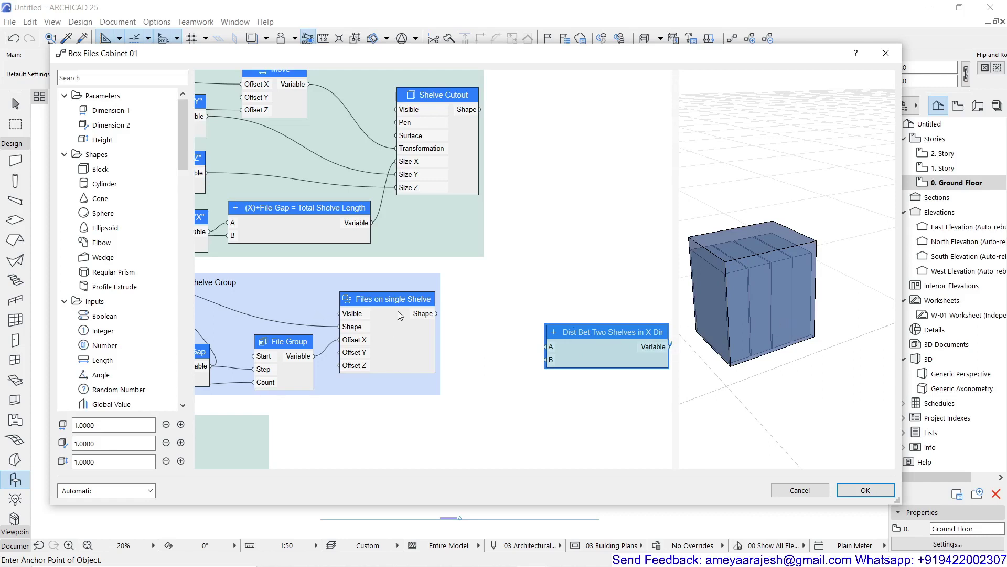
{"action": "scroll", "coordinate": [268, 220], "scroll_direction": "down", "scroll_amount": 1}
{"action": "middle_click_drag", "start_coordinate": [268, 220], "coordinate": [393, 247]}
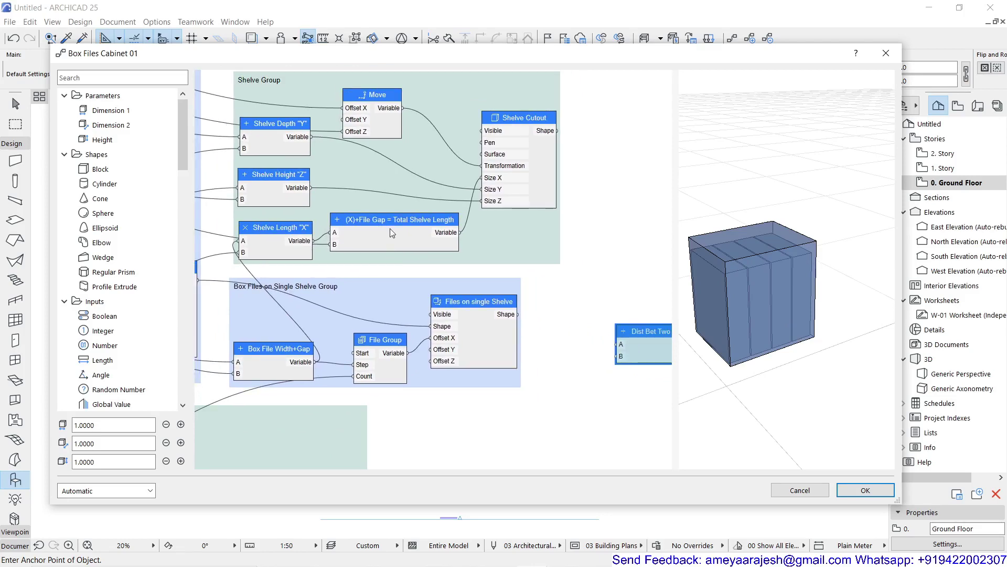
{"action": "middle_click_drag", "start_coordinate": [380, 228], "coordinate": [330, 225]}
{"action": "scroll", "coordinate": [328, 225], "scroll_direction": "up", "scroll_amount": 1}
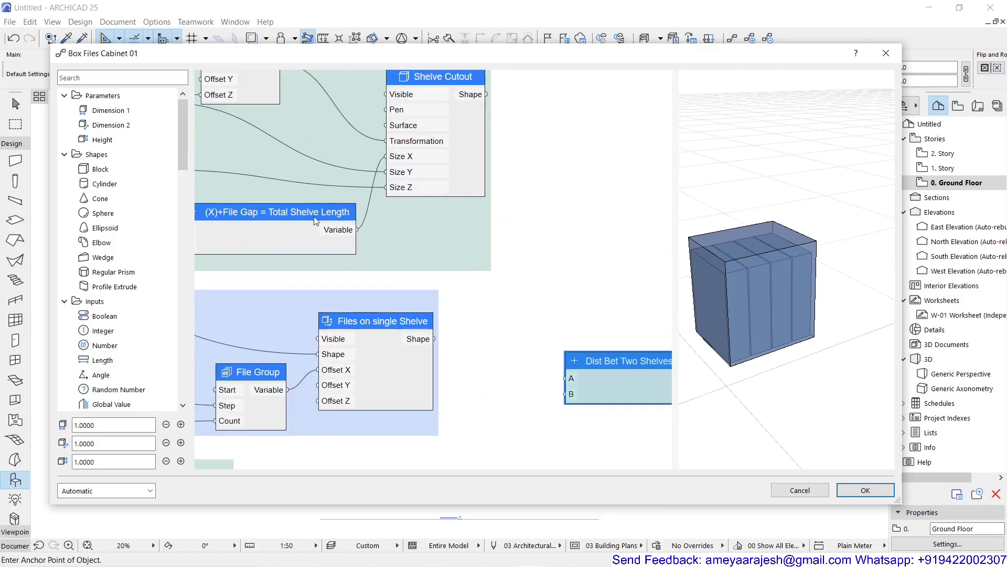
{"action": "left_click_drag", "start_coordinate": [357, 229], "coordinate": [565, 394]}
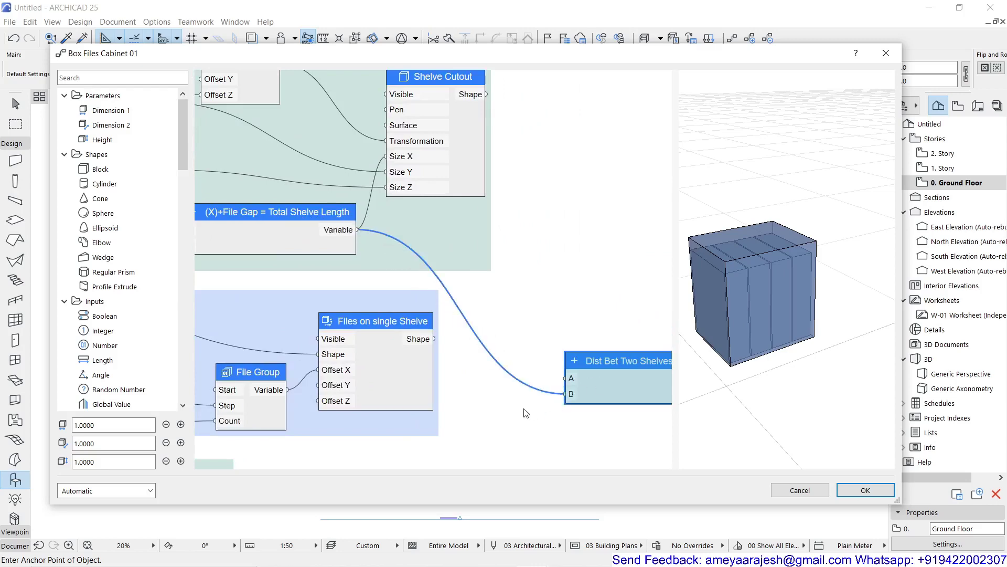
Step: Connect the 08. Cabinet Ply Thickness variable to input A of Dist Bet Two Shelves in X Dir
{"action": "scroll", "coordinate": [521, 413], "scroll_direction": "down", "scroll_amount": 8}
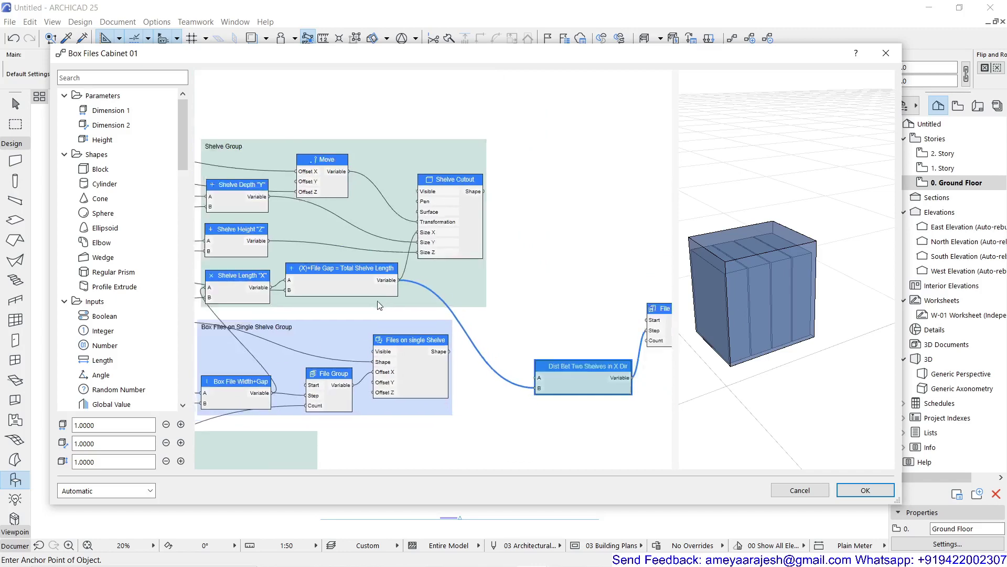
{"action": "scroll", "coordinate": [431, 271], "scroll_direction": "up", "scroll_amount": 5}
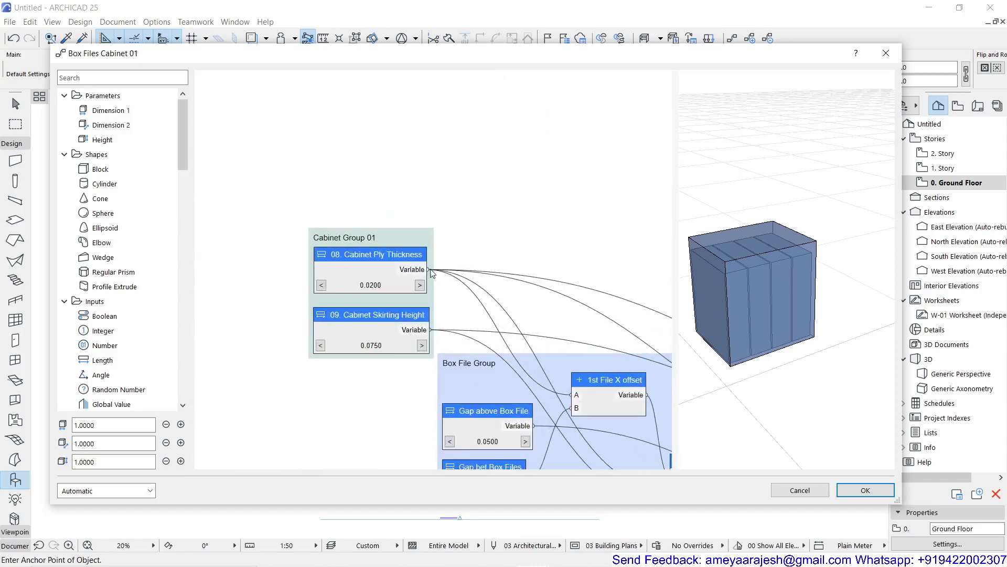
{"action": "left_click_drag", "start_coordinate": [429, 270], "coordinate": [252, 343]}
{"action": "scroll", "coordinate": [248, 342], "scroll_direction": "down", "scroll_amount": 4}
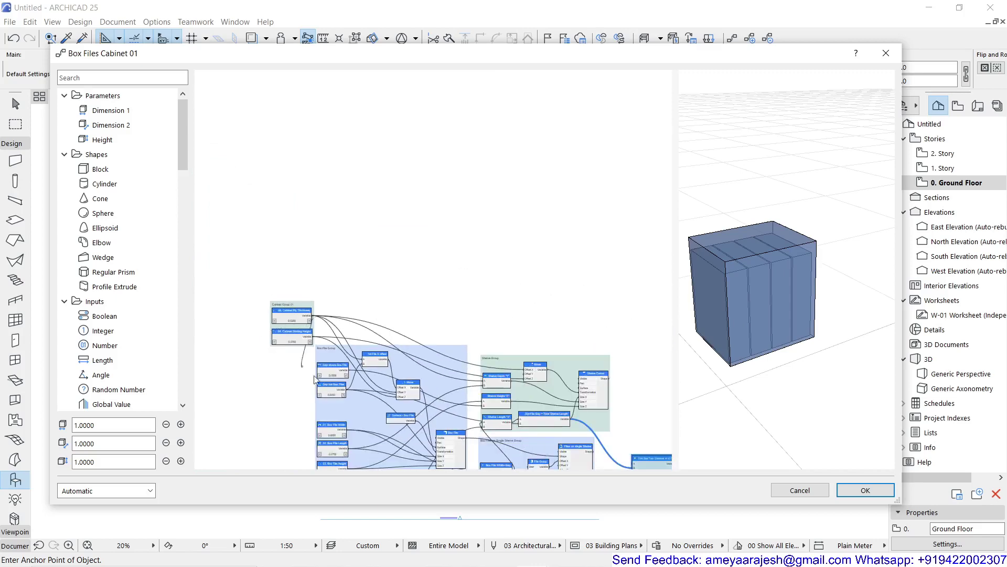
{"action": "scroll", "coordinate": [330, 373], "scroll_direction": "down", "scroll_amount": 1}
{"action": "scroll", "coordinate": [580, 460], "scroll_direction": "up", "scroll_amount": 5}
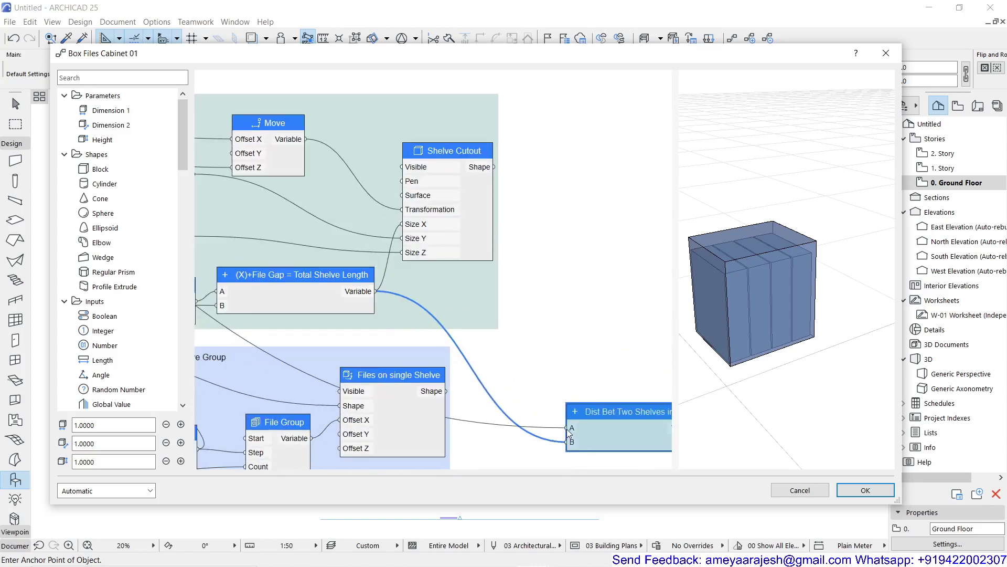
{"action": "scroll", "coordinate": [512, 412], "scroll_direction": "down", "scroll_amount": 2}
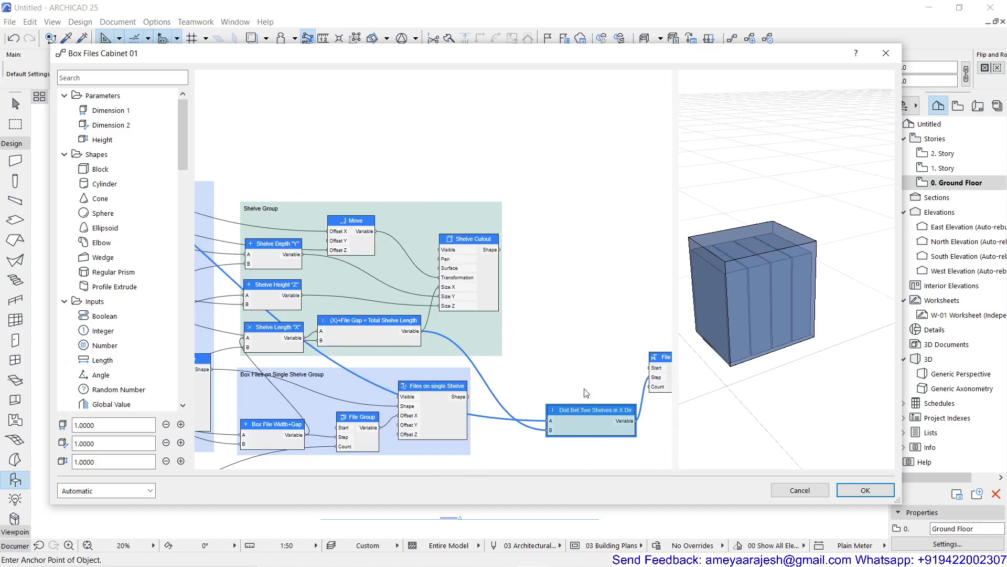
Step: Connect the 06. No Shelve in "X" direction variable to Count of File Set & Shelve Cutout X Offset
{"action": "middle_click_drag", "start_coordinate": [584, 388], "coordinate": [400, 328]}
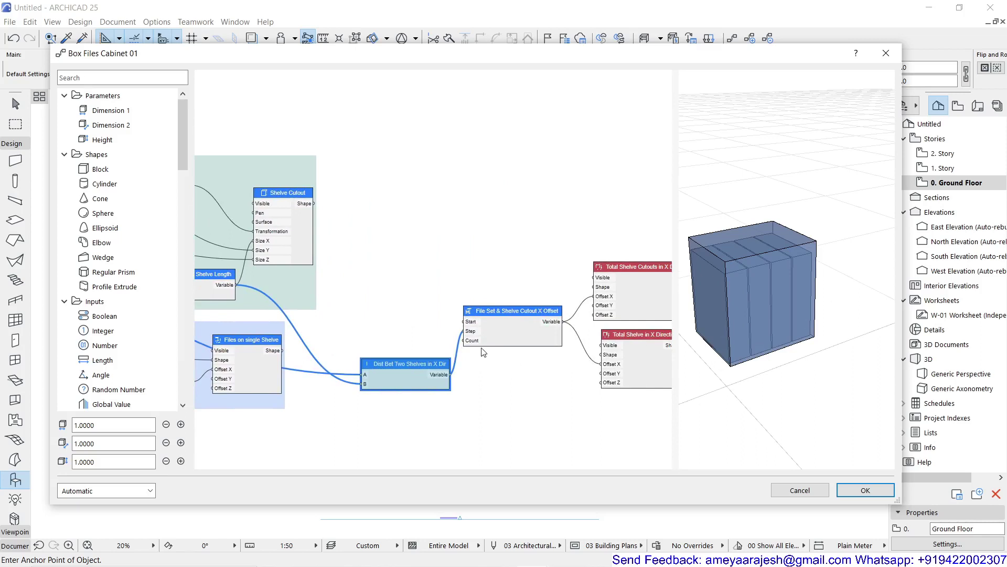
{"action": "scroll", "coordinate": [483, 352], "scroll_direction": "up", "scroll_amount": 5}
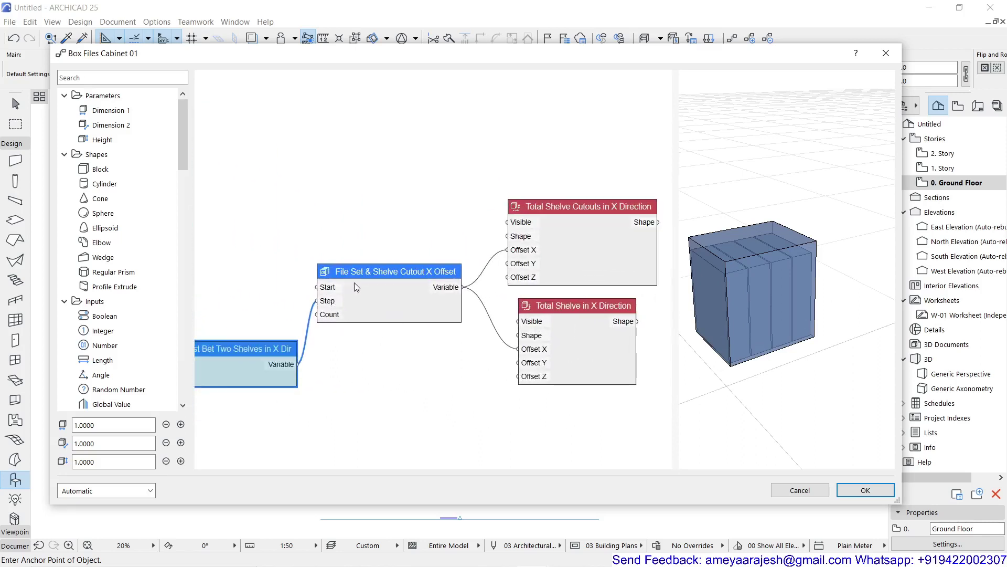
{"action": "scroll", "coordinate": [347, 280], "scroll_direction": "up", "scroll_amount": 1}
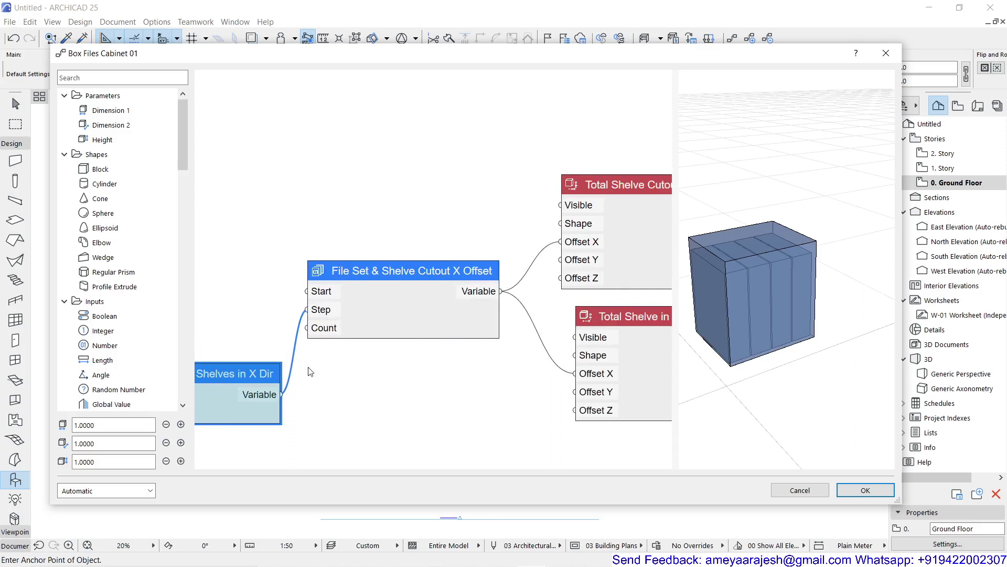
{"action": "scroll", "coordinate": [357, 346], "scroll_direction": "left", "scroll_amount": 5}
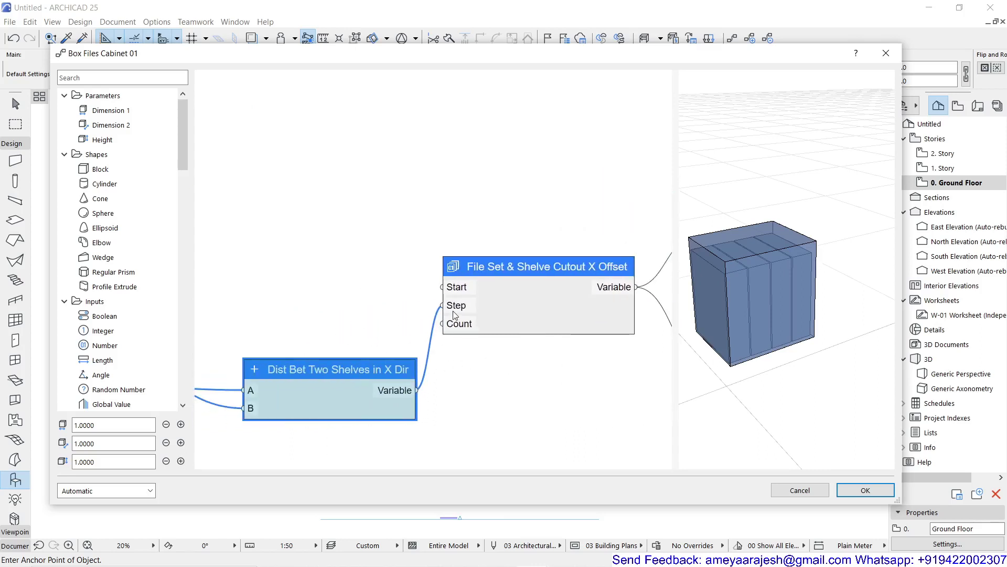
{"action": "scroll", "coordinate": [457, 367], "scroll_direction": "down", "scroll_amount": 1}
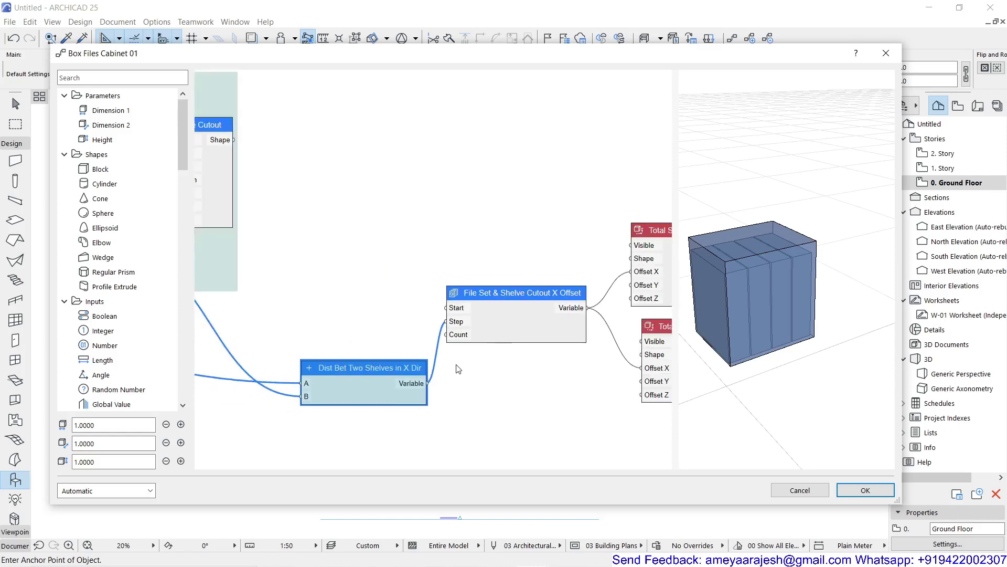
{"action": "middle_click_drag", "start_coordinate": [339, 372], "coordinate": [492, 236]}
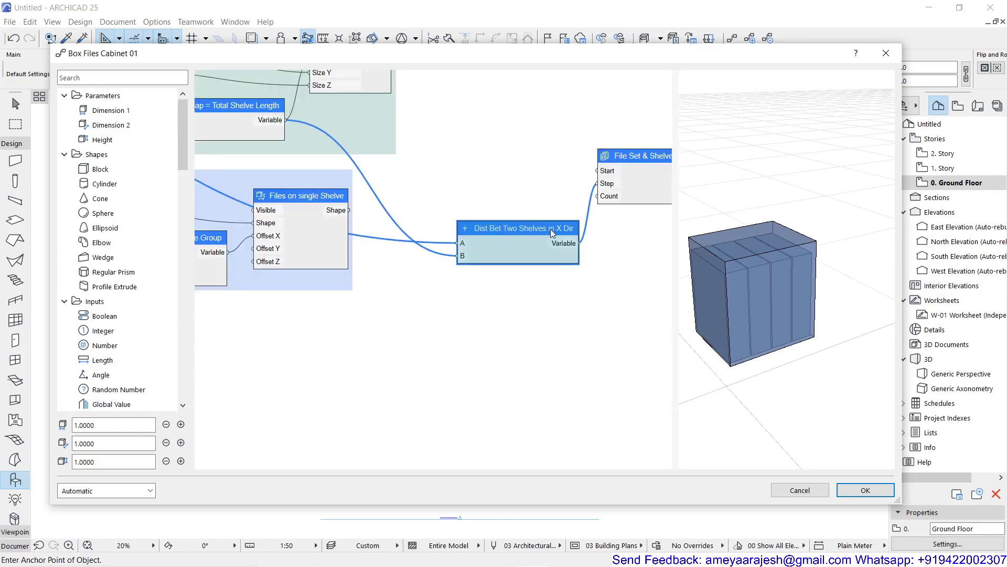
{"action": "scroll", "coordinate": [490, 300], "scroll_direction": "down", "scroll_amount": 2}
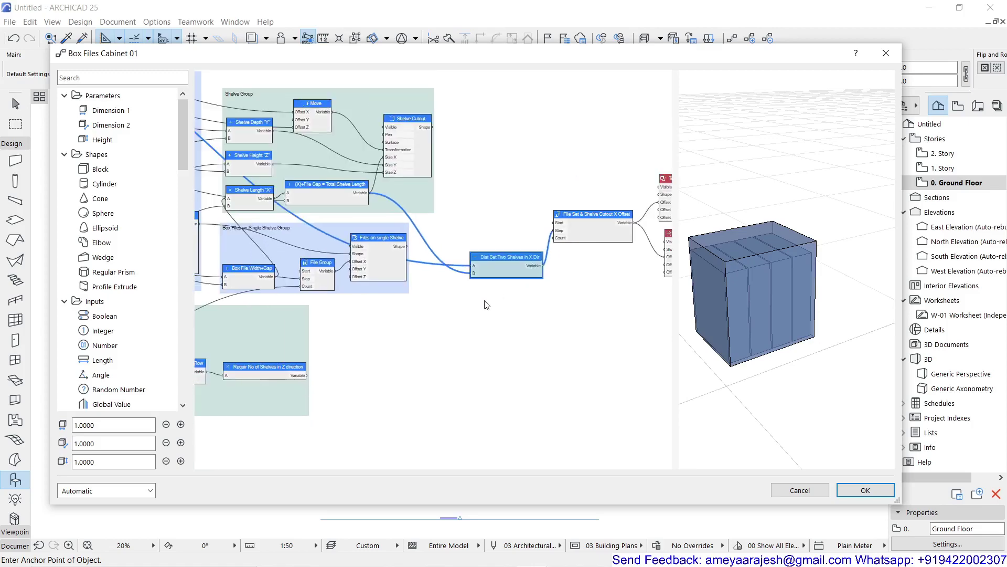
{"action": "middle_click_drag", "start_coordinate": [391, 362], "coordinate": [613, 291]}
{"action": "scroll", "coordinate": [540, 302], "scroll_direction": "down", "scroll_amount": 2}
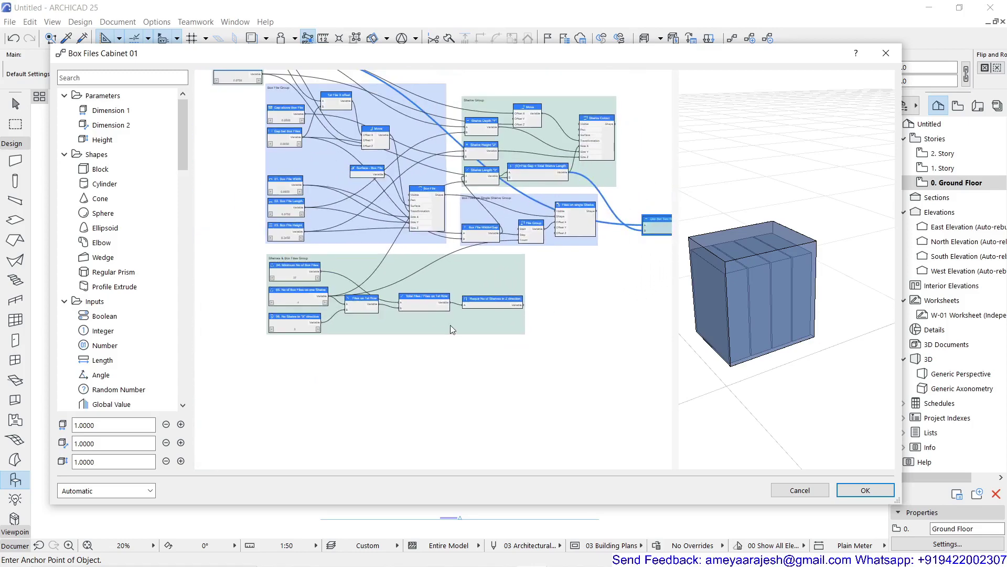
{"action": "middle_click_drag", "start_coordinate": [450, 325], "coordinate": [355, 346]}
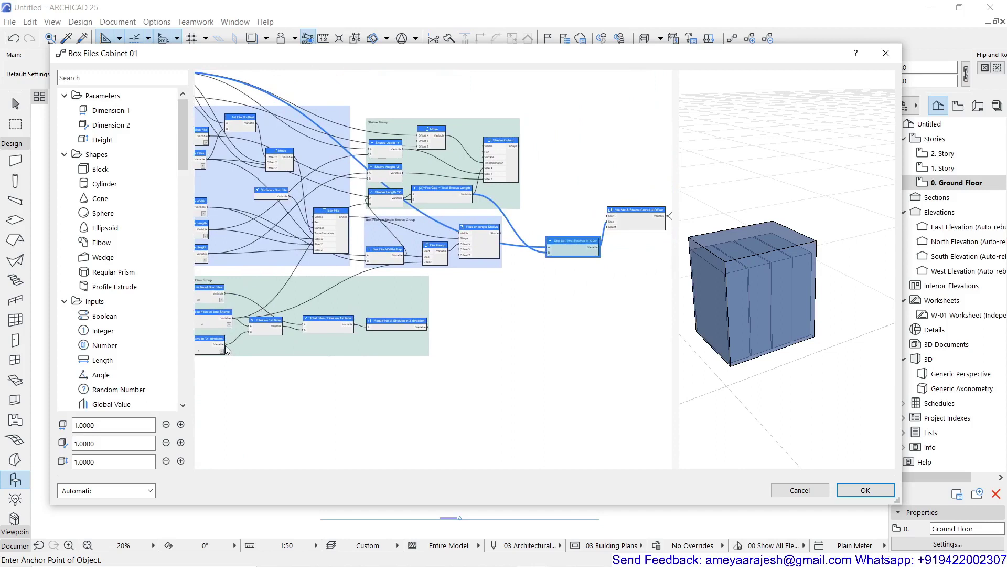
{"action": "left_click_drag", "start_coordinate": [353, 324], "coordinate": [607, 231]}
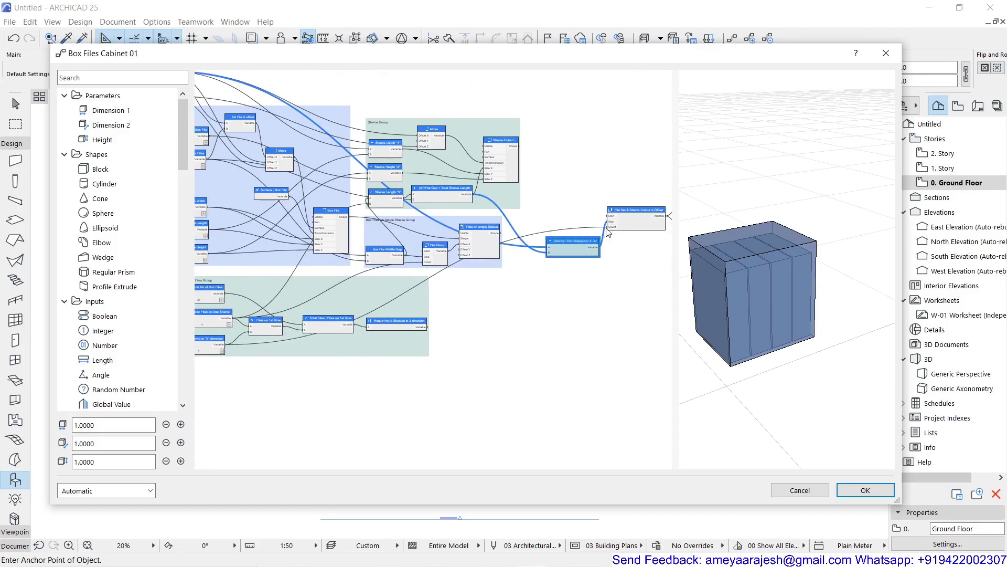
{"action": "scroll", "coordinate": [313, 366], "scroll_direction": "up", "scroll_amount": 5}
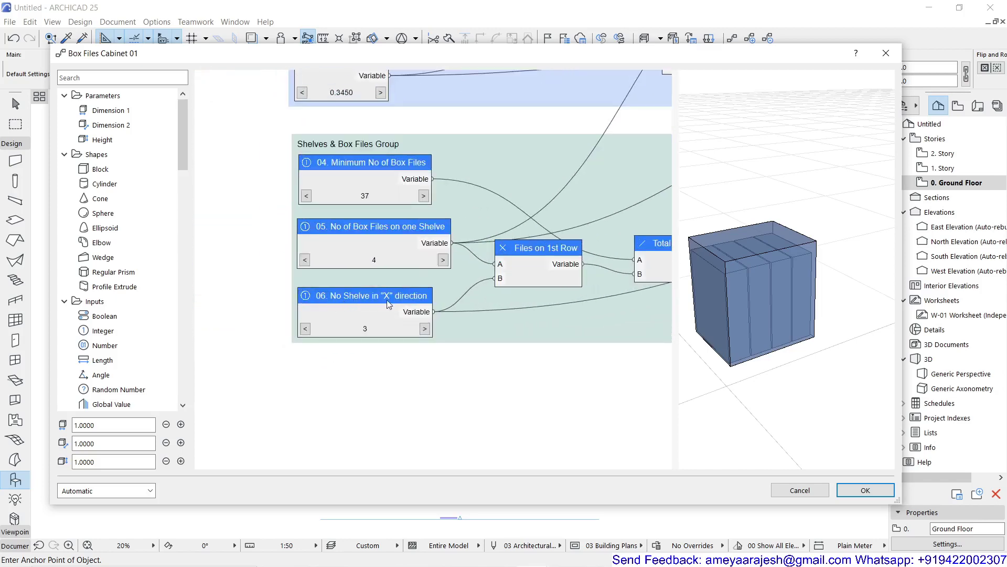
{"action": "scroll", "coordinate": [401, 301], "scroll_direction": "down", "scroll_amount": 5}
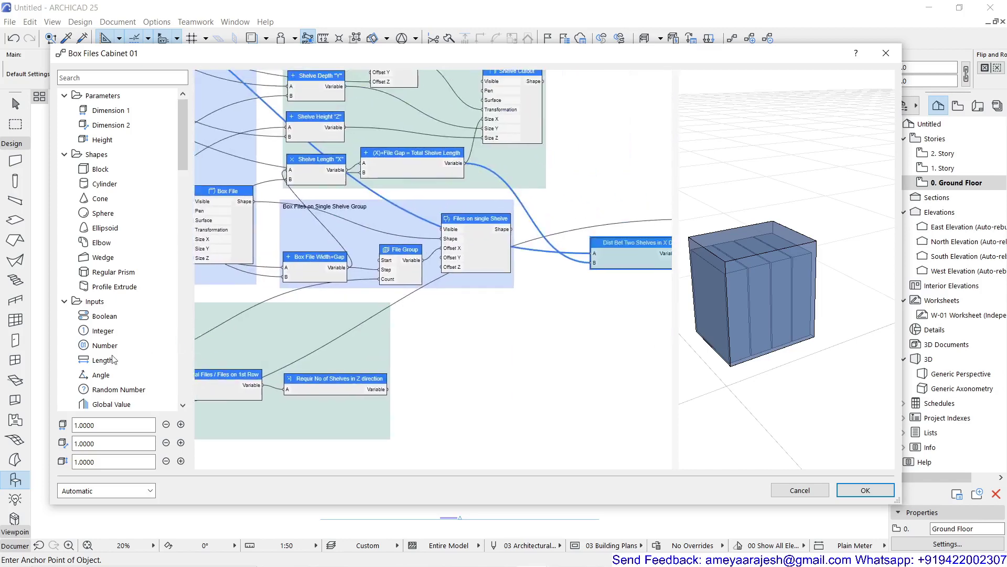
Step: Connect the Shape output of Files on single Shelve to the Shape input of Total Shelve in X Direction
{"action": "middle_click_drag", "start_coordinate": [505, 273], "coordinate": [206, 343]}
{"action": "scroll", "coordinate": [273, 325], "scroll_direction": "up", "scroll_amount": 2}
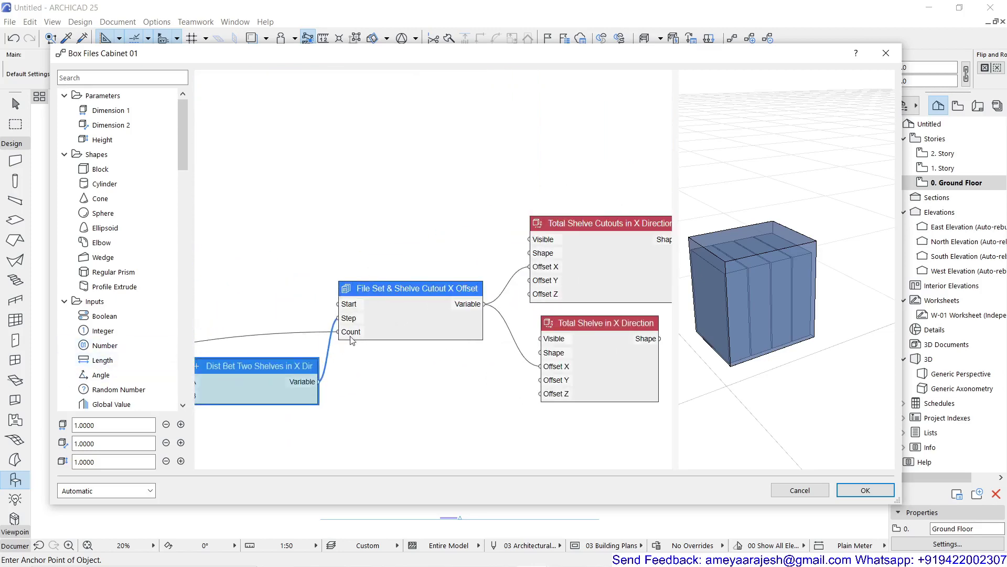
{"action": "scroll", "coordinate": [542, 337], "scroll_direction": "up", "scroll_amount": 1}
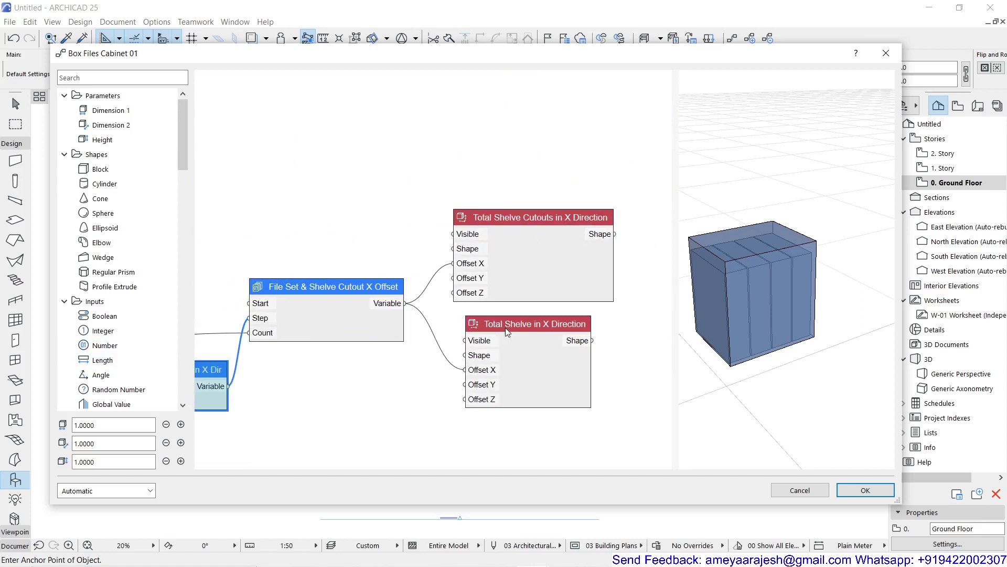
{"action": "scroll", "coordinate": [508, 324], "scroll_direction": "up", "scroll_amount": 1}
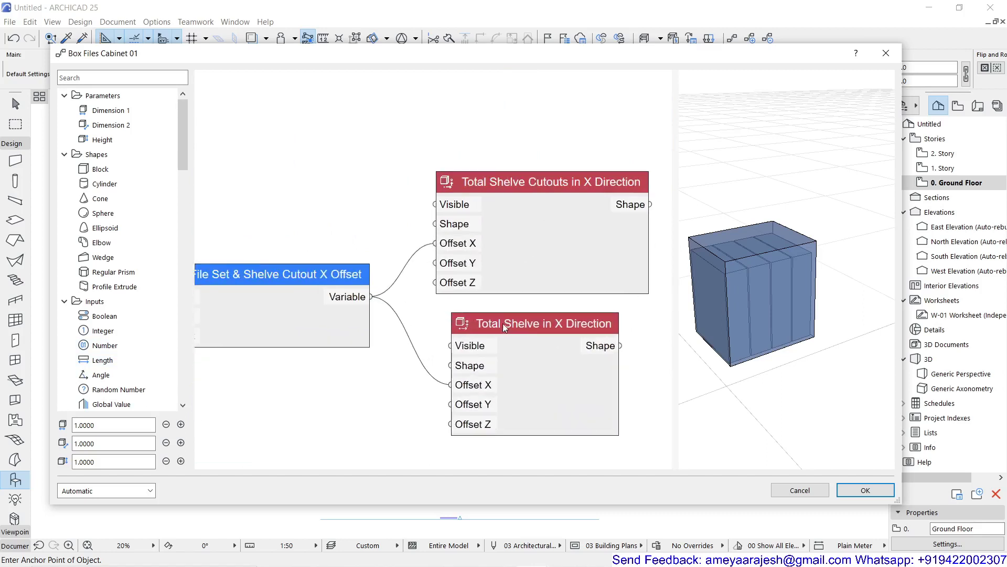
{"action": "left_click", "coordinate": [502, 323]}
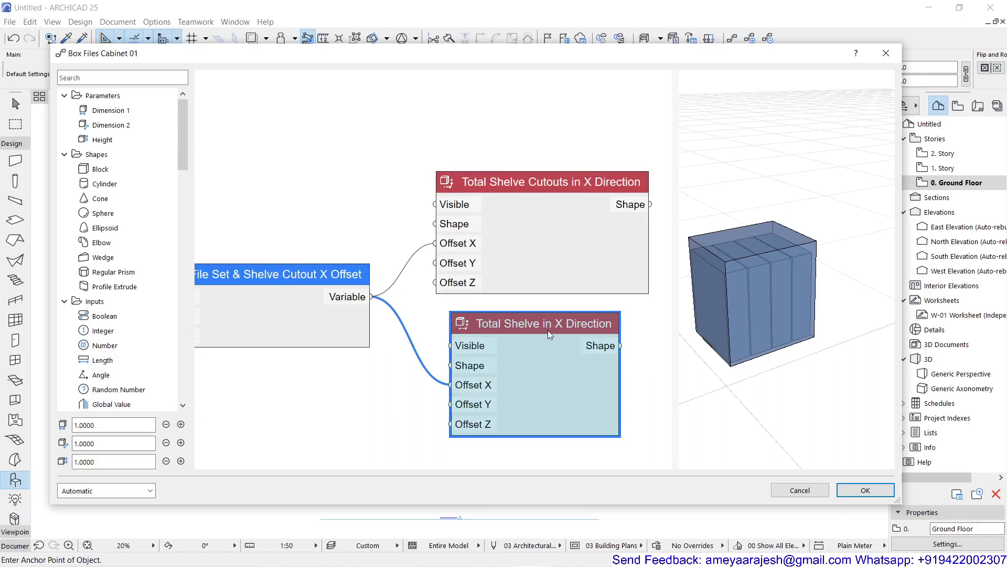
{"action": "scroll", "coordinate": [546, 330], "scroll_direction": "down", "scroll_amount": 3}
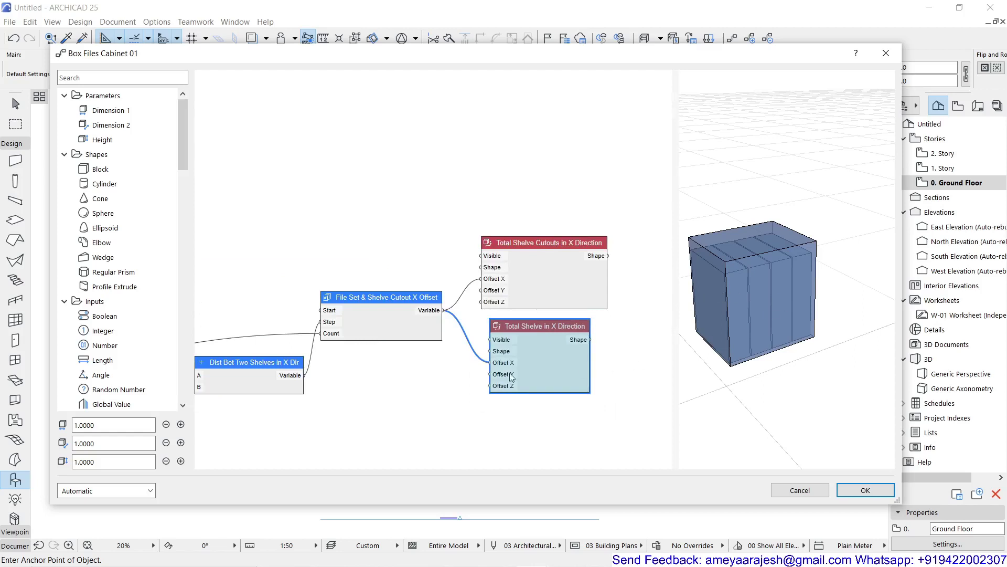
{"action": "scroll", "coordinate": [506, 373], "scroll_direction": "down", "scroll_amount": 2}
{"action": "scroll", "coordinate": [450, 400], "scroll_direction": "down", "scroll_amount": 2}
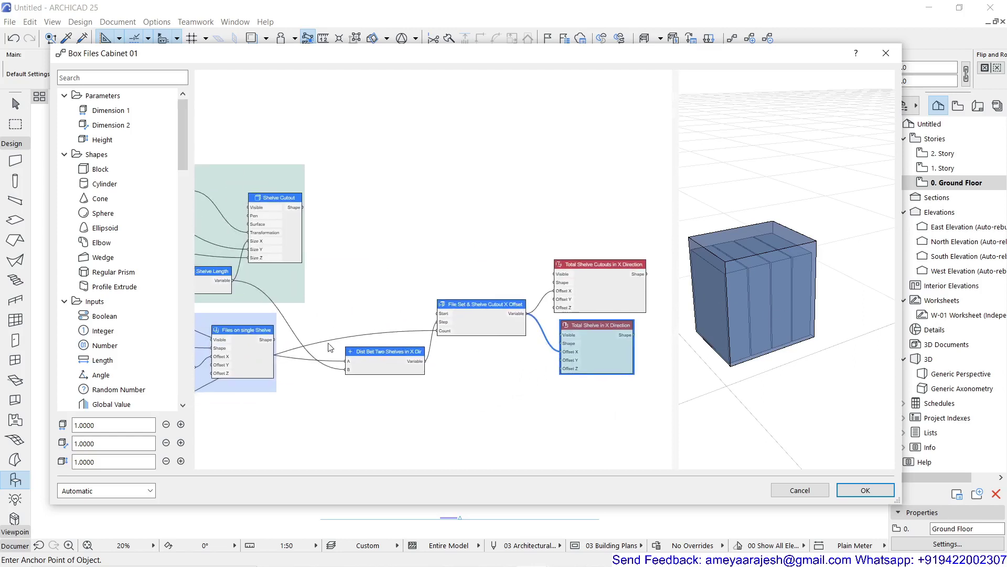
{"action": "scroll", "coordinate": [269, 342], "scroll_direction": "up", "scroll_amount": 1}
{"action": "scroll", "coordinate": [272, 343], "scroll_direction": "up", "scroll_amount": 1}
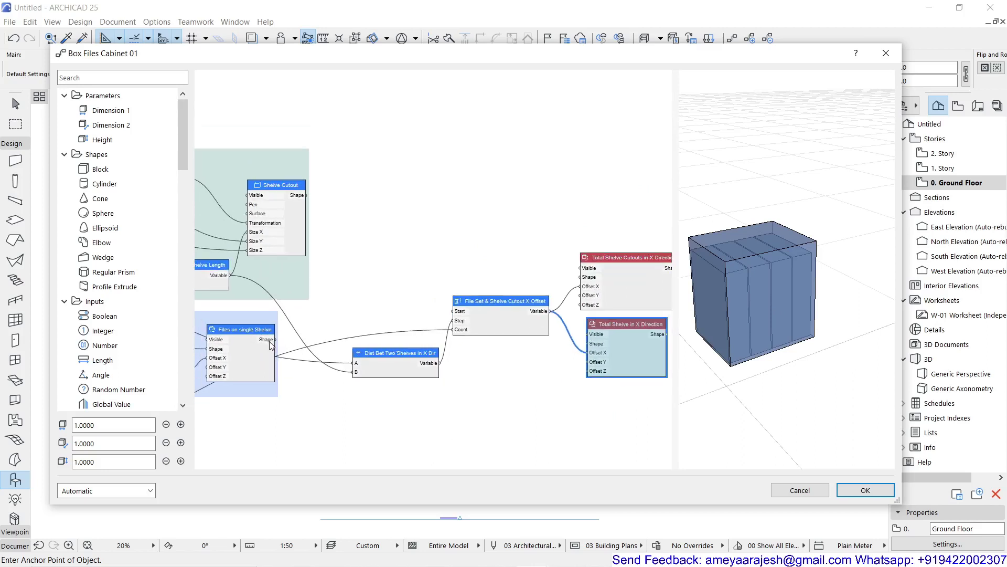
{"action": "left_click_drag", "start_coordinate": [276, 340], "coordinate": [452, 330]}
{"action": "left_click_drag", "start_coordinate": [550, 335], "coordinate": [585, 348]}
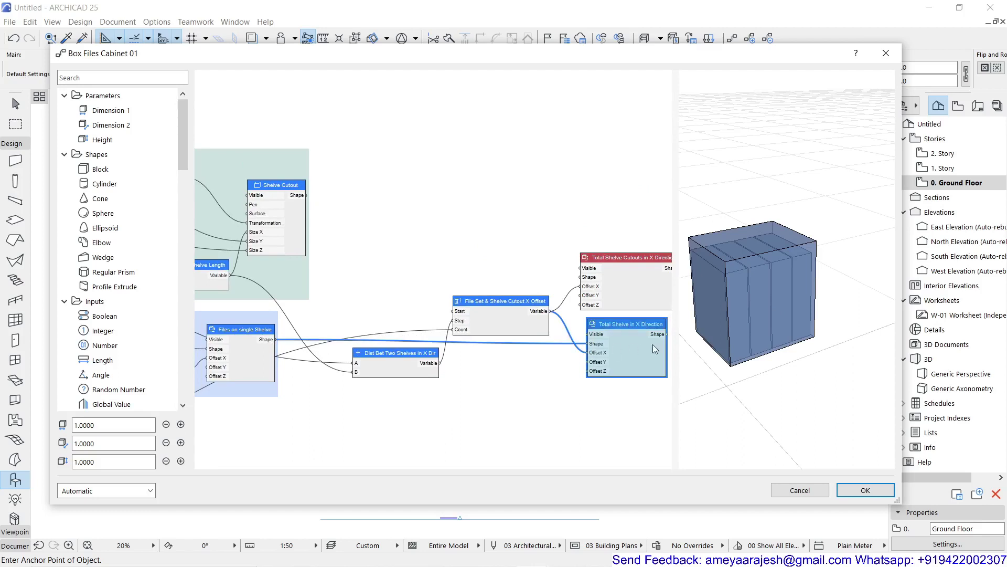
Step: Set Visible to True for Total Shelve in X Direction and inspect the repeated file sets in the 3D preview
{"action": "middle_click_drag", "start_coordinate": [530, 371], "coordinate": [402, 357]}
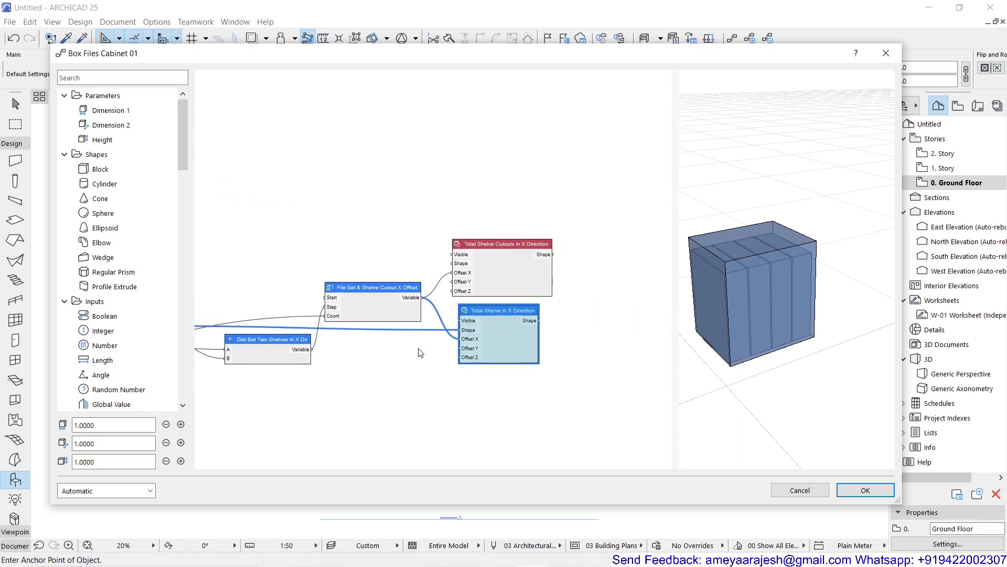
{"action": "scroll", "coordinate": [446, 344], "scroll_direction": "up", "scroll_amount": 1}
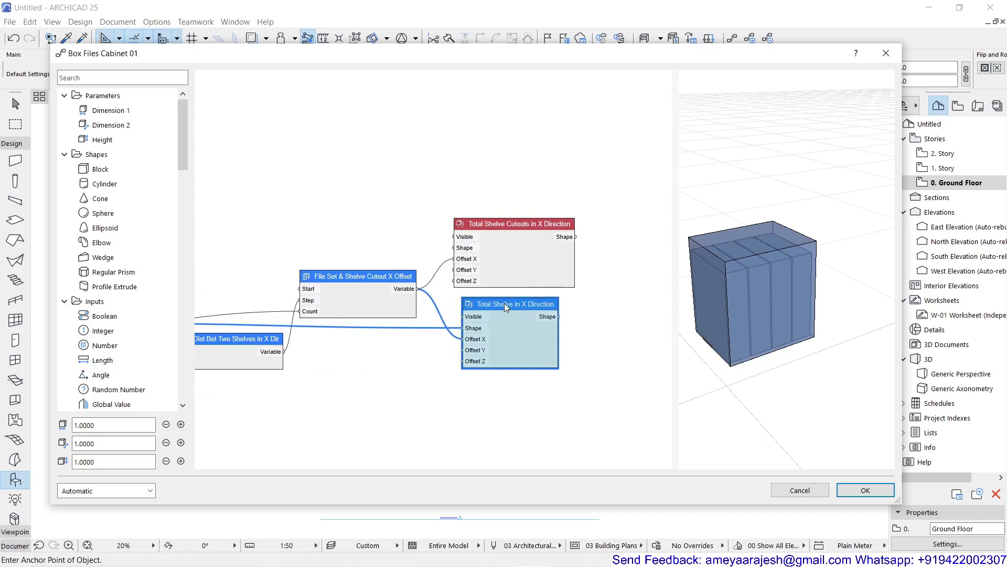
{"action": "double_click", "coordinate": [504, 302]}
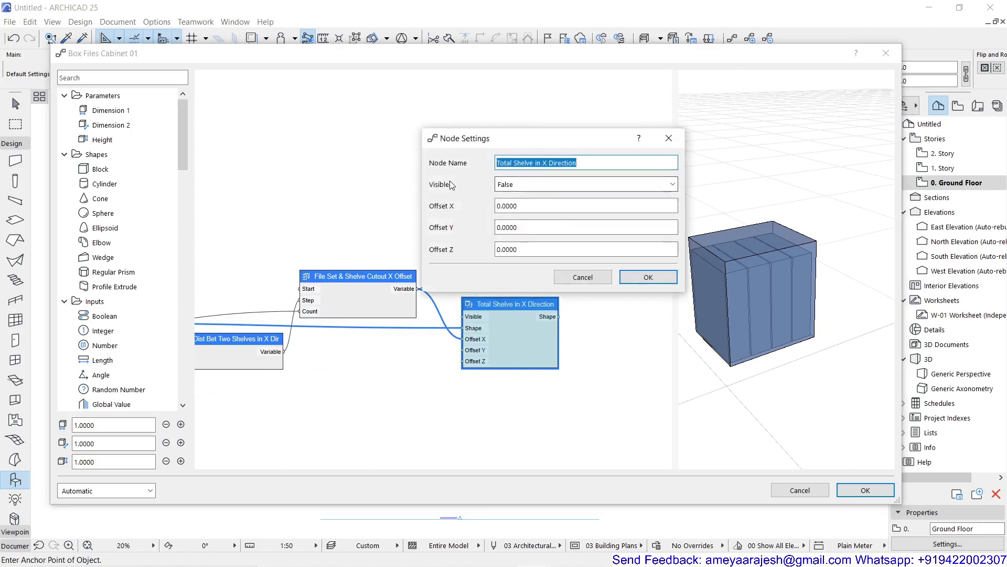
{"action": "left_click", "coordinate": [531, 188]}
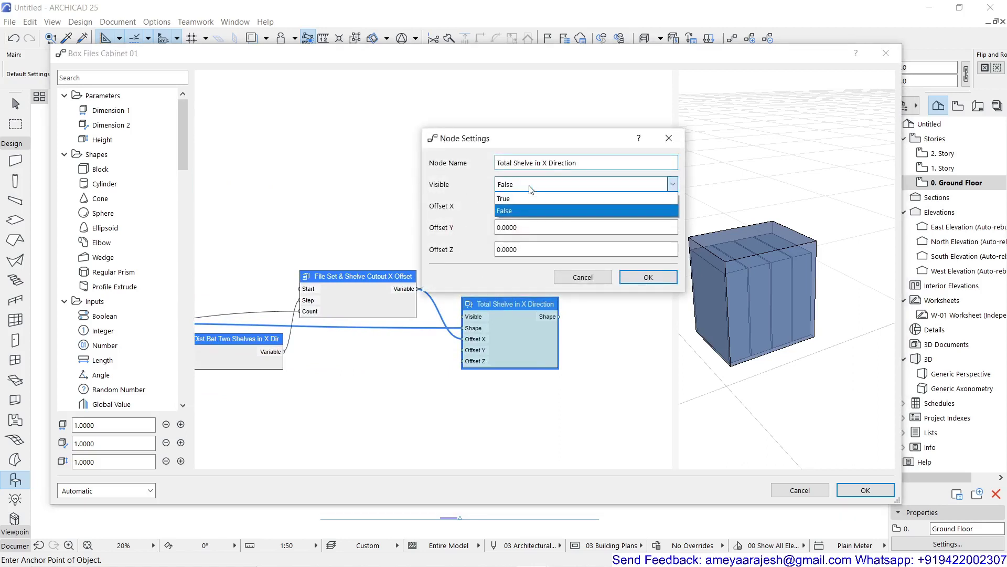
{"action": "left_click", "coordinate": [505, 198]}
{"action": "left_click", "coordinate": [656, 277]}
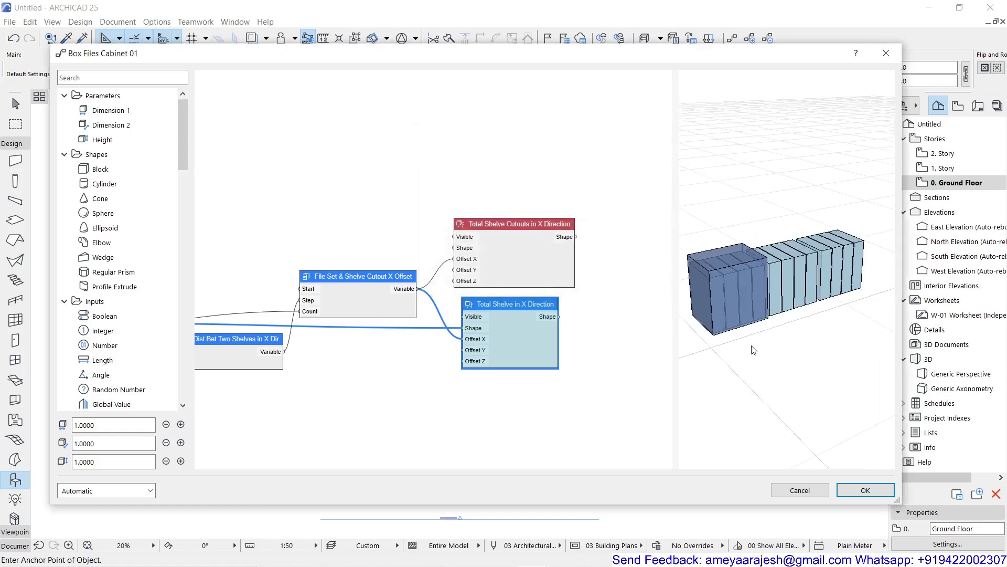
{"action": "left_click_drag", "start_coordinate": [754, 350], "coordinate": [736, 340]}
{"action": "left_click_drag", "start_coordinate": [768, 371], "coordinate": [790, 342]}
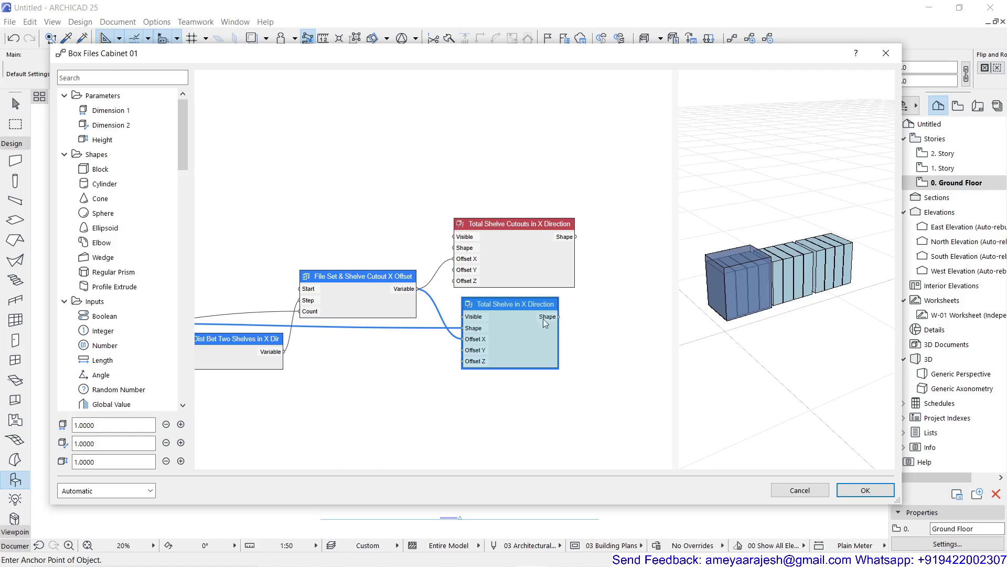
Step: Connect the Shape output of Shelve Cutout to the Shape input of Total Shelve Cutouts in X Direction
{"action": "scroll", "coordinate": [486, 226], "scroll_direction": "up", "scroll_amount": 2}
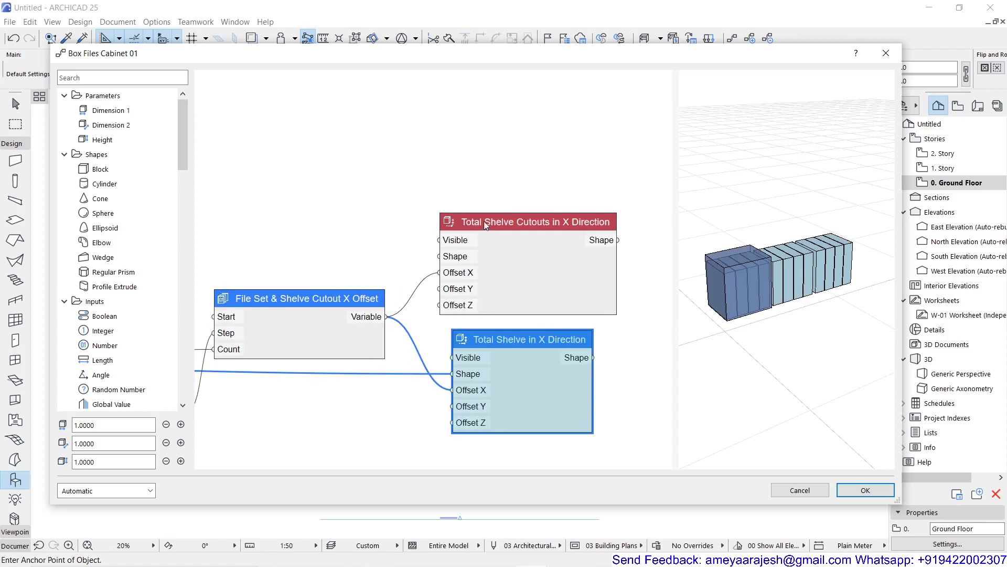
{"action": "left_click_drag", "start_coordinate": [178, 121], "coordinate": [189, 245]}
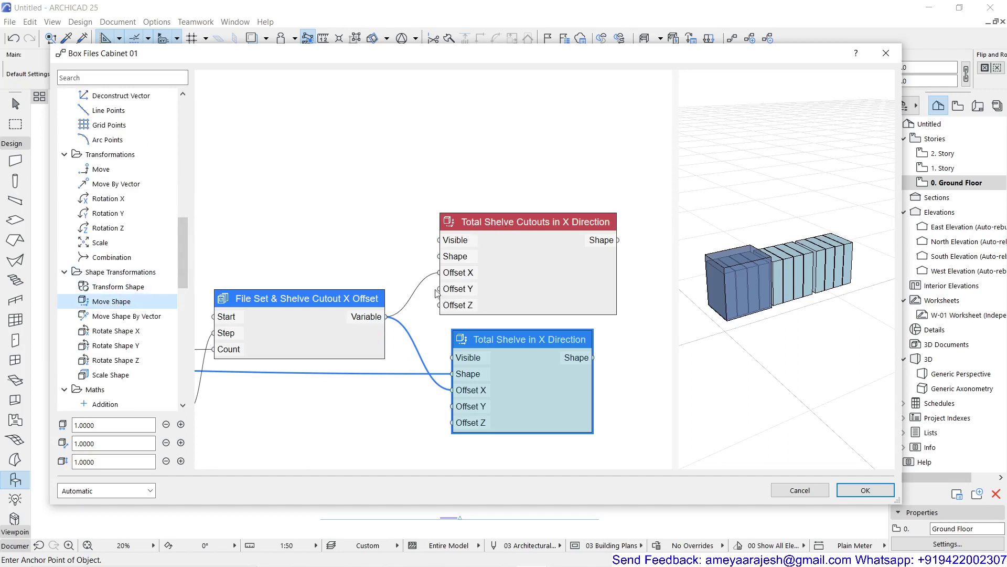
{"action": "scroll", "coordinate": [432, 293], "scroll_direction": "down", "scroll_amount": 1}
{"action": "scroll", "coordinate": [479, 271], "scroll_direction": "down", "scroll_amount": 1}
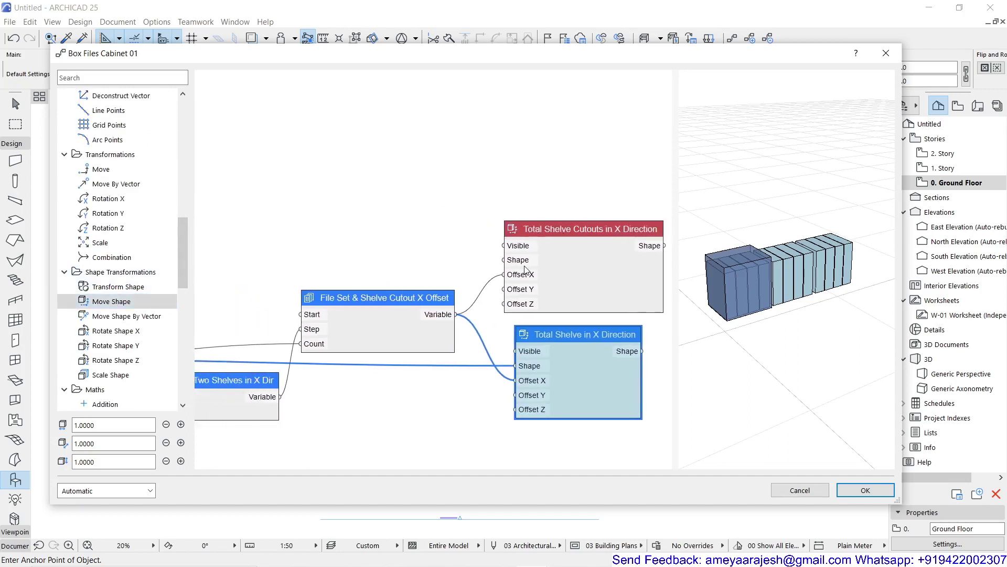
{"action": "scroll", "coordinate": [479, 270], "scroll_direction": "down", "scroll_amount": 2}
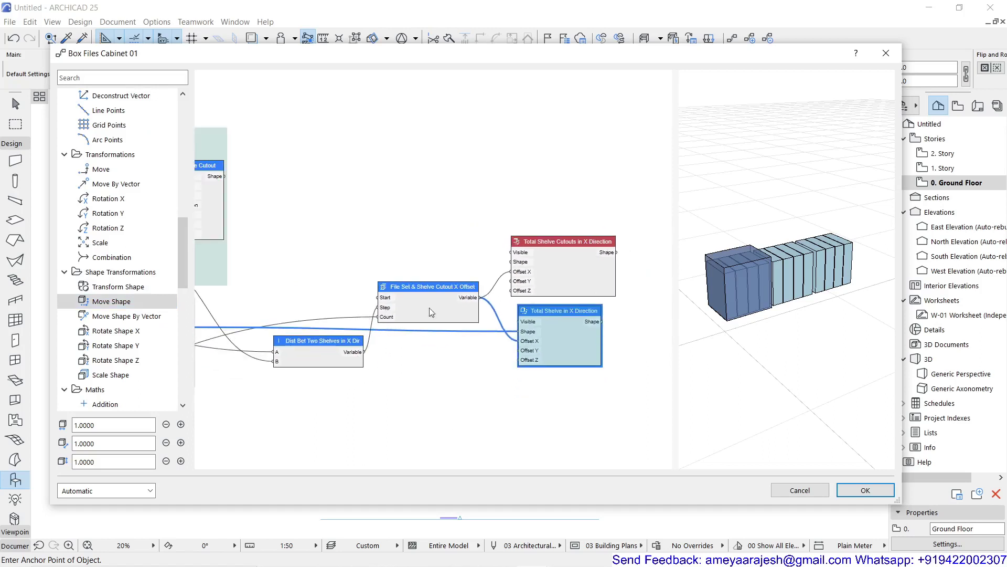
{"action": "scroll", "coordinate": [314, 288], "scroll_direction": "up", "scroll_amount": 2}
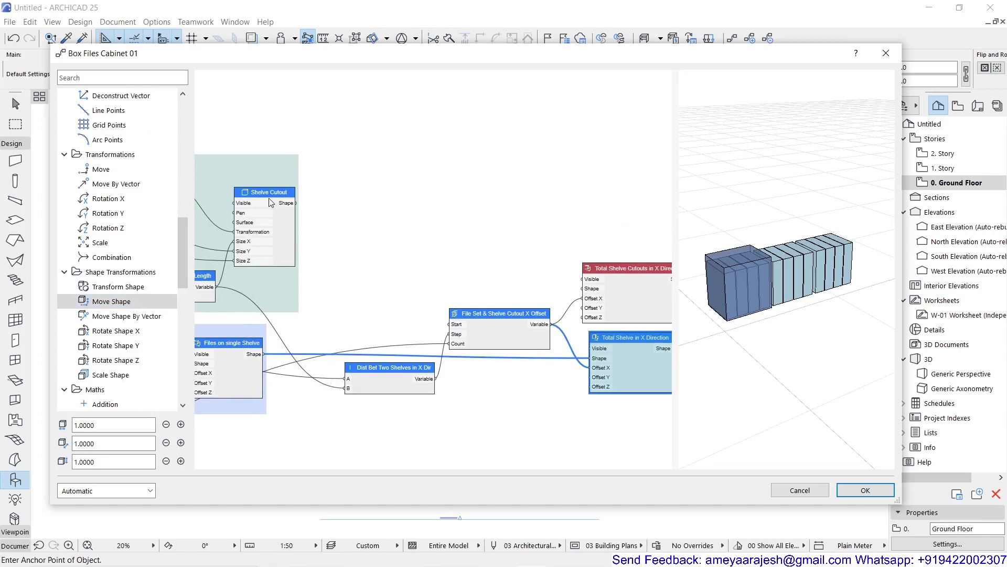
{"action": "scroll", "coordinate": [273, 205], "scroll_direction": "up", "scroll_amount": 2}
{"action": "scroll", "coordinate": [274, 203], "scroll_direction": "down", "scroll_amount": 3}
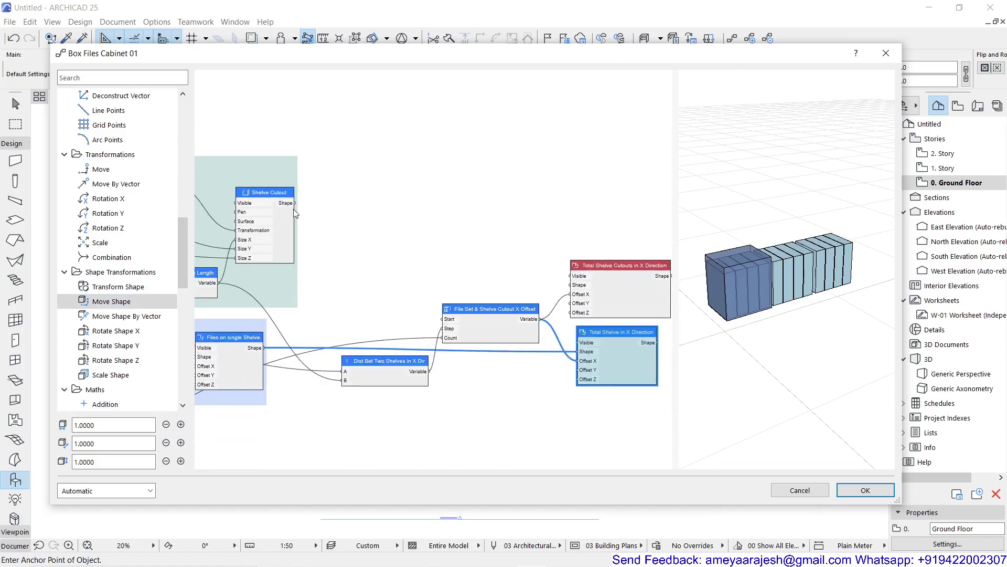
{"action": "left_click_drag", "start_coordinate": [295, 203], "coordinate": [573, 286]}
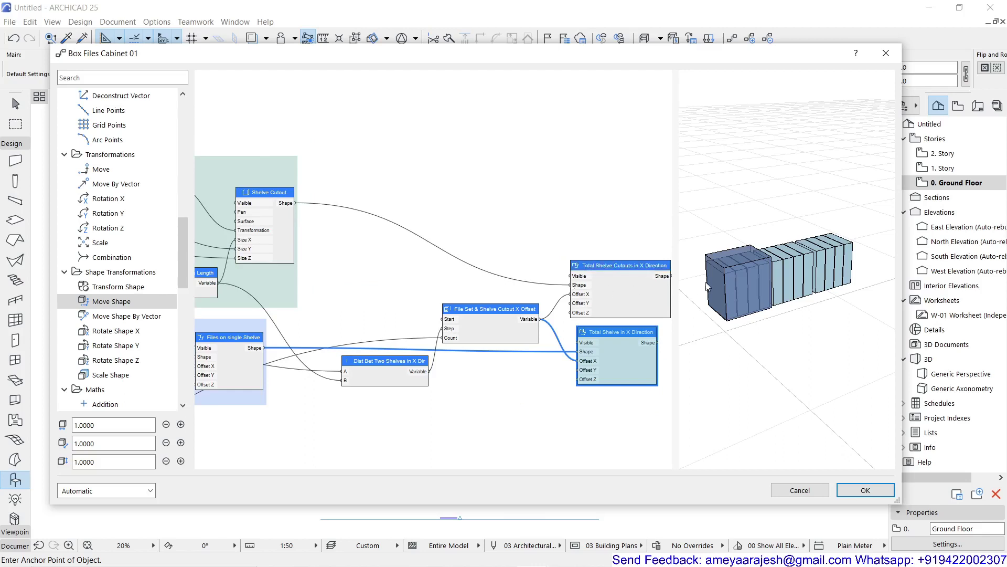
Step: Set Visible to True for Total Shelve Cutouts in X Direction and inspect the repeated cutouts in the 3D preview
{"action": "middle_click_drag", "start_coordinate": [607, 262], "coordinate": [507, 250]}
{"action": "double_click", "coordinate": [512, 250]}
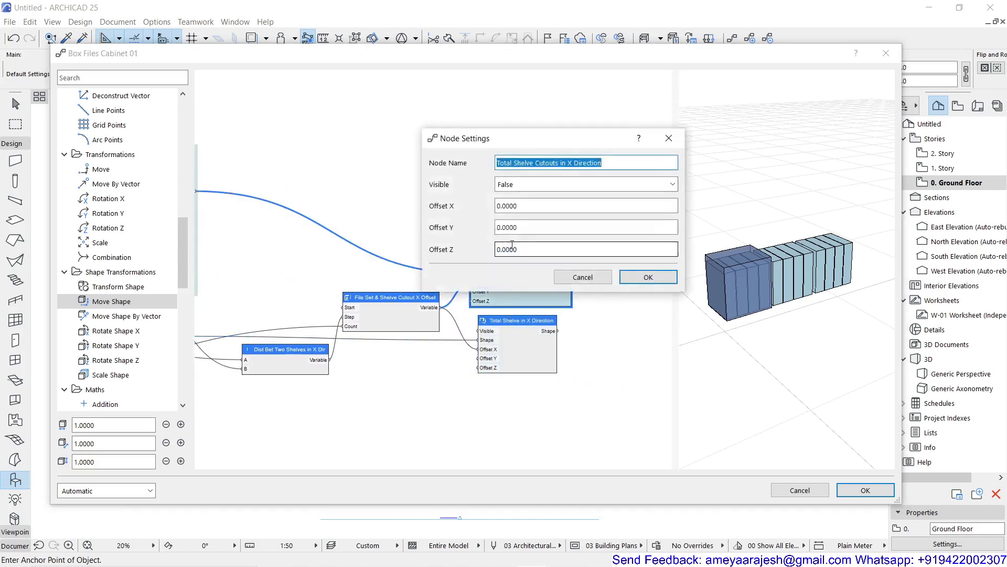
{"action": "left_click", "coordinate": [517, 184]}
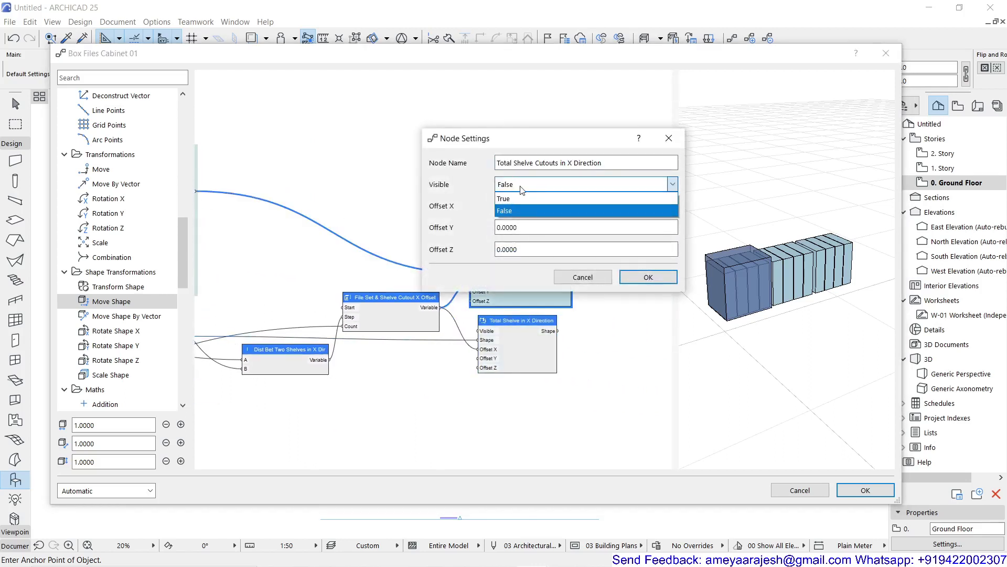
{"action": "left_click", "coordinate": [521, 198]}
{"action": "left_click", "coordinate": [627, 276]}
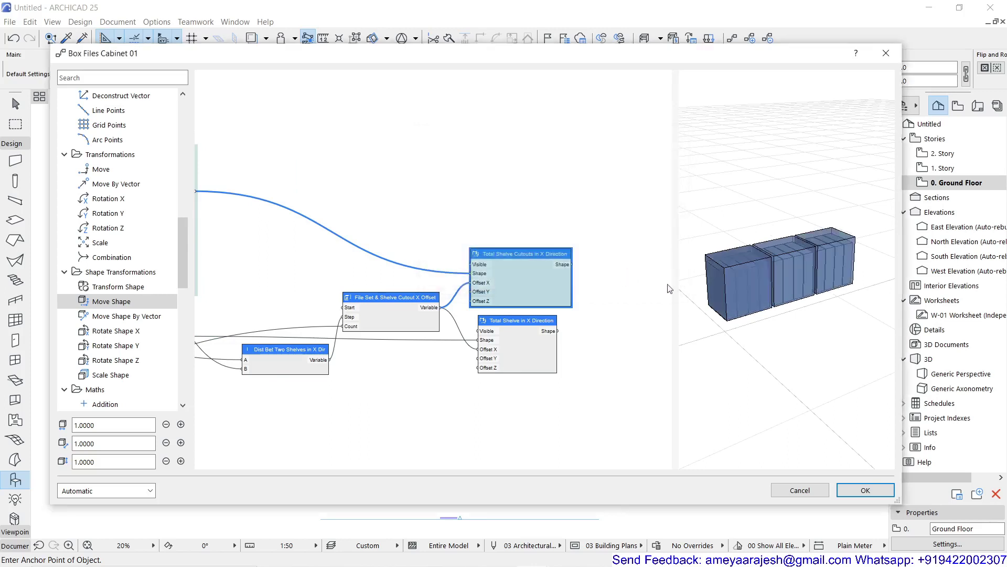
{"action": "scroll", "coordinate": [796, 292], "scroll_direction": "up", "scroll_amount": 3}
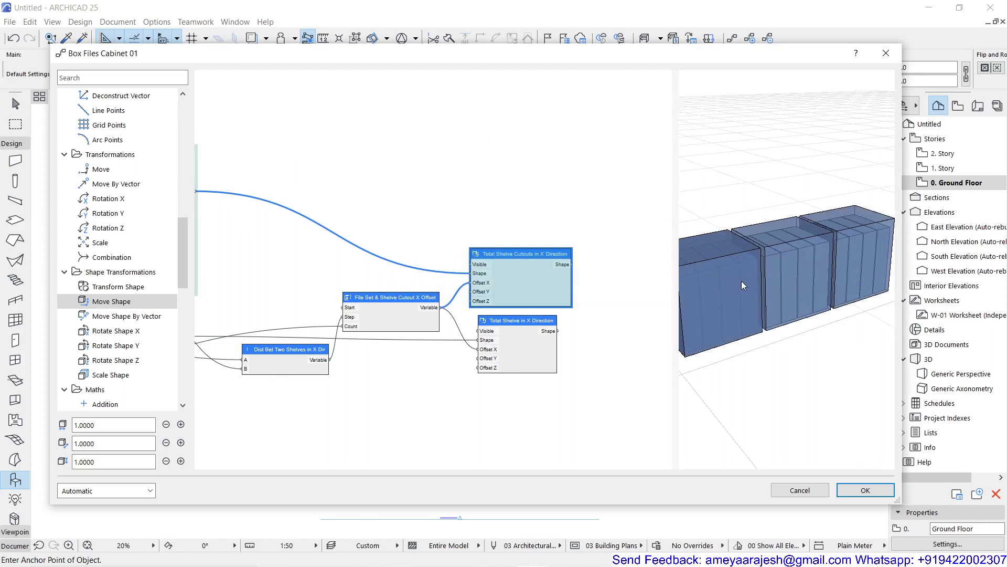
{"action": "scroll", "coordinate": [741, 281], "scroll_direction": "up", "scroll_amount": 1}
{"action": "scroll", "coordinate": [735, 274], "scroll_direction": "up", "scroll_amount": 1}
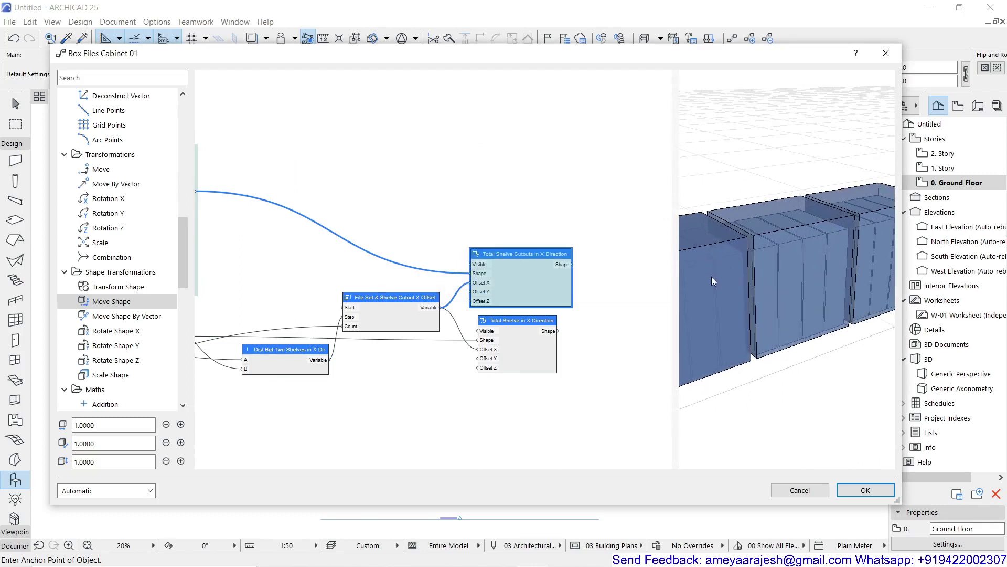
{"action": "scroll", "coordinate": [710, 281], "scroll_direction": "down", "scroll_amount": 1}
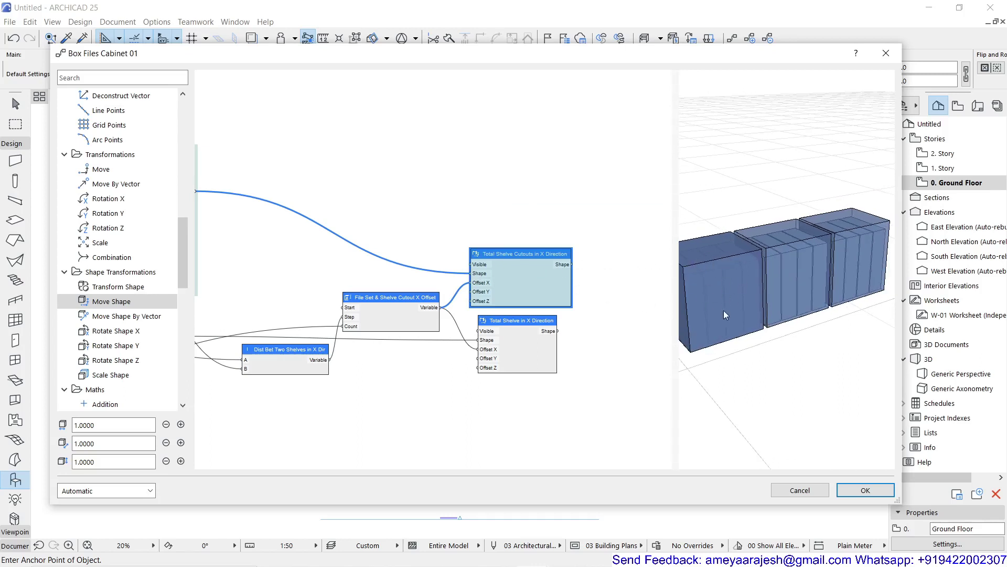
{"action": "scroll", "coordinate": [403, 354], "scroll_direction": "down", "scroll_amount": 2}
Step: Set Visible to False for the Files on single Shelve node
{"action": "scroll", "coordinate": [344, 357], "scroll_direction": "up", "scroll_amount": 4}
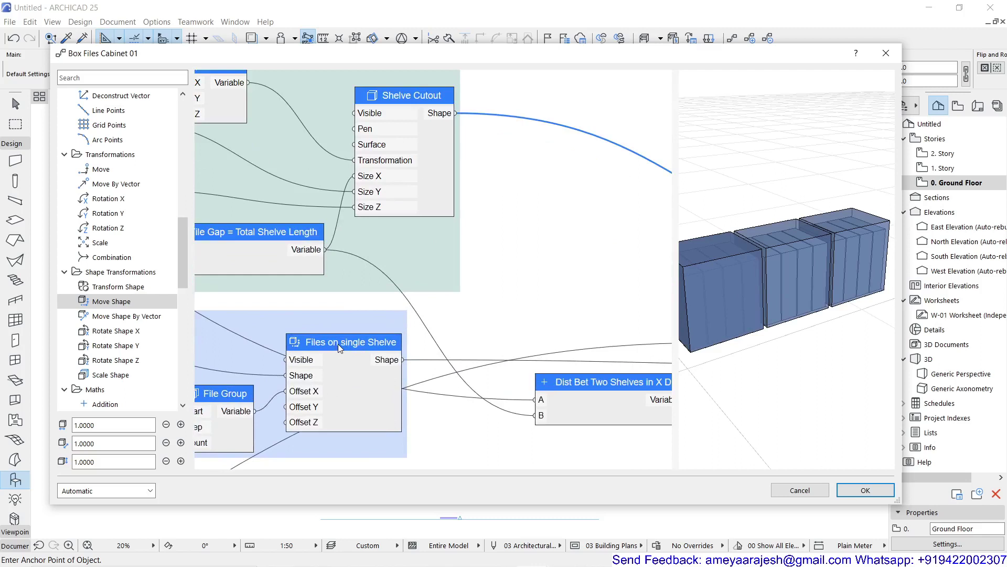
{"action": "double_click", "coordinate": [338, 345]}
{"action": "left_click", "coordinate": [551, 184]}
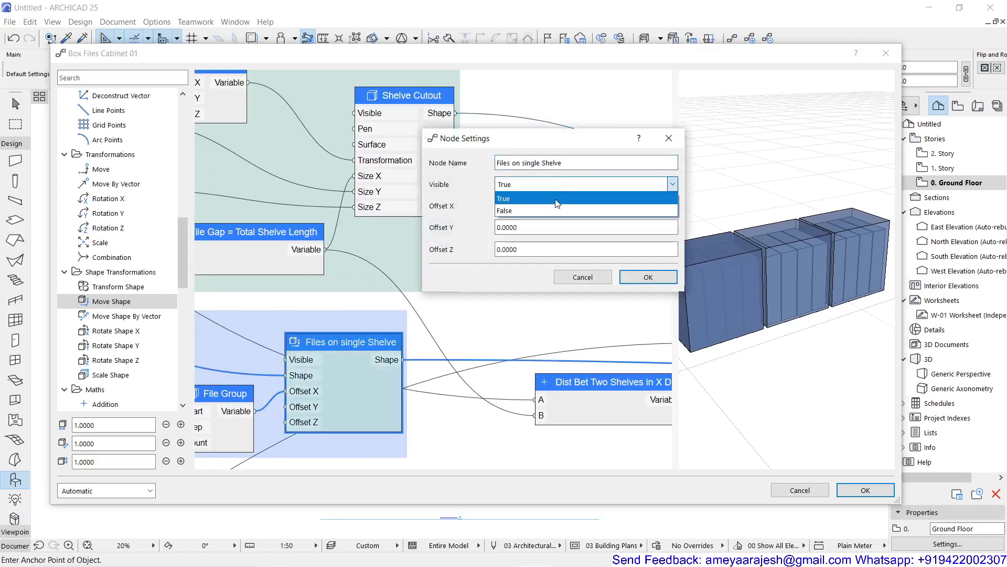
{"action": "left_click", "coordinate": [555, 206]}
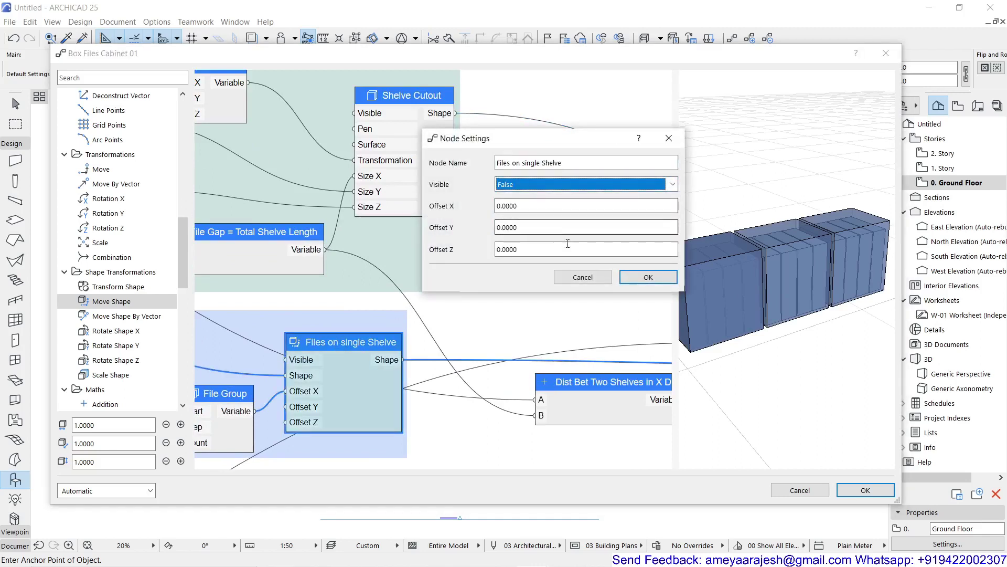
{"action": "left_click", "coordinate": [625, 277]}
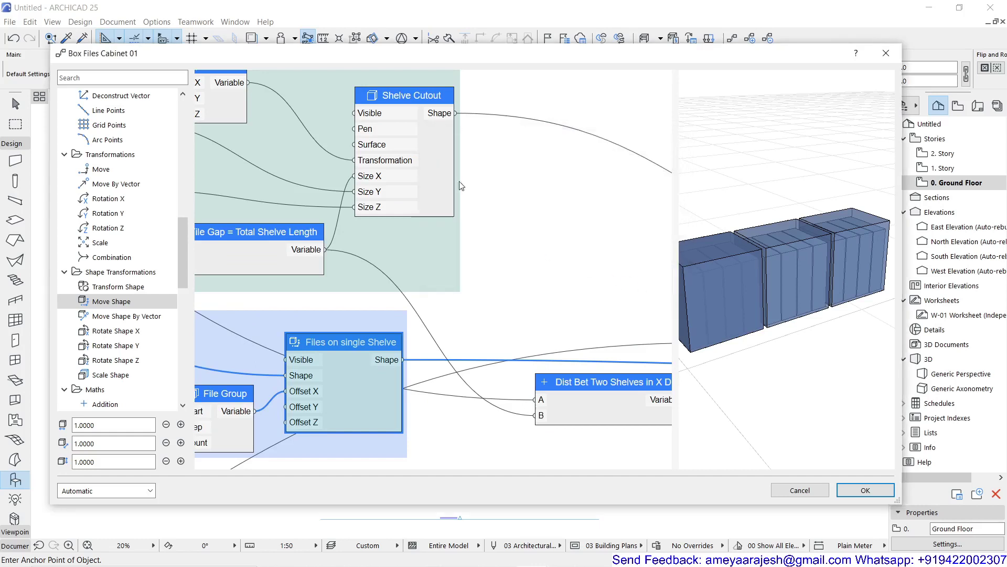
Step: Set Visible to False for the Shelve Cutout node in the Shelve Group
{"action": "double_click", "coordinate": [399, 96]}
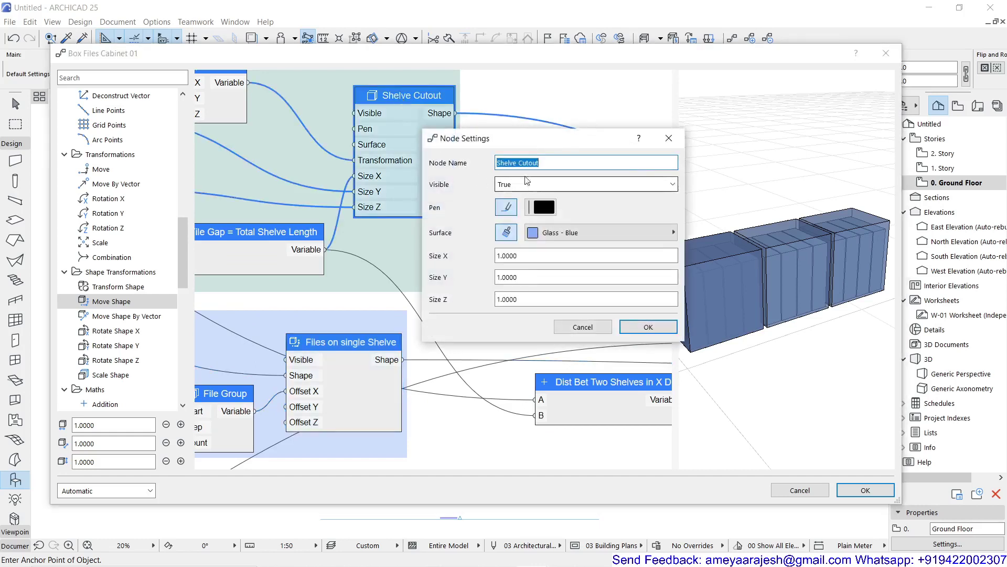
{"action": "left_click", "coordinate": [529, 185]}
{"action": "left_click", "coordinate": [528, 189]}
{"action": "left_click", "coordinate": [530, 206]}
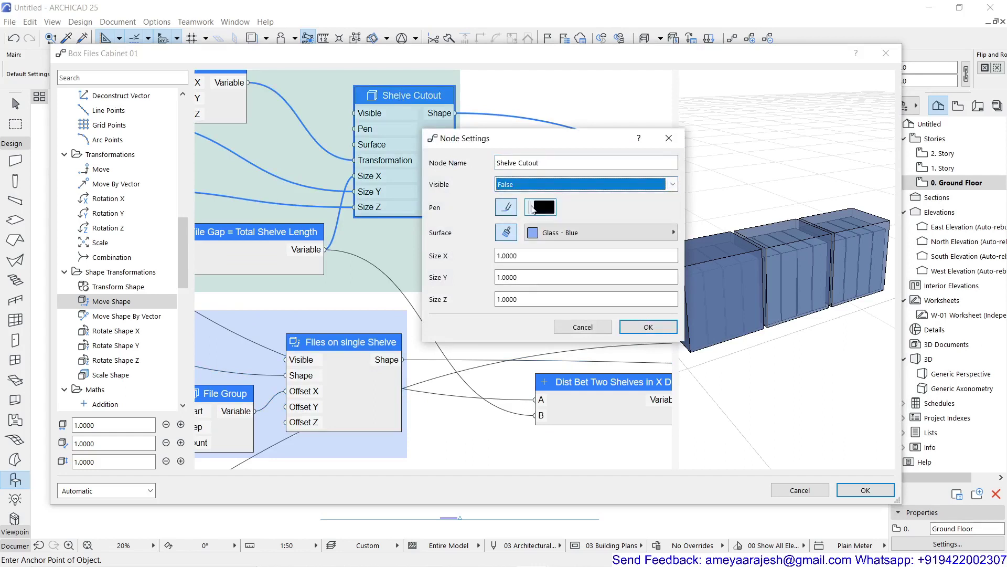
{"action": "left_click", "coordinate": [649, 327]}
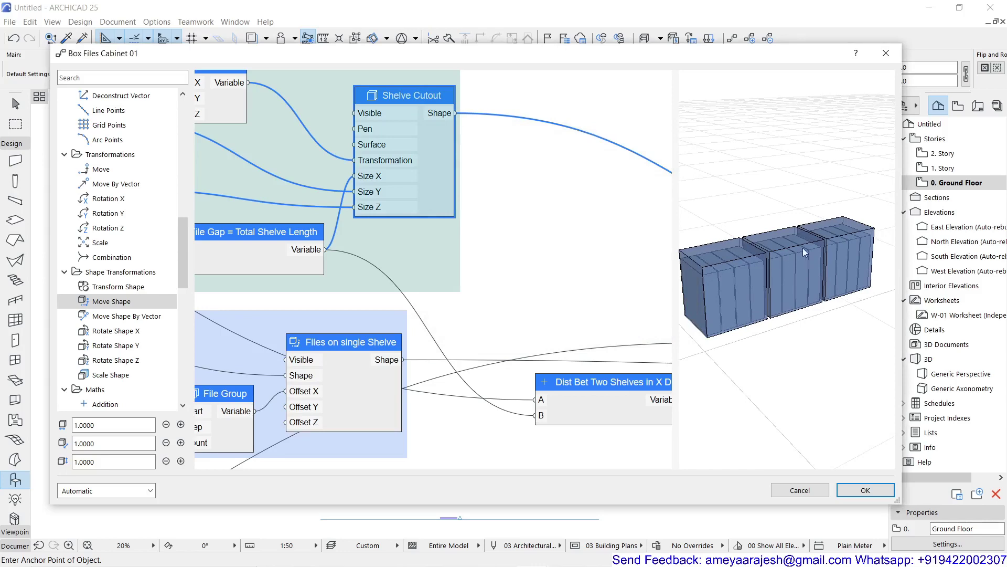
{"action": "scroll", "coordinate": [534, 299], "scroll_direction": "down", "scroll_amount": 3}
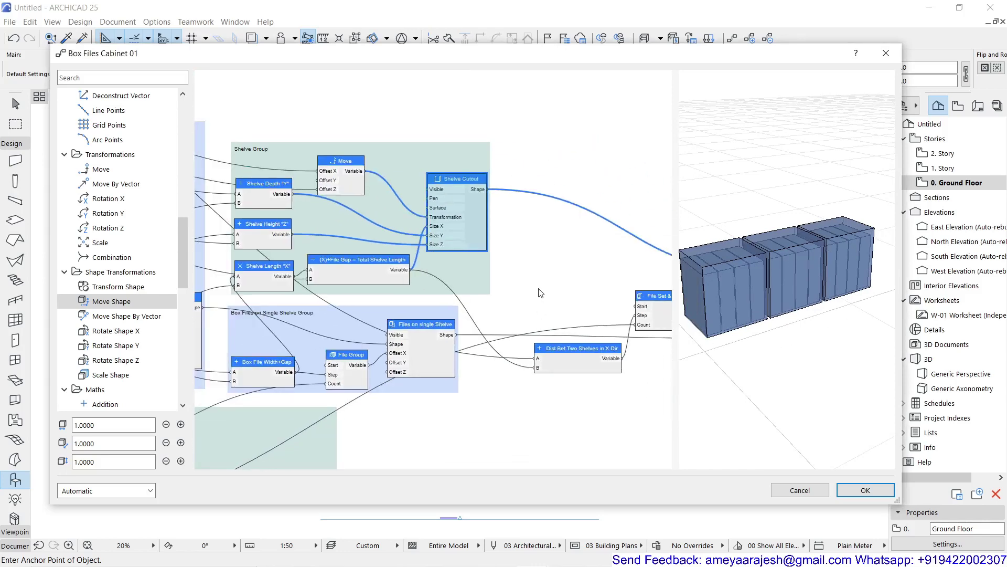
Step: Paste the copied Z-direction distance, offset, cutout and shelf nodes and place them below the Files Group & Shelve Cutout X Dir Group
{"action": "middle_click_drag", "start_coordinate": [540, 293], "coordinate": [321, 295]}
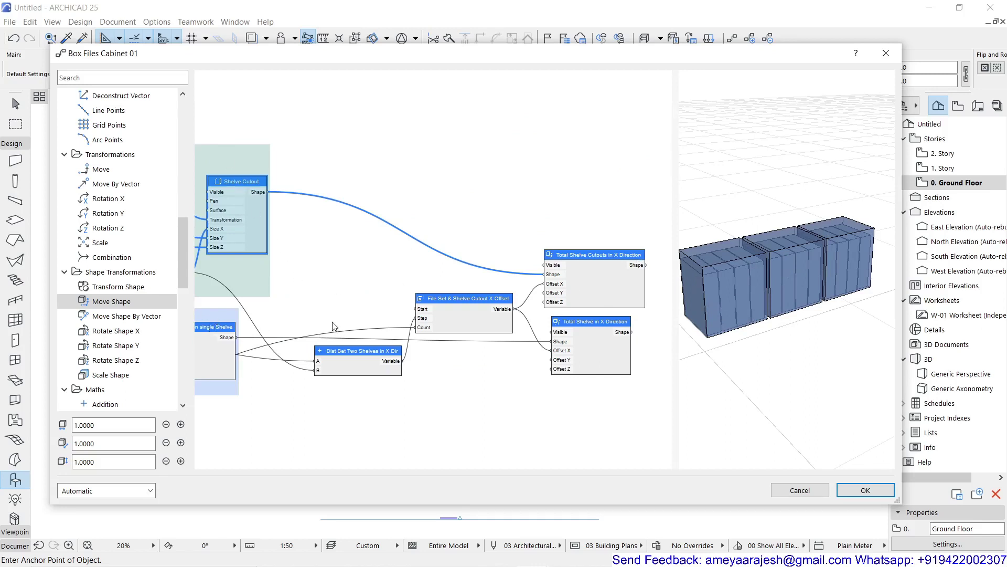
{"action": "middle_click_drag", "start_coordinate": [460, 378], "coordinate": [453, 376]}
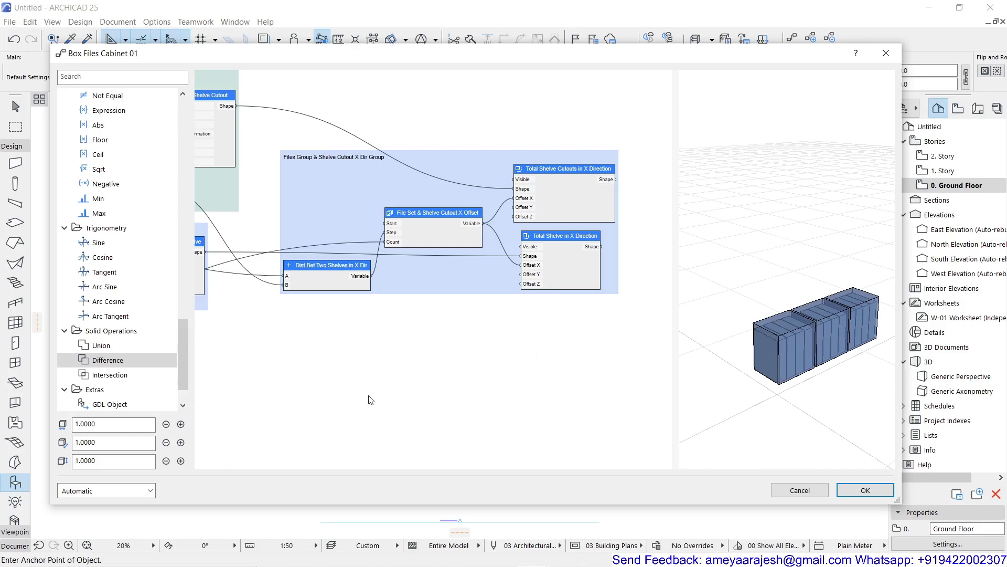
{"action": "key", "text": "ctrl+v"}
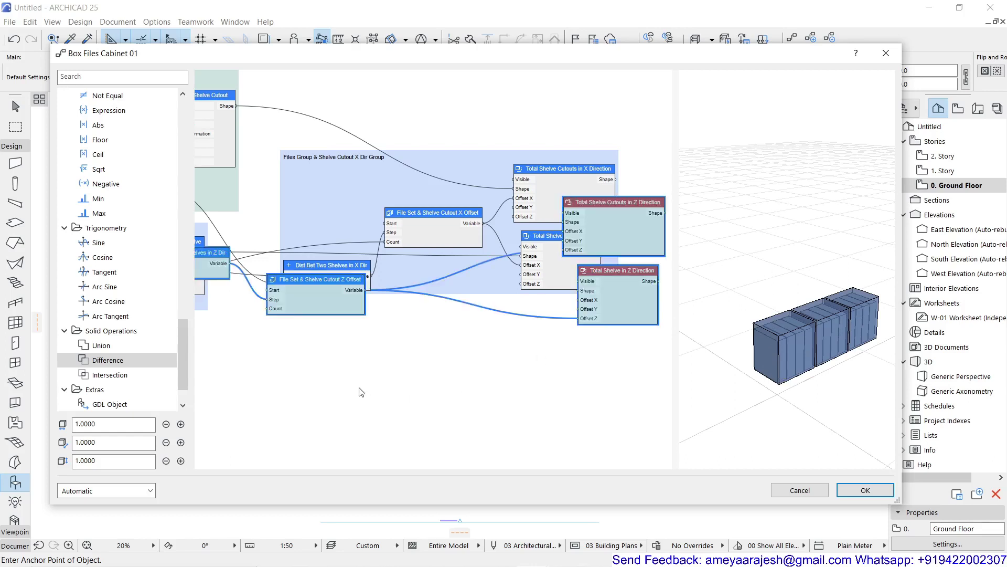
{"action": "scroll", "coordinate": [322, 365], "scroll_direction": "down", "scroll_amount": 2}
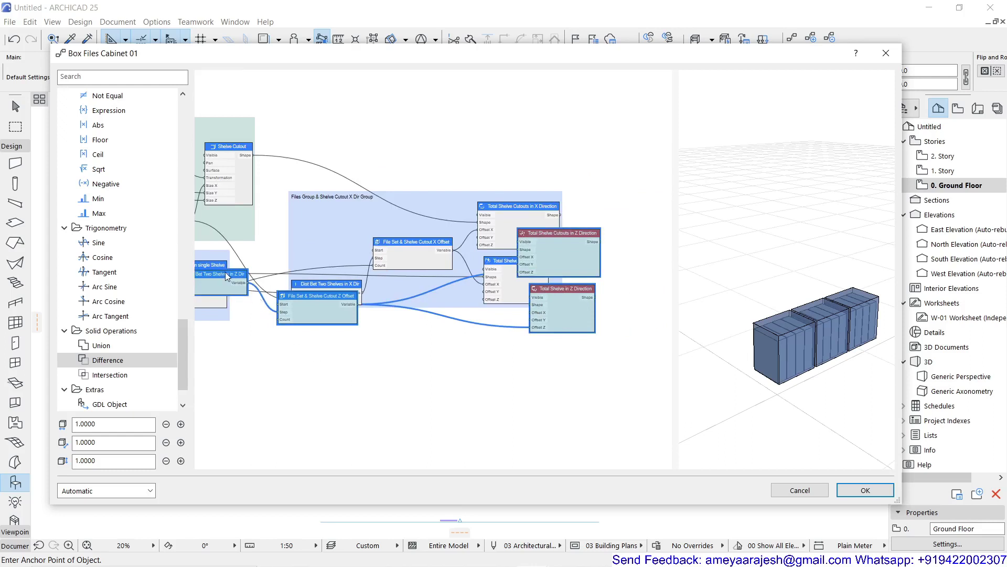
{"action": "left_click_drag", "start_coordinate": [227, 276], "coordinate": [348, 364]}
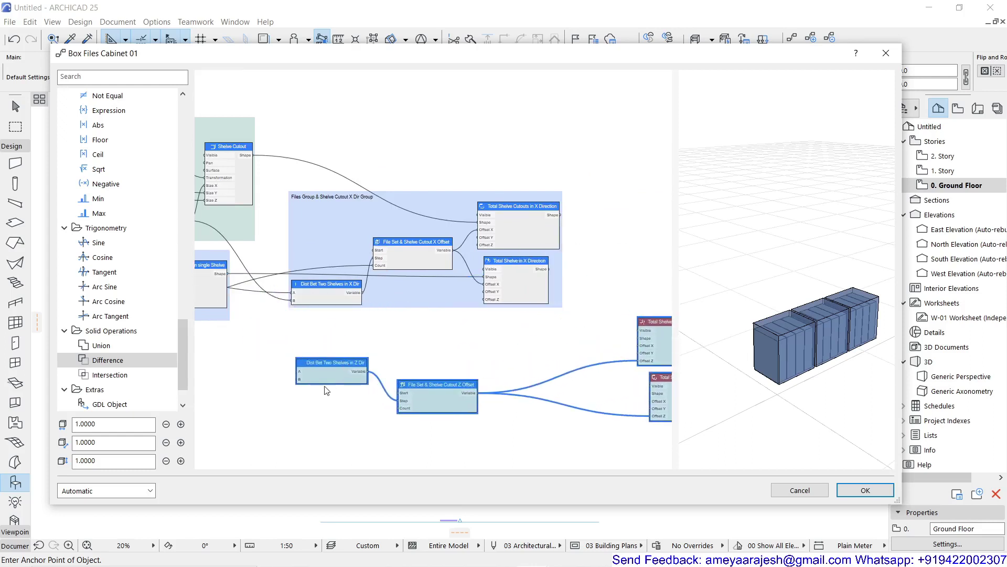
{"action": "scroll", "coordinate": [327, 389], "scroll_direction": "up", "scroll_amount": 2}
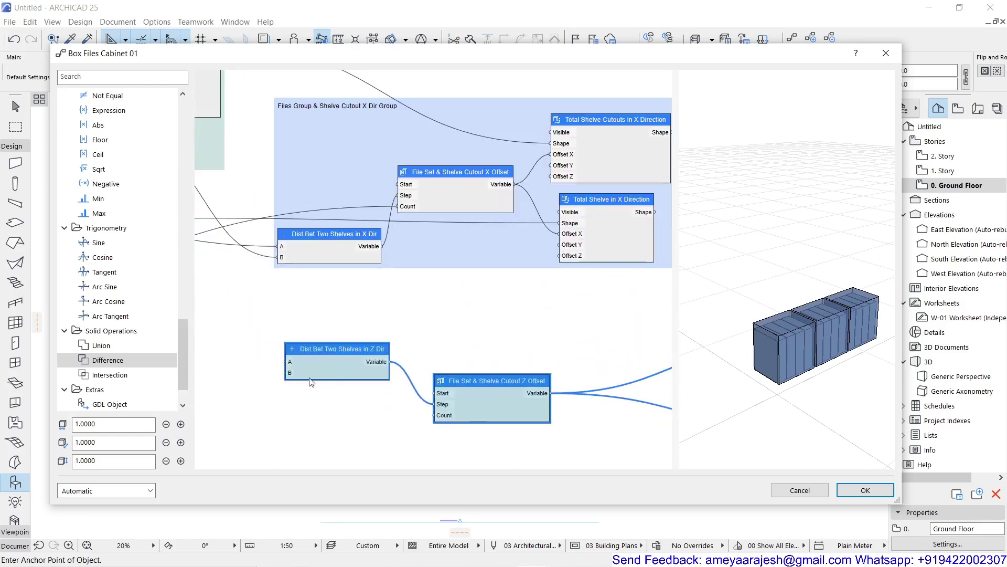
{"action": "scroll", "coordinate": [310, 381], "scroll_direction": "up", "scroll_amount": 2}
{"action": "left_click", "coordinate": [307, 410]}
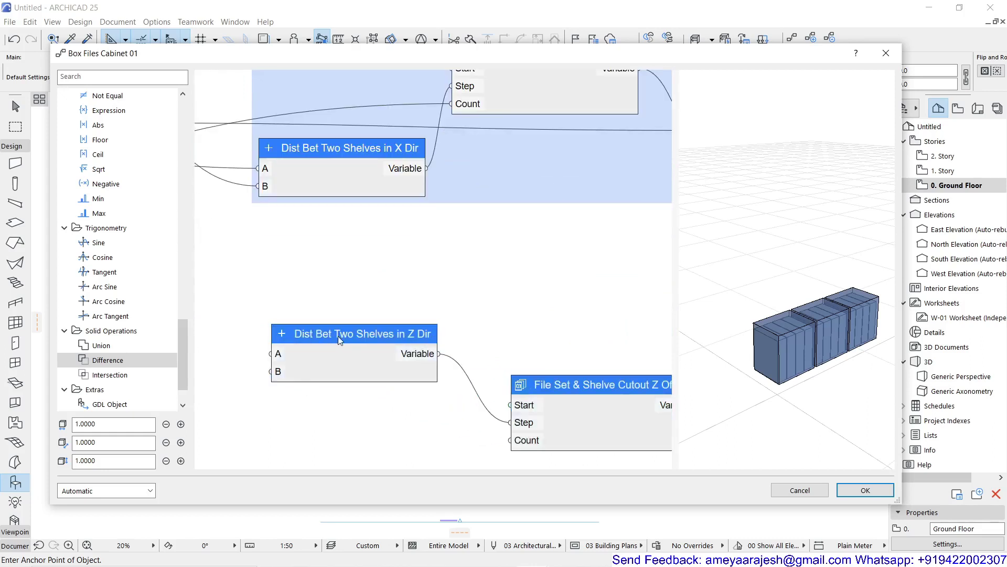
Step: Connect the Variable output of Shelve Height "Z" to input B of Dist Bet Two Shelves in Z Dir
{"action": "scroll", "coordinate": [394, 400], "scroll_direction": "down", "scroll_amount": 2}
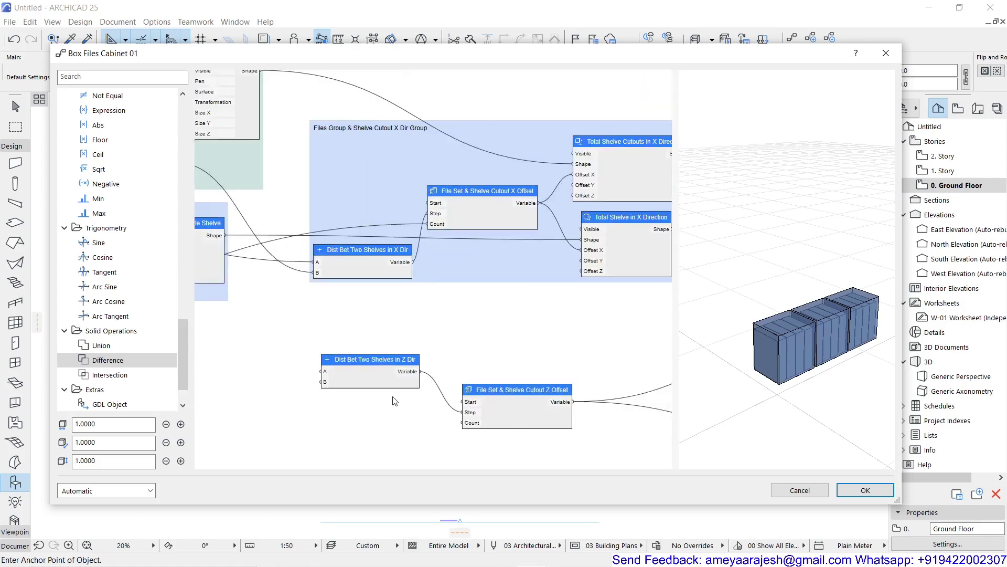
{"action": "scroll", "coordinate": [313, 409], "scroll_direction": "down", "scroll_amount": 2}
{"action": "middle_click_drag", "start_coordinate": [311, 410], "coordinate": [447, 390]}
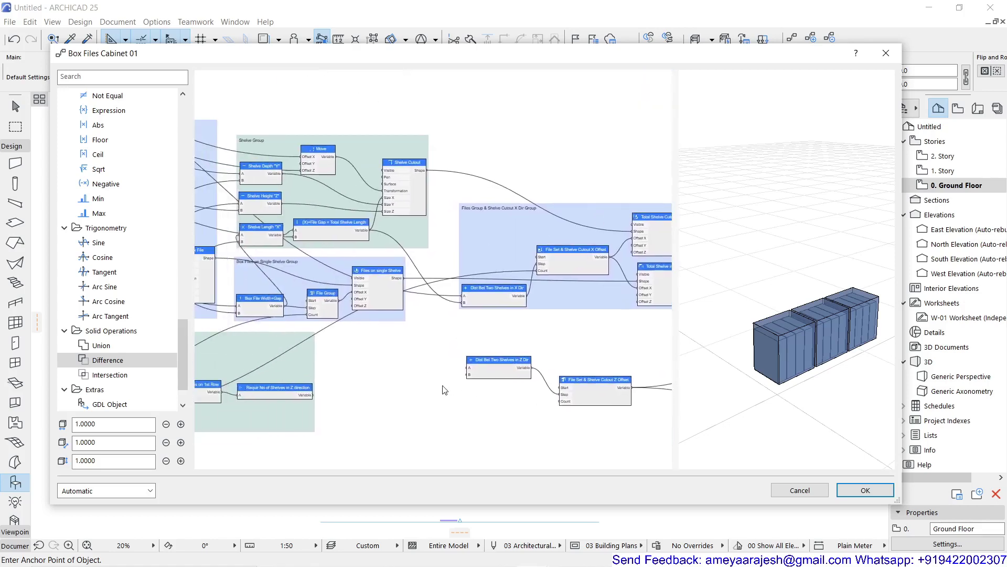
{"action": "middle_click_drag", "start_coordinate": [307, 313], "coordinate": [330, 365]}
{"action": "scroll", "coordinate": [367, 291], "scroll_direction": "up", "scroll_amount": 2}
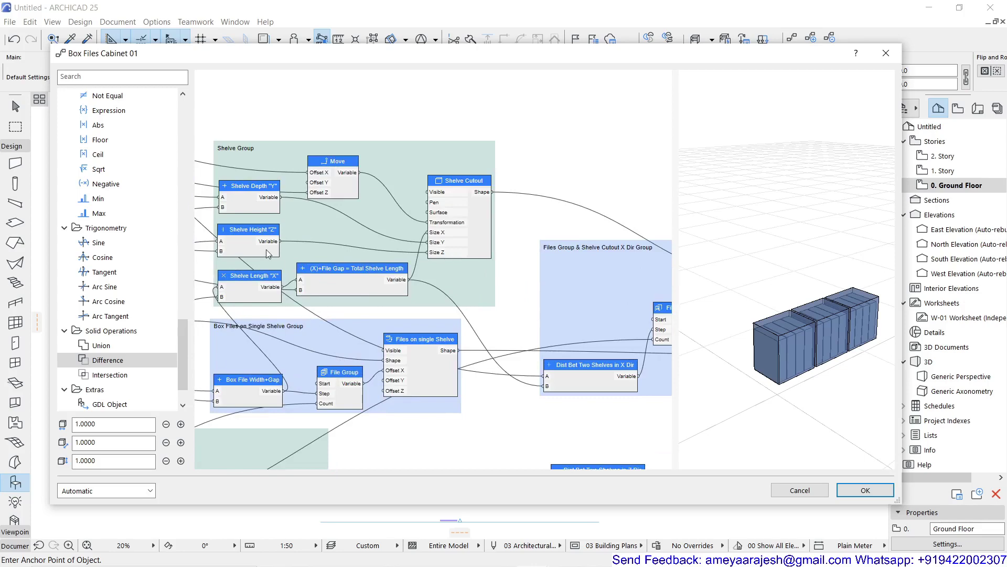
{"action": "scroll", "coordinate": [259, 239], "scroll_direction": "up", "scroll_amount": 2}
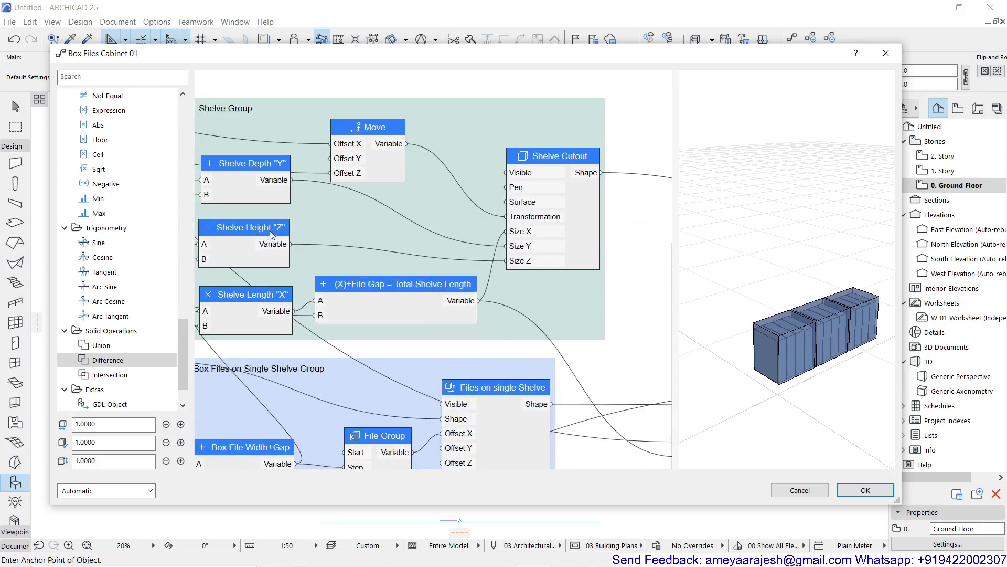
{"action": "scroll", "coordinate": [283, 253], "scroll_direction": "down", "scroll_amount": 2}
{"action": "scroll", "coordinate": [285, 255], "scroll_direction": "down", "scroll_amount": 2}
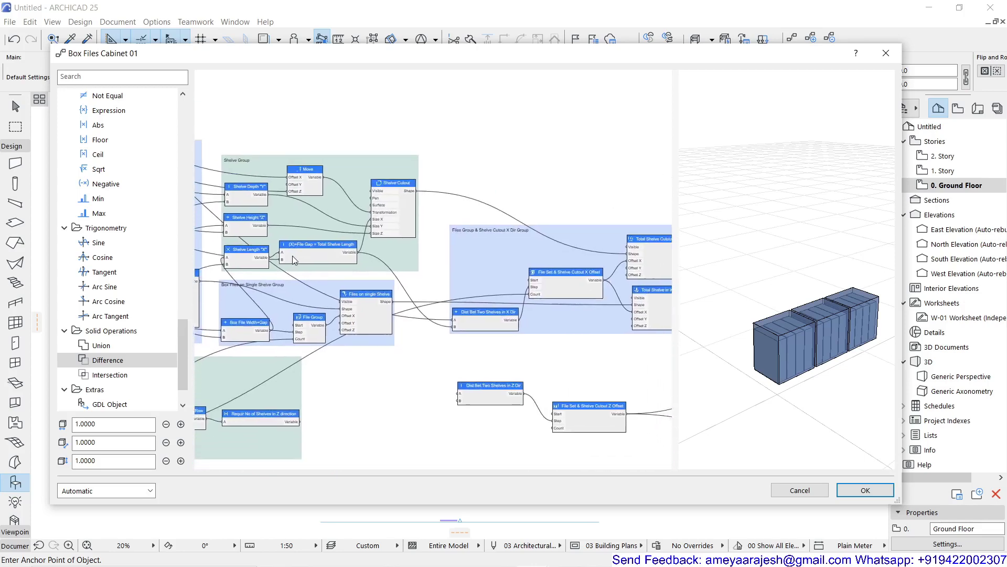
{"action": "left_click_drag", "start_coordinate": [266, 221], "coordinate": [453, 399]}
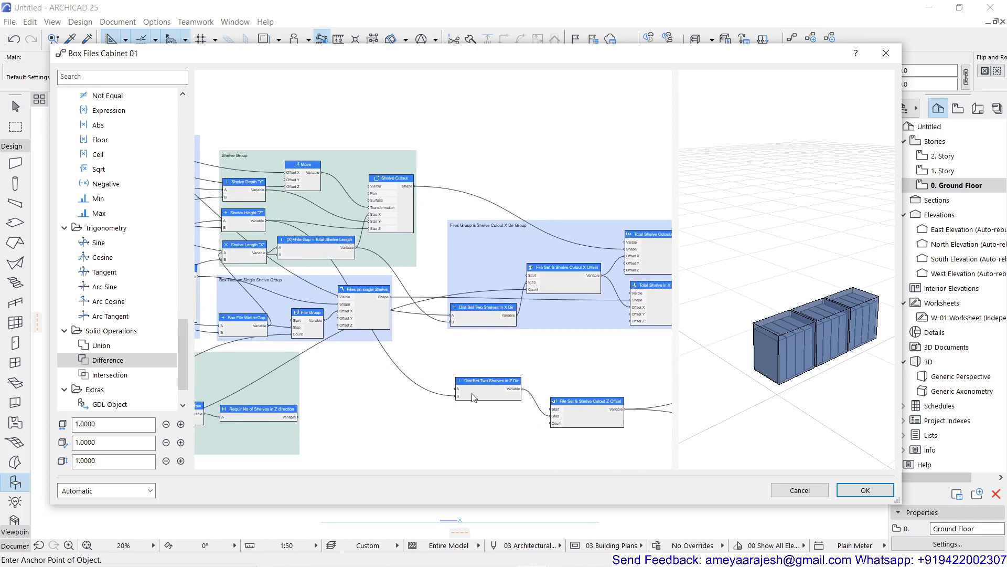
{"action": "scroll", "coordinate": [471, 391], "scroll_direction": "up", "scroll_amount": 3}
{"action": "scroll", "coordinate": [466, 387], "scroll_direction": "up", "scroll_amount": 1}
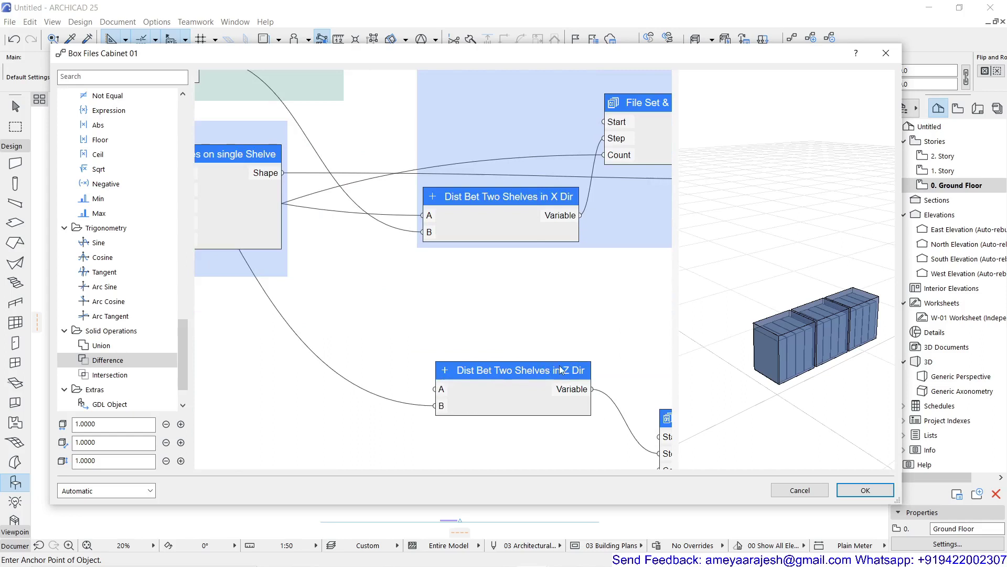
Step: Connect the Variable output of Cabinet Ply Thickness to input A of Dist Bet Two Shelves in Z Dir
{"action": "scroll", "coordinate": [525, 379], "scroll_direction": "down", "scroll_amount": 2}
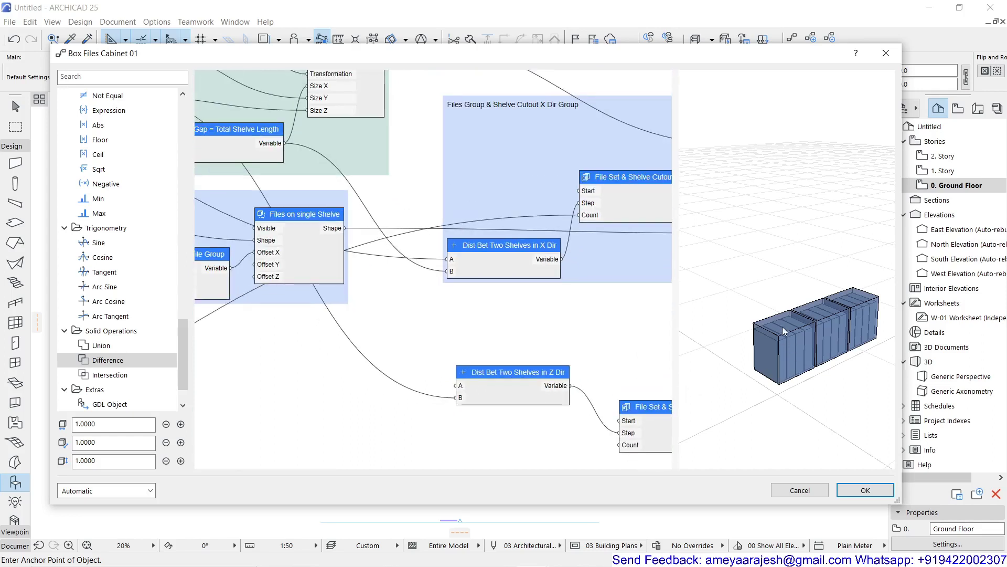
{"action": "scroll", "coordinate": [451, 353], "scroll_direction": "down", "scroll_amount": 3}
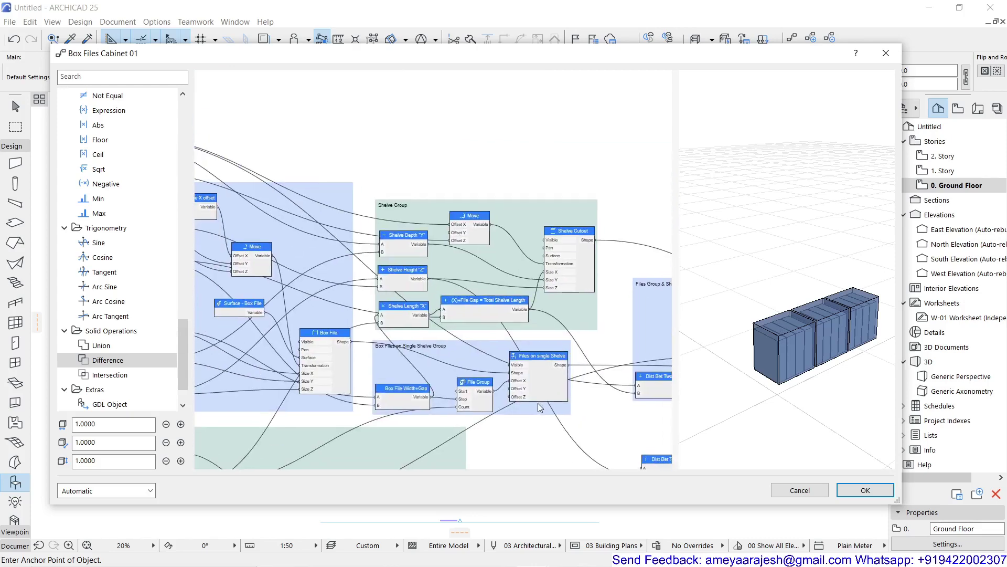
{"action": "scroll", "coordinate": [367, 331], "scroll_direction": "down", "scroll_amount": 3}
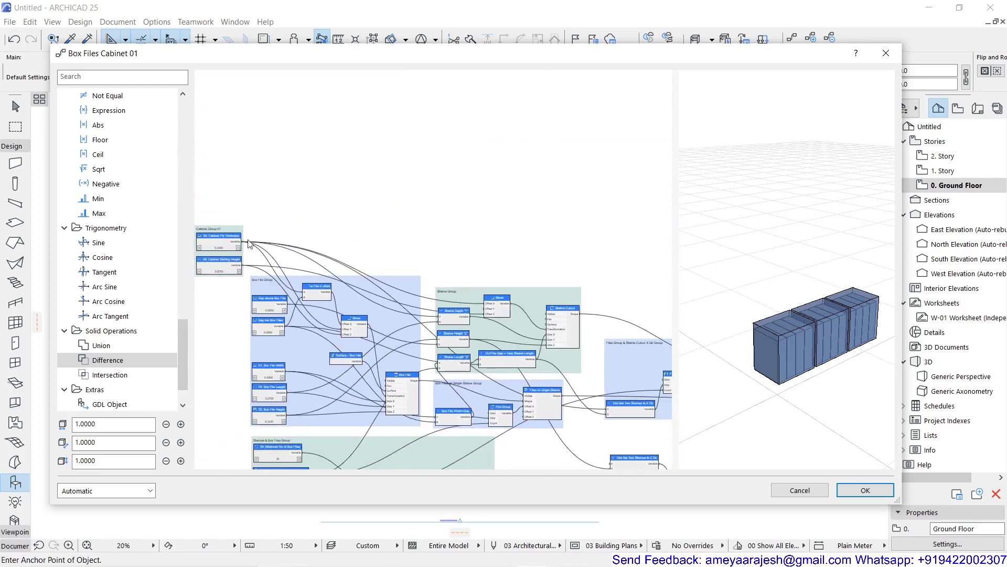
{"action": "middle_click_drag", "start_coordinate": [247, 243], "coordinate": [221, 191]}
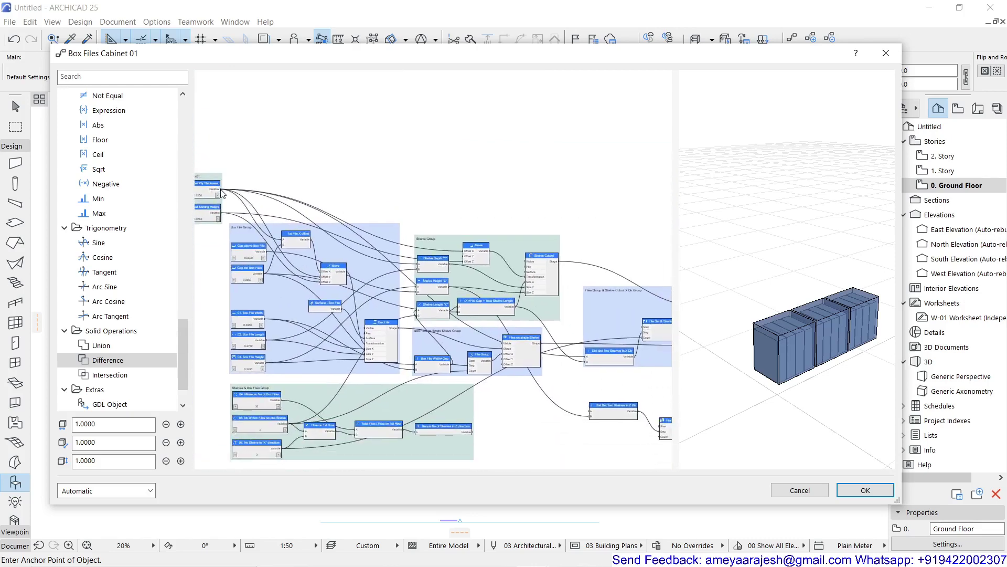
{"action": "left_click_drag", "start_coordinate": [220, 194], "coordinate": [590, 412]}
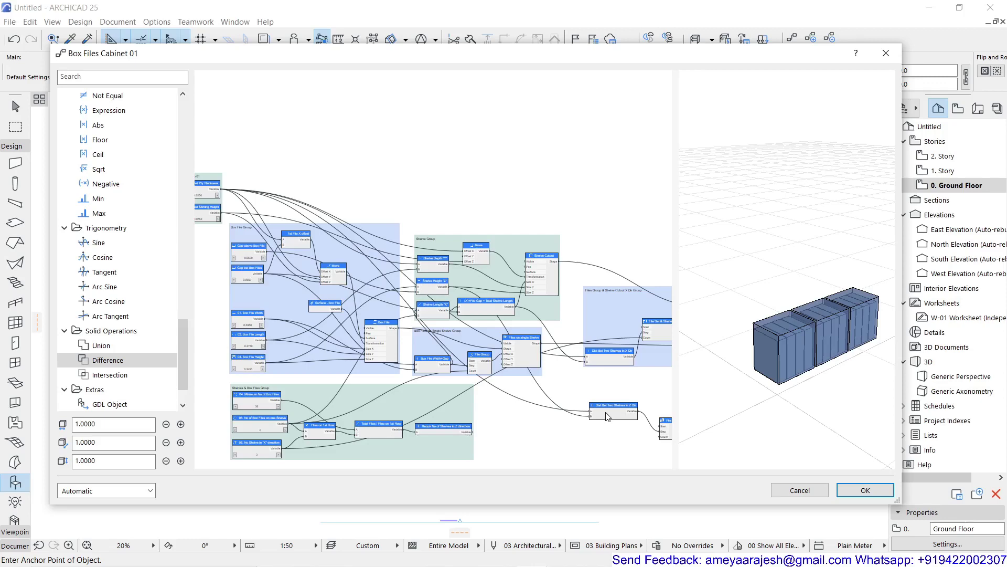
{"action": "scroll", "coordinate": [607, 416], "scroll_direction": "up", "scroll_amount": 6}
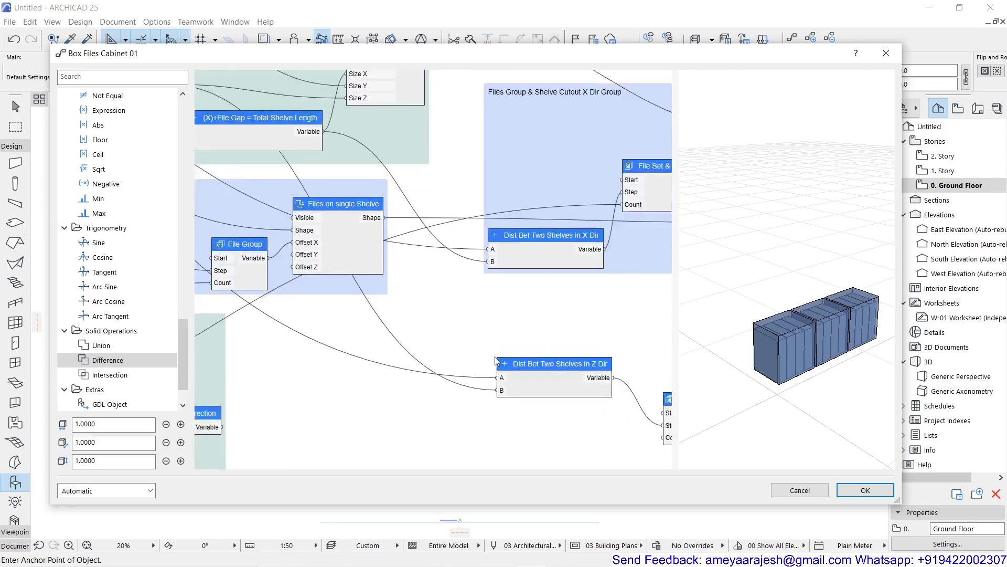
{"action": "middle_click_drag", "start_coordinate": [496, 361], "coordinate": [448, 325]}
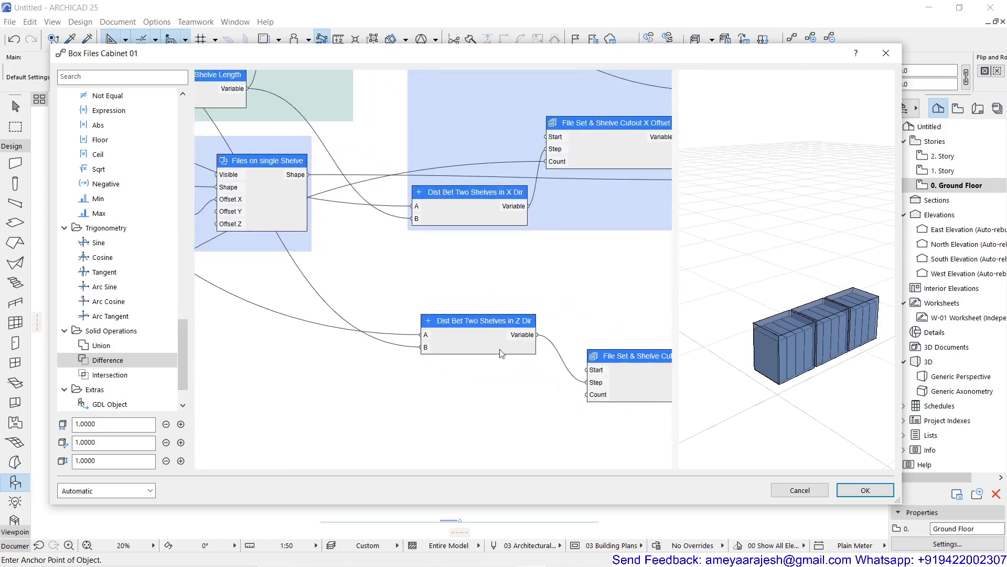
Step: Connect the Variable output of Requir No of Shelves in Z direction to the Count input of File Set & Shelve Cutout Z Offset
{"action": "middle_click_drag", "start_coordinate": [522, 360], "coordinate": [328, 274]}
{"action": "scroll", "coordinate": [328, 274], "scroll_direction": "up", "scroll_amount": 2}
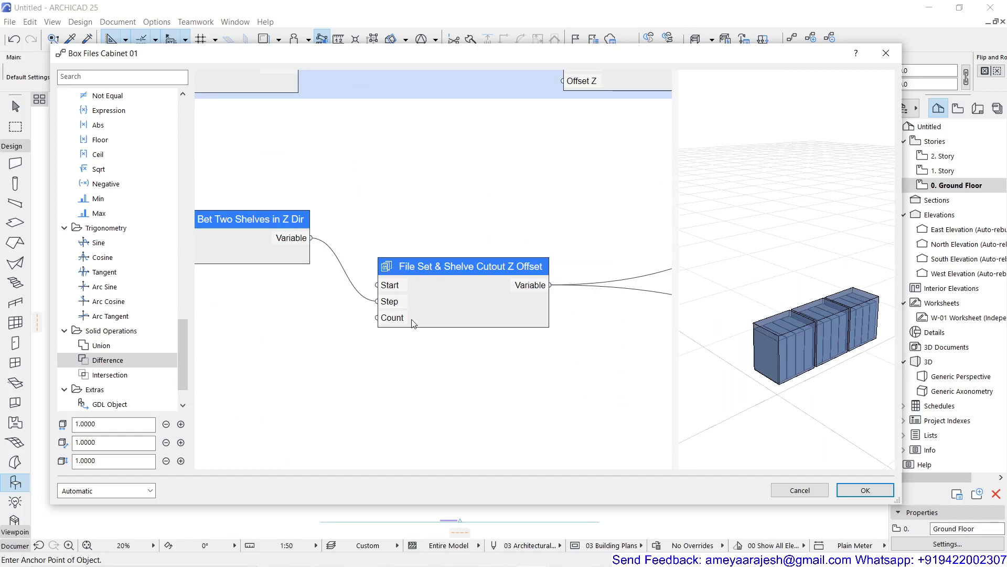
{"action": "scroll", "coordinate": [341, 279], "scroll_direction": "down", "scroll_amount": 2}
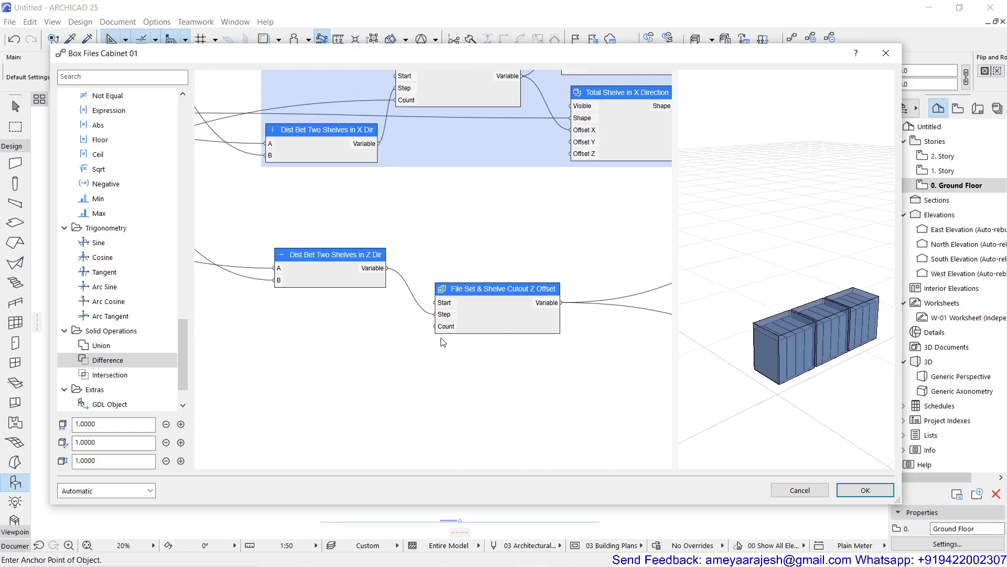
{"action": "scroll", "coordinate": [442, 341], "scroll_direction": "down", "scroll_amount": 2}
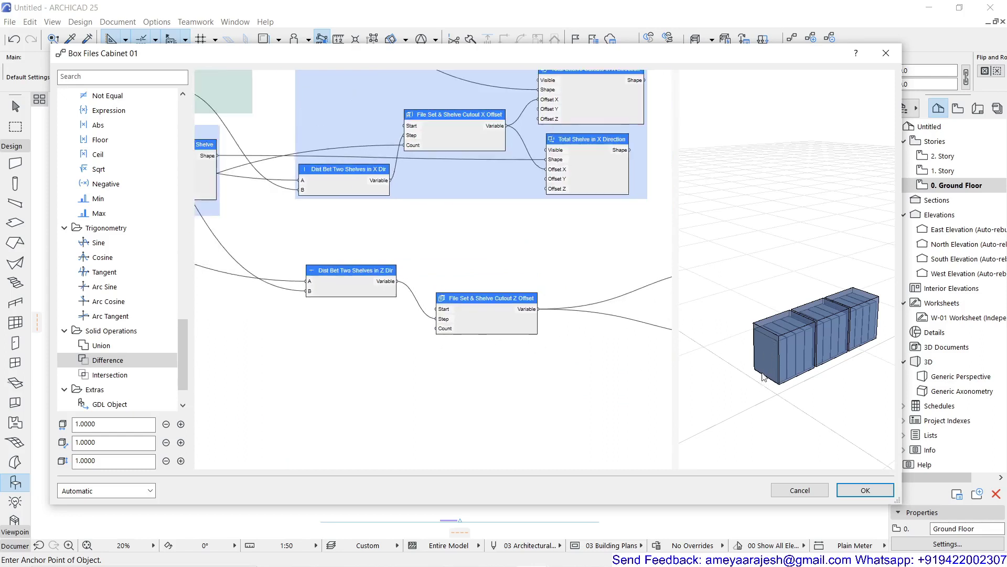
{"action": "scroll", "coordinate": [416, 342], "scroll_direction": "up", "scroll_amount": 1}
{"action": "scroll", "coordinate": [420, 355], "scroll_direction": "down", "scroll_amount": 2}
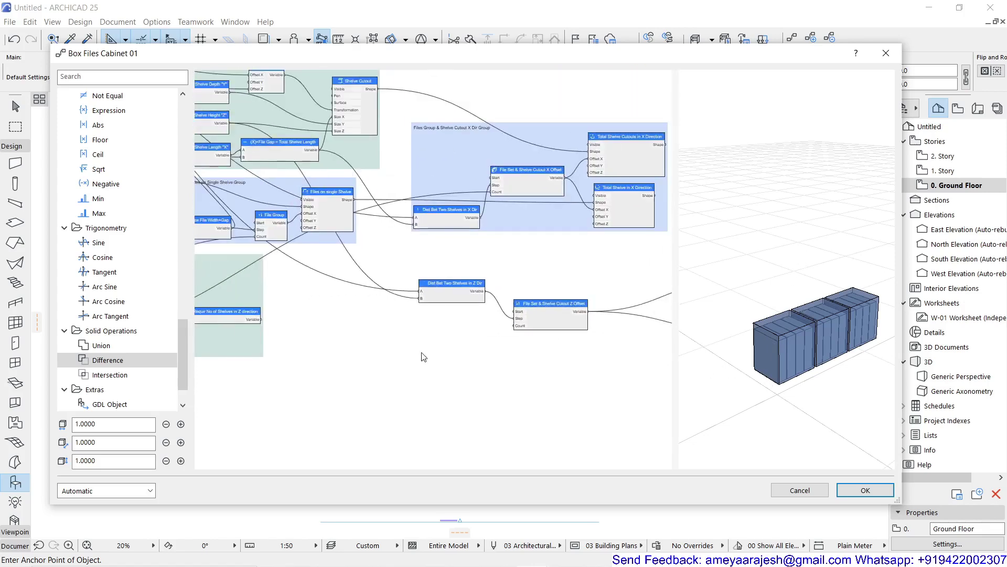
{"action": "scroll", "coordinate": [243, 326], "scroll_direction": "up", "scroll_amount": 2}
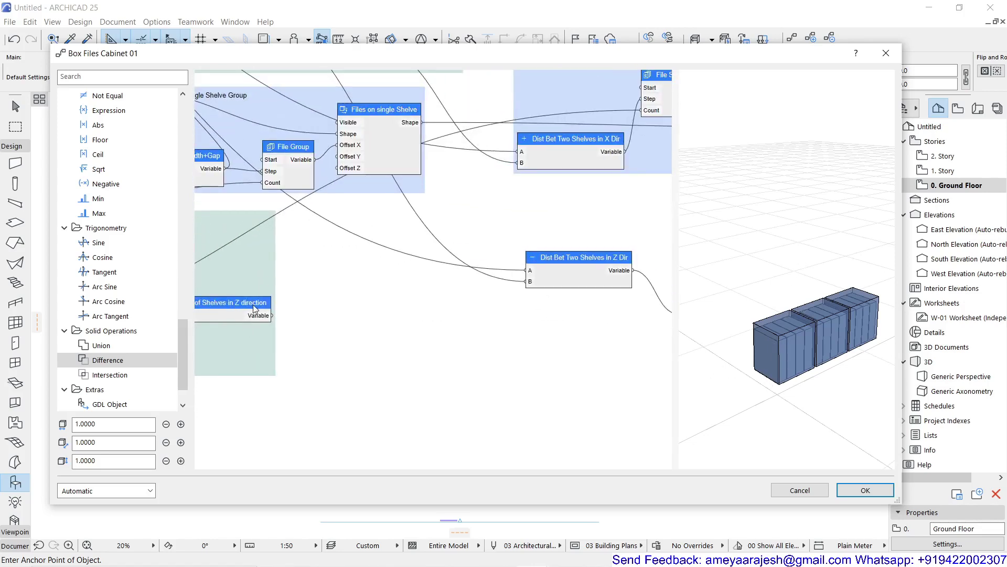
{"action": "middle_click_drag", "start_coordinate": [301, 341], "coordinate": [427, 350]}
{"action": "scroll", "coordinate": [299, 315], "scroll_direction": "up", "scroll_amount": 1}
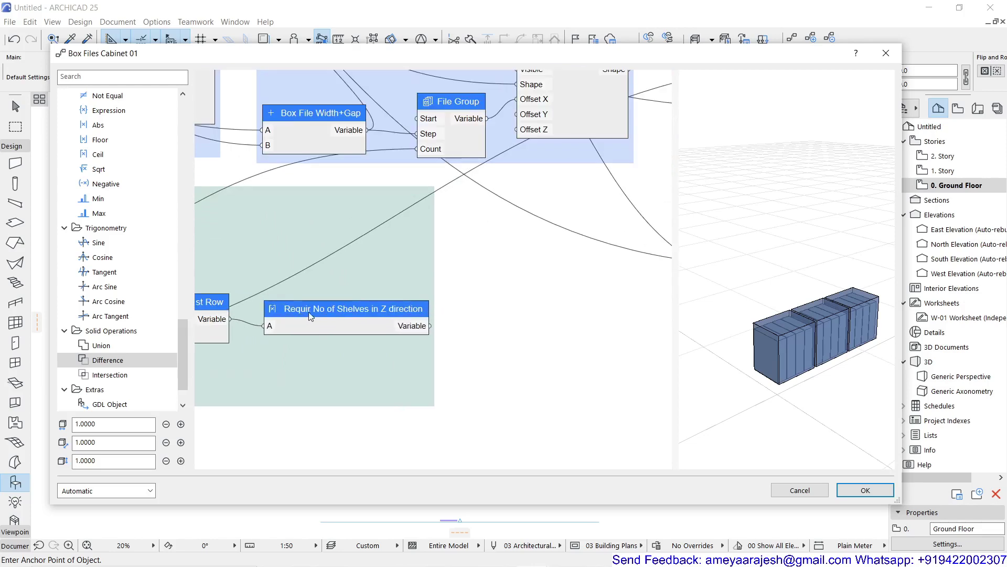
{"action": "scroll", "coordinate": [452, 343], "scroll_direction": "down", "scroll_amount": 1}
{"action": "scroll", "coordinate": [453, 344], "scroll_direction": "down", "scroll_amount": 1}
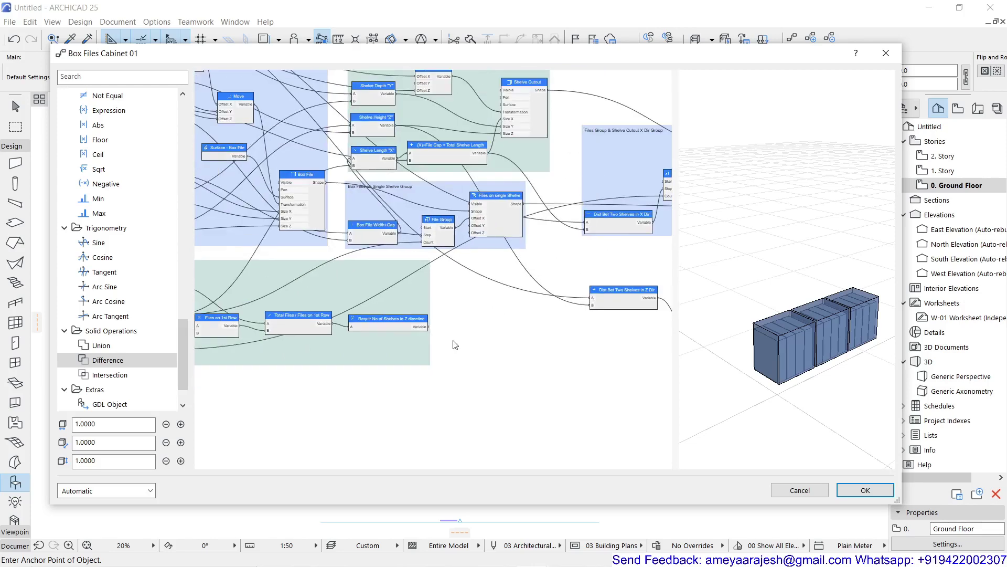
{"action": "middle_click_drag", "start_coordinate": [452, 343], "coordinate": [326, 319]}
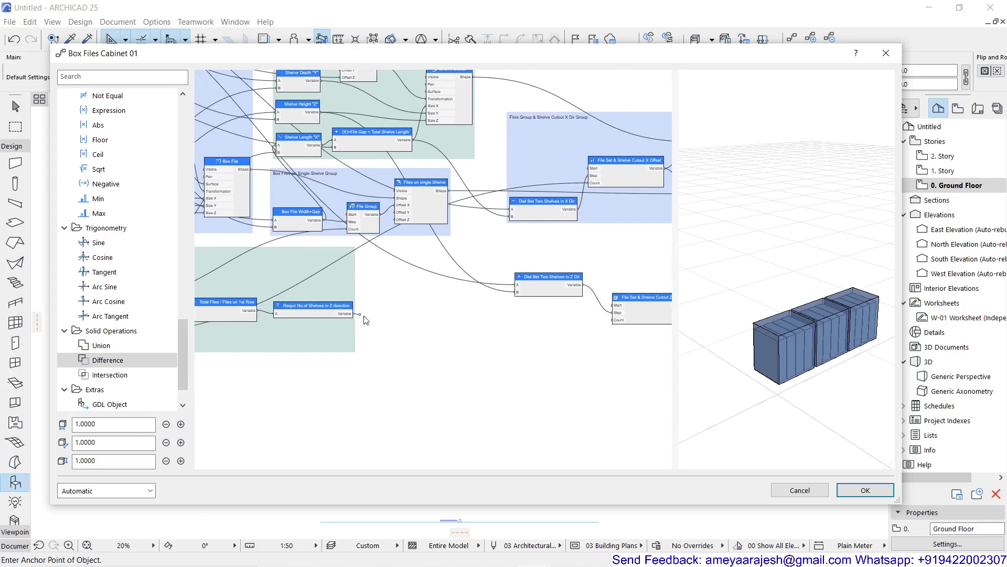
{"action": "left_click_drag", "start_coordinate": [366, 320], "coordinate": [612, 327]}
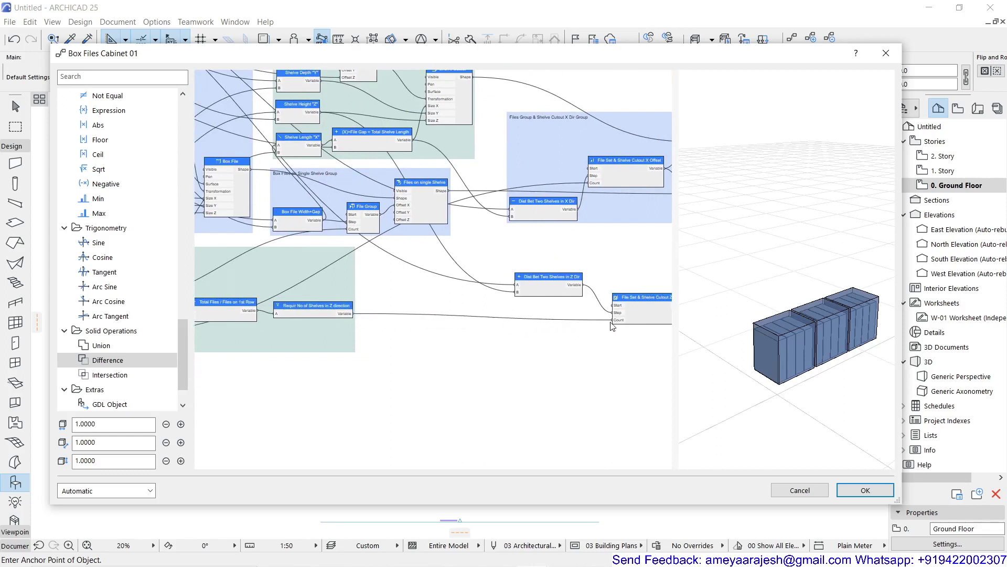
{"action": "middle_click_drag", "start_coordinate": [608, 328], "coordinate": [322, 321]}
{"action": "scroll", "coordinate": [401, 277], "scroll_direction": "up", "scroll_amount": 2}
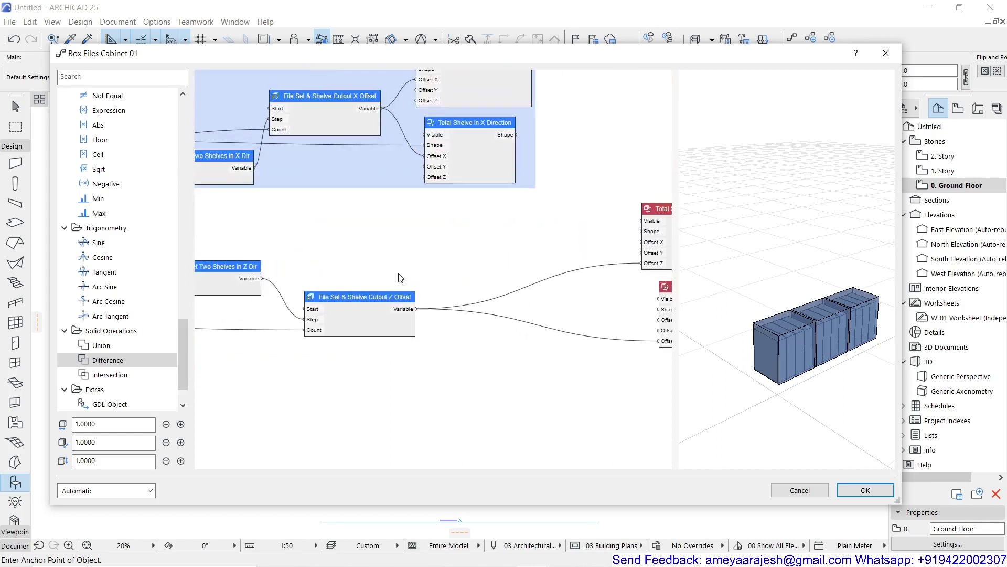
{"action": "scroll", "coordinate": [364, 310], "scroll_direction": "up", "scroll_amount": 1}
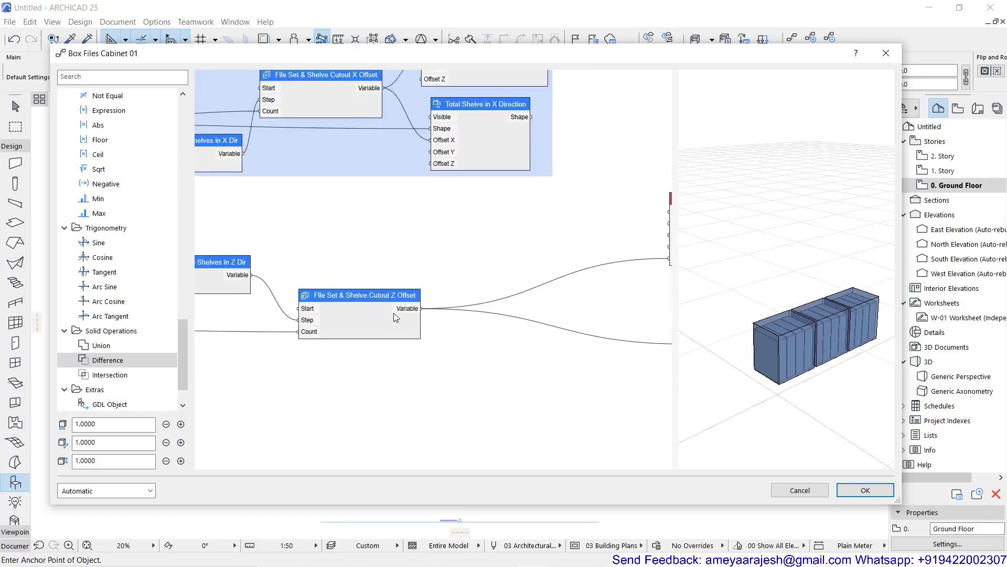
Step: Connect the Shape output of Total Shelve in X Direction to the Shape input of Total Shelve in Z Direction
{"action": "scroll", "coordinate": [396, 317], "scroll_direction": "down", "scroll_amount": 2}
{"action": "scroll", "coordinate": [284, 283], "scroll_direction": "up", "scroll_amount": 1}
{"action": "scroll", "coordinate": [297, 285], "scroll_direction": "up", "scroll_amount": 1}
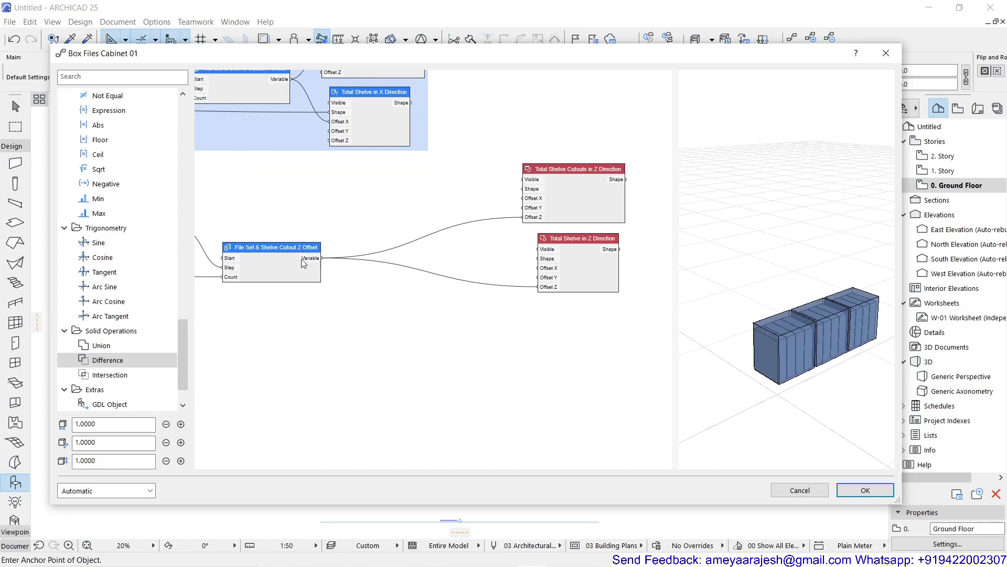
{"action": "left_click", "coordinate": [573, 244]}
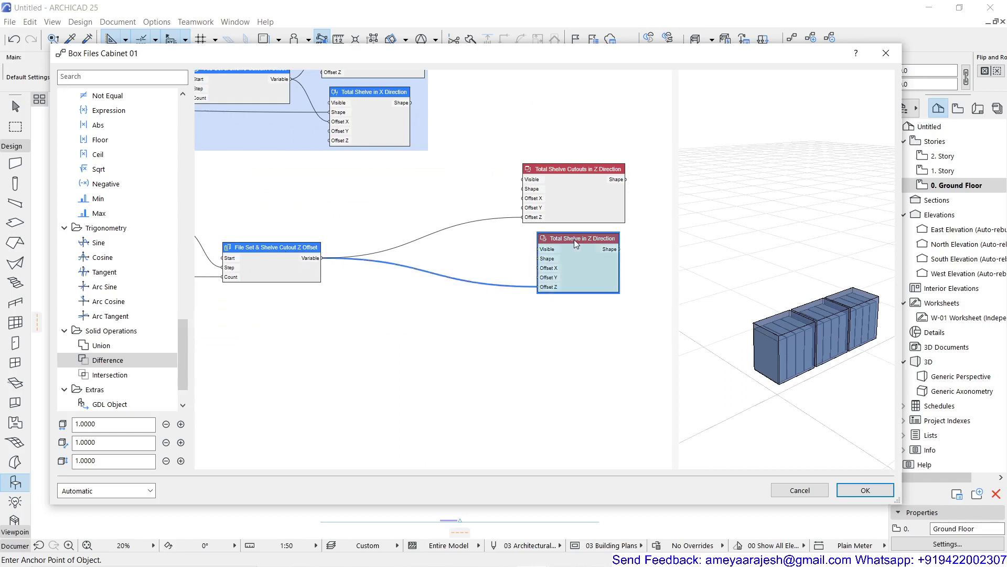
{"action": "scroll", "coordinate": [585, 239], "scroll_direction": "up", "scroll_amount": 3}
{"action": "middle_click_drag", "start_coordinate": [568, 245], "coordinate": [399, 237]}
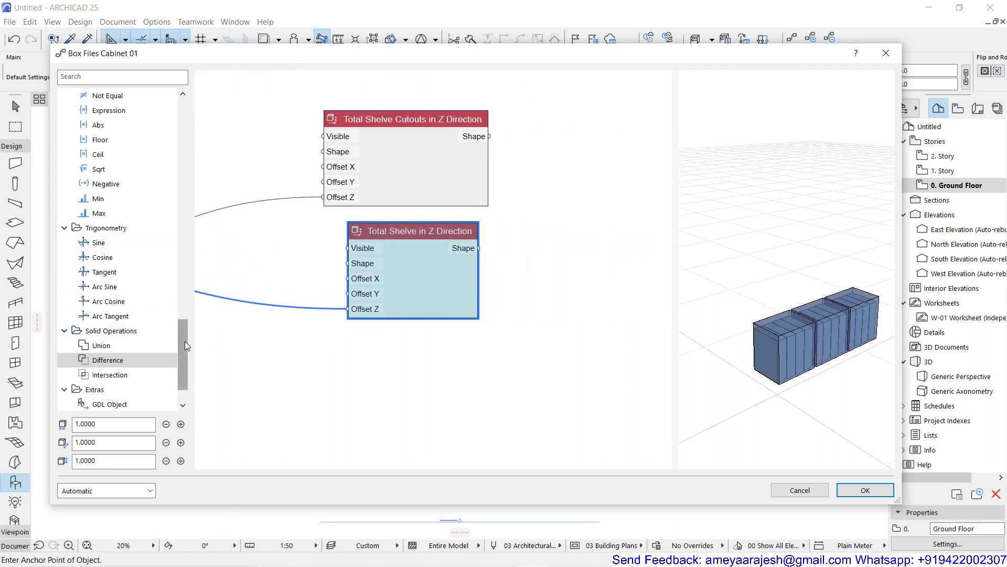
{"action": "left_click_drag", "start_coordinate": [185, 341], "coordinate": [184, 268]}
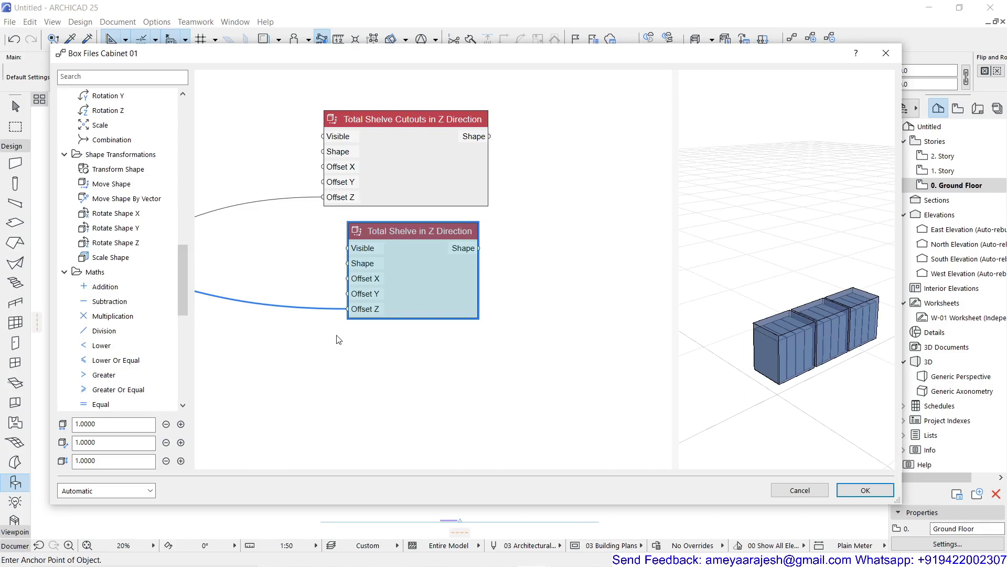
{"action": "scroll", "coordinate": [336, 349], "scroll_direction": "down", "scroll_amount": 3}
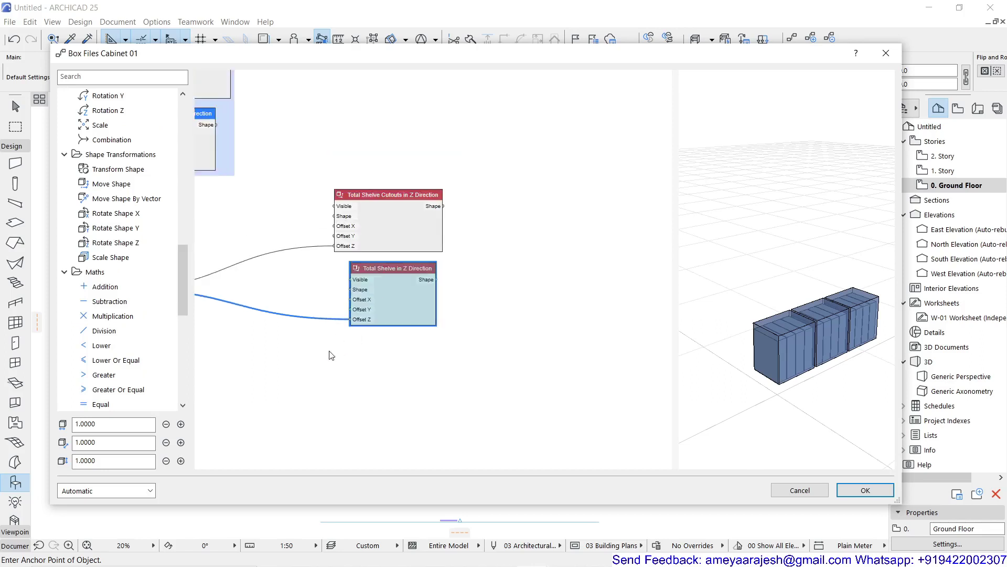
{"action": "middle_click_drag", "start_coordinate": [331, 353], "coordinate": [456, 366]}
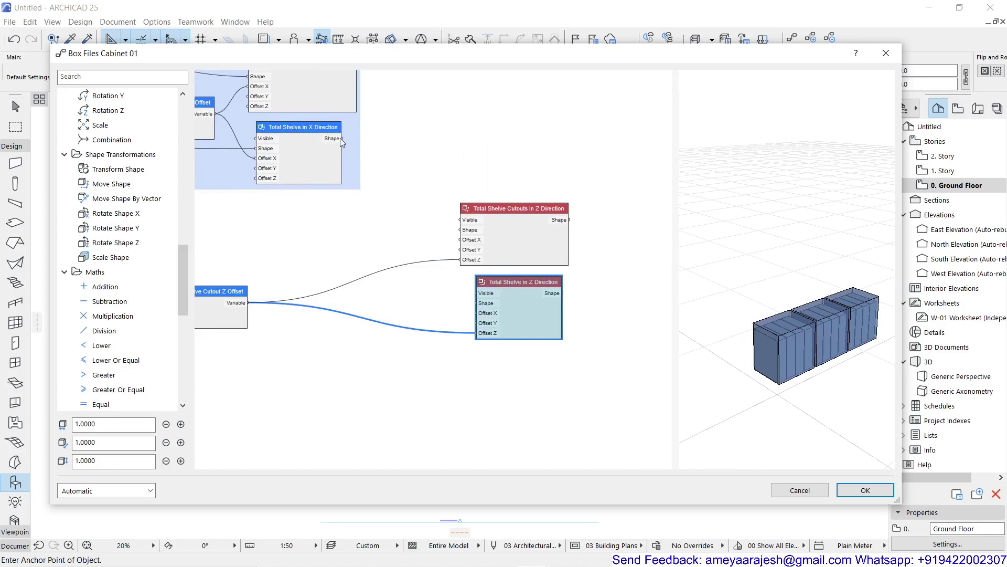
{"action": "left_click_drag", "start_coordinate": [342, 138], "coordinate": [473, 309]}
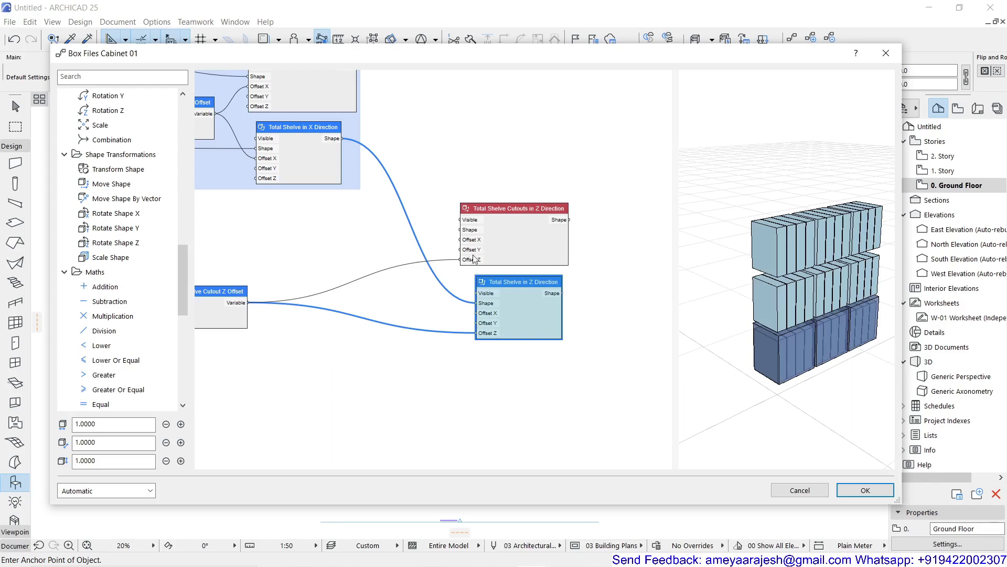
Step: Connect the Shape output of Total Shelve Cutouts in X Direction to the Shape input of Total Shelve Cutouts in Z Direction
{"action": "scroll", "coordinate": [490, 207], "scroll_direction": "up", "scroll_amount": 3}
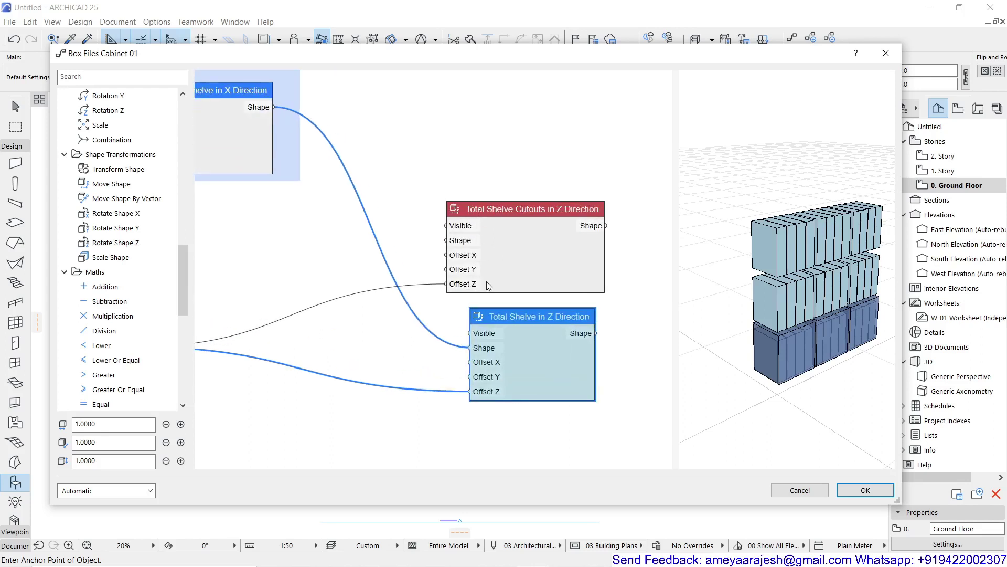
{"action": "scroll", "coordinate": [487, 282], "scroll_direction": "down", "scroll_amount": 2}
{"action": "scroll", "coordinate": [313, 90], "scroll_direction": "up", "scroll_amount": 1}
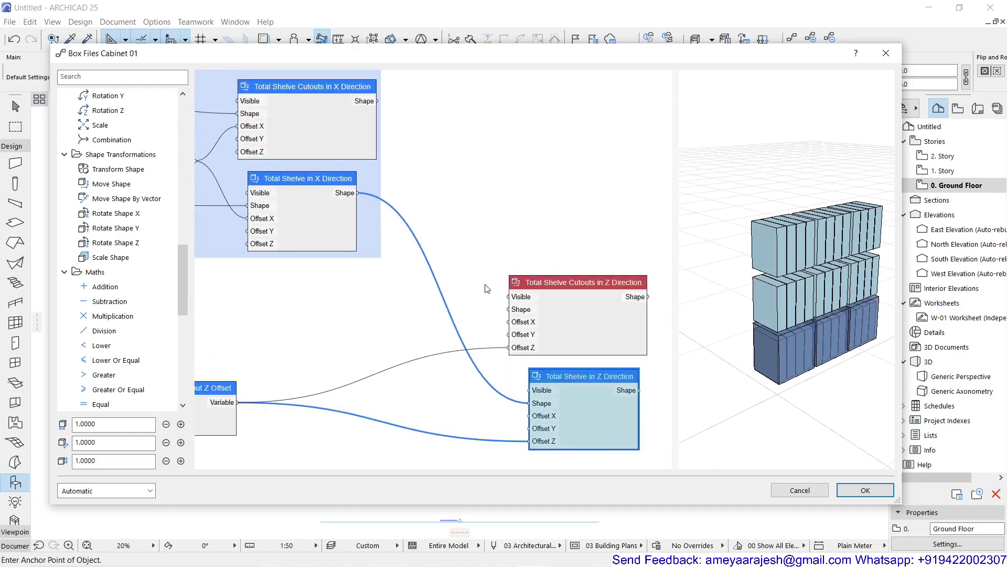
{"action": "left_click_drag", "start_coordinate": [377, 101], "coordinate": [508, 309]}
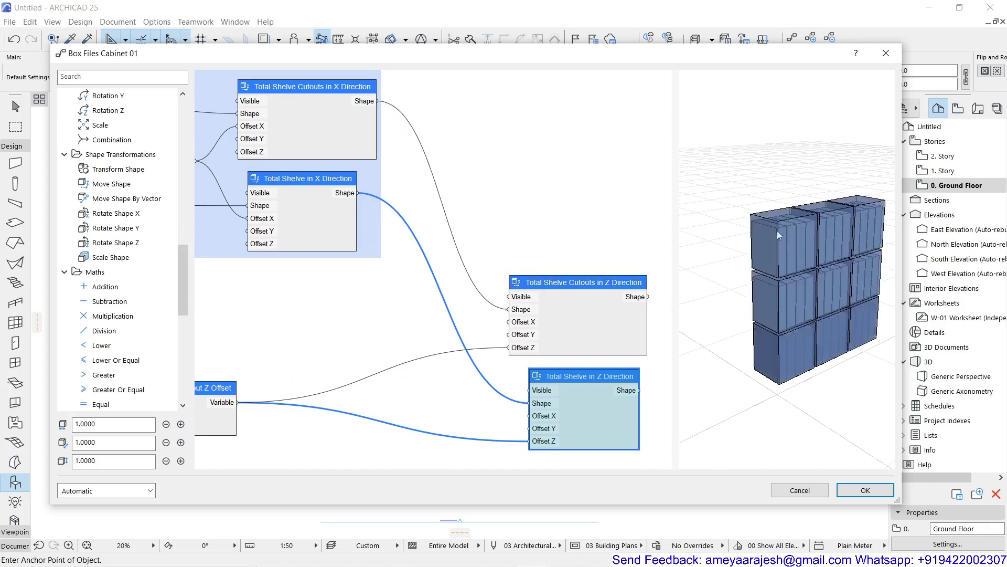
Step: Set the Visible option of the Total Shelve Cutouts in X Direction node to False
{"action": "scroll", "coordinate": [822, 308], "scroll_direction": "up", "scroll_amount": 5}
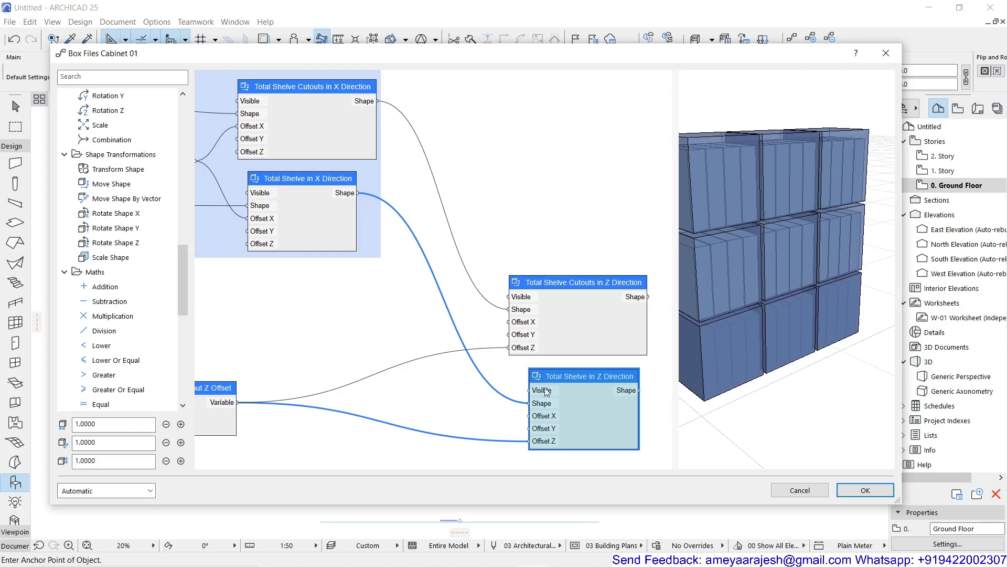
{"action": "double_click", "coordinate": [303, 86]}
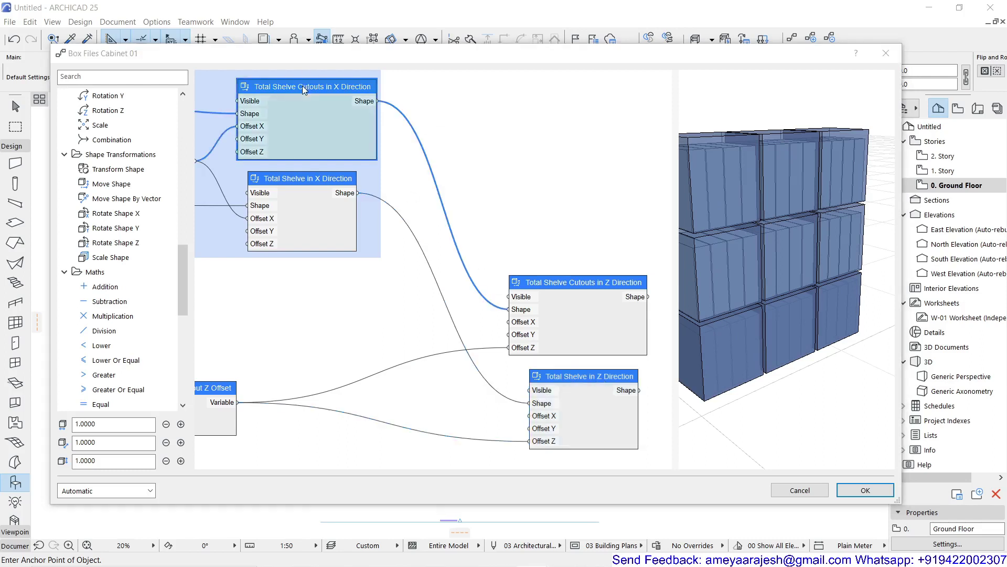
{"action": "left_click", "coordinate": [530, 184]}
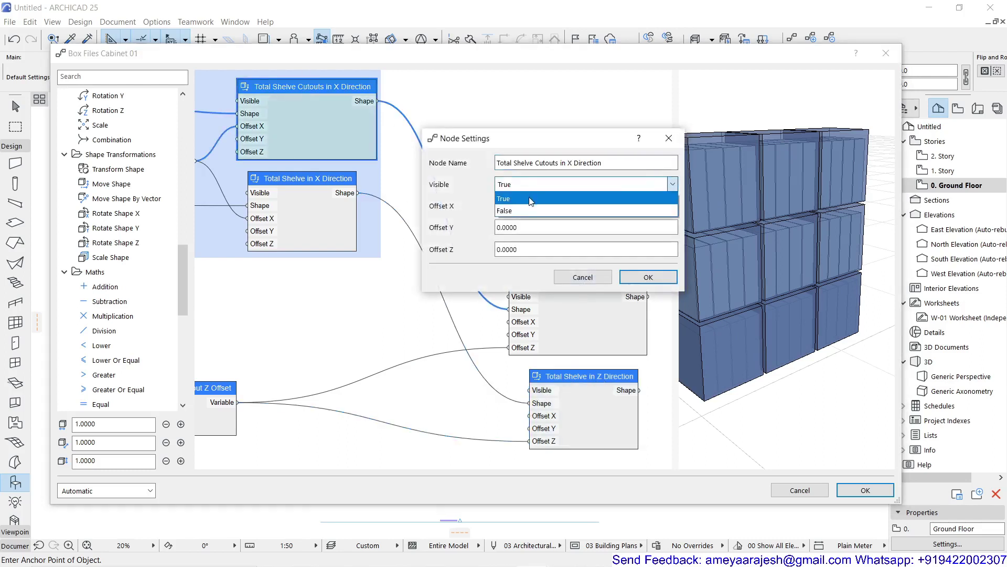
{"action": "left_click", "coordinate": [530, 198]}
{"action": "left_click", "coordinate": [651, 280]}
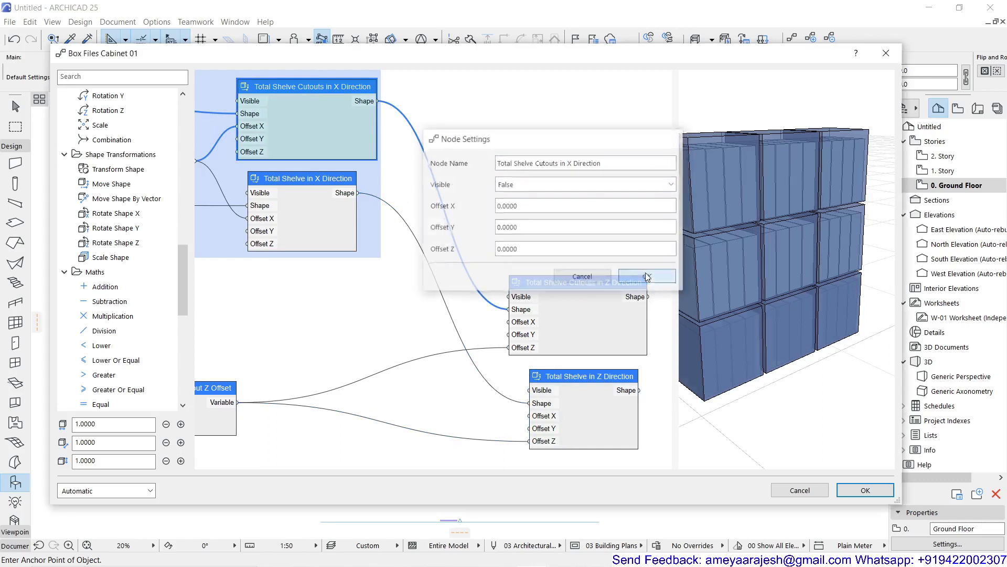
Step: Set the Visible option of the Total Shelve in X Direction node to False
{"action": "double_click", "coordinate": [296, 180]}
{"action": "left_click", "coordinate": [512, 185]}
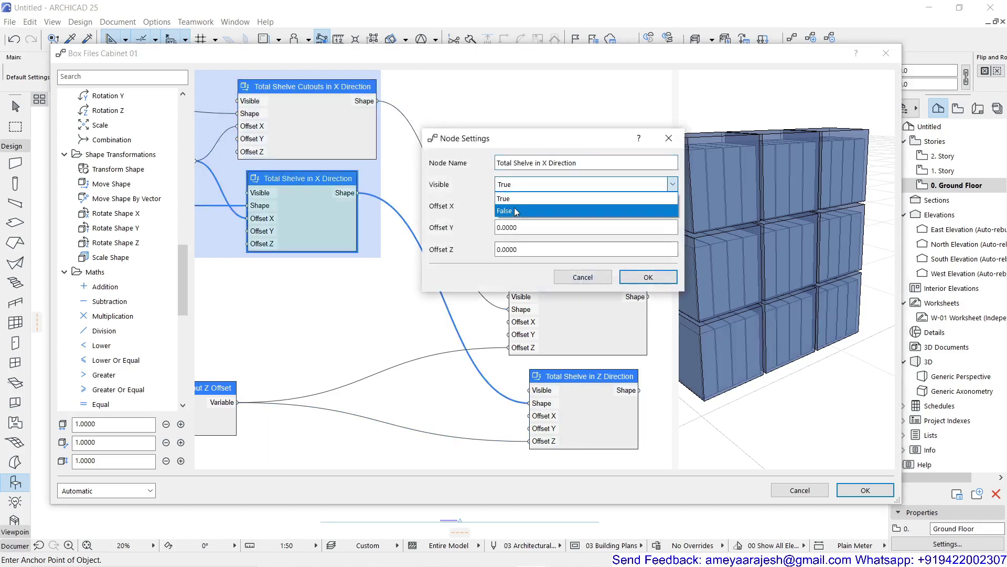
{"action": "left_click", "coordinate": [516, 211]}
{"action": "left_click", "coordinate": [644, 278]}
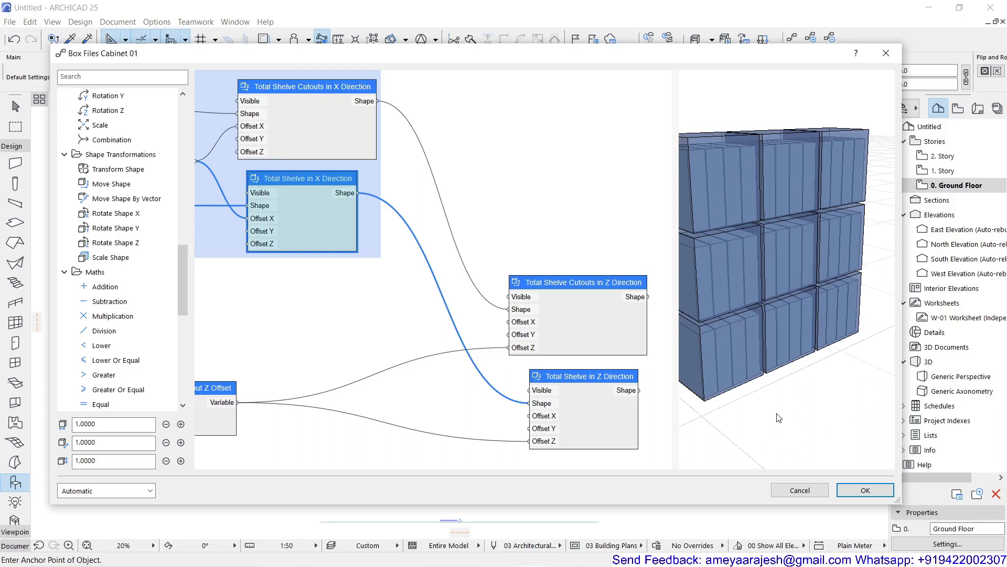
{"action": "scroll", "coordinate": [783, 405], "scroll_direction": "down", "scroll_amount": 3}
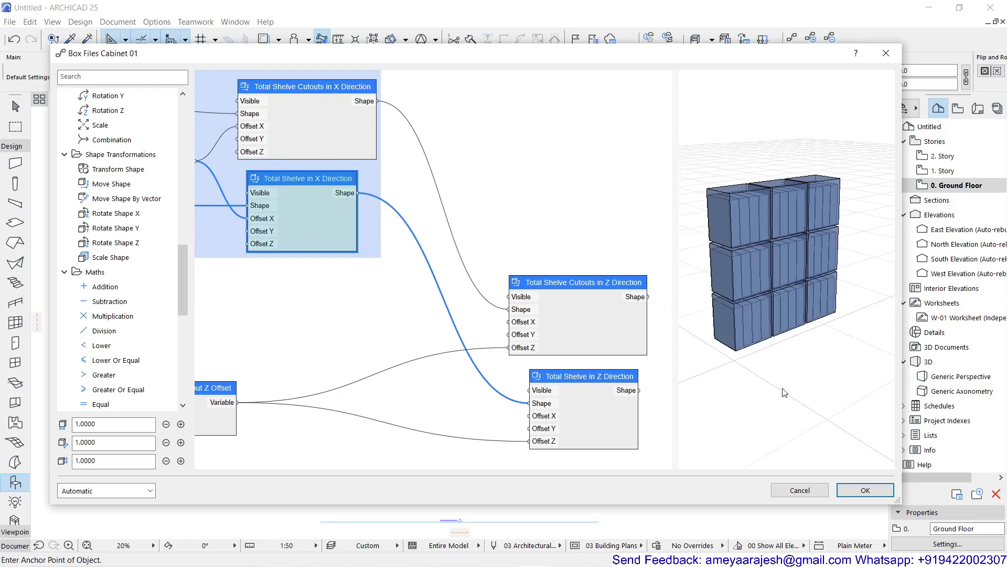
{"action": "scroll", "coordinate": [784, 399], "scroll_direction": "down", "scroll_amount": 3}
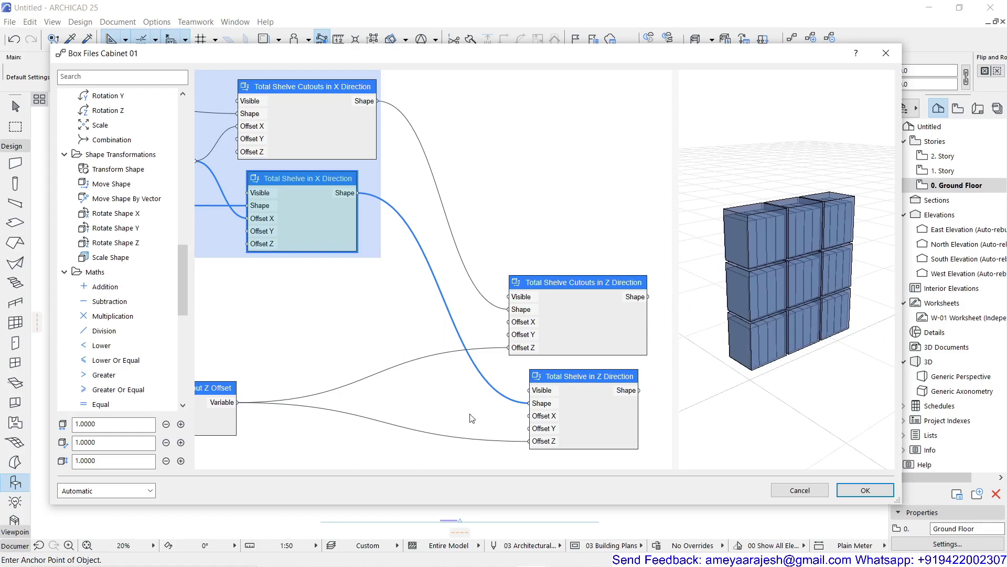
{"action": "scroll", "coordinate": [462, 417], "scroll_direction": "down", "scroll_amount": 2}
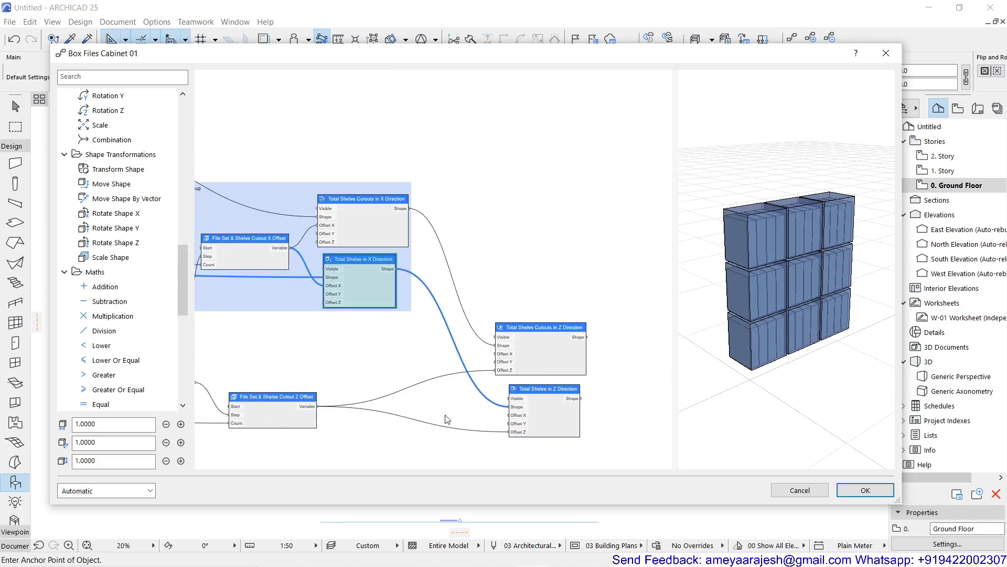
{"action": "scroll", "coordinate": [446, 415], "scroll_direction": "down", "scroll_amount": 2}
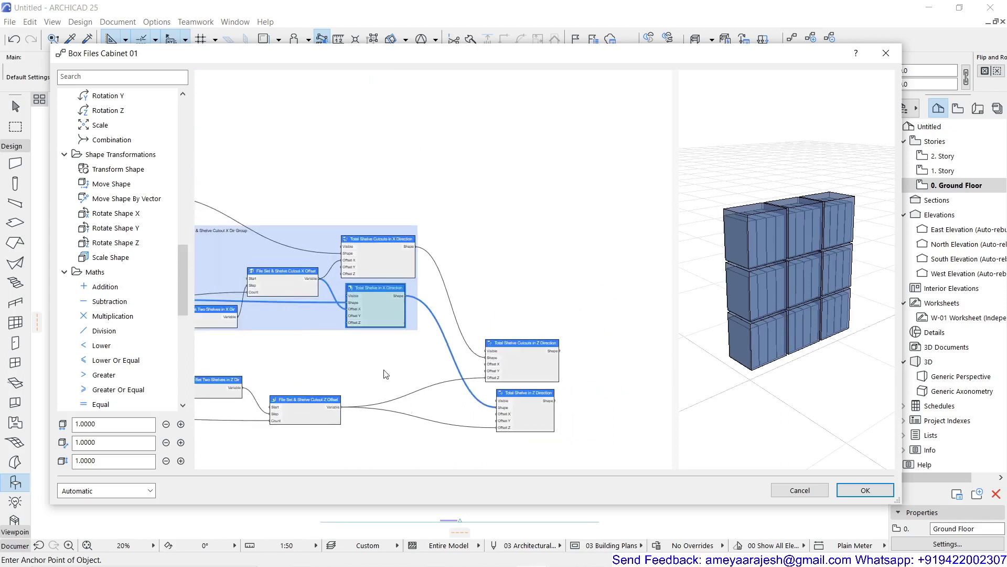
{"action": "middle_click_drag", "start_coordinate": [384, 373], "coordinate": [445, 376]}
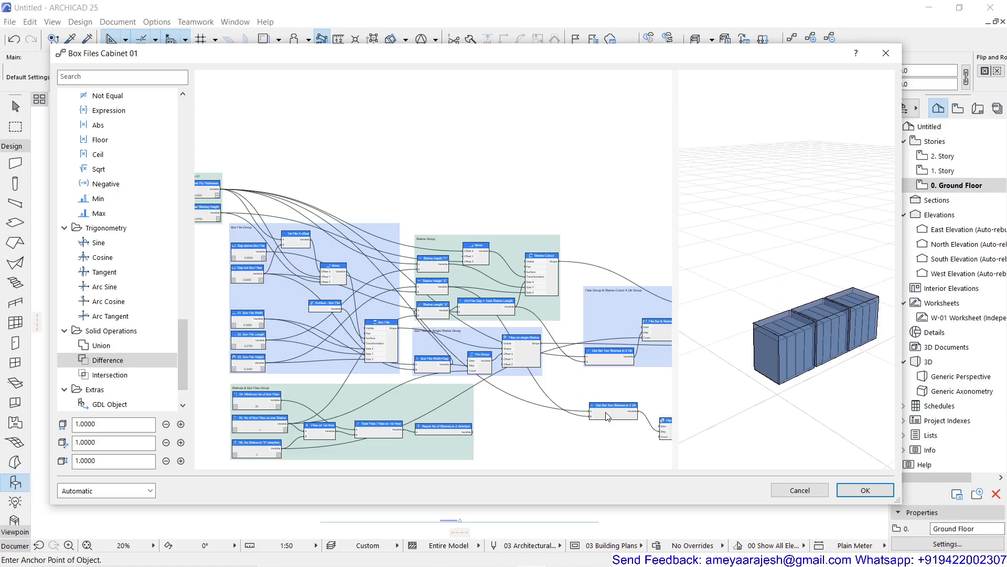
Step: Connect the Requir No of Shelves in Z direction output to the Count input of File Set & Shelve Cutout Z Offset
{"action": "scroll", "coordinate": [607, 415], "scroll_direction": "up", "scroll_amount": 8}
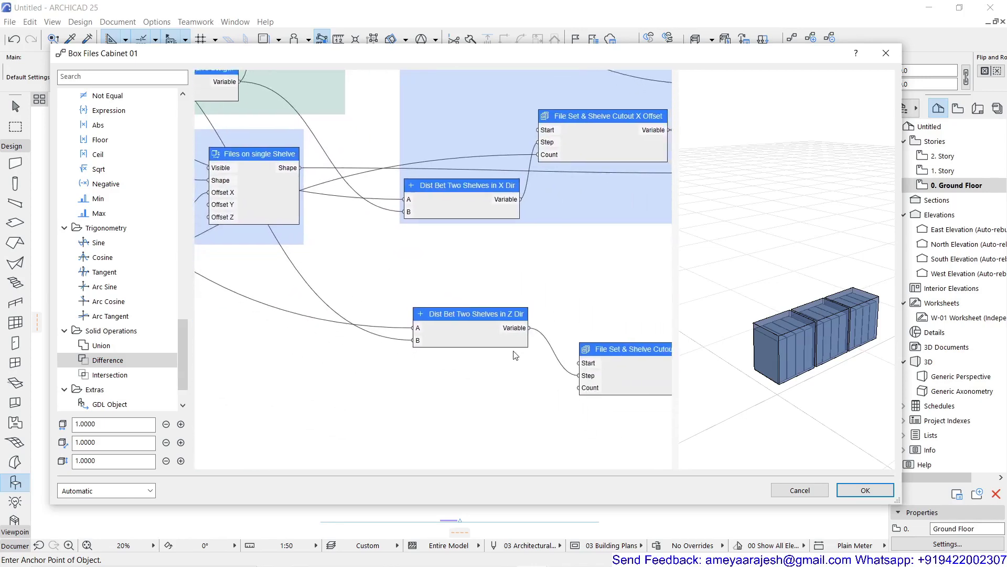
{"action": "scroll", "coordinate": [413, 284], "scroll_direction": "up", "scroll_amount": 3}
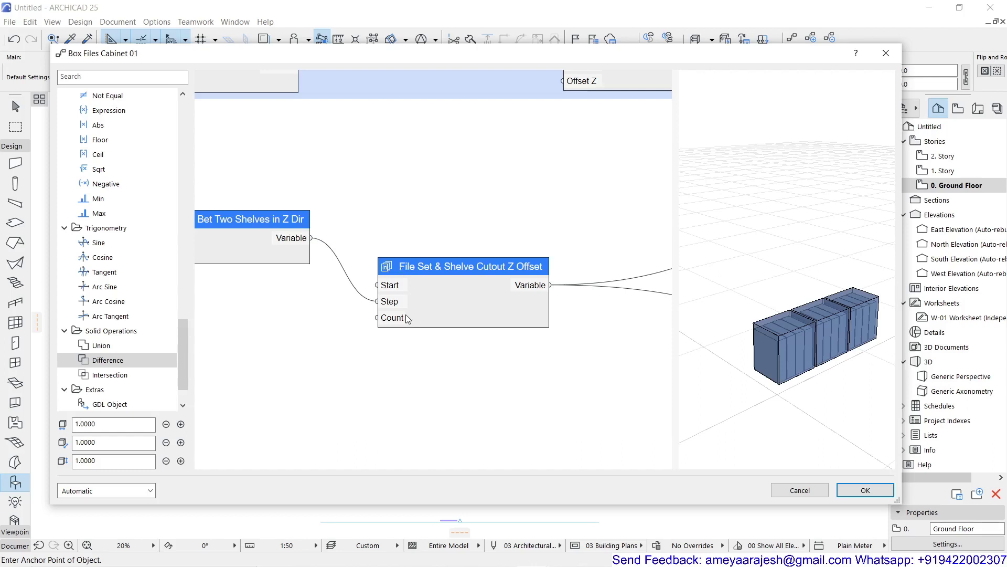
{"action": "scroll", "coordinate": [338, 279], "scroll_direction": "down", "scroll_amount": 3}
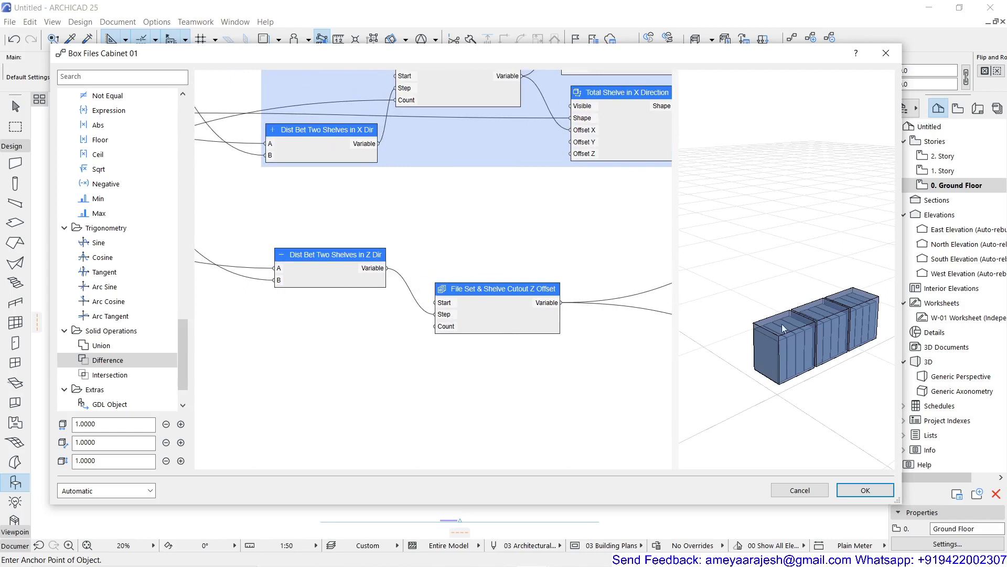
{"action": "scroll", "coordinate": [443, 341], "scroll_direction": "down", "scroll_amount": 1}
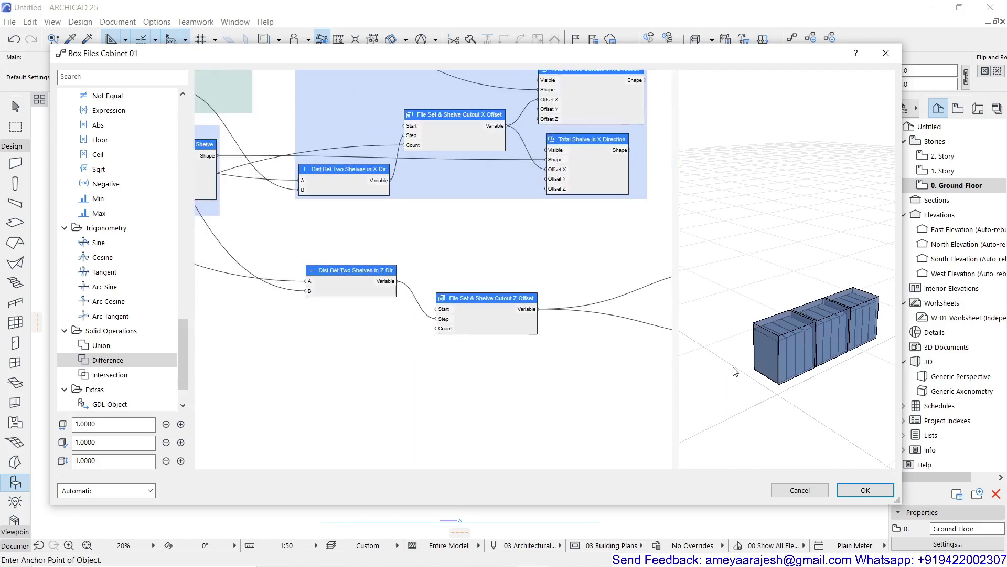
{"action": "scroll", "coordinate": [389, 349], "scroll_direction": "down", "scroll_amount": 2}
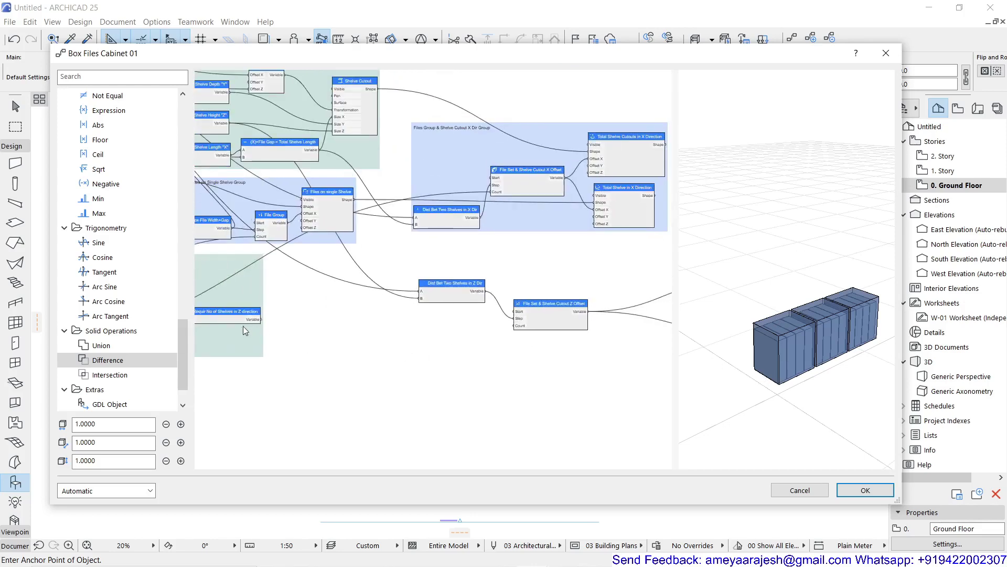
{"action": "scroll", "coordinate": [243, 327], "scroll_direction": "up", "scroll_amount": 2}
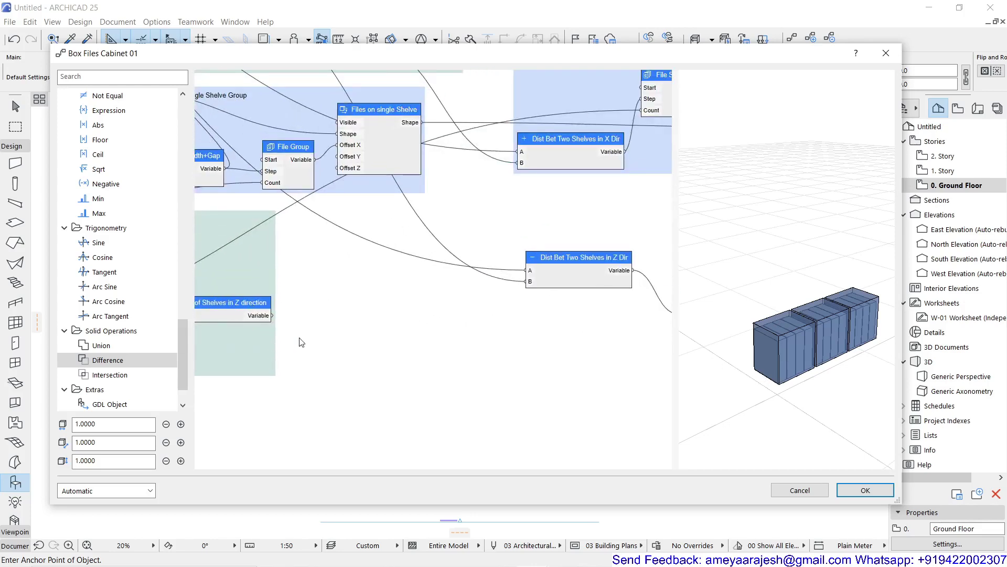
{"action": "middle_click_drag", "start_coordinate": [302, 342], "coordinate": [424, 349]}
{"action": "scroll", "coordinate": [300, 319], "scroll_direction": "up", "scroll_amount": 2}
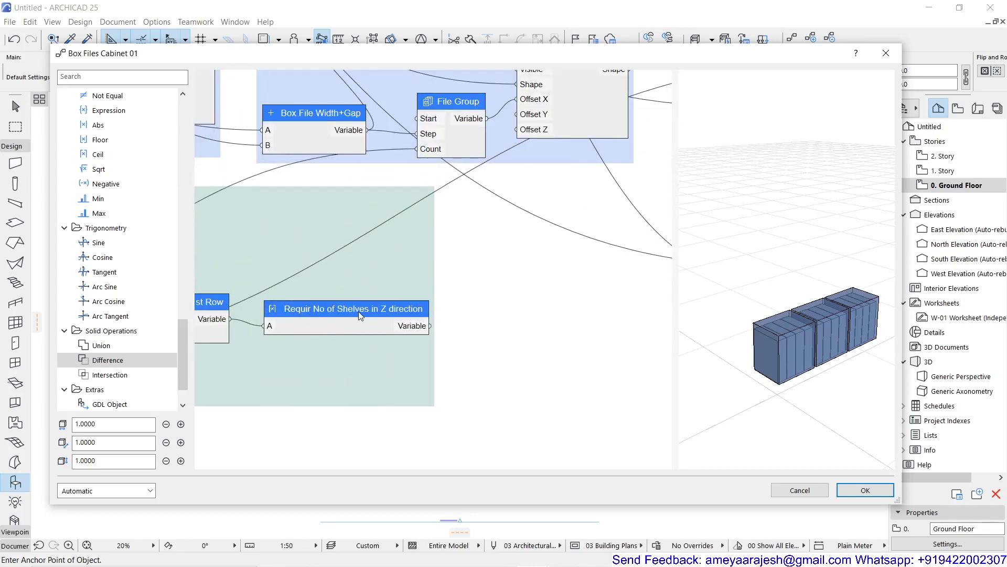
{"action": "scroll", "coordinate": [454, 344], "scroll_direction": "down", "scroll_amount": 3}
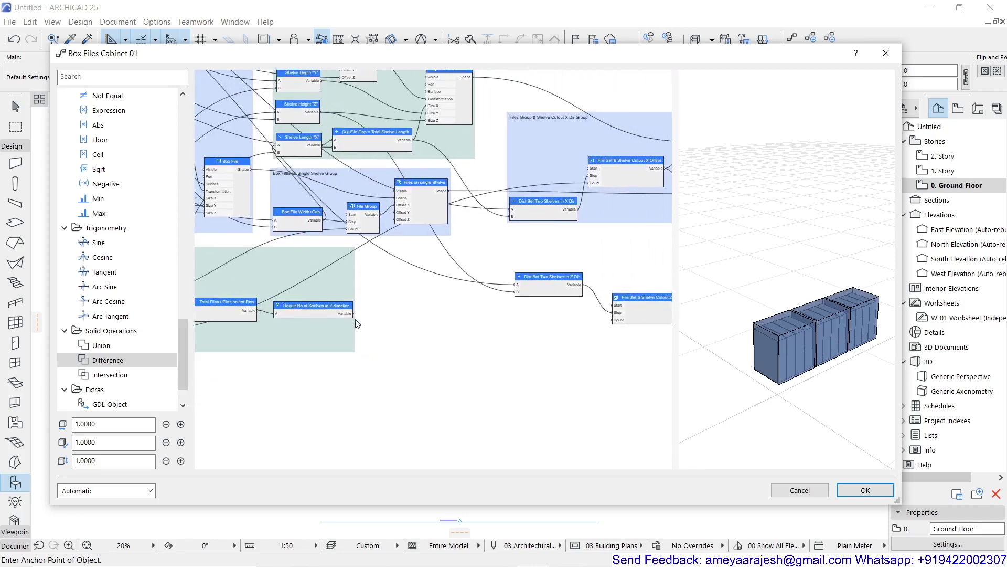
{"action": "left_click_drag", "start_coordinate": [353, 314], "coordinate": [612, 326]}
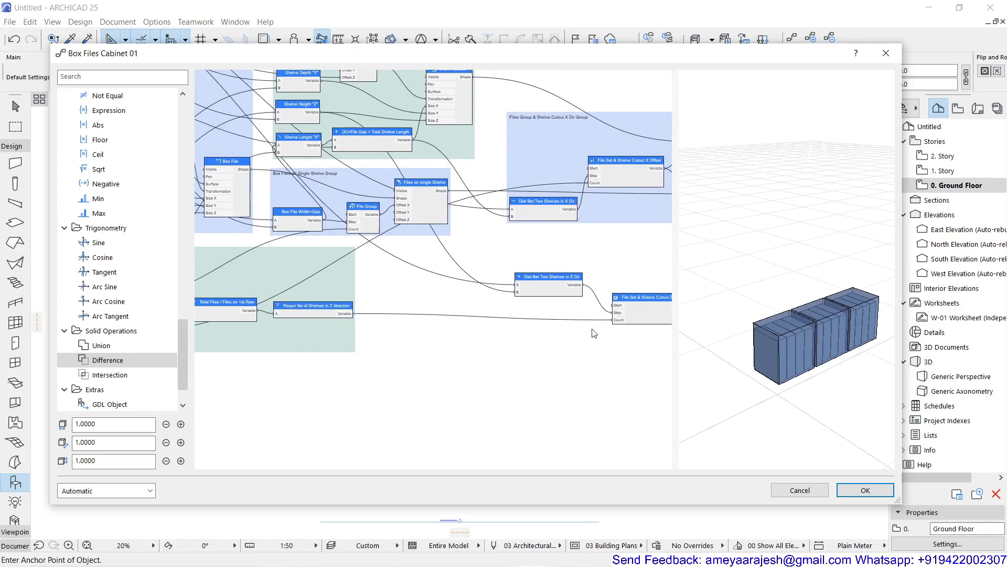
Step: Connect the Shape output of Total Shelve in X Direction to the Shape input of Total Shelve in Z Direction
{"action": "scroll", "coordinate": [393, 283], "scroll_direction": "up", "scroll_amount": 3}
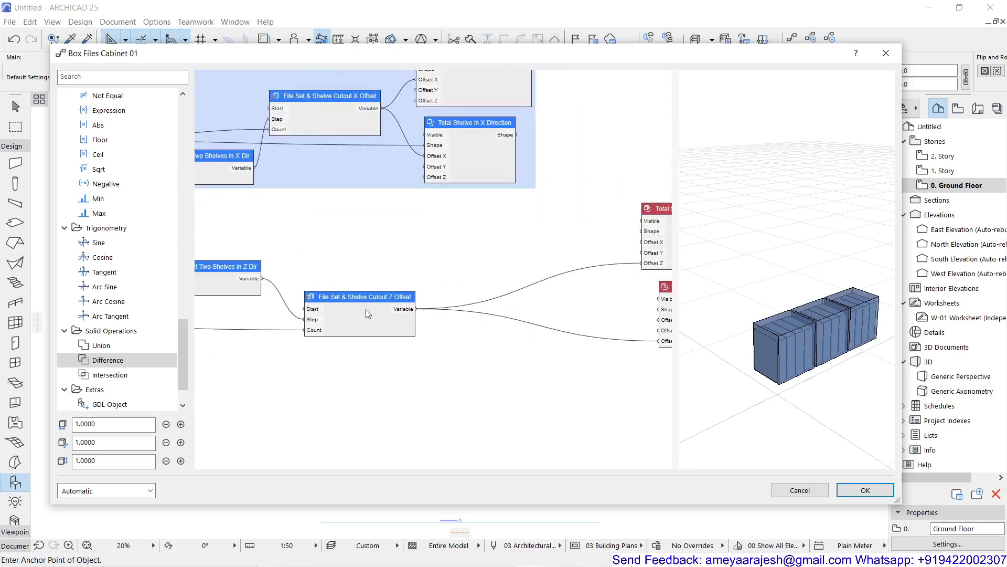
{"action": "scroll", "coordinate": [364, 310], "scroll_direction": "up", "scroll_amount": 2}
{"action": "scroll", "coordinate": [288, 283], "scroll_direction": "down", "scroll_amount": 3}
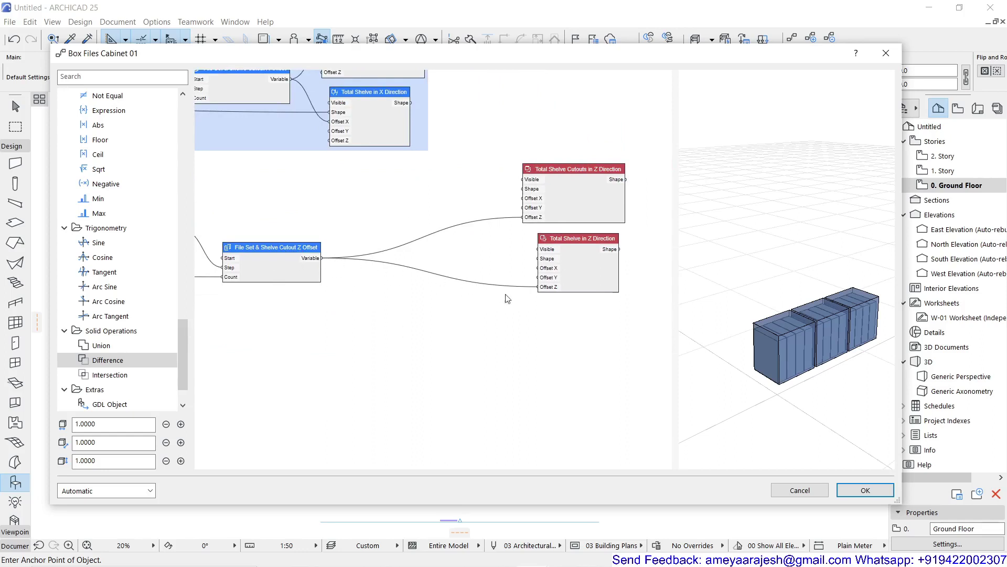
{"action": "left_click", "coordinate": [580, 240]}
{"action": "scroll", "coordinate": [585, 239], "scroll_direction": "up", "scroll_amount": 2}
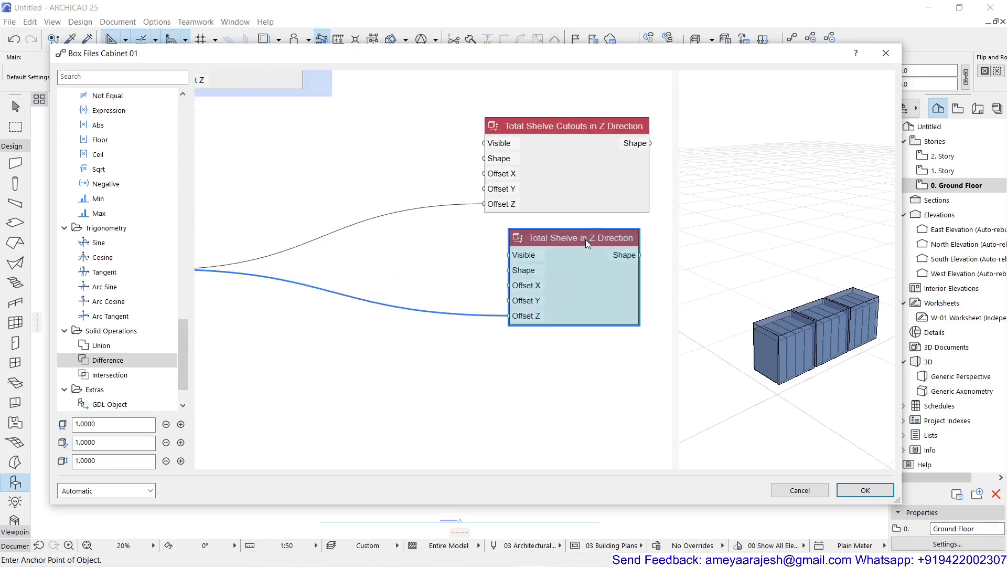
{"action": "middle_click_drag", "start_coordinate": [559, 244], "coordinate": [378, 229]}
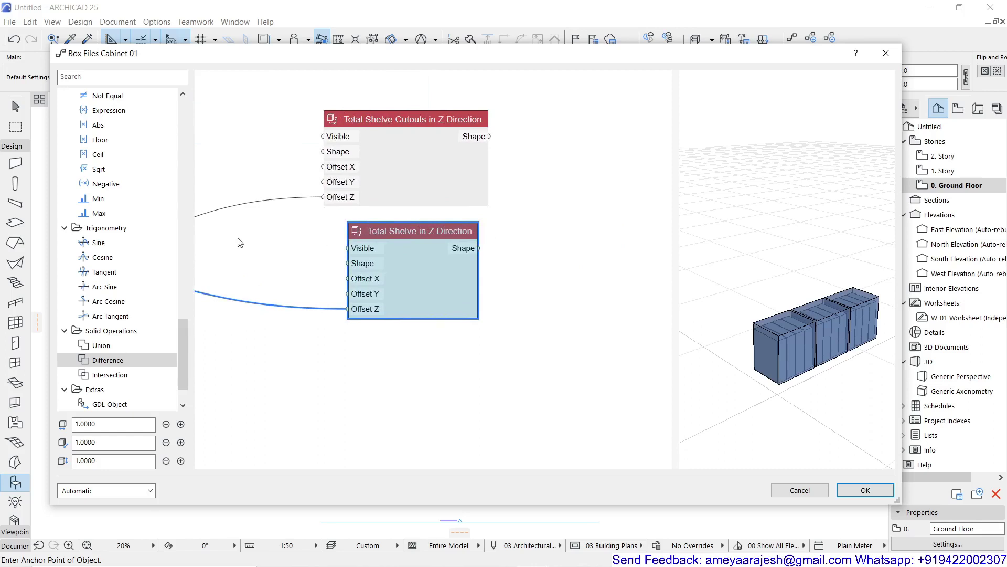
{"action": "left_click_drag", "start_coordinate": [184, 341], "coordinate": [191, 271]}
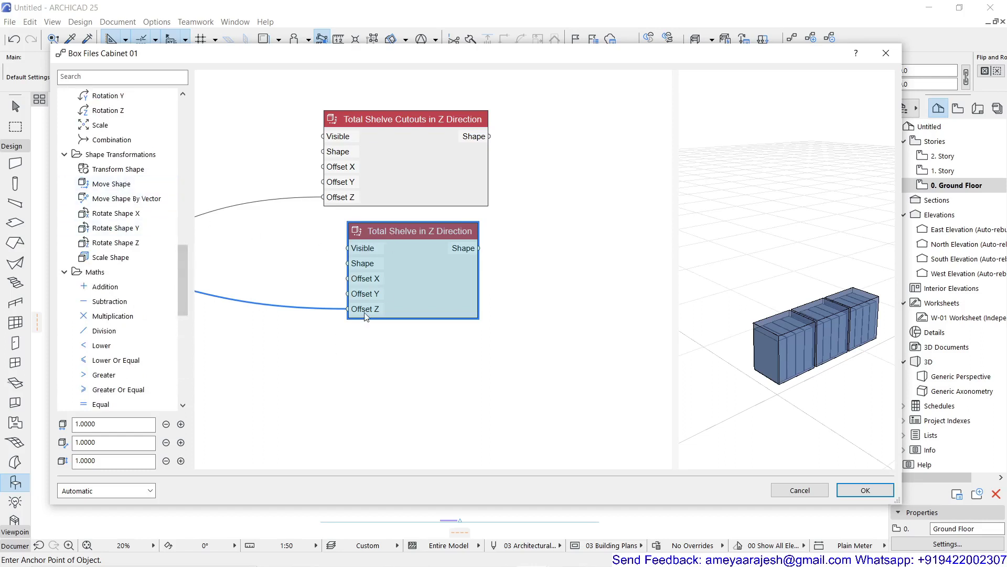
{"action": "scroll", "coordinate": [332, 353], "scroll_direction": "down", "scroll_amount": 3}
{"action": "scroll", "coordinate": [288, 360], "scroll_direction": "left", "scroll_amount": 3}
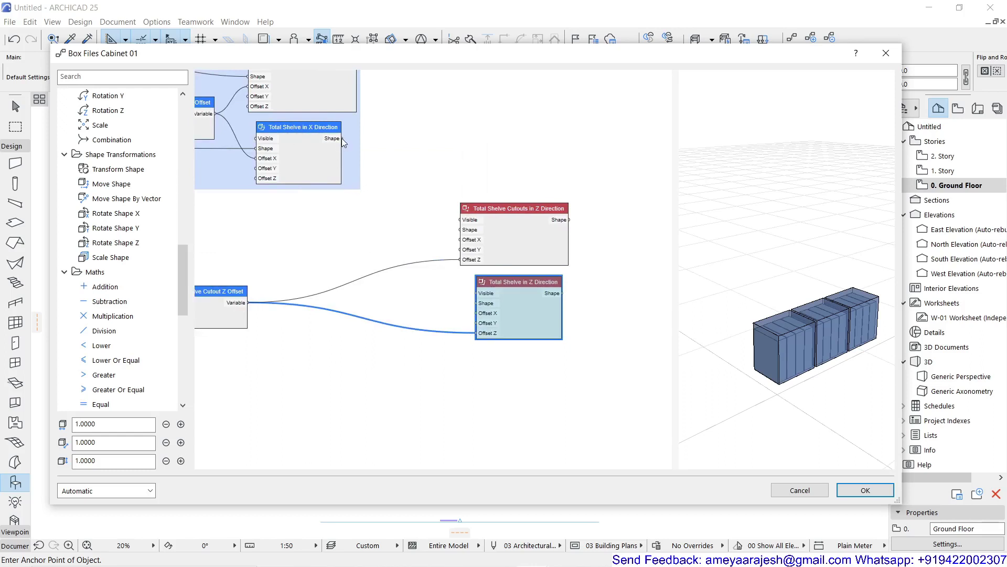
{"action": "left_click_drag", "start_coordinate": [341, 137], "coordinate": [475, 310]}
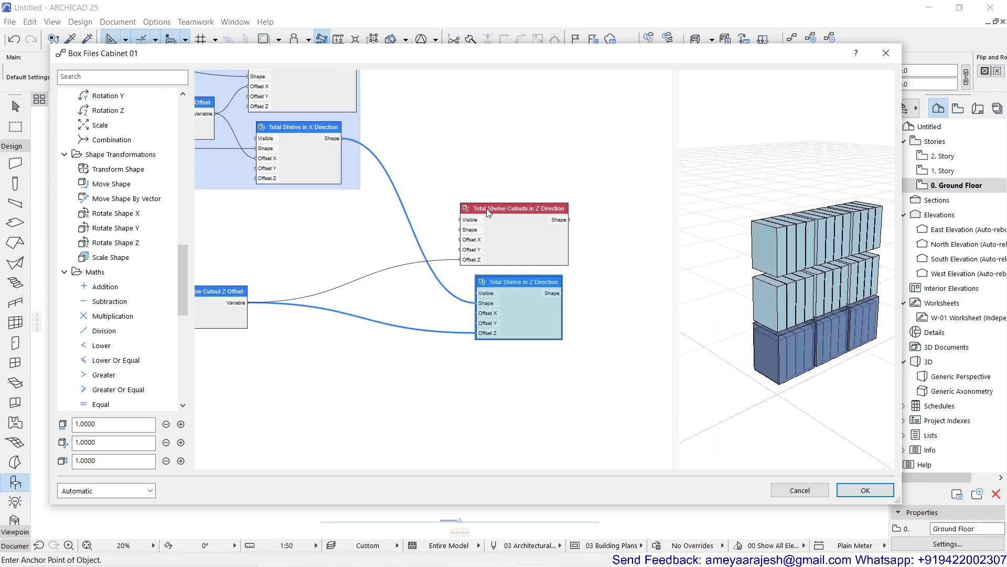
Step: Connect the Shape output of Total Shelve Cutouts in X Direction to the Shape input of Total Shelve Cutouts in Z Direction
{"action": "scroll", "coordinate": [490, 207], "scroll_direction": "up", "scroll_amount": 1}
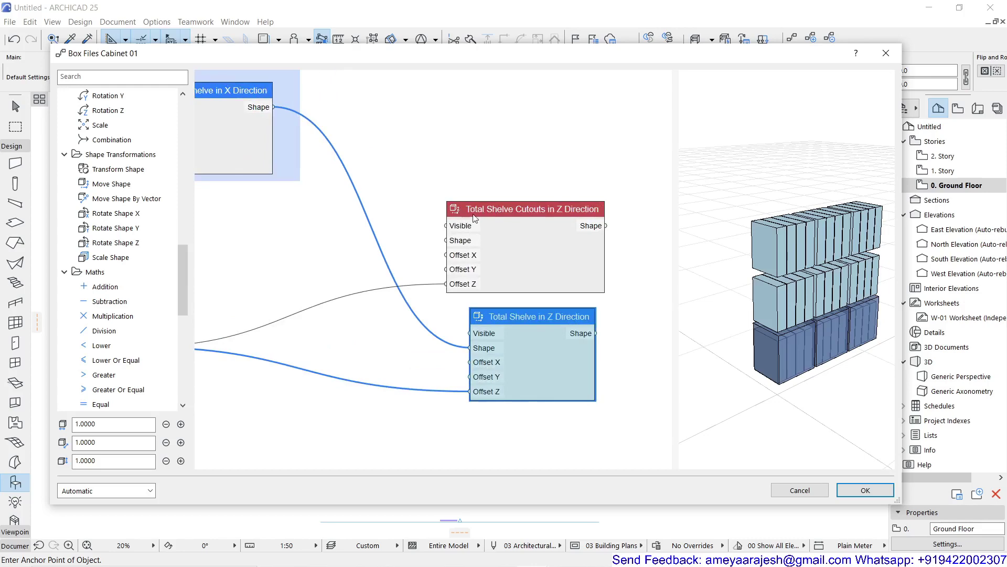
{"action": "scroll", "coordinate": [487, 282], "scroll_direction": "down", "scroll_amount": 2}
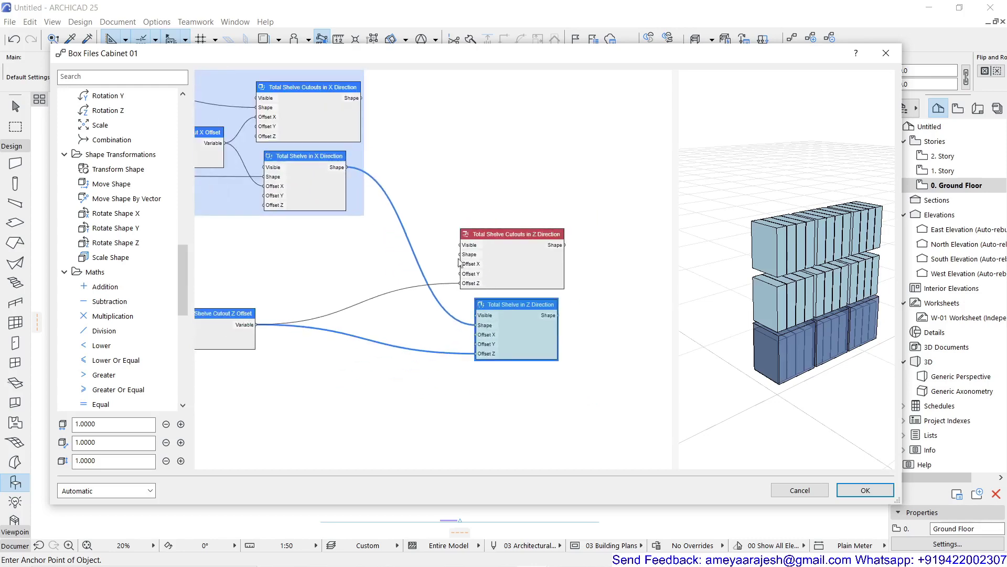
{"action": "scroll", "coordinate": [315, 93], "scroll_direction": "up", "scroll_amount": 2}
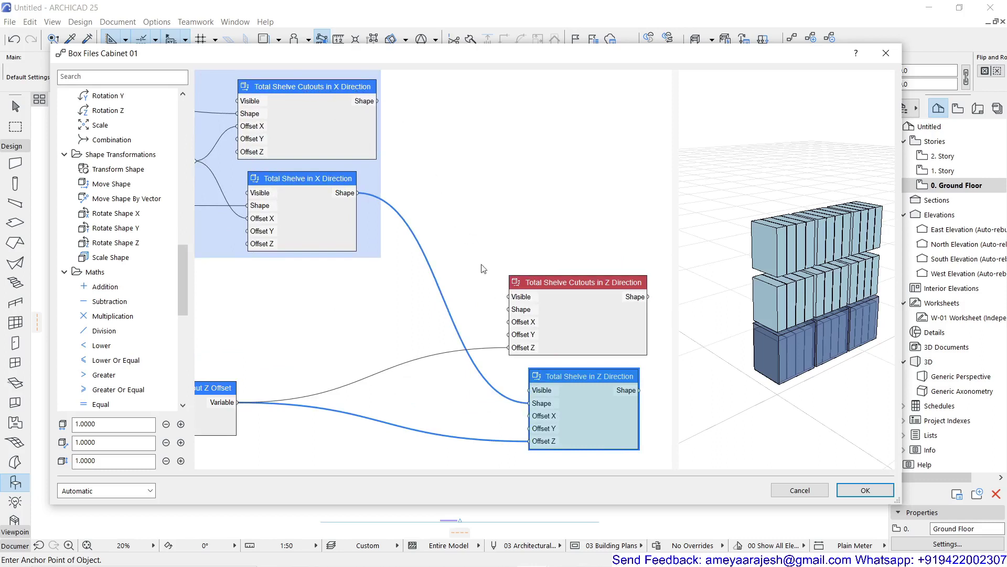
{"action": "left_click_drag", "start_coordinate": [378, 102], "coordinate": [508, 309]}
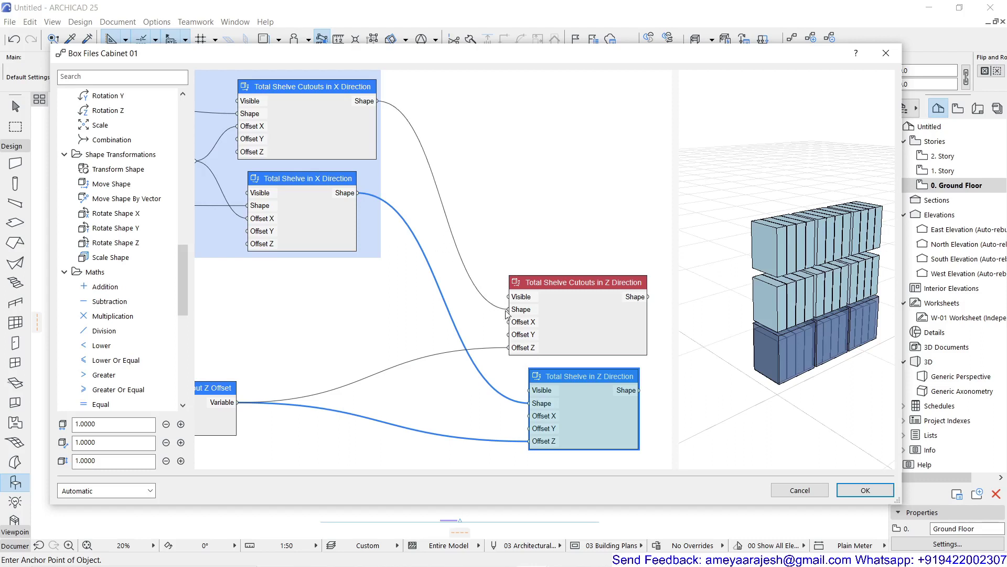
{"action": "scroll", "coordinate": [824, 305], "scroll_direction": "up", "scroll_amount": 5}
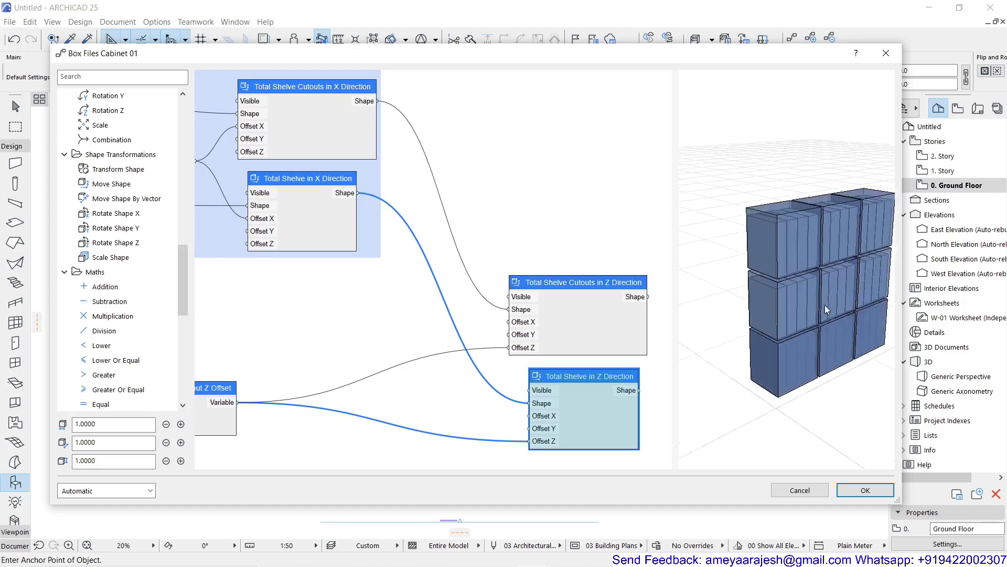
{"action": "left_click_drag", "start_coordinate": [737, 260], "coordinate": [744, 258]}
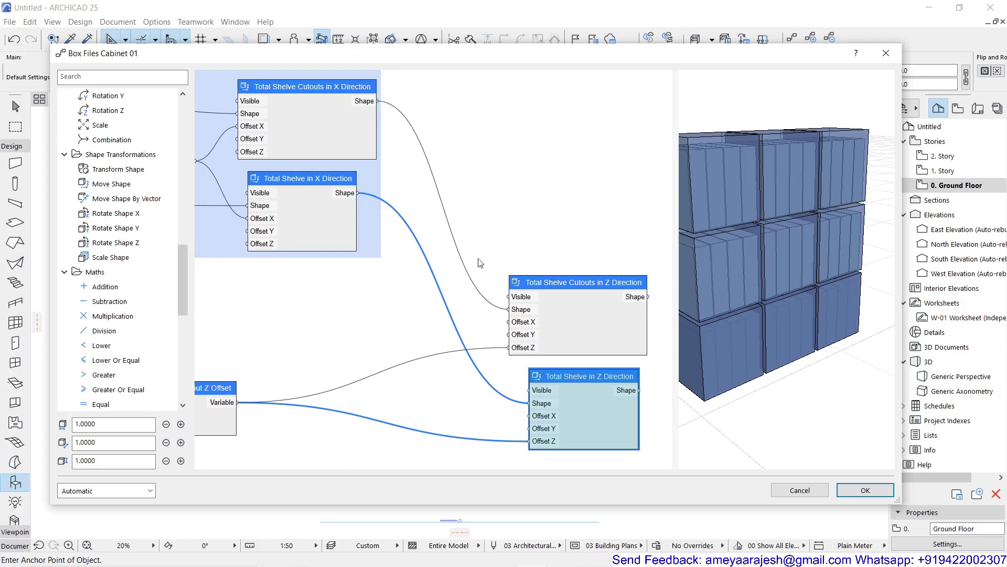
Step: Set the Visible option of the Total Shelve Cutouts in X Direction node to False
{"action": "double_click", "coordinate": [302, 86]}
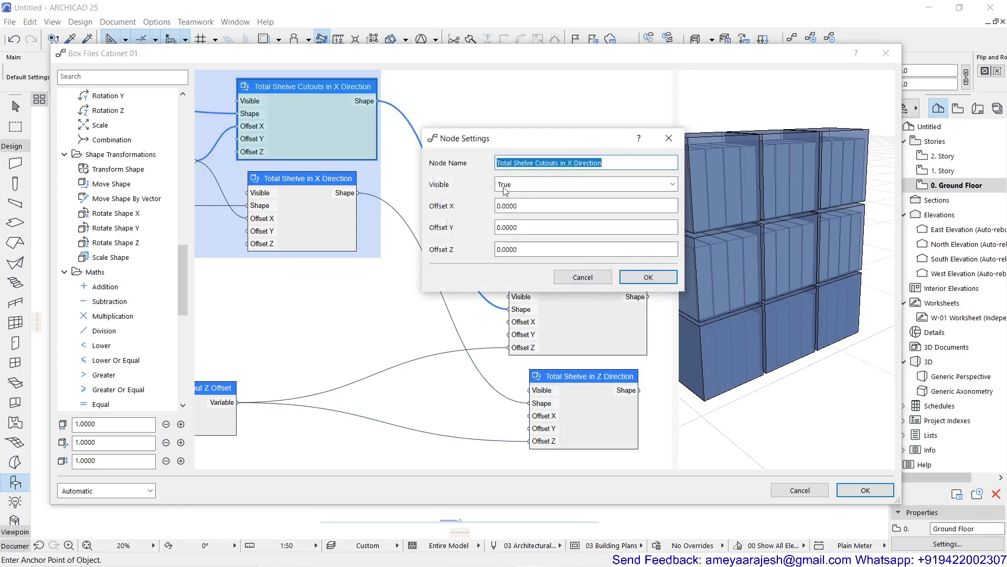
{"action": "left_click", "coordinate": [530, 184]}
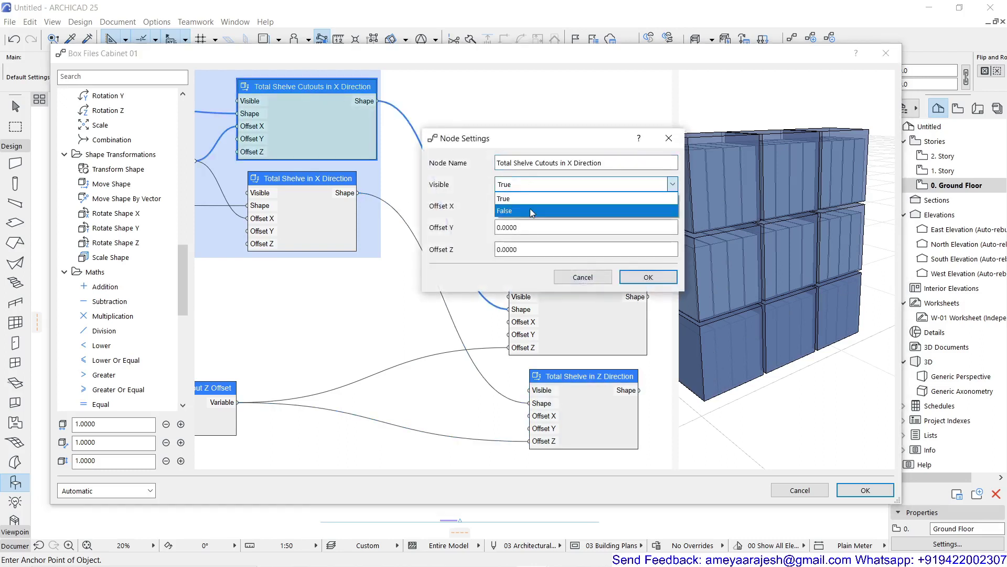
{"action": "left_click", "coordinate": [530, 210]}
{"action": "left_click", "coordinate": [647, 276]}
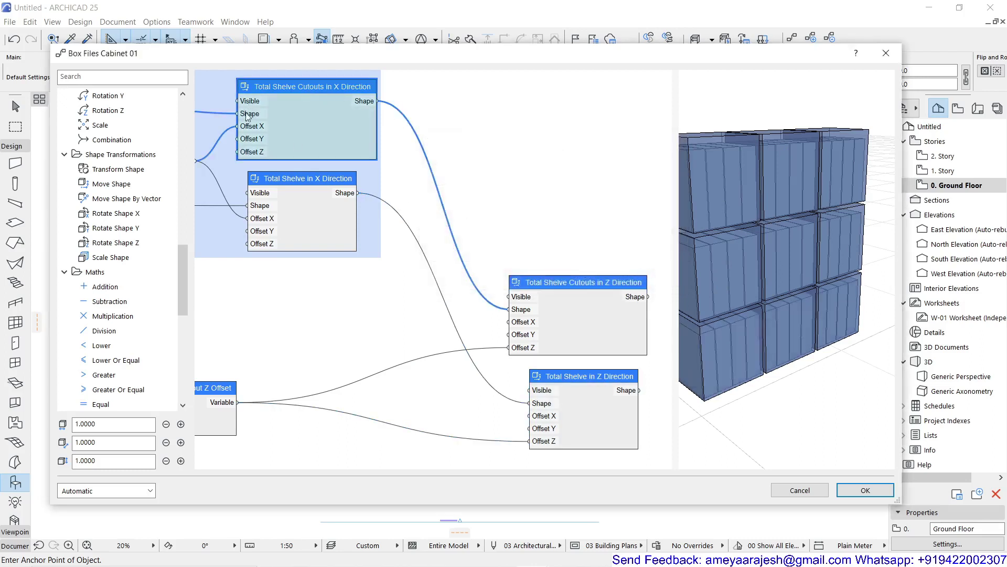
Step: Set the Visible option of the Total Shelve in X Direction node to False
{"action": "double_click", "coordinate": [296, 180]}
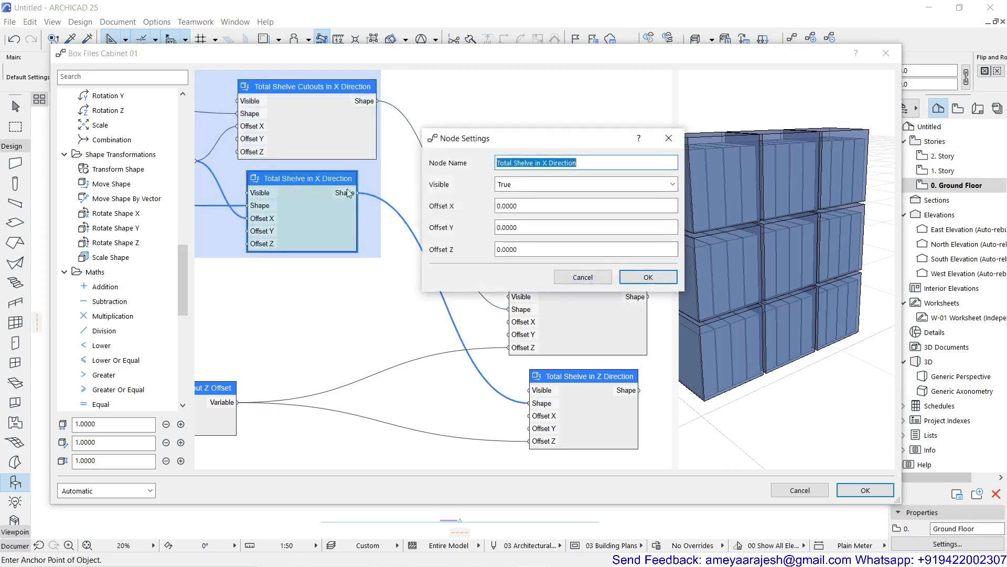
{"action": "left_click", "coordinate": [518, 185]}
{"action": "left_click", "coordinate": [516, 210]}
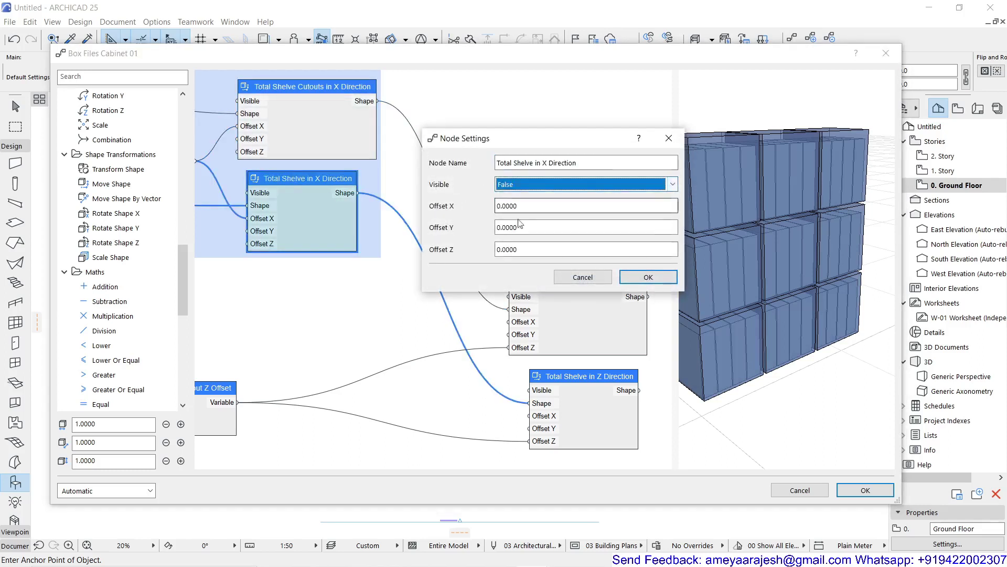
{"action": "left_click", "coordinate": [647, 277]}
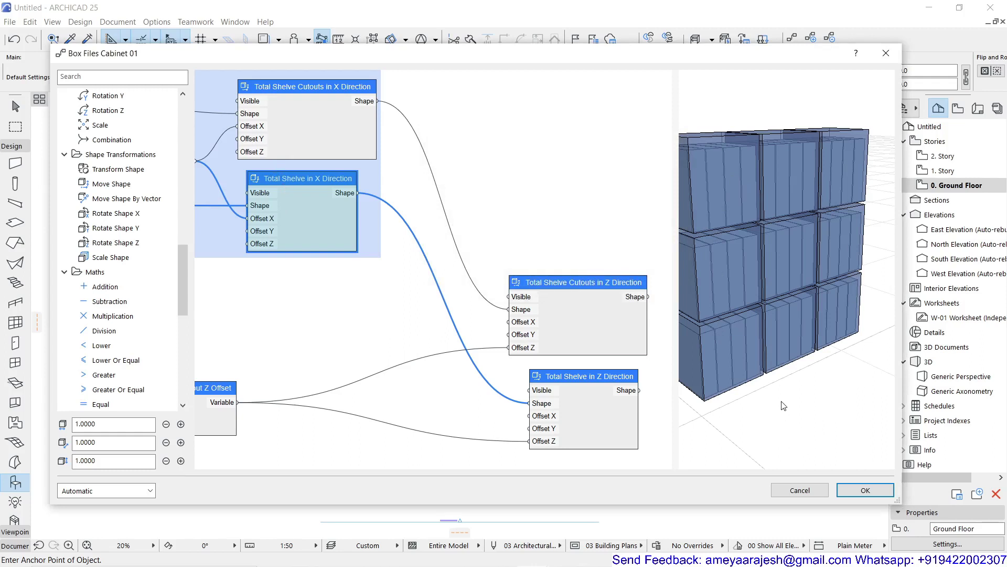
Step: Paste the copied Cabinet block with its surface, width and depth nodes and place them above the X direction group
{"action": "scroll", "coordinate": [783, 406], "scroll_direction": "down", "scroll_amount": 3}
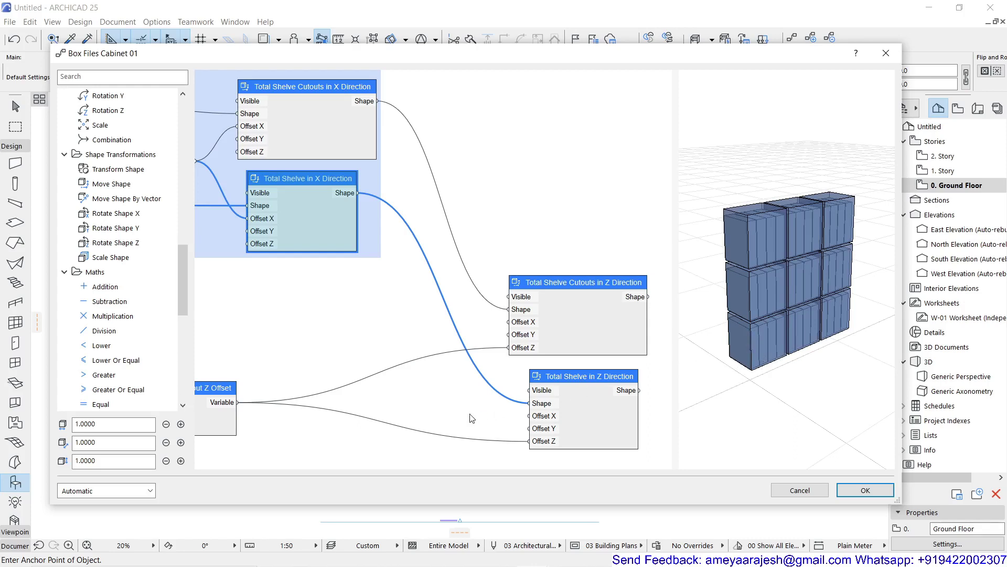
{"action": "scroll", "coordinate": [472, 418], "scroll_direction": "down", "scroll_amount": 1}
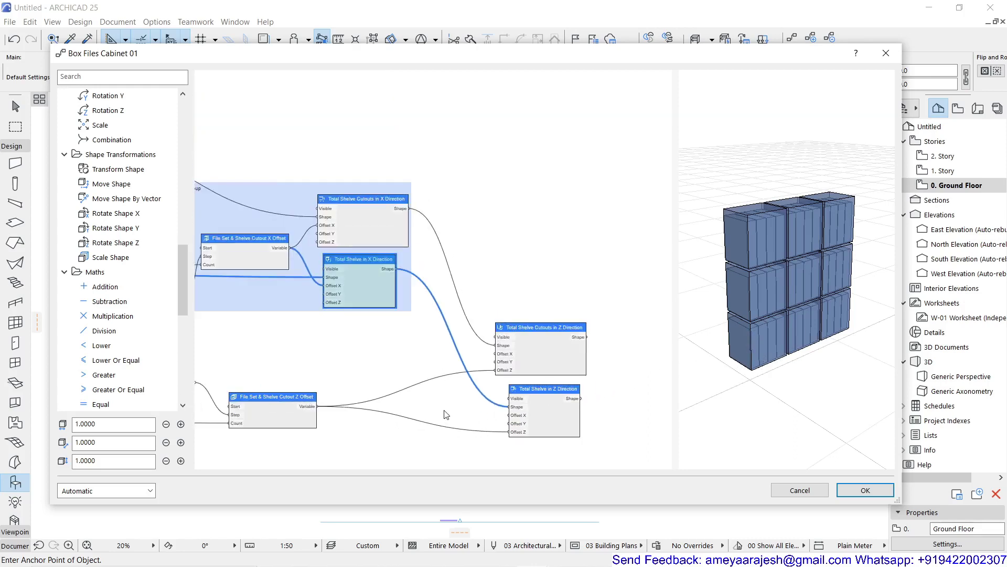
{"action": "scroll", "coordinate": [446, 418], "scroll_direction": "down", "scroll_amount": 1}
{"action": "middle_click_drag", "start_coordinate": [382, 371], "coordinate": [445, 374]}
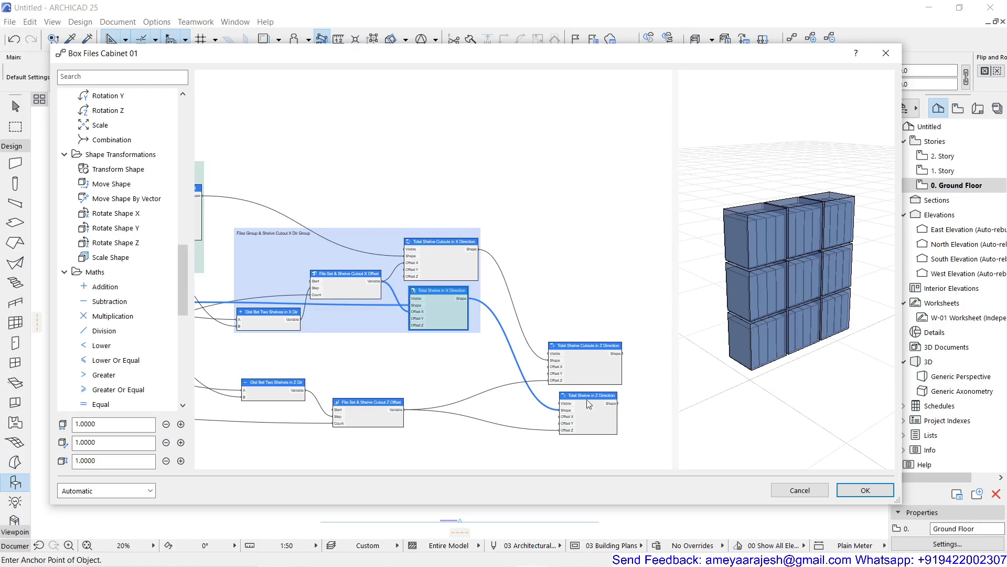
{"action": "scroll", "coordinate": [551, 409], "scroll_direction": "down", "scroll_amount": 2}
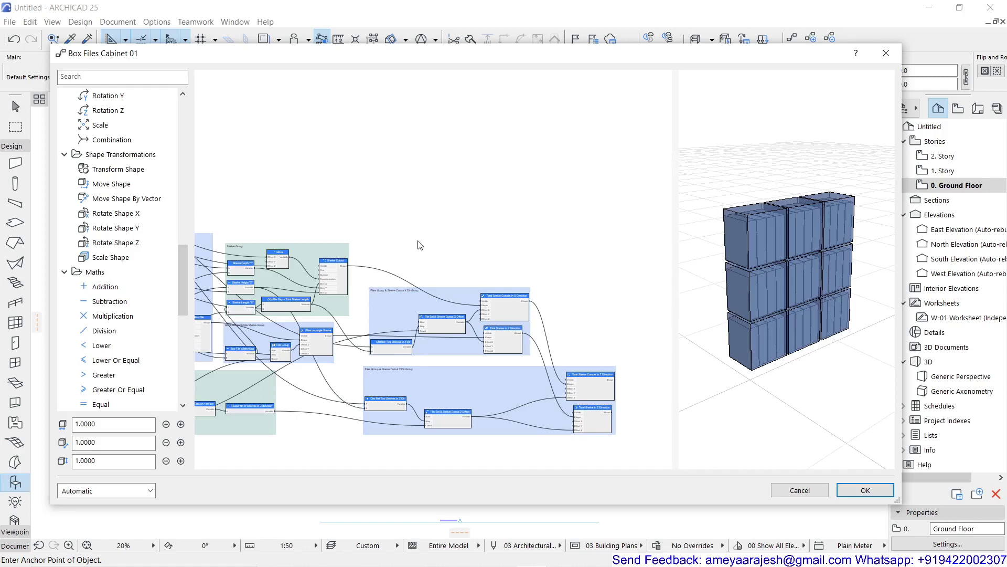
{"action": "key", "text": "ctrl+v"}
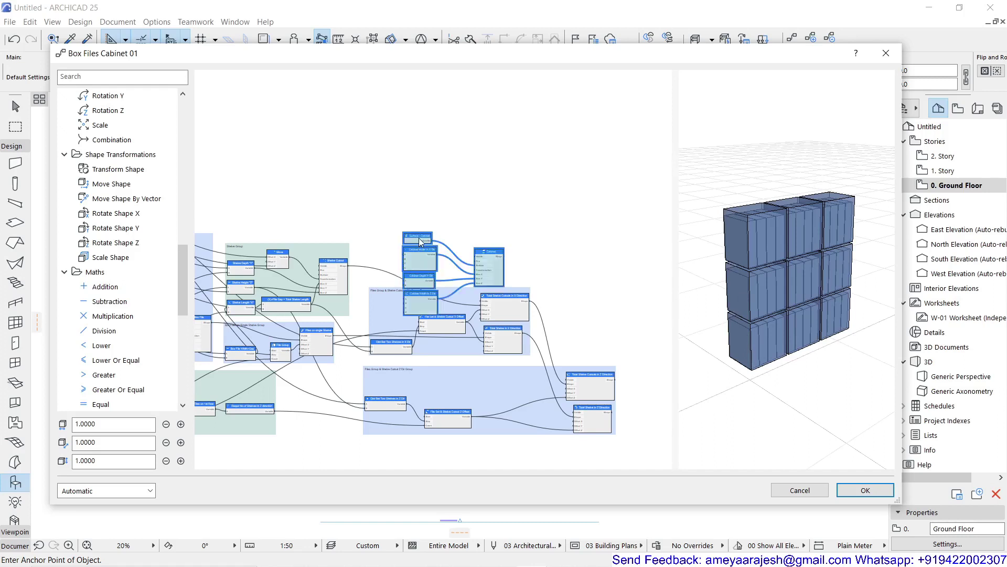
{"action": "left_click_drag", "start_coordinate": [420, 245], "coordinate": [412, 190]}
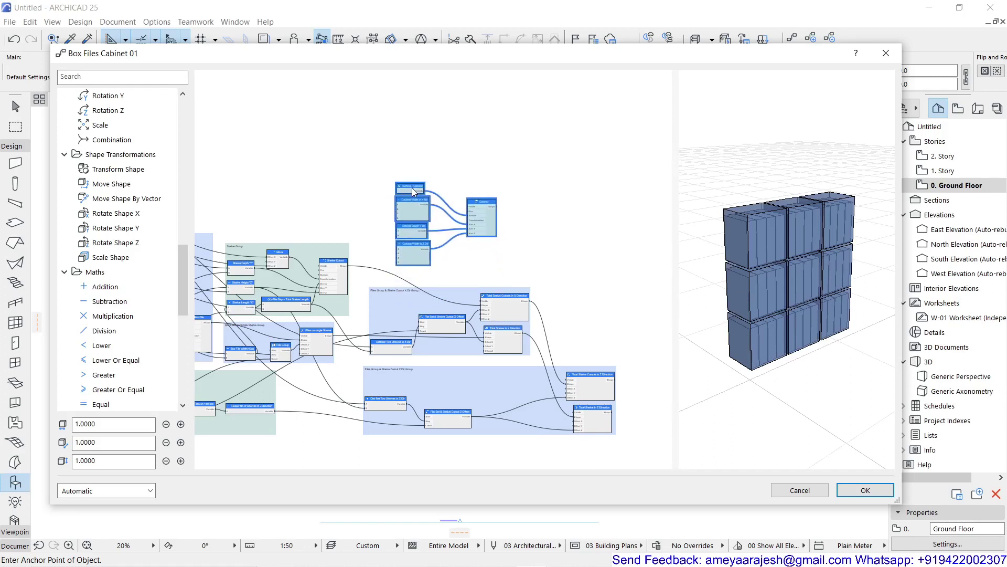
{"action": "scroll", "coordinate": [411, 187], "scroll_direction": "up", "scroll_amount": 6}
{"action": "scroll", "coordinate": [414, 205], "scroll_direction": "down", "scroll_amount": 5}
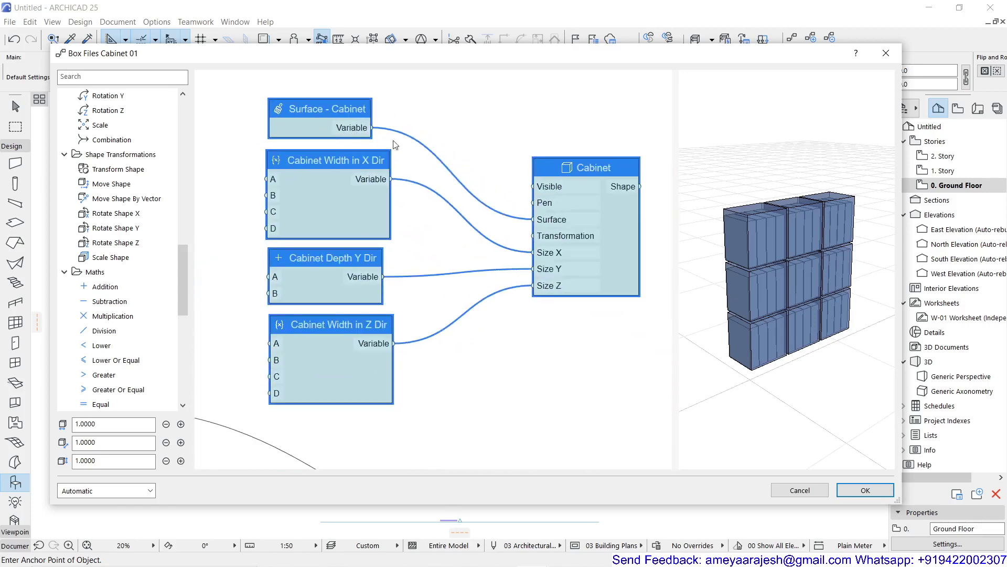
Step: Add a Maths Expression node to the graph between the cabinet size nodes and the Cabinet block
{"action": "left_click", "coordinate": [576, 168]}
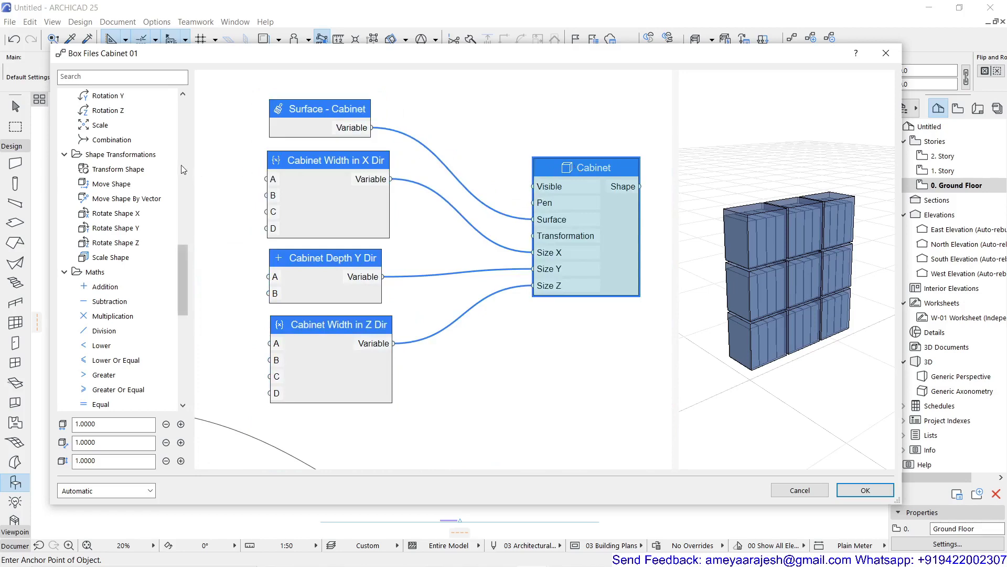
{"action": "left_click", "coordinate": [180, 131]}
{"action": "scroll", "coordinate": [180, 131], "scroll_direction": "up", "scroll_amount": 4}
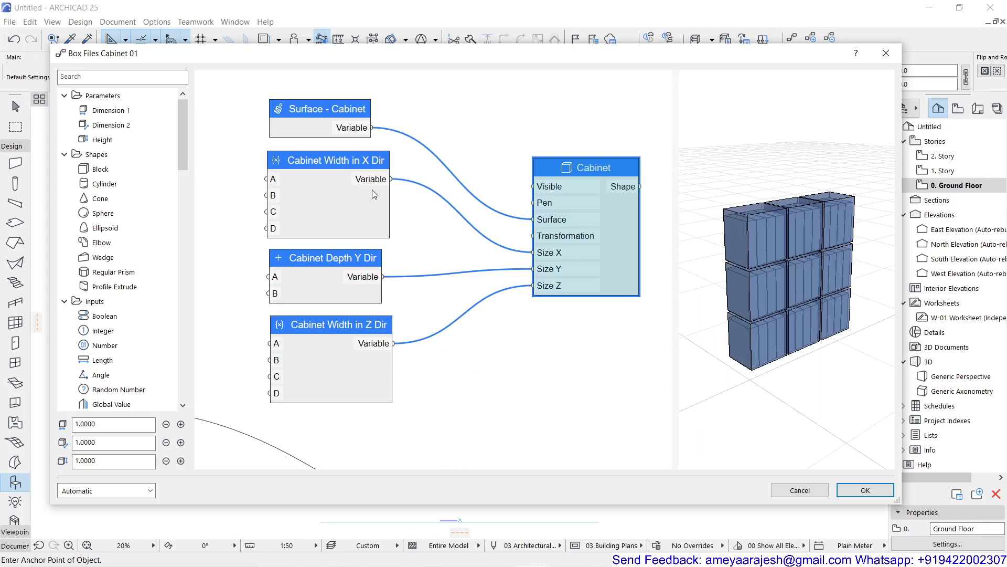
{"action": "left_click", "coordinate": [424, 242]}
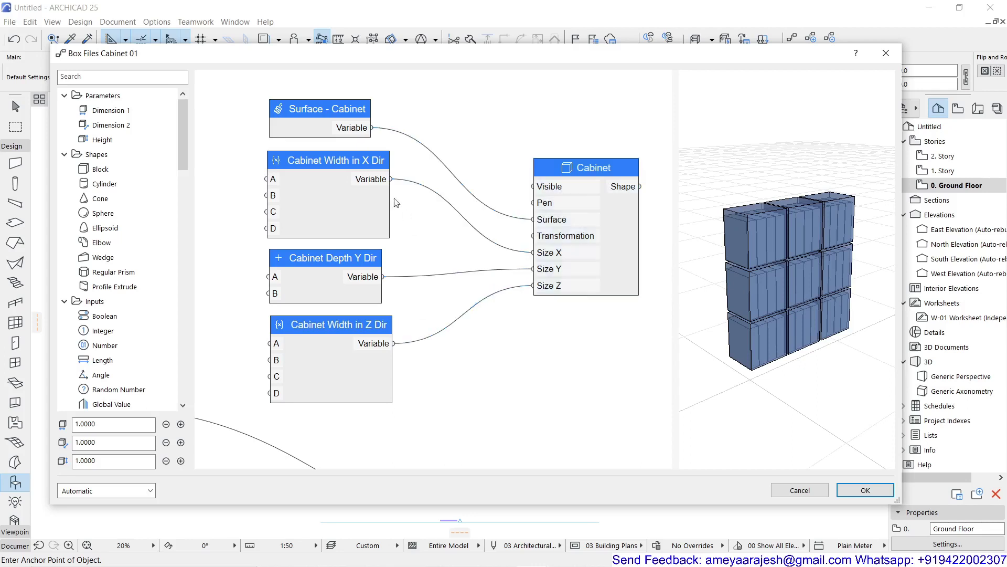
{"action": "left_click", "coordinate": [296, 163]}
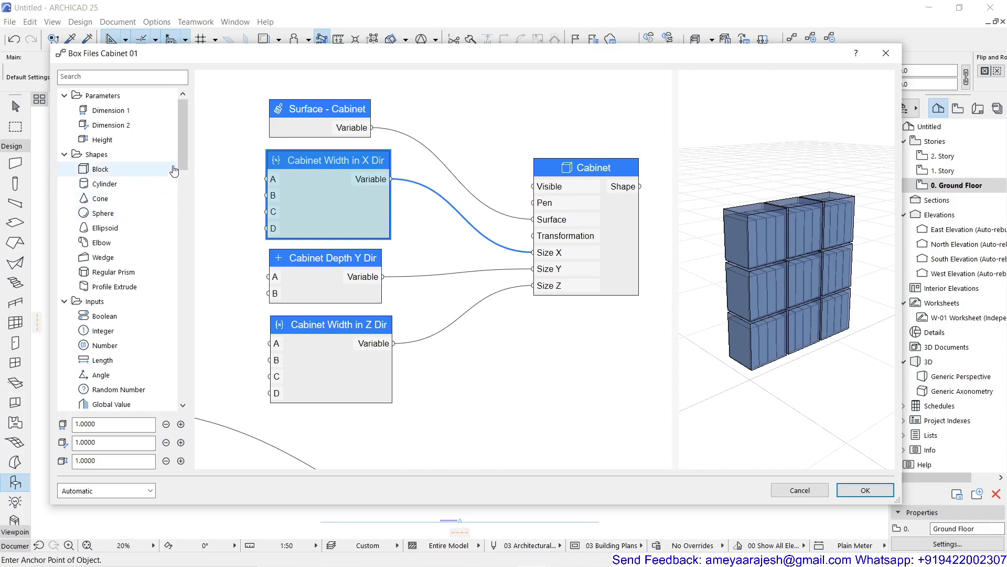
{"action": "left_click_drag", "start_coordinate": [185, 140], "coordinate": [189, 309]}
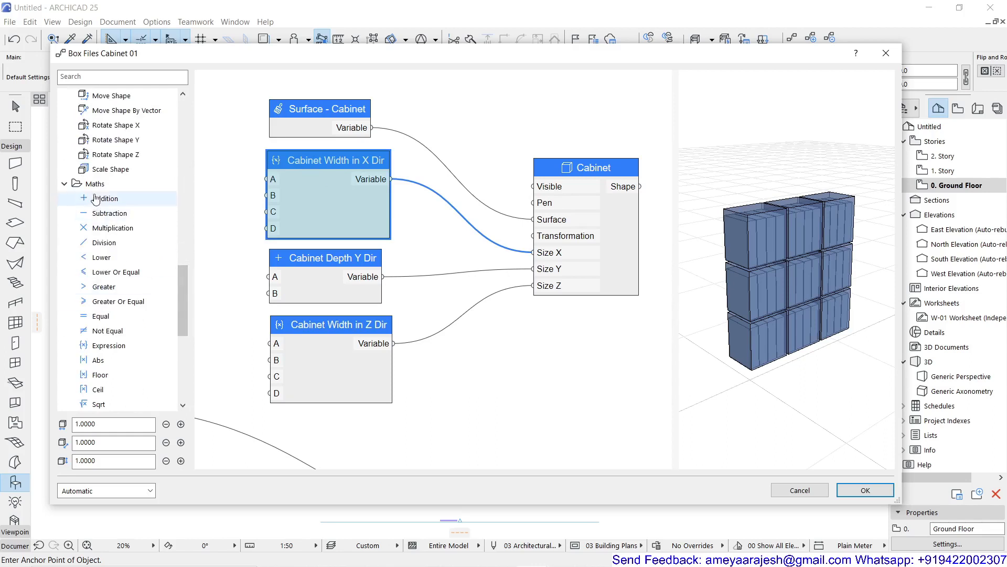
{"action": "left_click", "coordinate": [122, 349]}
{"action": "double_click", "coordinate": [121, 349]}
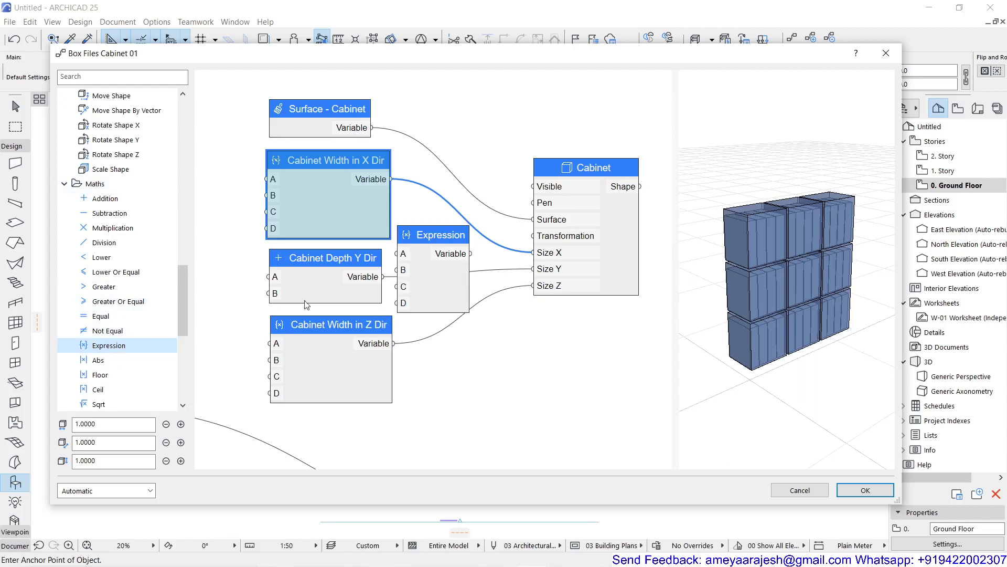
Step: Review the default formula in the new Expression node's settings without changing it
{"action": "double_click", "coordinate": [438, 240]}
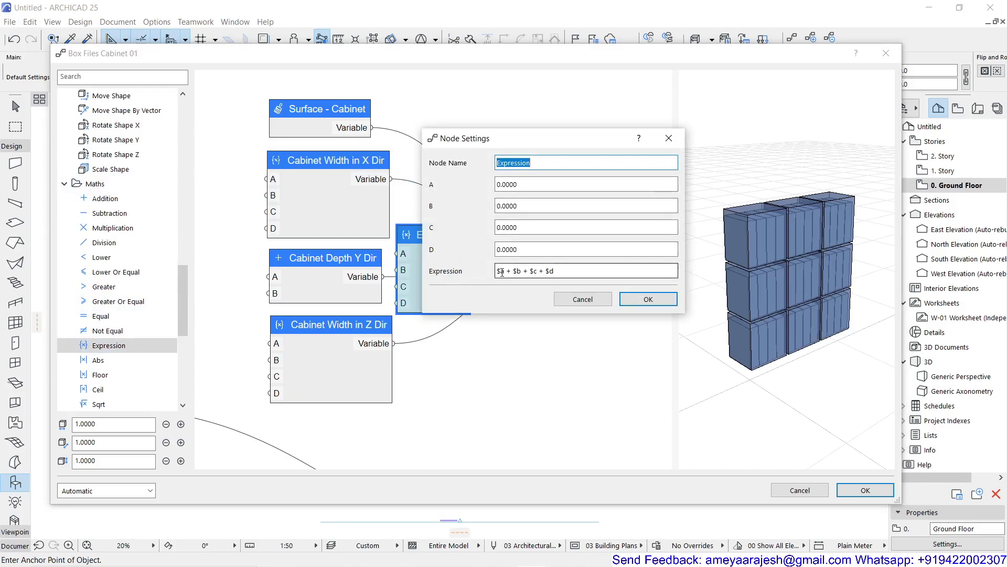
{"action": "left_click_drag", "start_coordinate": [574, 272], "coordinate": [495, 273]}
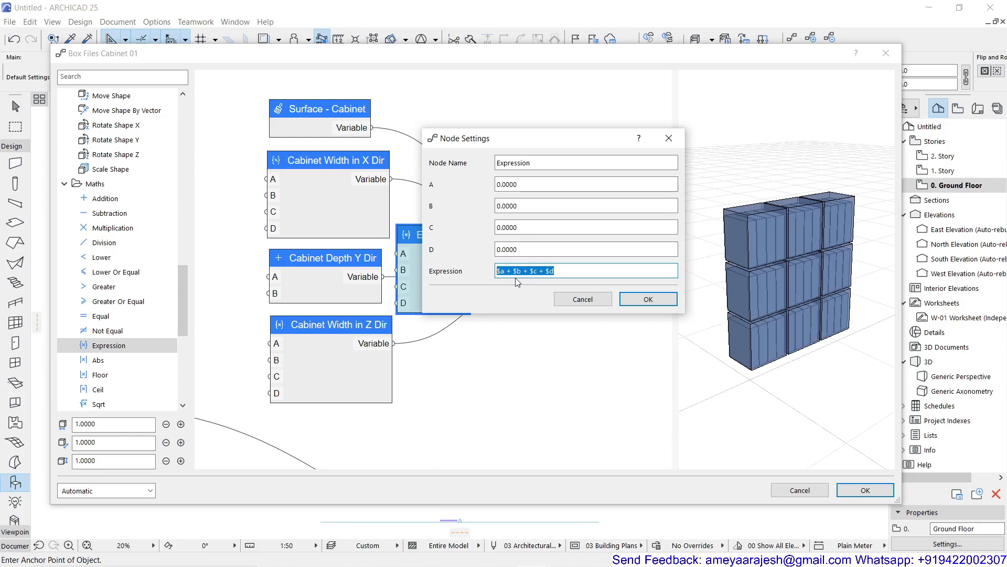
{"action": "left_click", "coordinate": [583, 299]}
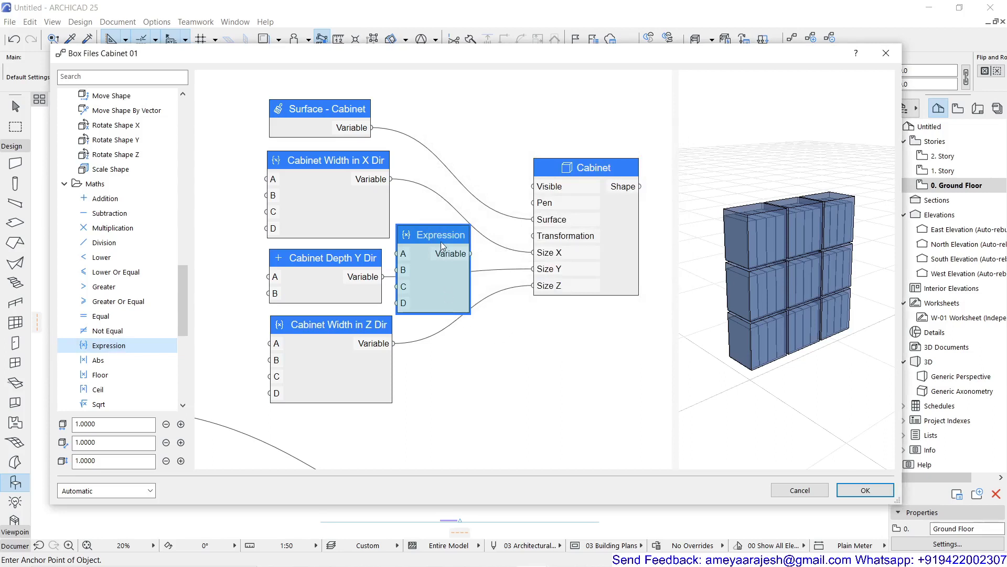
Step: Delete the spare Expression node and connect the Cabinet Ply Thickness variable to input A of the Cabinet Width in X Dir node
{"action": "key", "text": "Delete"}
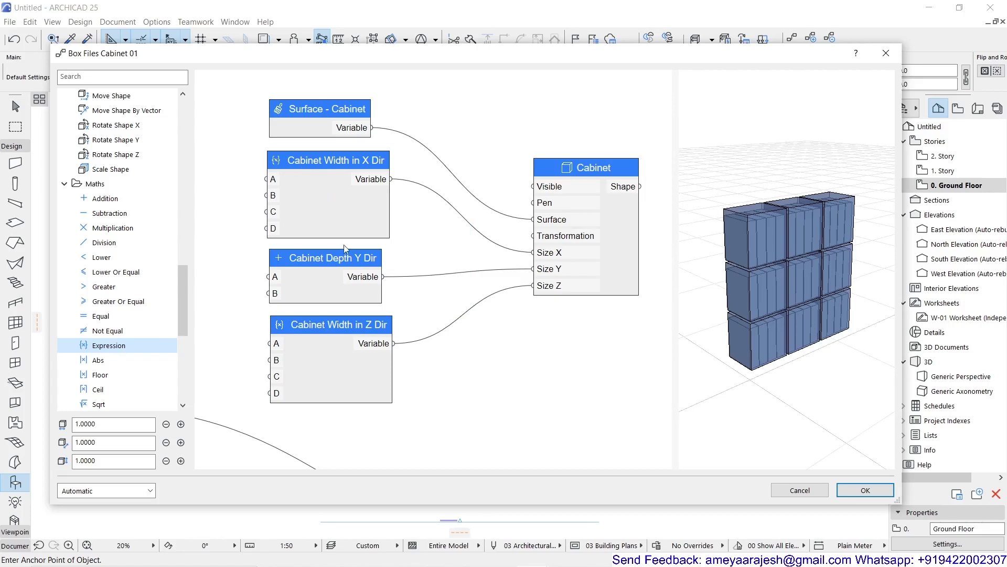
{"action": "scroll", "coordinate": [332, 311], "scroll_direction": "down", "scroll_amount": 3}
{"action": "middle_click_drag", "start_coordinate": [332, 310], "coordinate": [469, 326]}
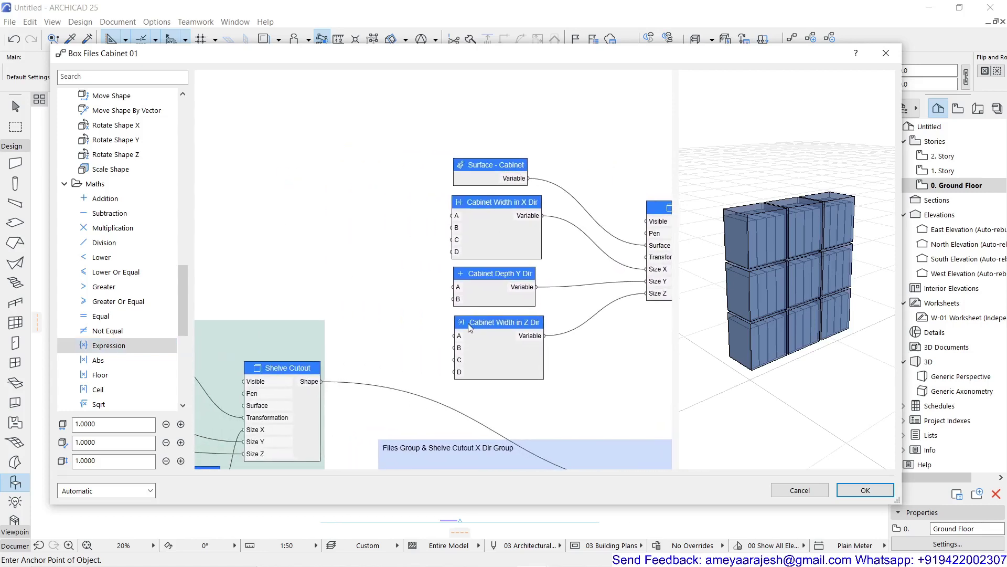
{"action": "scroll", "coordinate": [530, 309], "scroll_direction": "down", "scroll_amount": 2}
{"action": "middle_click_drag", "start_coordinate": [404, 311], "coordinate": [562, 366]}
{"action": "scroll", "coordinate": [530, 358], "scroll_direction": "down", "scroll_amount": 2}
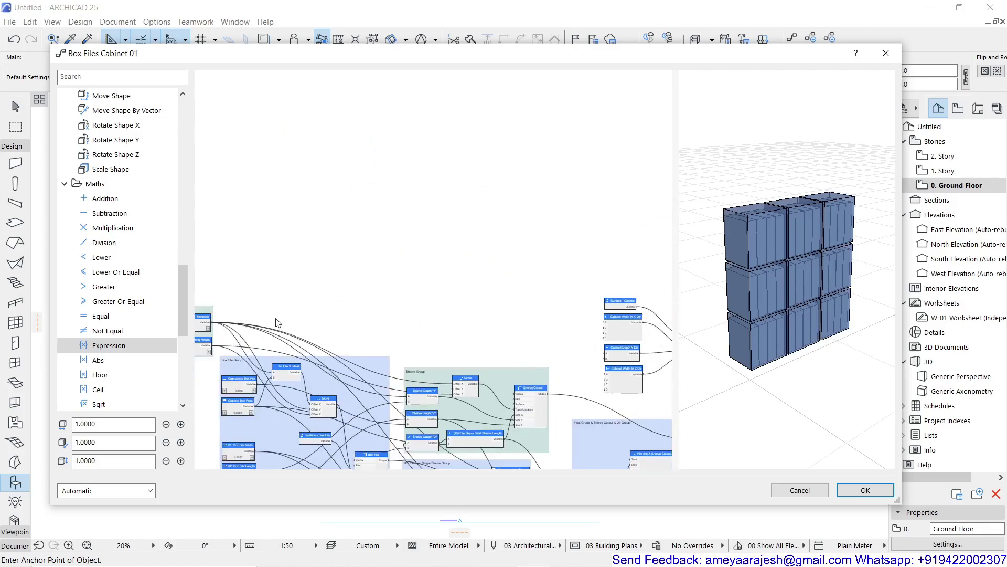
{"action": "scroll", "coordinate": [278, 323], "scroll_direction": "up", "scroll_amount": 1}
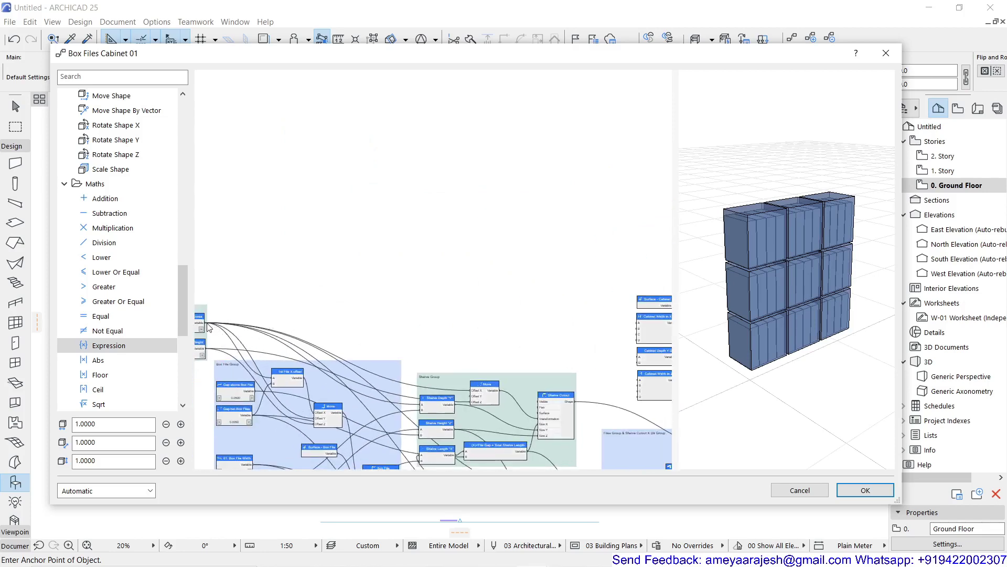
{"action": "left_click_drag", "start_coordinate": [206, 325], "coordinate": [634, 329]}
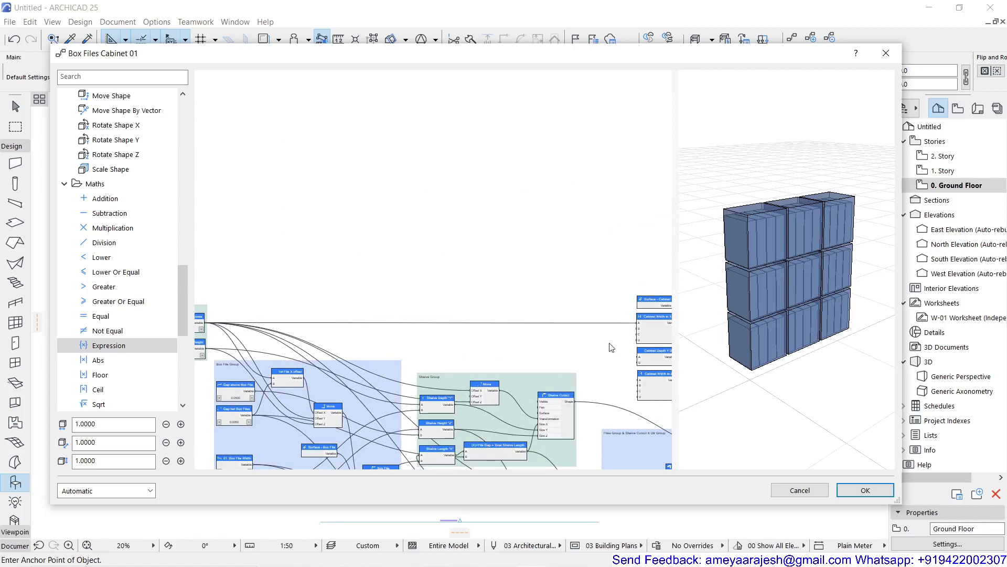
{"action": "middle_click_drag", "start_coordinate": [635, 329], "coordinate": [419, 231]}
{"action": "scroll", "coordinate": [420, 231], "scroll_direction": "up", "scroll_amount": 2}
{"action": "scroll", "coordinate": [420, 231], "scroll_direction": "up", "scroll_amount": 2}
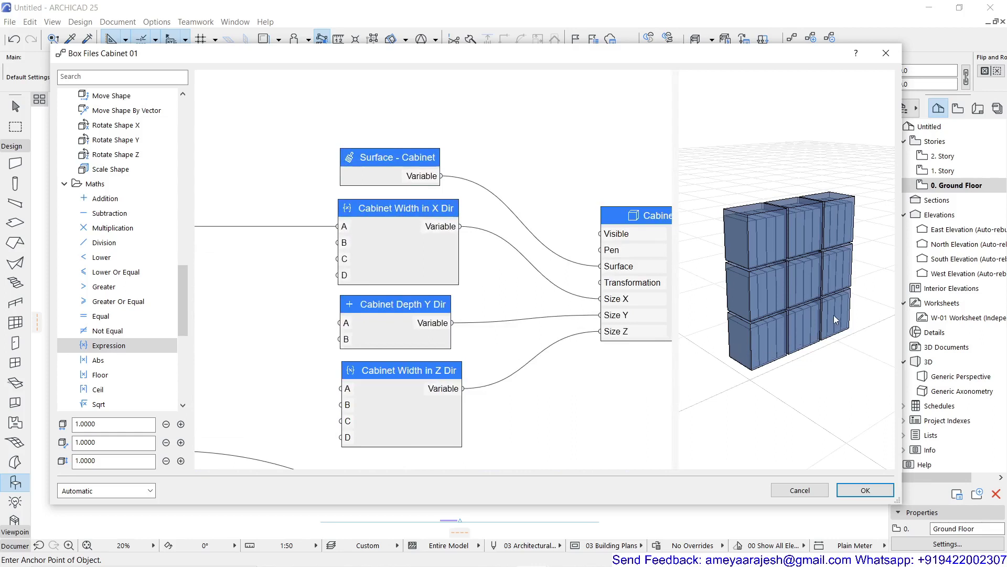
Step: Connect the Dist Bet Two Shelves in X Dir variable to input B of the Cabinet Width in X Dir node
{"action": "scroll", "coordinate": [588, 362], "scroll_direction": "down", "scroll_amount": 4}
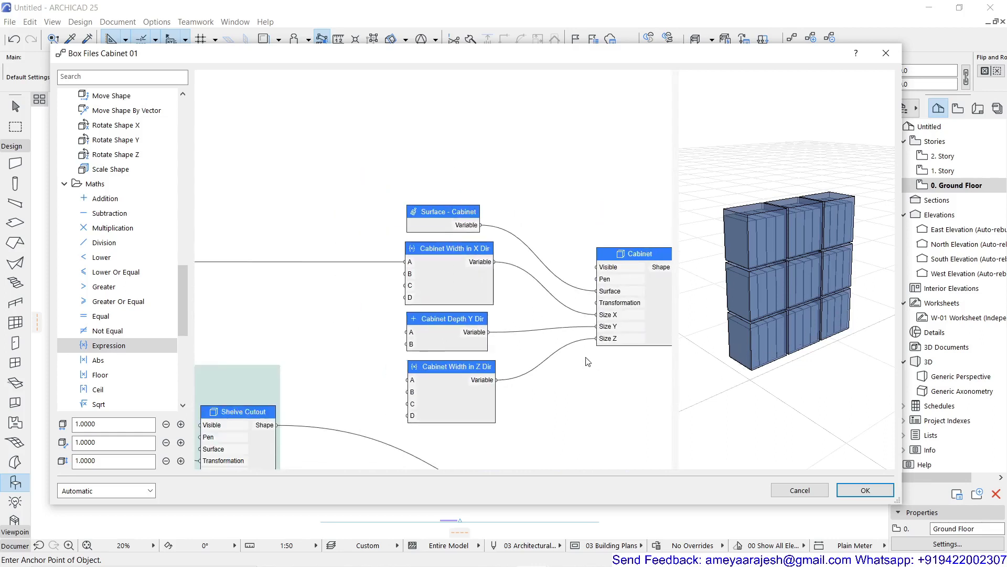
{"action": "scroll", "coordinate": [455, 371], "scroll_direction": "up", "scroll_amount": 3}
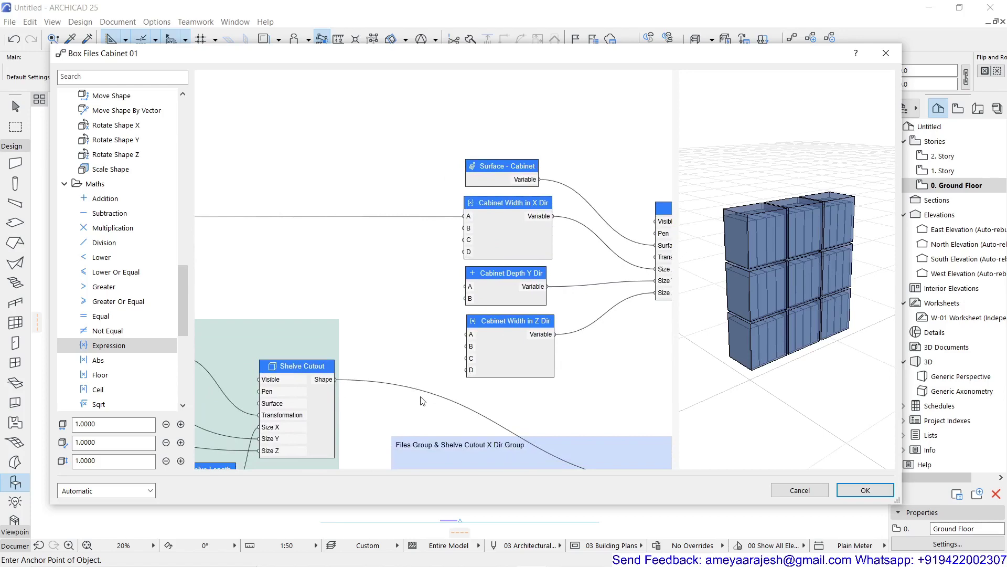
{"action": "middle_click_drag", "start_coordinate": [359, 418], "coordinate": [417, 221]}
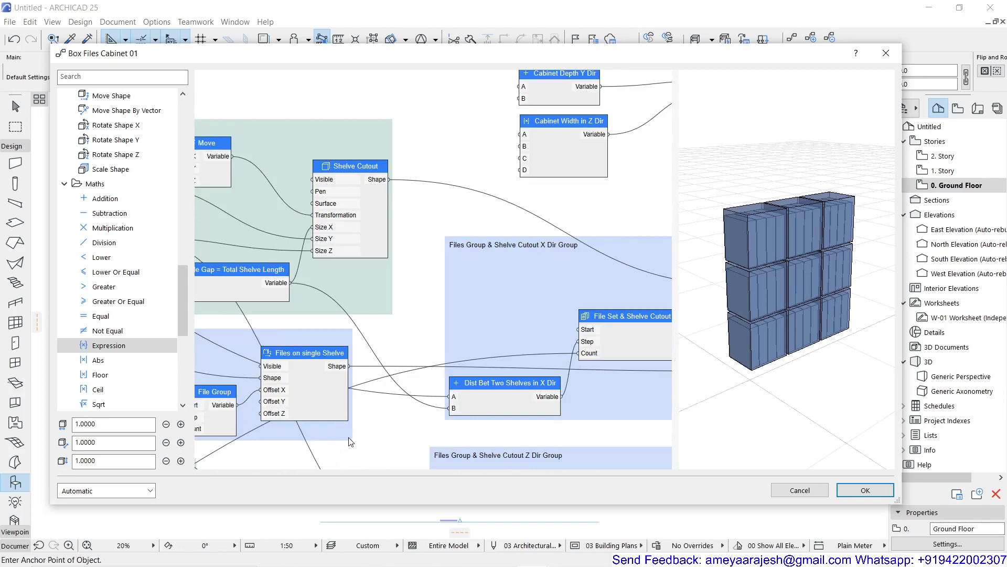
{"action": "middle_click_drag", "start_coordinate": [362, 436], "coordinate": [242, 423]}
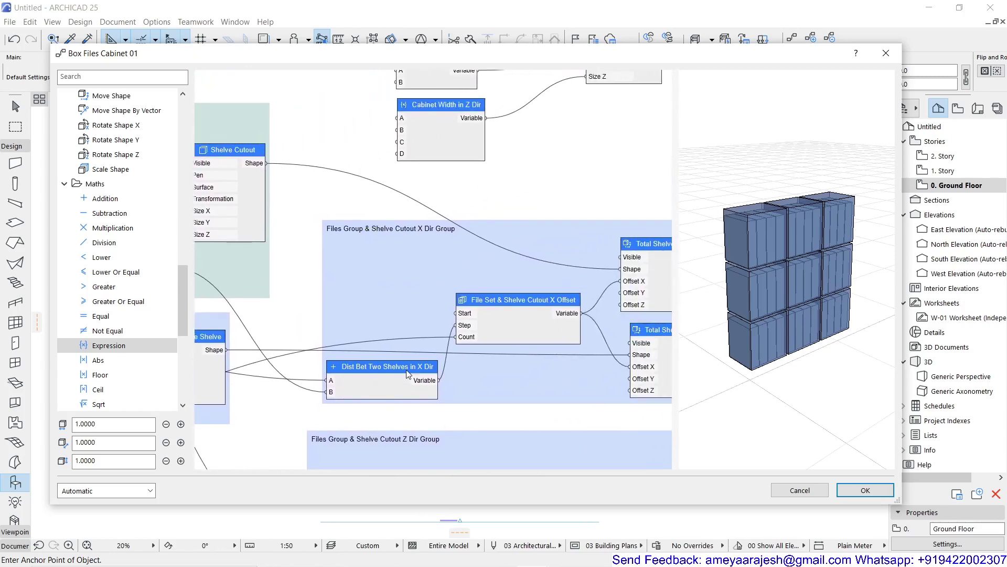
{"action": "scroll", "coordinate": [407, 373], "scroll_direction": "up", "scroll_amount": 1}
{"action": "scroll", "coordinate": [408, 372], "scroll_direction": "up", "scroll_amount": 1}
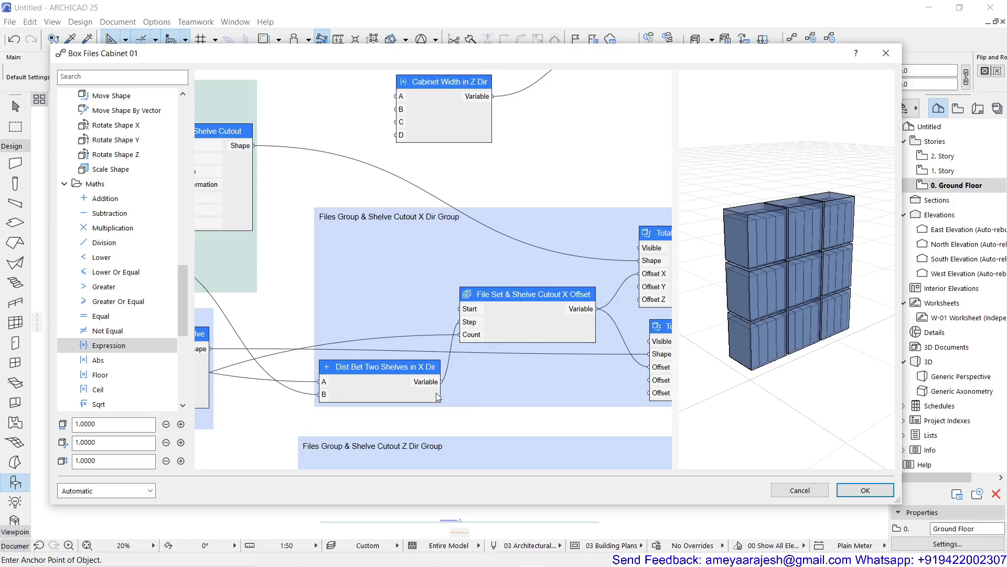
{"action": "scroll", "coordinate": [438, 397], "scroll_direction": "down", "scroll_amount": 2}
{"action": "middle_click_drag", "start_coordinate": [452, 382], "coordinate": [488, 414]}
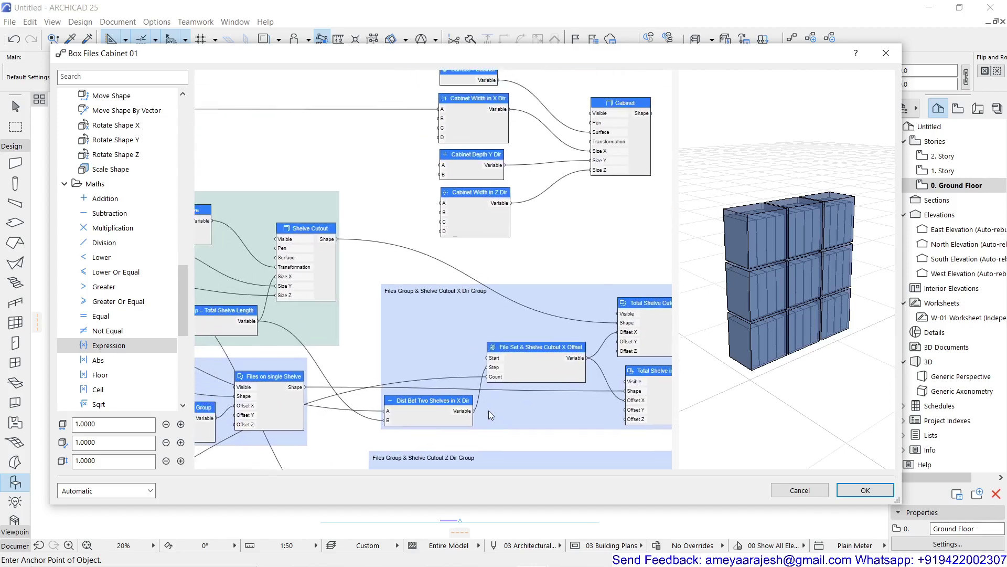
{"action": "left_click_drag", "start_coordinate": [445, 347], "coordinate": [443, 132]}
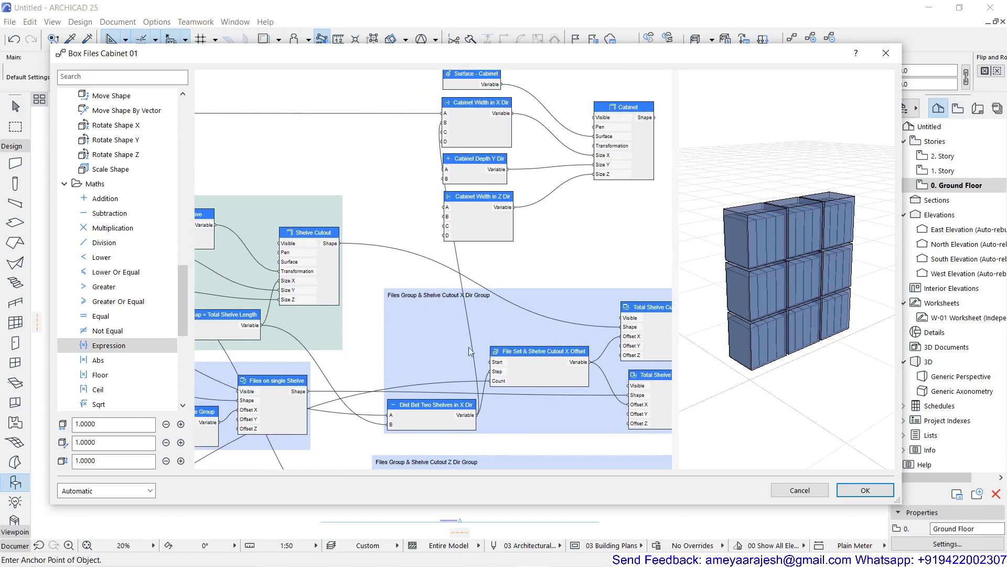
Step: Connect the 06. No Shelve in "X" direction variable to input C of Cabinet Width in X Dir and check that node's expression
{"action": "middle_click_drag", "start_coordinate": [394, 354], "coordinate": [516, 248]}
{"action": "middle_click_drag", "start_coordinate": [294, 377], "coordinate": [511, 286]}
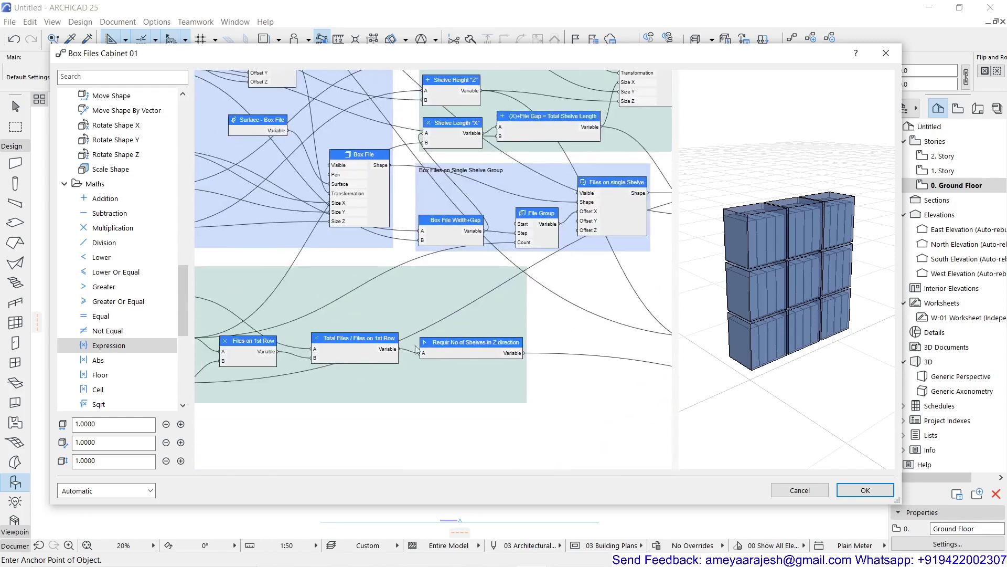
{"action": "scroll", "coordinate": [320, 361], "scroll_direction": "up", "scroll_amount": 1}
{"action": "scroll", "coordinate": [300, 351], "scroll_direction": "up", "scroll_amount": 1}
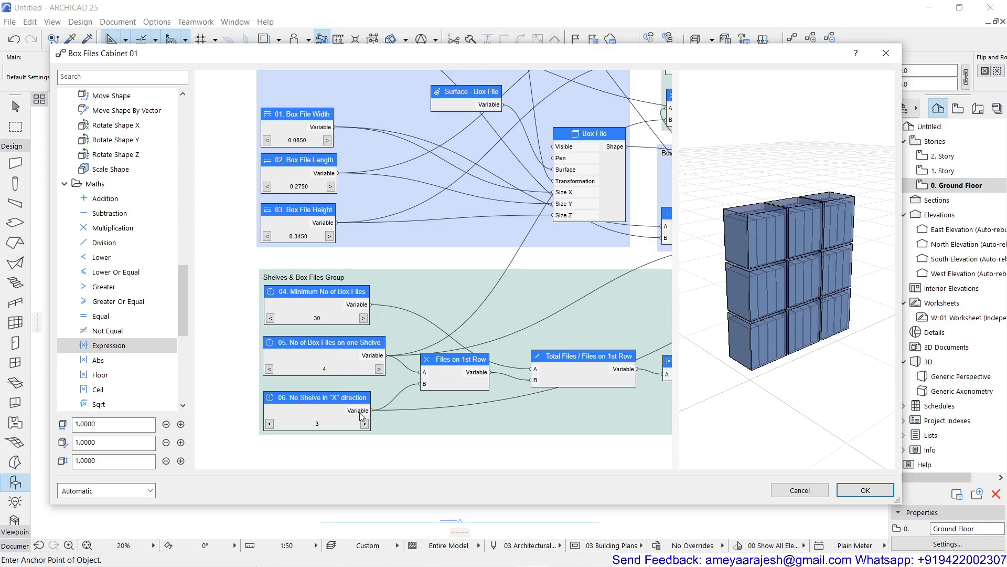
{"action": "scroll", "coordinate": [360, 416], "scroll_direction": "down", "scroll_amount": 4}
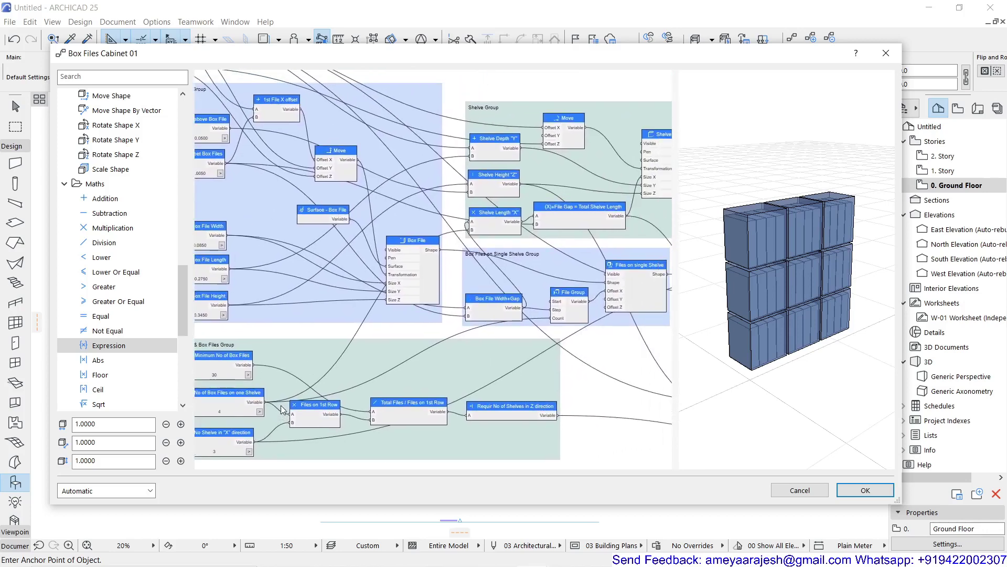
{"action": "scroll", "coordinate": [283, 409], "scroll_direction": "down", "scroll_amount": 2}
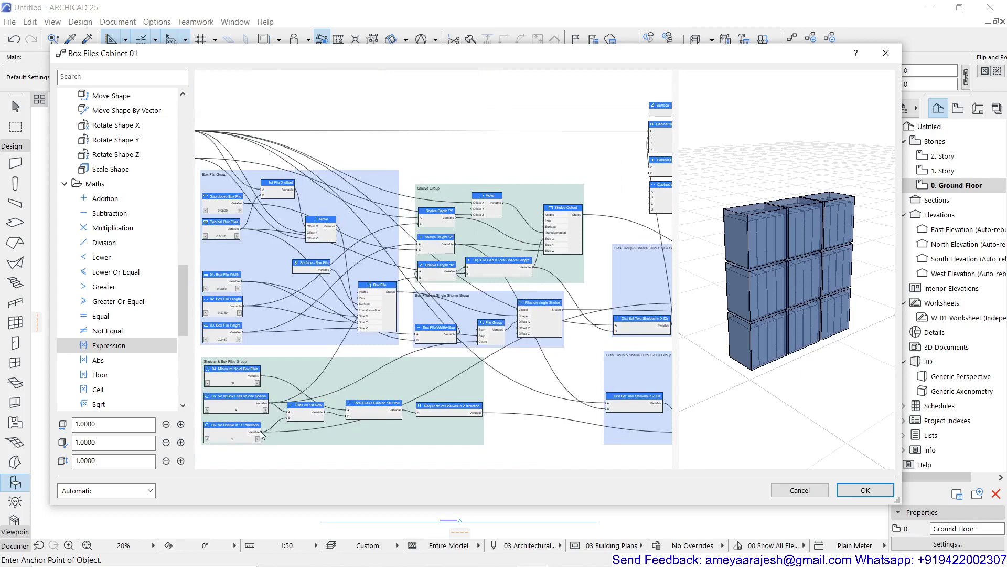
{"action": "left_click_drag", "start_coordinate": [265, 431], "coordinate": [647, 143]}
{"action": "scroll", "coordinate": [619, 180], "scroll_direction": "up", "scroll_amount": 4}
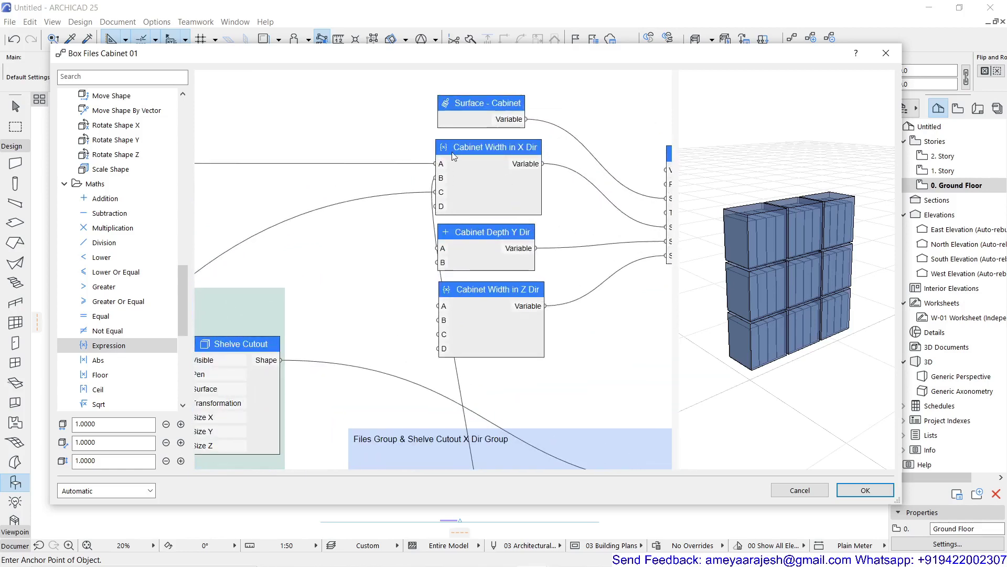
{"action": "double_click", "coordinate": [480, 146]}
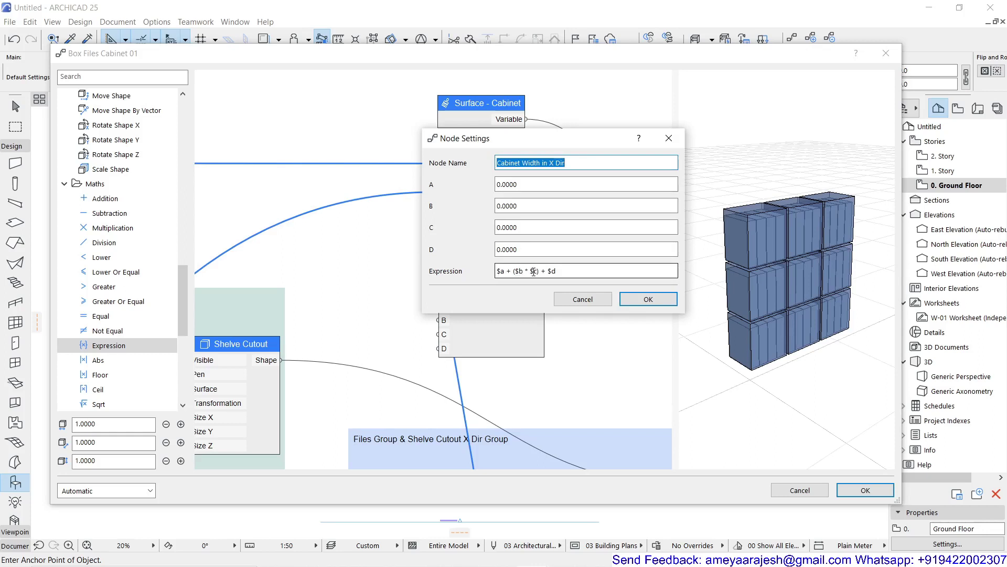
{"action": "left_click", "coordinate": [649, 299]}
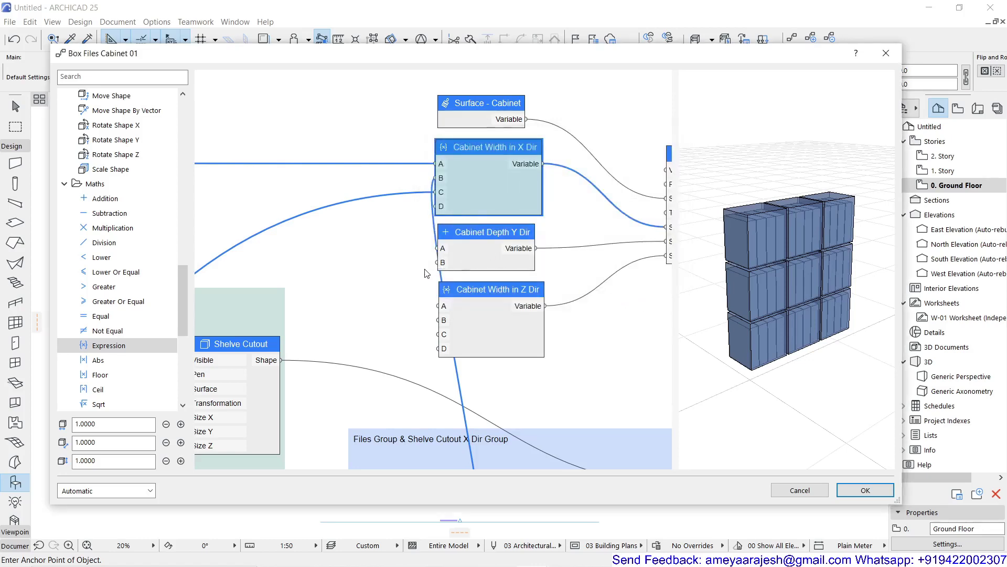
Step: Set the Visible option of the Cabinet block node to True
{"action": "scroll", "coordinate": [451, 262], "scroll_direction": "down", "scroll_amount": 2}
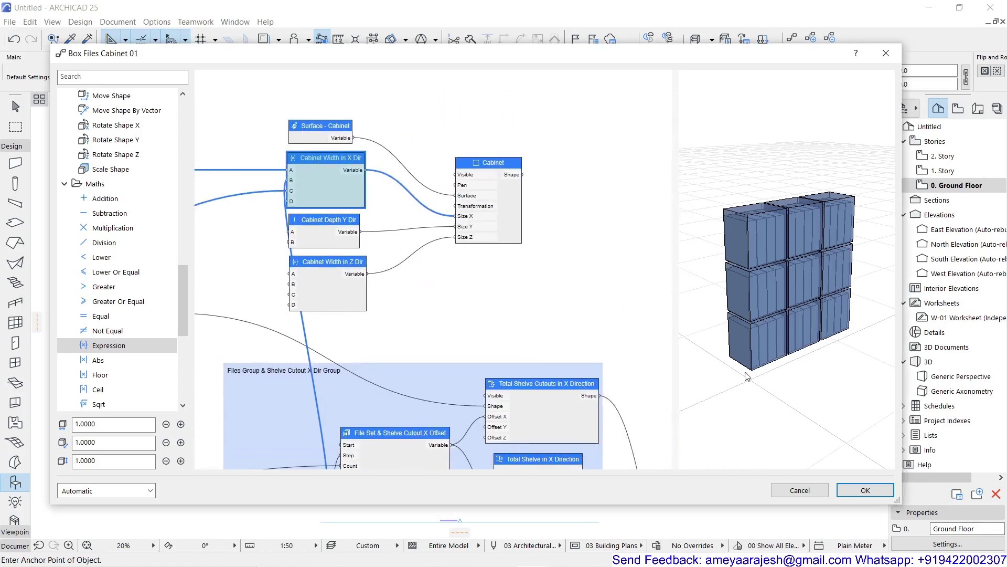
{"action": "double_click", "coordinate": [494, 166]}
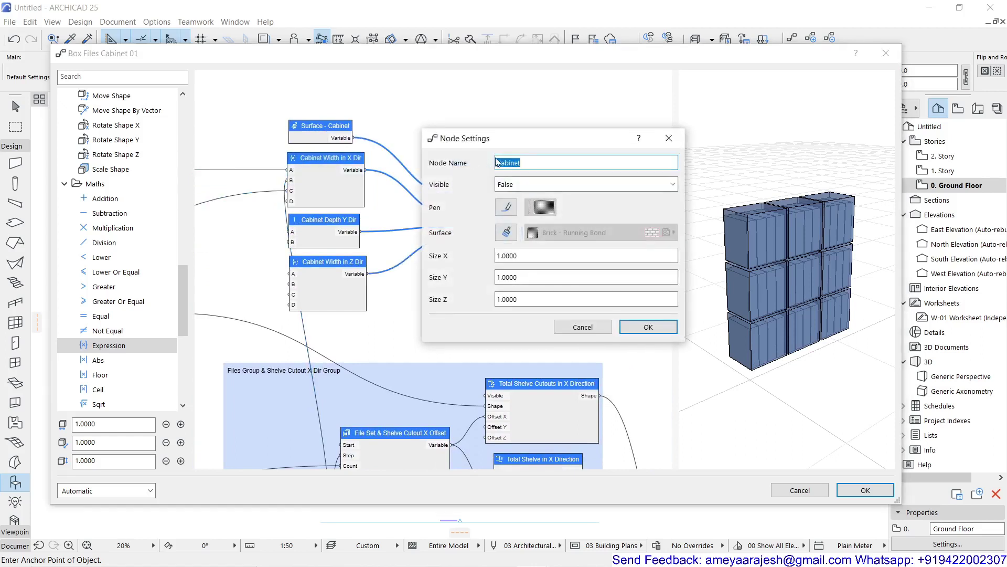
{"action": "left_click", "coordinate": [577, 184]}
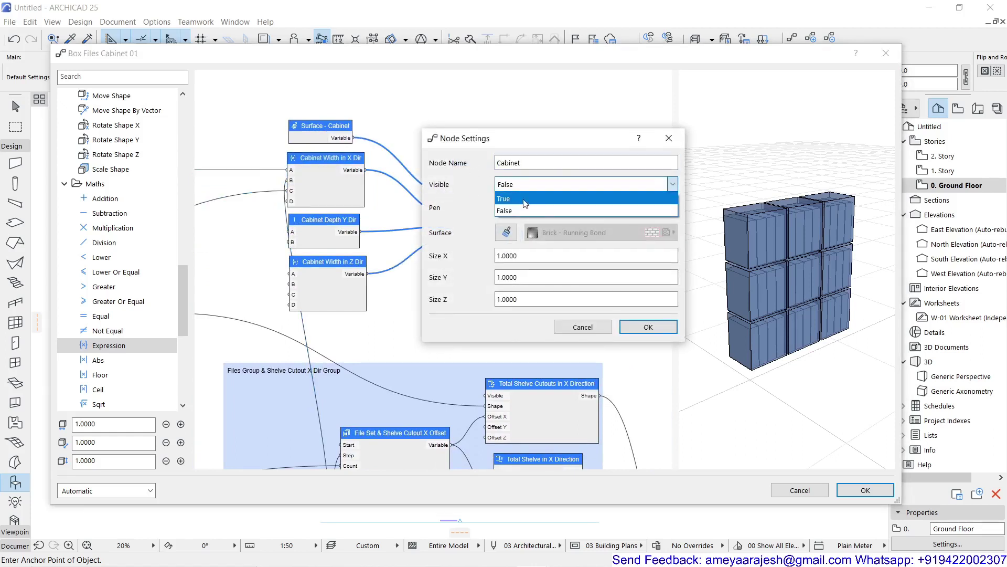
{"action": "left_click", "coordinate": [577, 197]}
{"action": "left_click", "coordinate": [648, 327]}
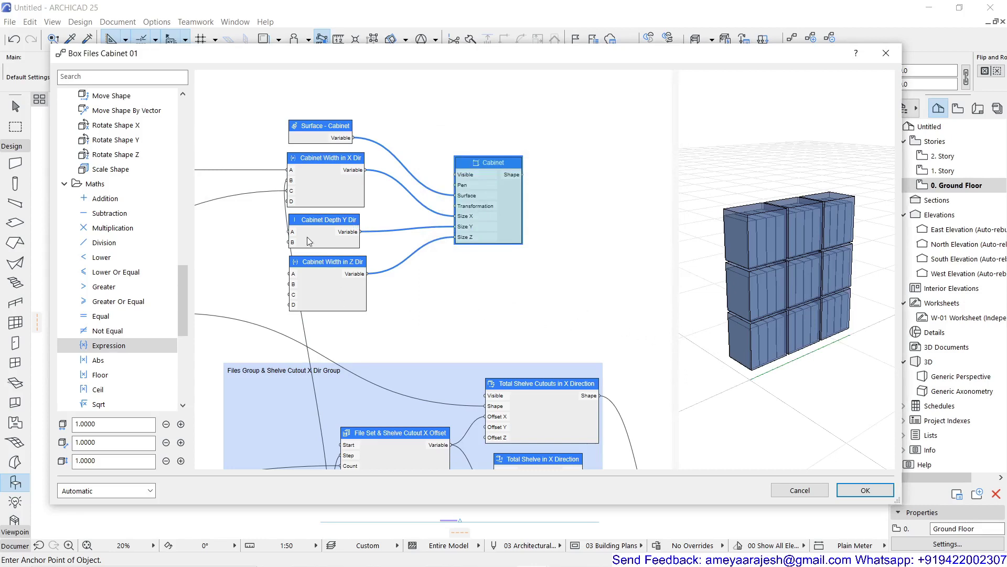
Step: Connect the Shelve Depth "Y" variable to input B of the Cabinet Depth Y Dir node and inspect the cabinet base in the preview
{"action": "scroll", "coordinate": [307, 237], "scroll_direction": "up", "scroll_amount": 2}
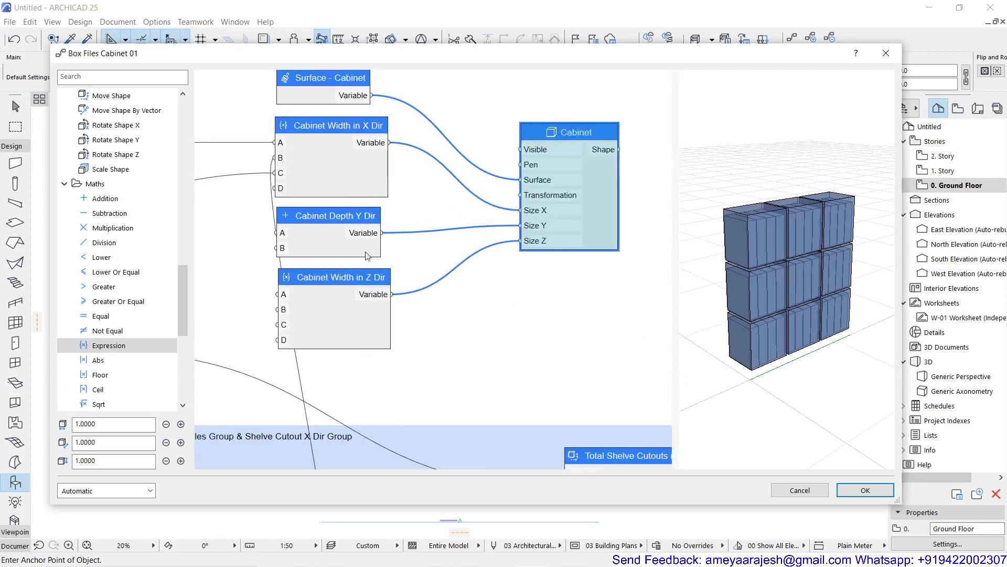
{"action": "scroll", "coordinate": [381, 292], "scroll_direction": "down", "scroll_amount": 2}
{"action": "middle_click_drag", "start_coordinate": [324, 296], "coordinate": [514, 230]}
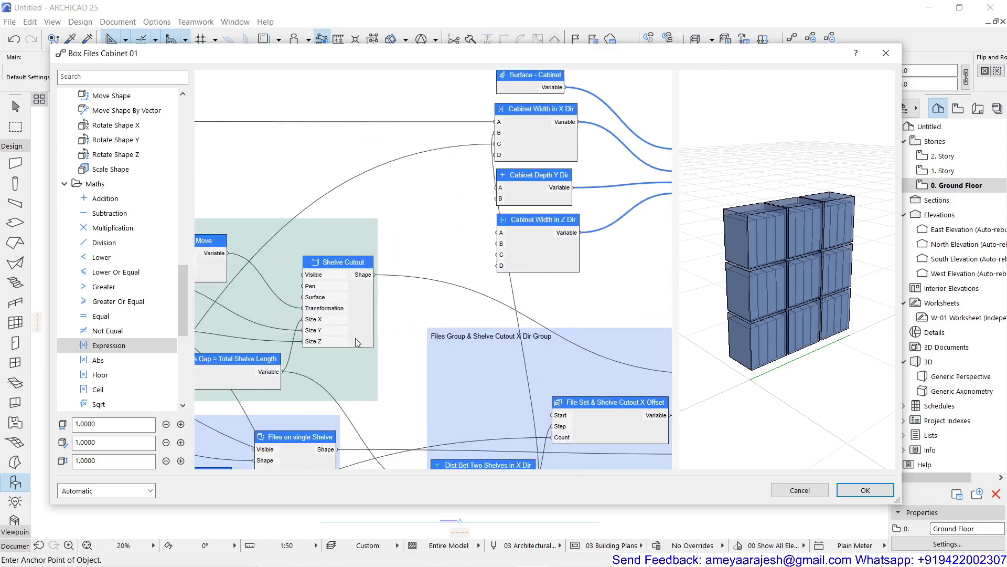
{"action": "middle_click_drag", "start_coordinate": [355, 338], "coordinate": [492, 363]}
{"action": "scroll", "coordinate": [238, 335], "scroll_direction": "up", "scroll_amount": 2}
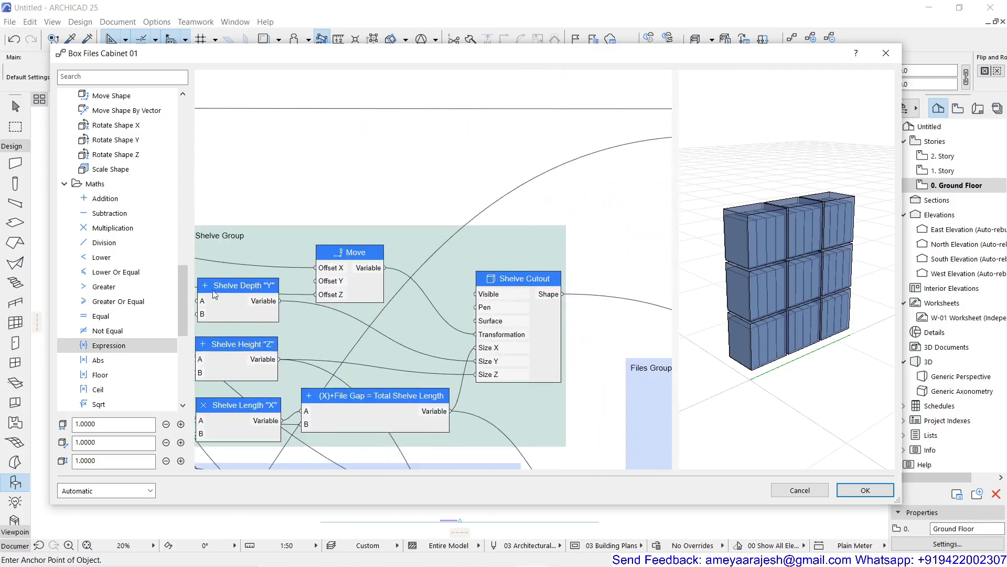
{"action": "middle_click_drag", "start_coordinate": [217, 249], "coordinate": [267, 235]}
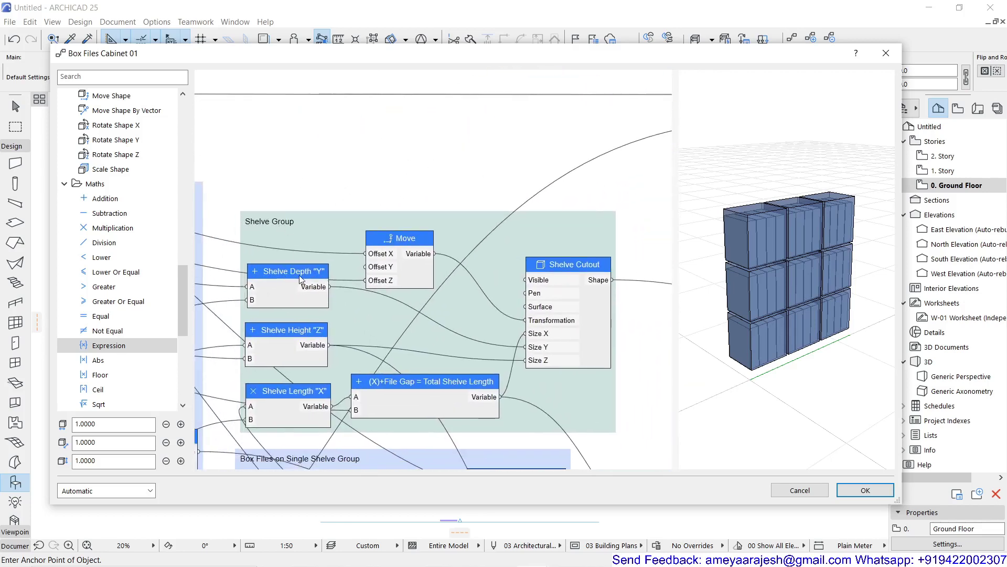
{"action": "scroll", "coordinate": [305, 283], "scroll_direction": "down", "scroll_amount": 2}
{"action": "middle_click_drag", "start_coordinate": [342, 303], "coordinate": [288, 315]}
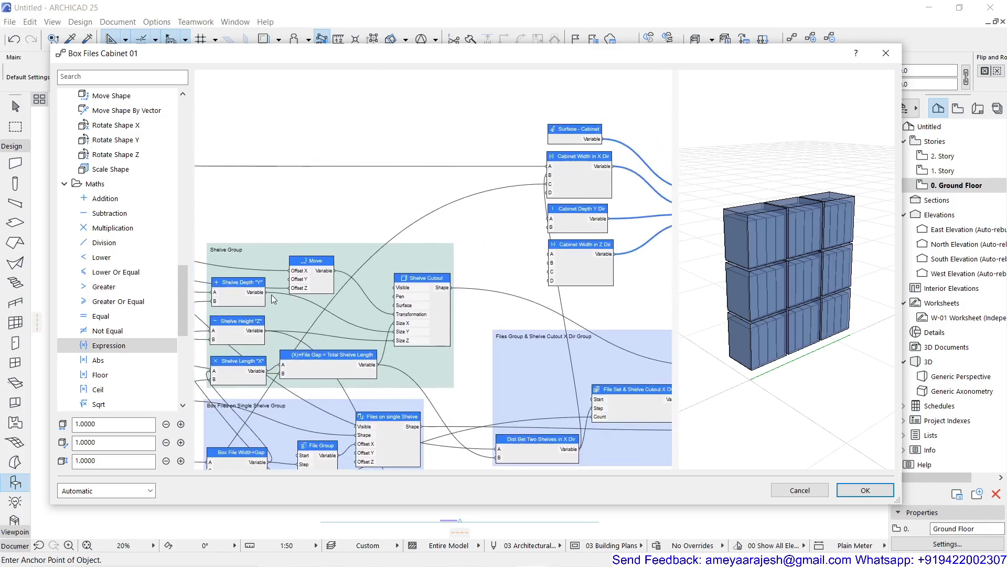
{"action": "left_click_drag", "start_coordinate": [263, 293], "coordinate": [545, 231]}
{"action": "scroll", "coordinate": [575, 209], "scroll_direction": "up", "scroll_amount": 4}
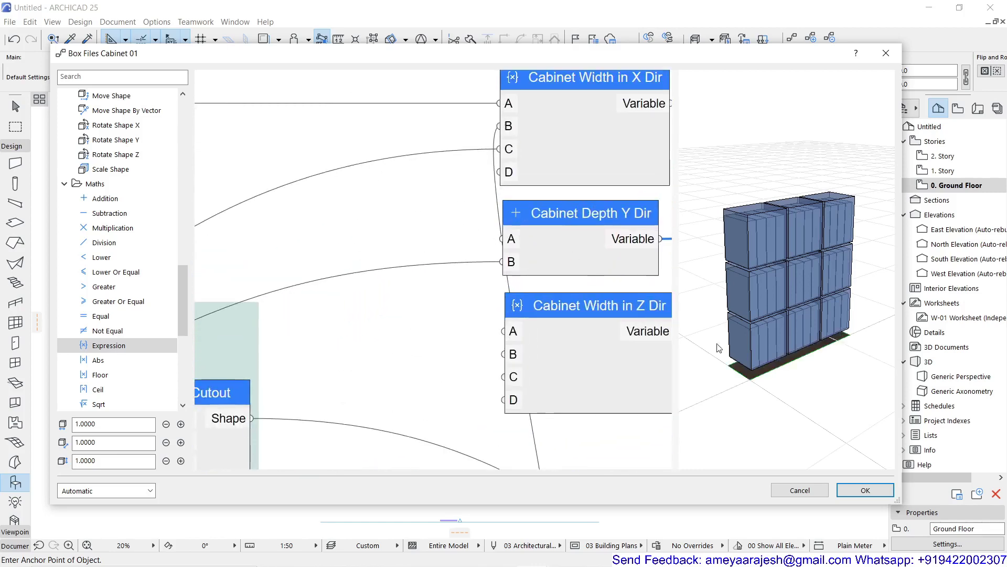
{"action": "scroll", "coordinate": [781, 374], "scroll_direction": "up", "scroll_amount": 3}
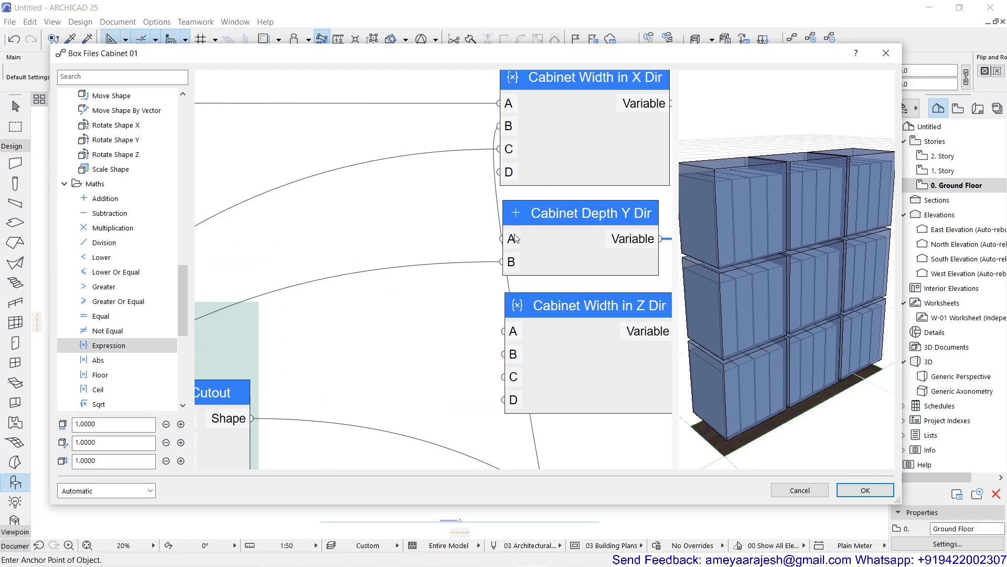
Step: Connect the Cabinet Ply Thickness variable to input A of the Cabinet Depth Y Dir node and inspect the cabinet's base corner in the preview
{"action": "scroll", "coordinate": [514, 249], "scroll_direction": "down", "scroll_amount": 5}
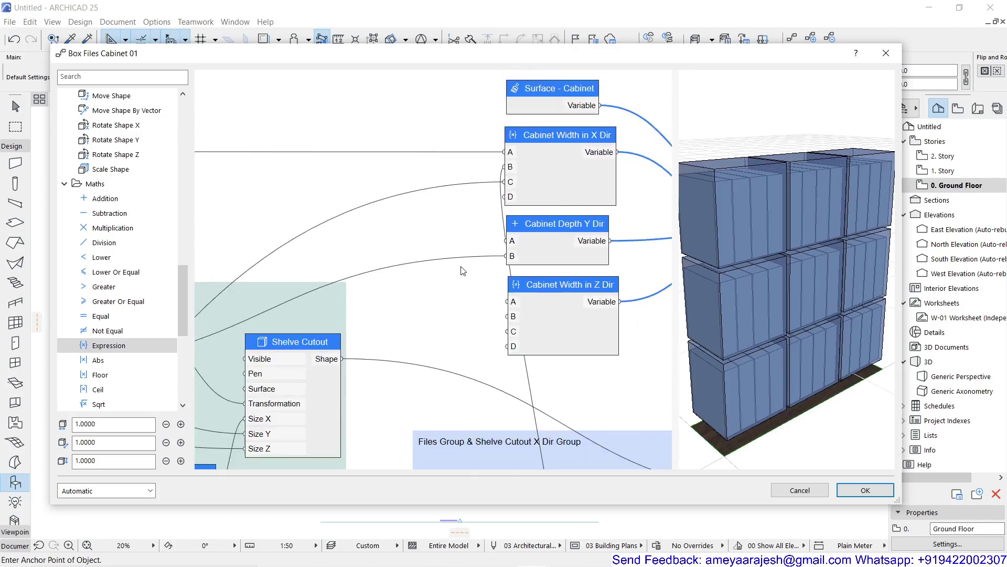
{"action": "scroll", "coordinate": [485, 288], "scroll_direction": "down", "scroll_amount": 4}
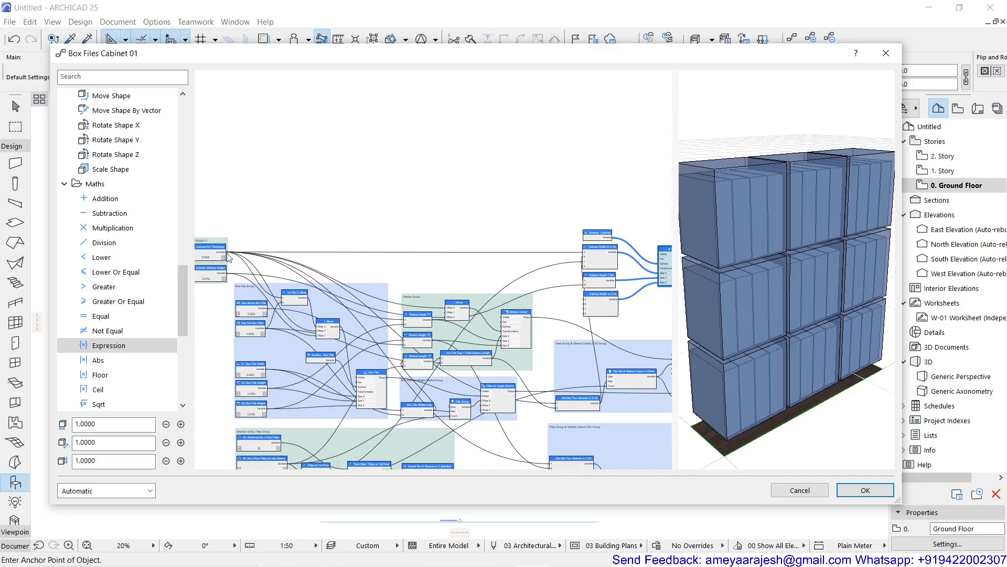
{"action": "left_click_drag", "start_coordinate": [229, 255], "coordinate": [583, 286]}
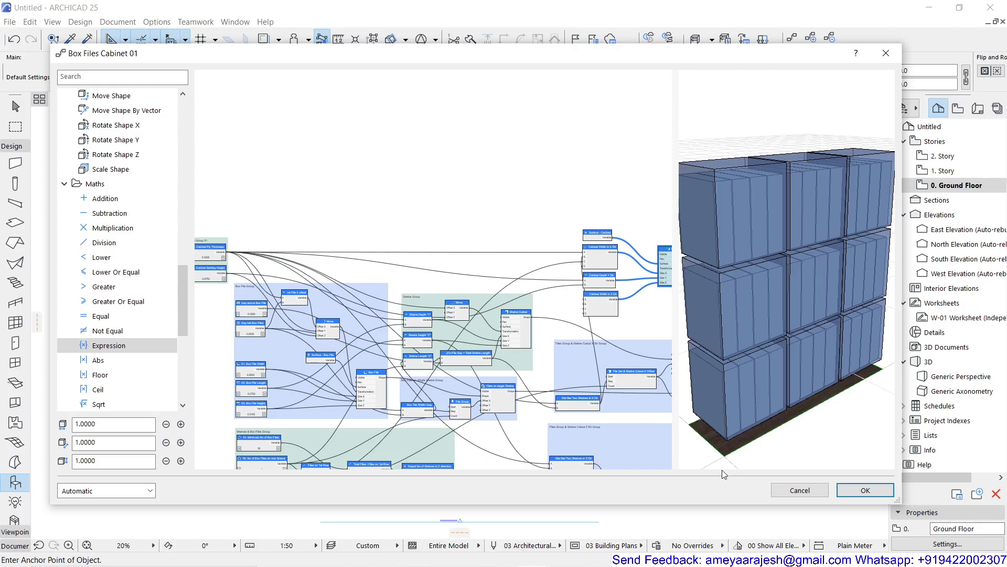
{"action": "scroll", "coordinate": [722, 454], "scroll_direction": "up", "scroll_amount": 6}
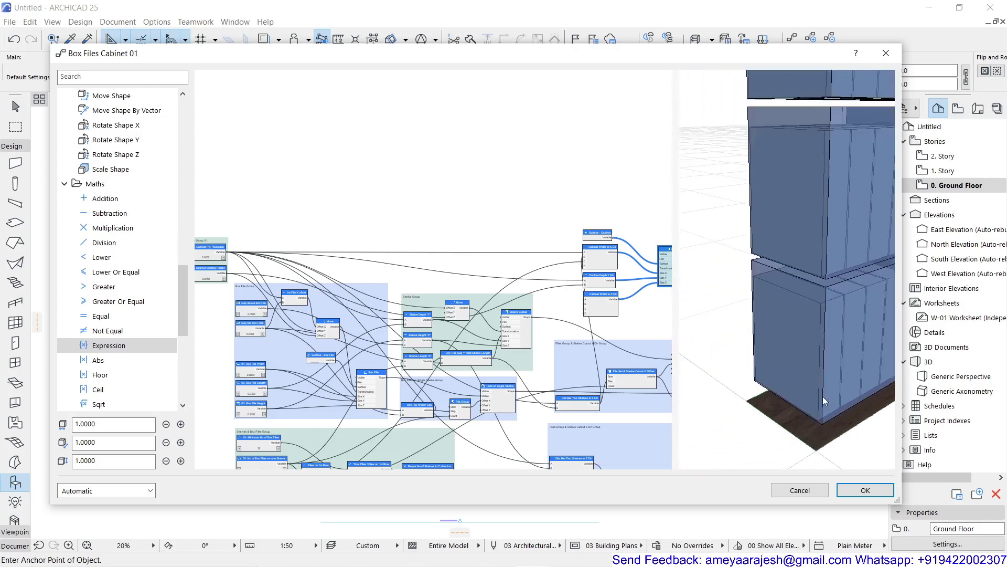
Step: Check the expression of the Cabinet Width in Z Dir node and locate the Dist Bet Two Shelves in Z Dir node
{"action": "middle_click_drag", "start_coordinate": [757, 408], "coordinate": [788, 357], "text": "shift"}
{"action": "scroll", "coordinate": [798, 339], "scroll_direction": "down", "scroll_amount": 4}
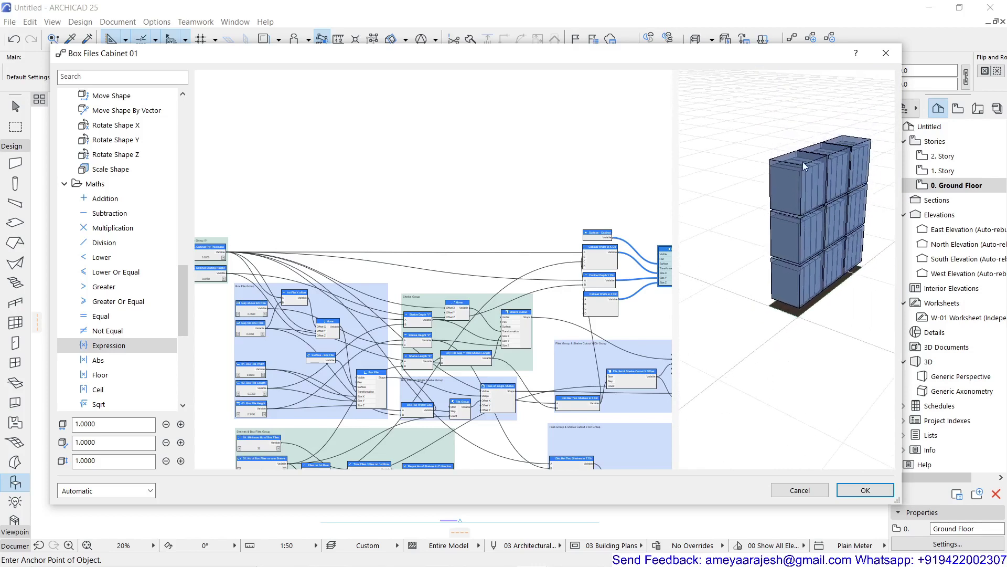
{"action": "scroll", "coordinate": [619, 300], "scroll_direction": "up", "scroll_amount": 5}
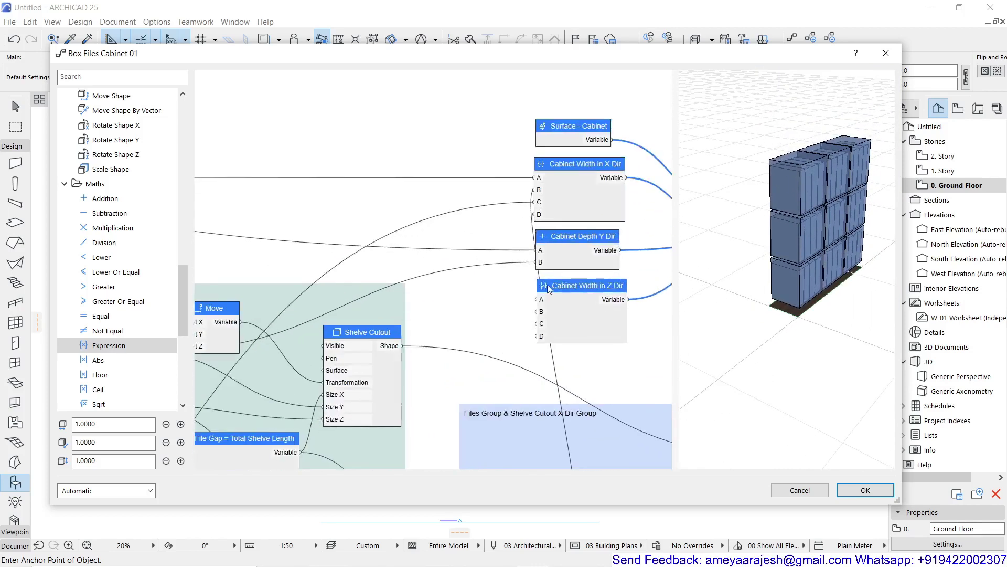
{"action": "scroll", "coordinate": [576, 293], "scroll_direction": "up", "scroll_amount": 2}
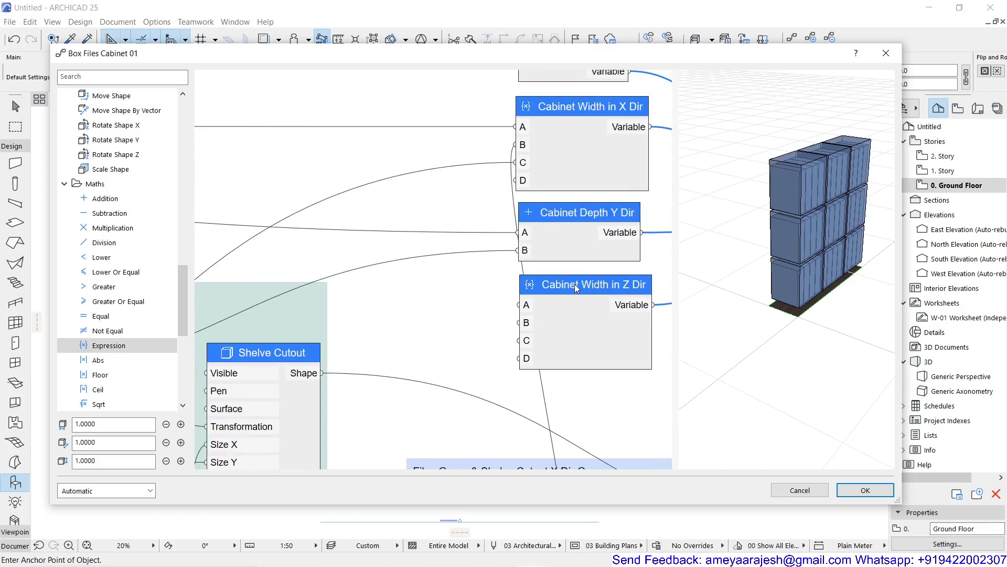
{"action": "double_click", "coordinate": [574, 284]}
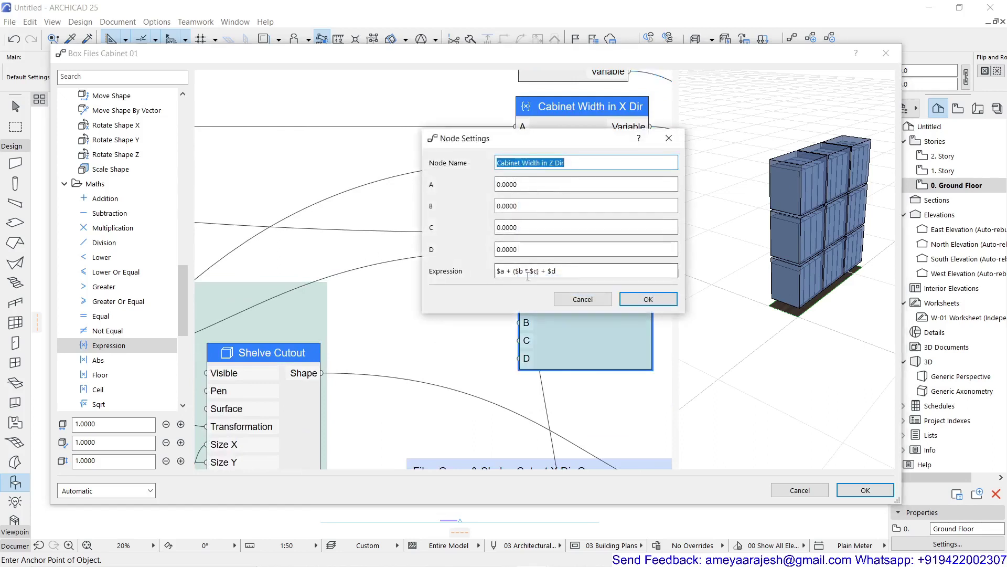
{"action": "left_click", "coordinate": [630, 307]}
{"action": "scroll", "coordinate": [478, 326], "scroll_direction": "down", "scroll_amount": 3}
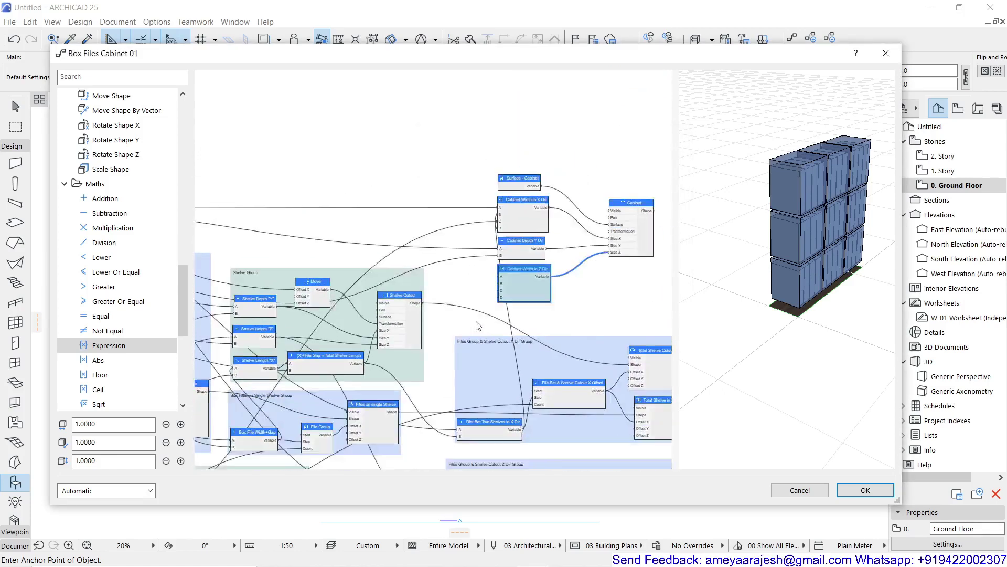
{"action": "scroll", "coordinate": [408, 273], "scroll_direction": "down", "scroll_amount": 3}
{"action": "scroll", "coordinate": [420, 341], "scroll_direction": "down", "scroll_amount": 3}
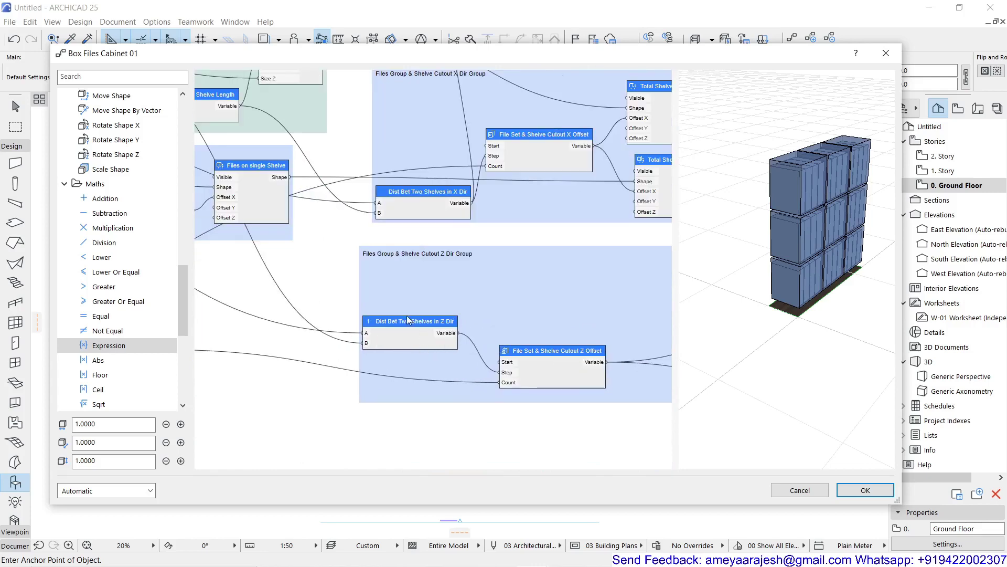
{"action": "scroll", "coordinate": [407, 316], "scroll_direction": "up", "scroll_amount": 3}
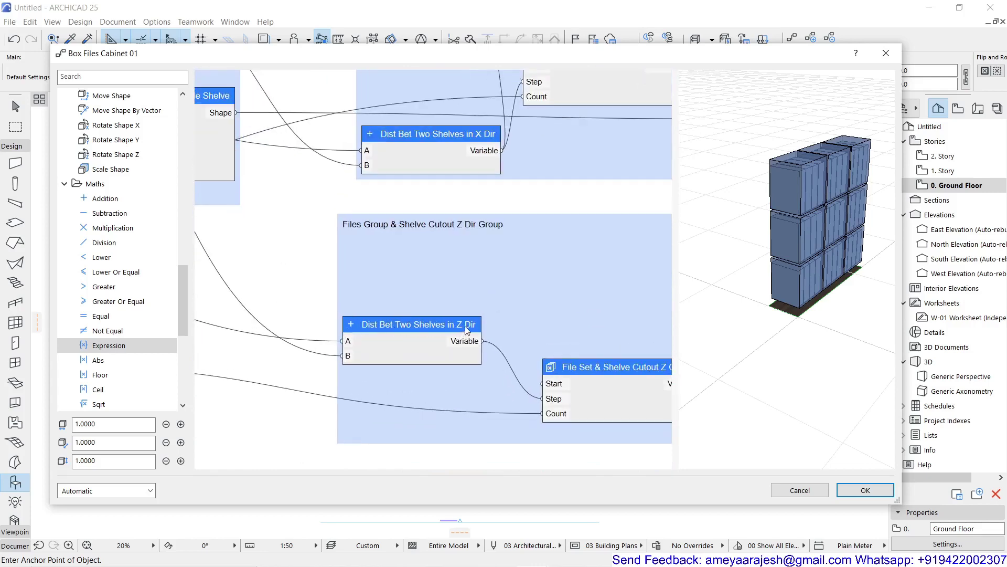
{"action": "scroll", "coordinate": [466, 330], "scroll_direction": "down", "scroll_amount": 6}
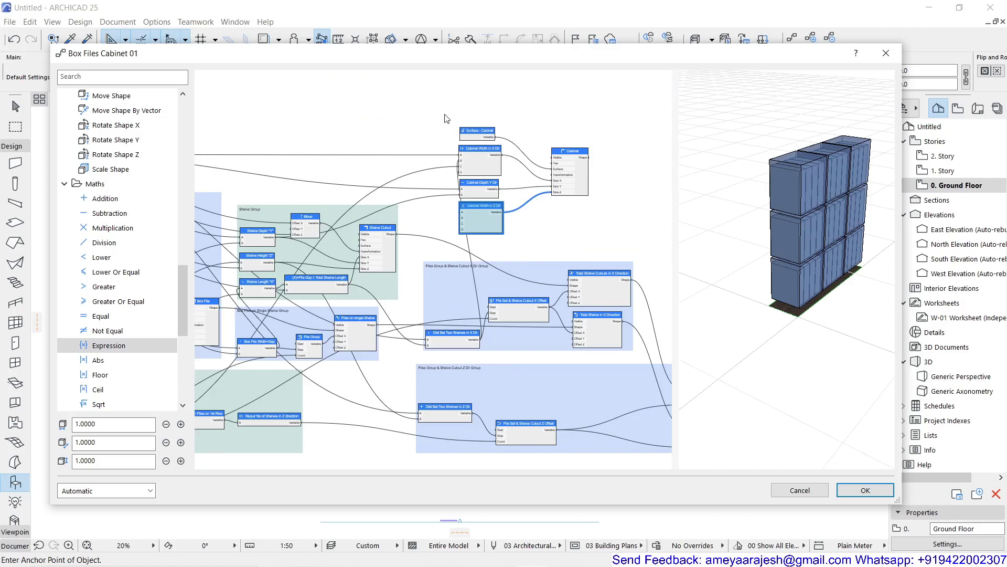
Step: Group the Surface - Cabinet, cabinet width, depth and Cabinet block nodes and shift the group slightly away from the Shelve Group
{"action": "left_click_drag", "start_coordinate": [445, 115], "coordinate": [611, 248]}
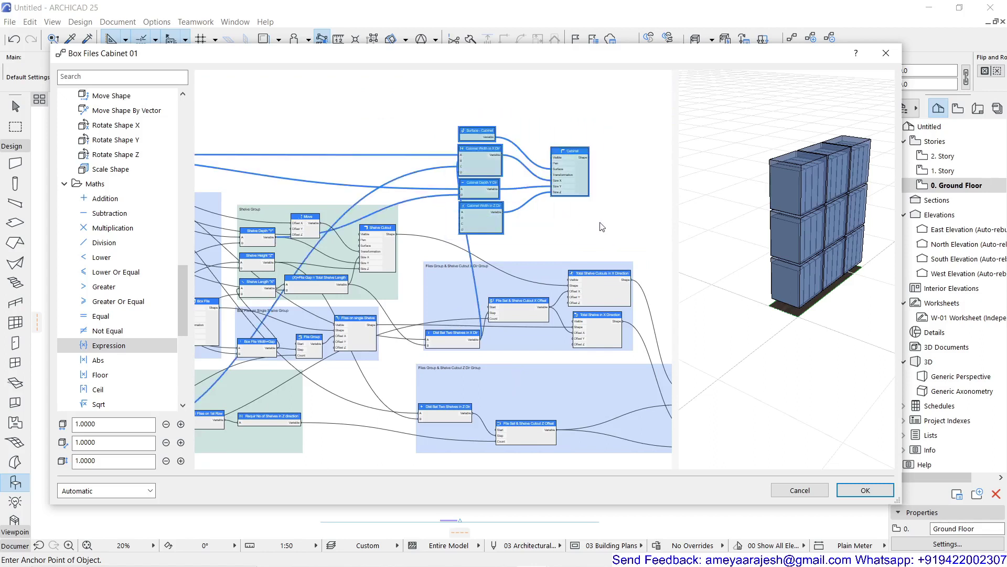
{"action": "key", "text": "ctrl+g"}
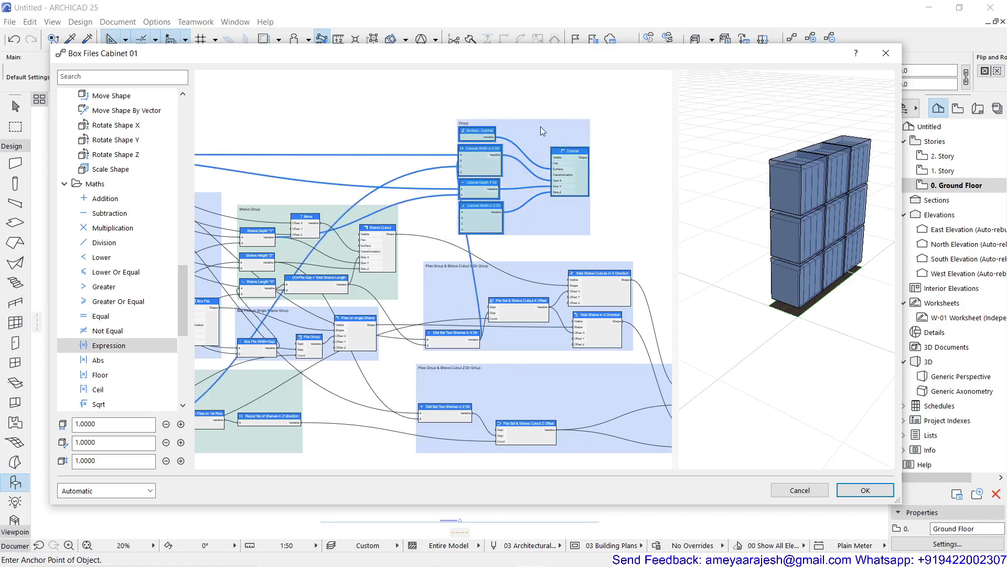
{"action": "left_click_drag", "start_coordinate": [540, 127], "coordinate": [592, 131]}
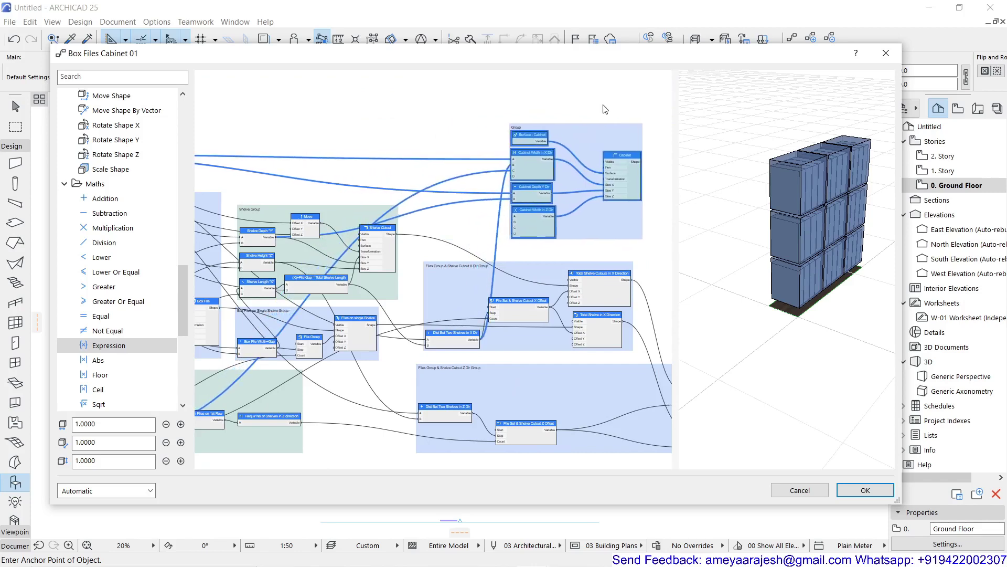
{"action": "left_click", "coordinate": [605, 109]}
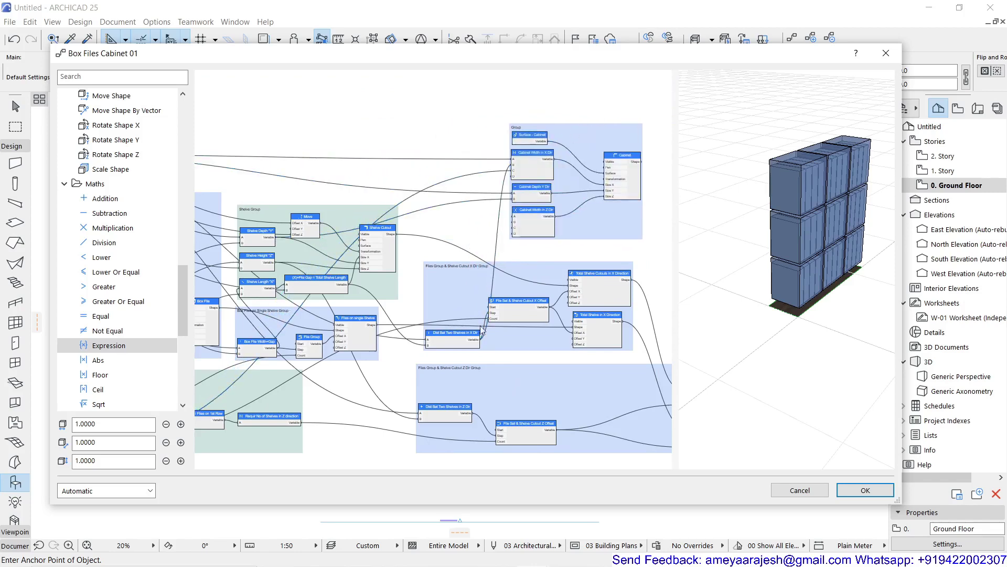
Step: Connect the Dist Bet Two Shelves in Z Dir variable to input B of the Cabinet Width in Z Dir node
{"action": "scroll", "coordinate": [505, 281], "scroll_direction": "up", "scroll_amount": 1}
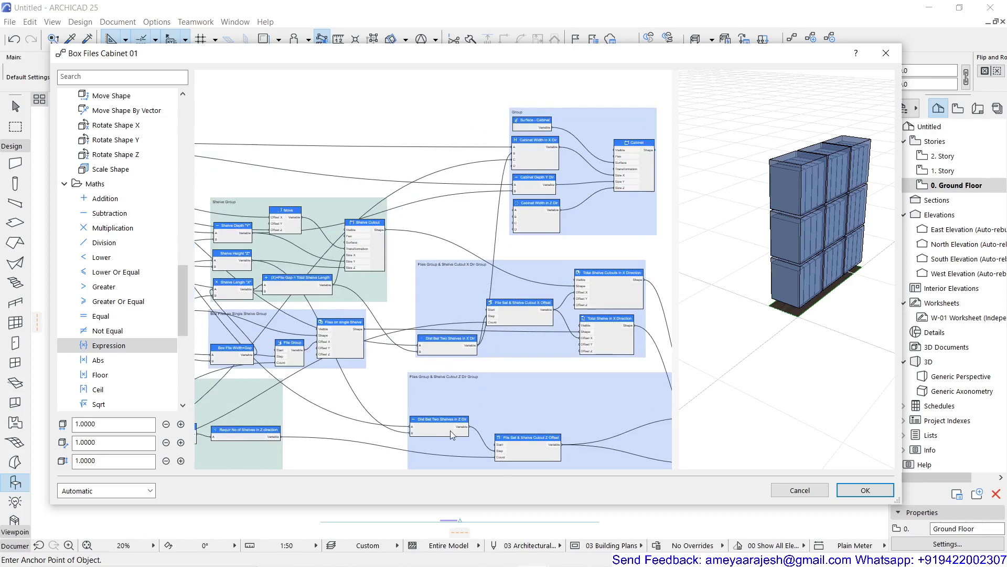
{"action": "scroll", "coordinate": [448, 432], "scroll_direction": "up", "scroll_amount": 2}
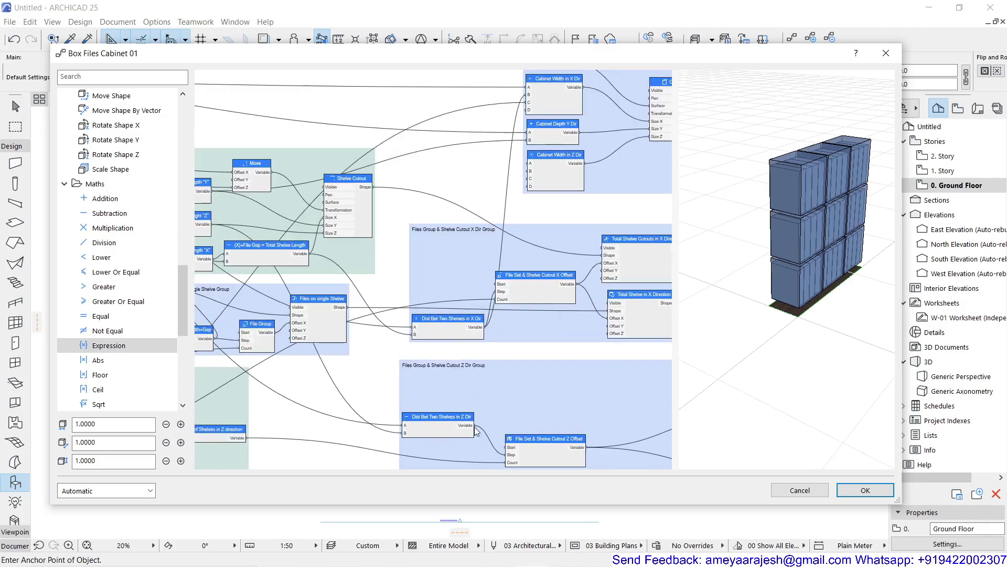
{"action": "left_click_drag", "start_coordinate": [478, 426], "coordinate": [529, 171]}
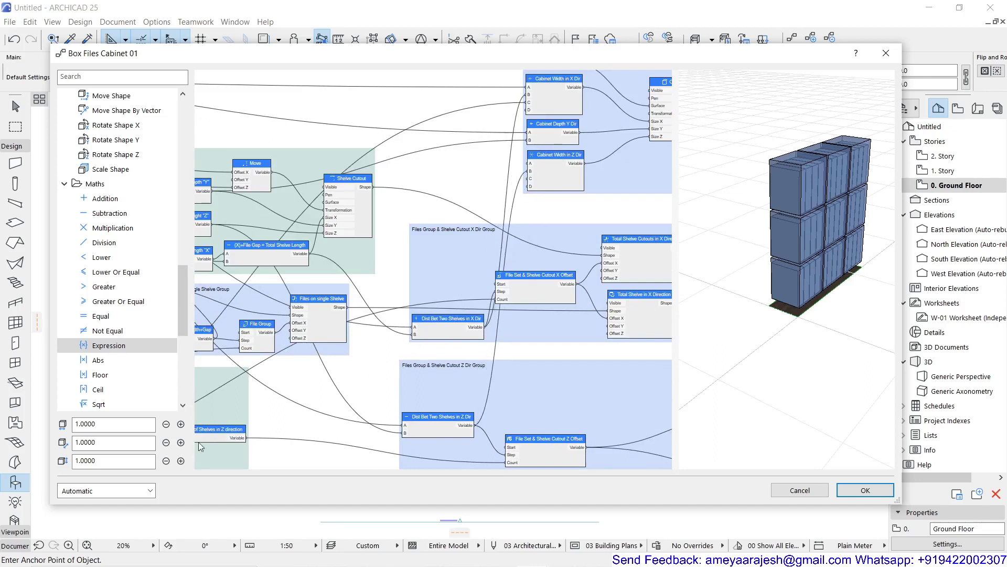
Step: Connect the Requir No of Shelves in Z direction variable to input C of Cabinet Width in Z Dir and inspect the cabinet preview
{"action": "scroll", "coordinate": [287, 439], "scroll_direction": "up", "scroll_amount": 5}
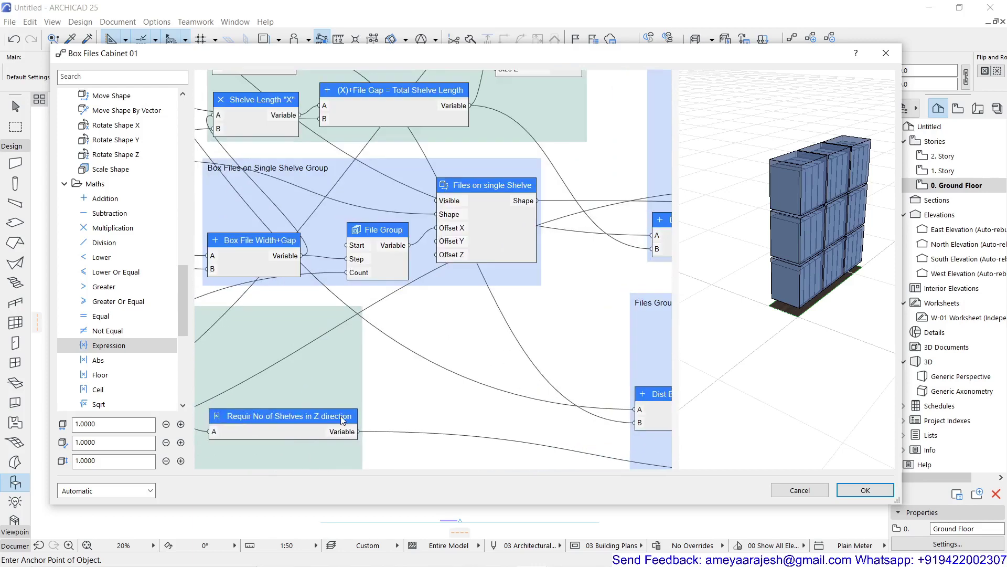
{"action": "scroll", "coordinate": [342, 419], "scroll_direction": "down", "scroll_amount": 5}
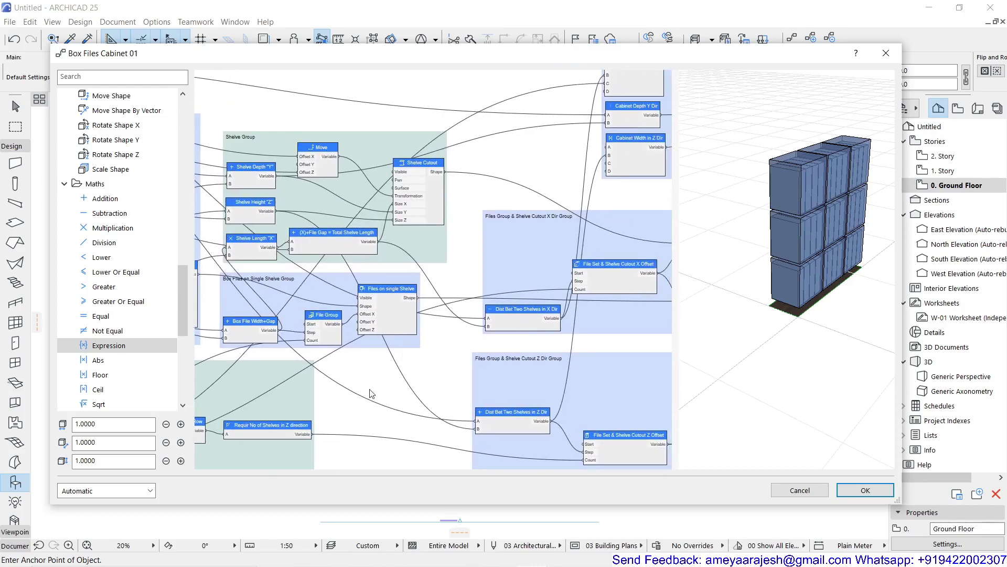
{"action": "left_click_drag", "start_coordinate": [310, 434], "coordinate": [607, 171]}
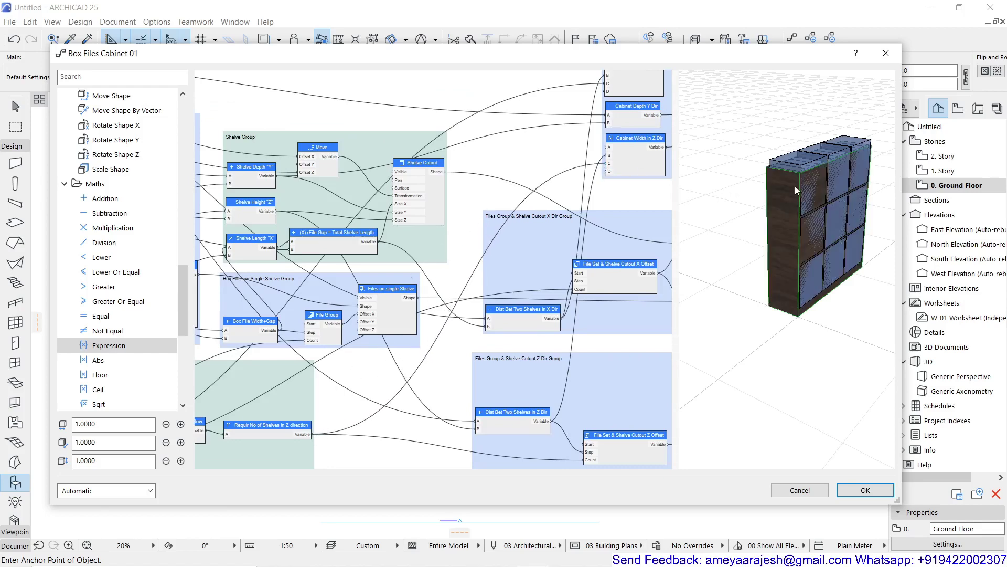
{"action": "scroll", "coordinate": [795, 186], "scroll_direction": "up", "scroll_amount": 3}
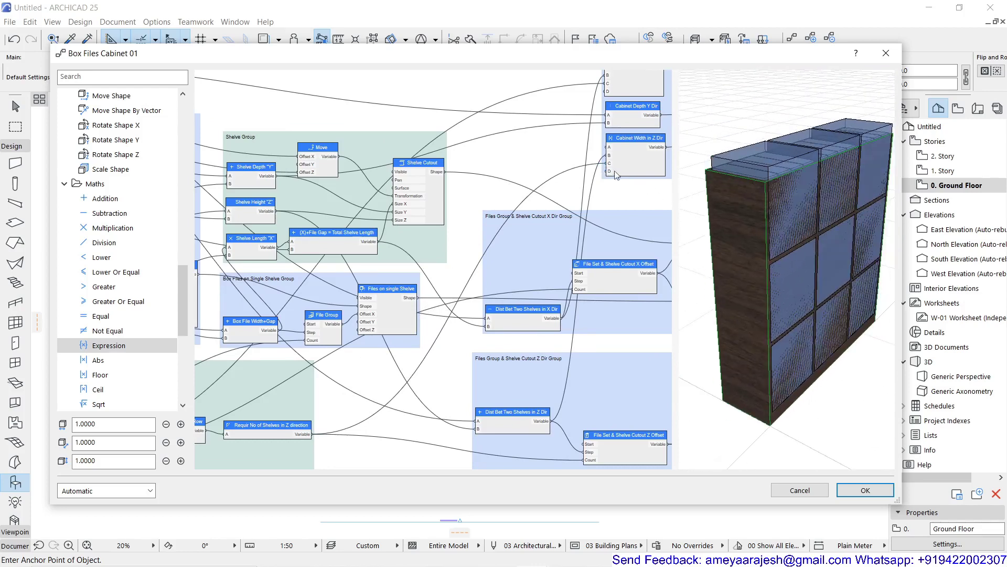
Step: Connect the 09. Cabinet Skirting Height variable to input A of the Cabinet Width in Z Dir node
{"action": "scroll", "coordinate": [575, 181], "scroll_direction": "down", "scroll_amount": 5}
{"action": "scroll", "coordinate": [356, 237], "scroll_direction": "up", "scroll_amount": 5}
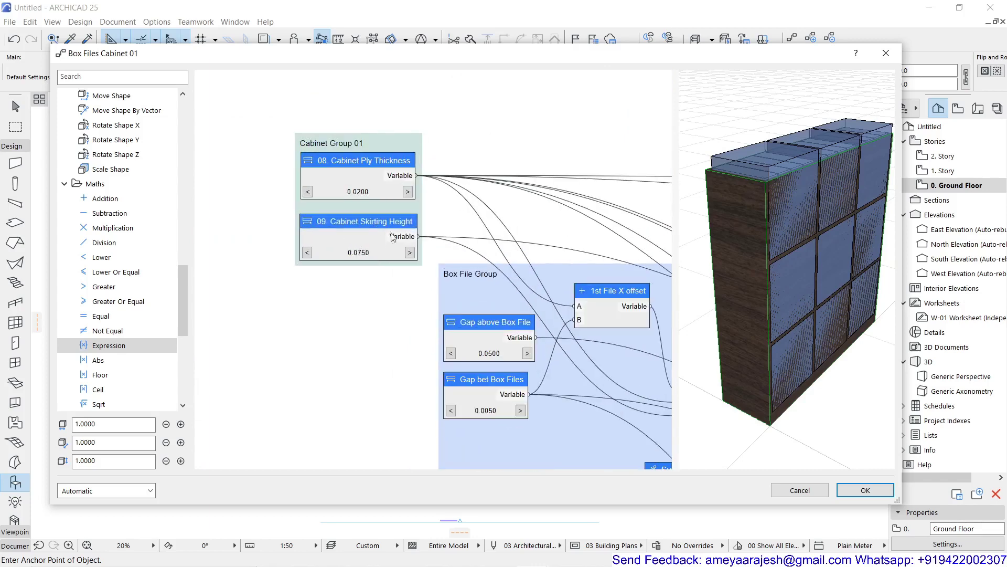
{"action": "scroll", "coordinate": [393, 237], "scroll_direction": "down", "scroll_amount": 5}
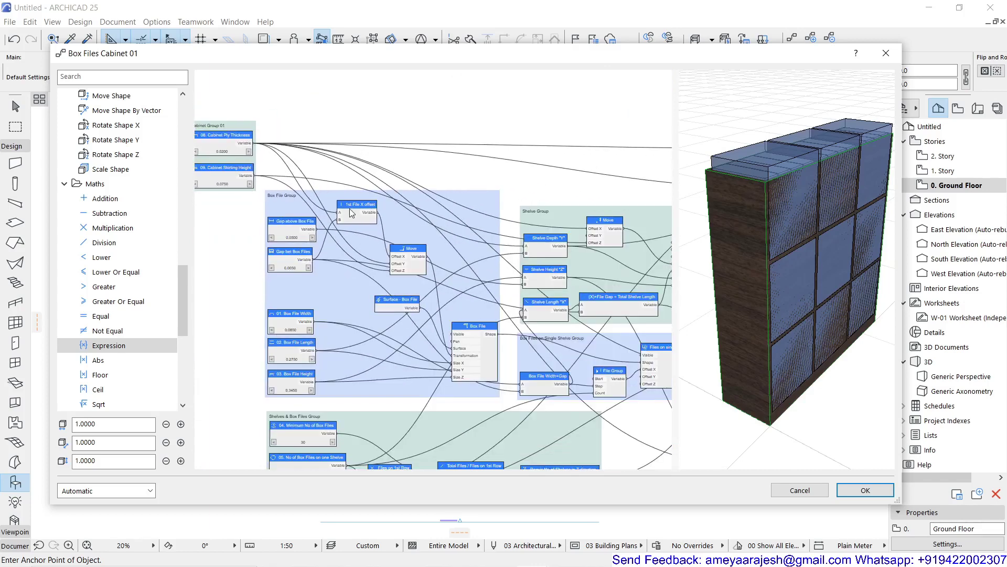
{"action": "scroll", "coordinate": [351, 213], "scroll_direction": "down", "scroll_amount": 4}
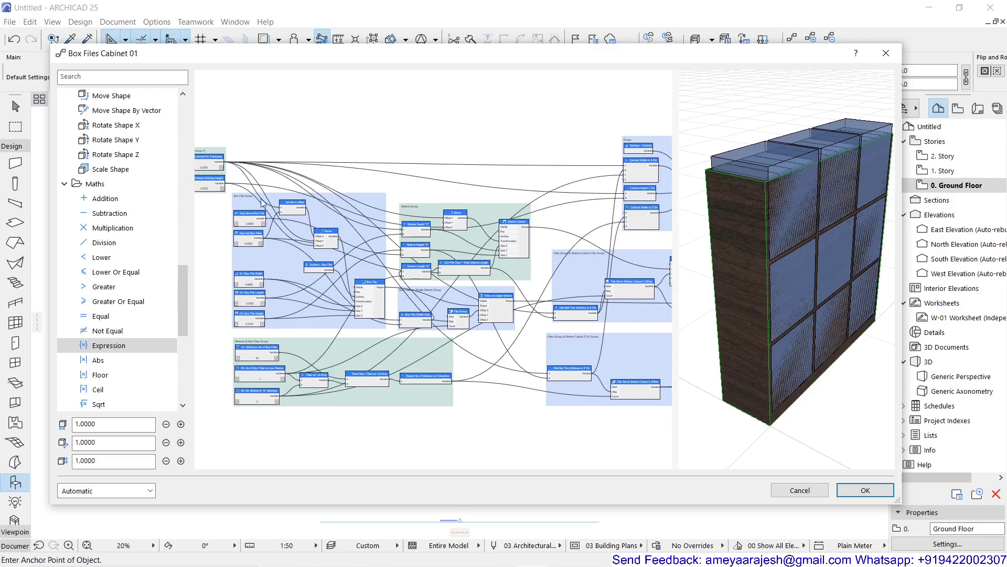
{"action": "left_click_drag", "start_coordinate": [233, 189], "coordinate": [626, 220]}
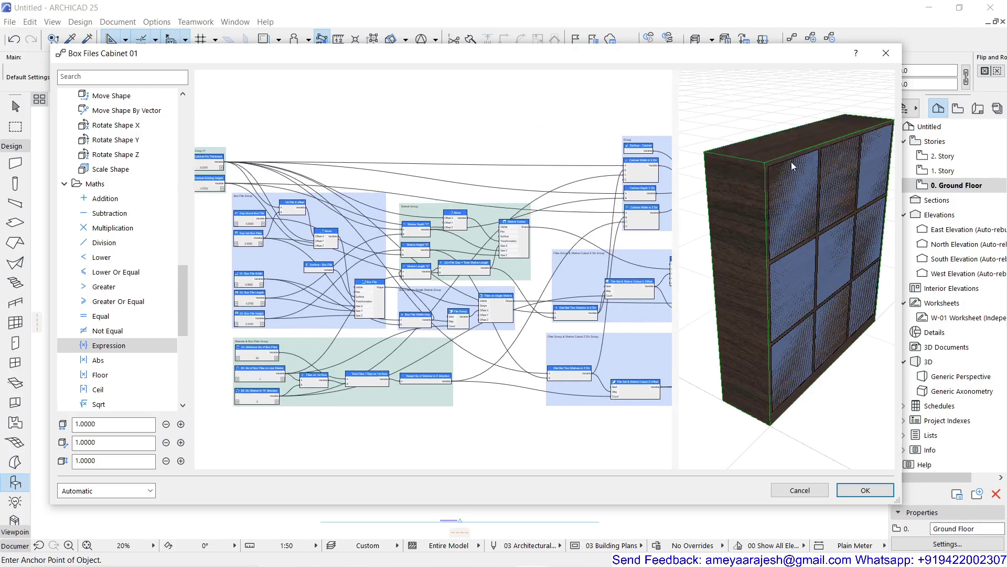
Step: Rename the group around the cabinet size and block nodes as Cabinet Group 02
{"action": "scroll", "coordinate": [532, 229], "scroll_direction": "up", "scroll_amount": 5}
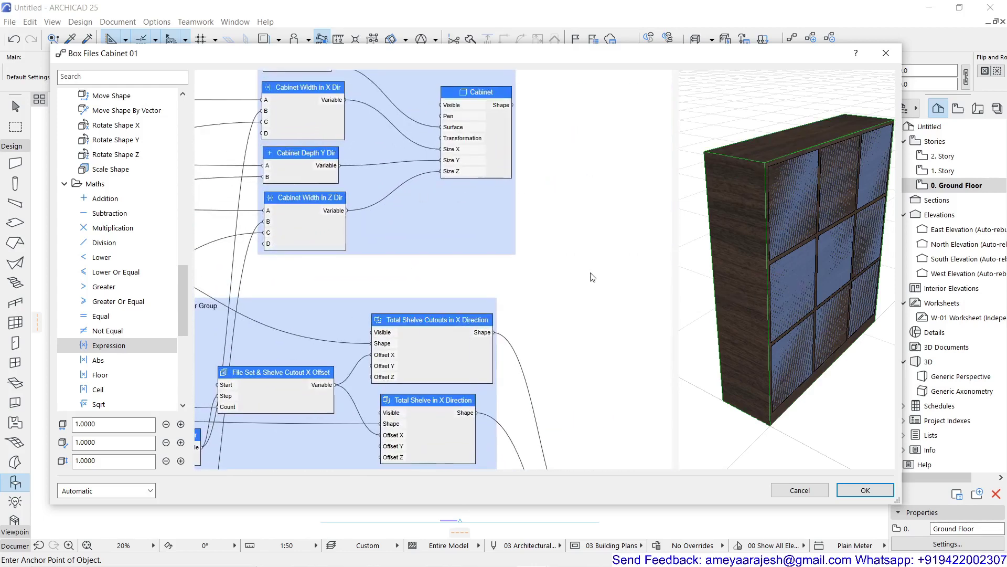
{"action": "scroll", "coordinate": [522, 243], "scroll_direction": "down", "scroll_amount": 2}
{"action": "scroll", "coordinate": [352, 104], "scroll_direction": "up", "scroll_amount": 2}
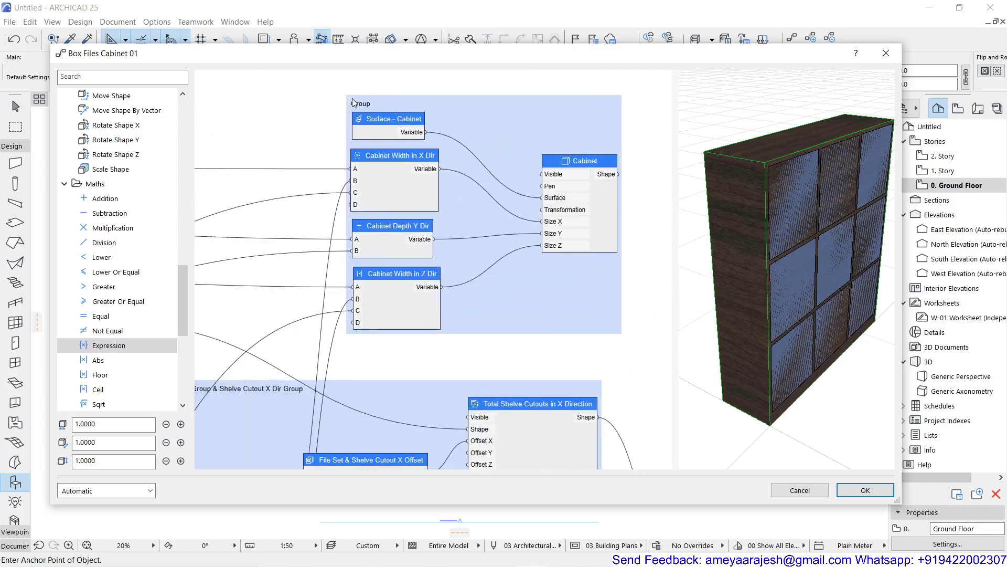
{"action": "double_click", "coordinate": [354, 108]}
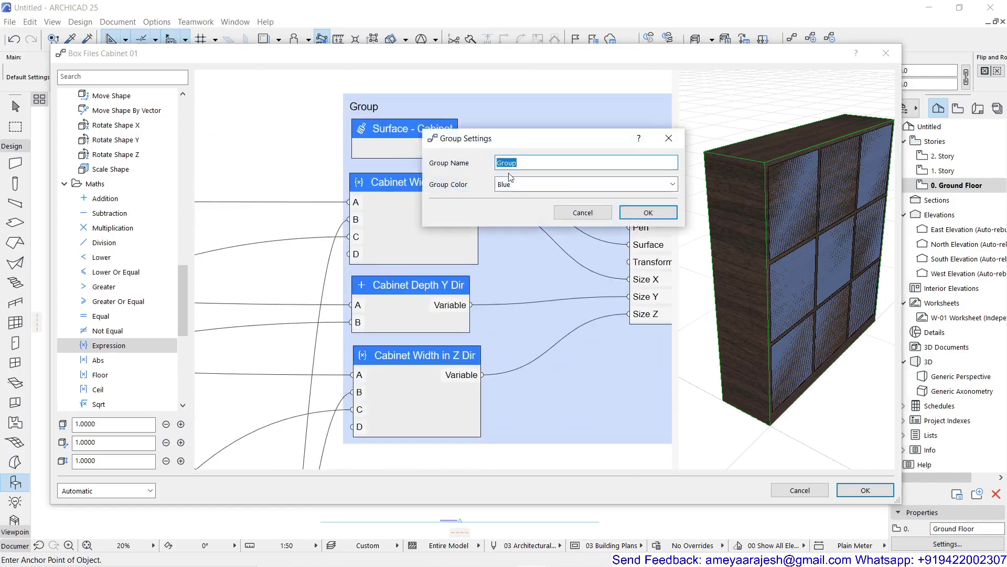
{"action": "left_click", "coordinate": [499, 164]}
{"action": "type", "text": "Cabin"}
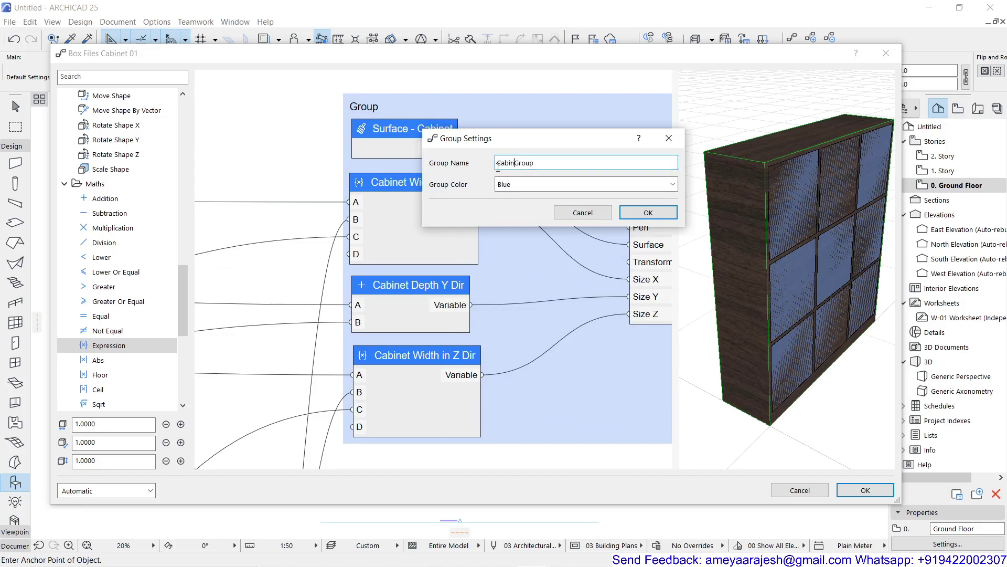
{"action": "type", "text": "et"}
{"action": "left_click", "coordinate": [575, 164]}
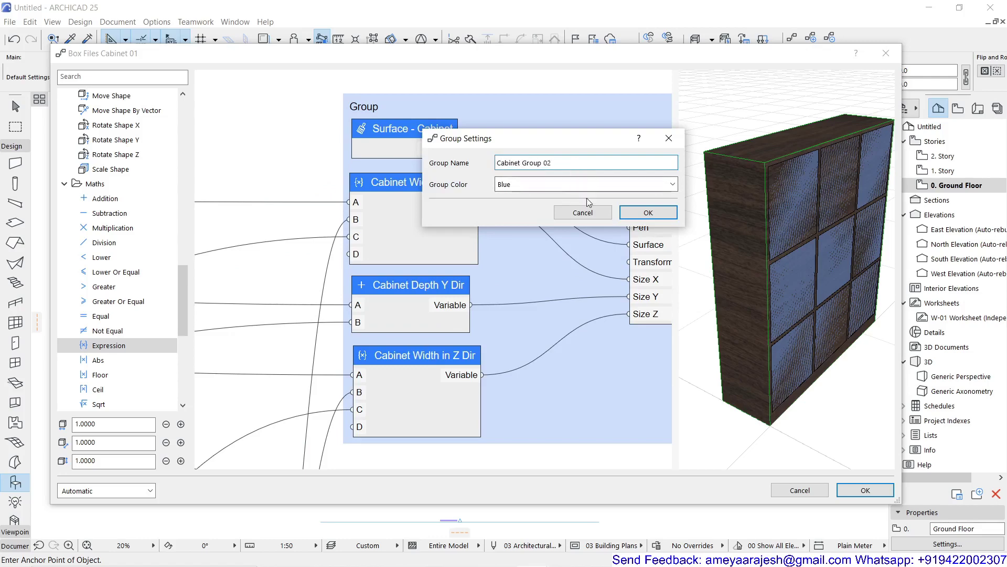
{"action": "left_click", "coordinate": [627, 212]}
{"action": "scroll", "coordinate": [426, 233], "scroll_direction": "down", "scroll_amount": 5}
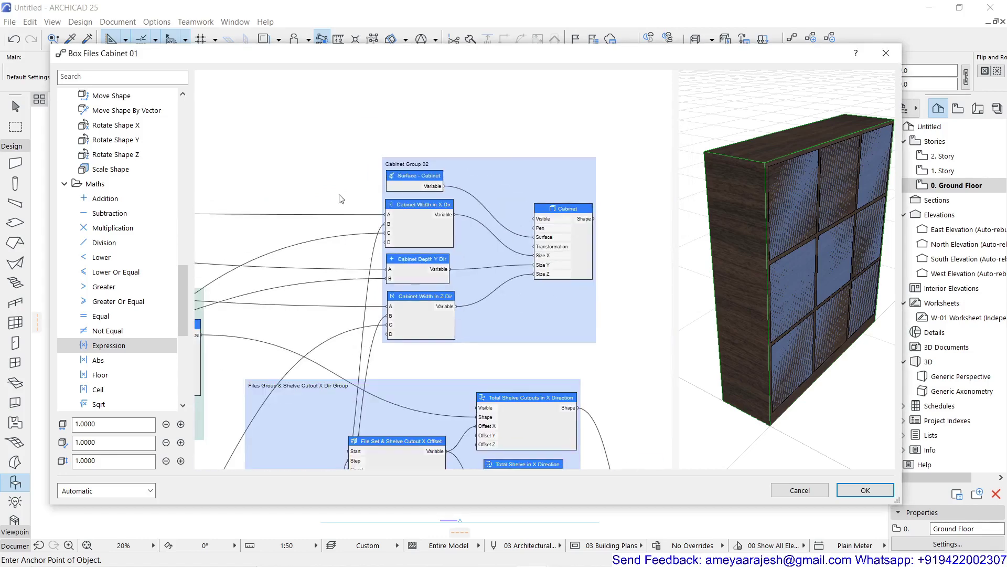
Step: Add a Difference solid operation node in the empty canvas area beyond the cabinet and shelf cutout groups
{"action": "scroll", "coordinate": [323, 315], "scroll_direction": "up", "scroll_amount": 4}
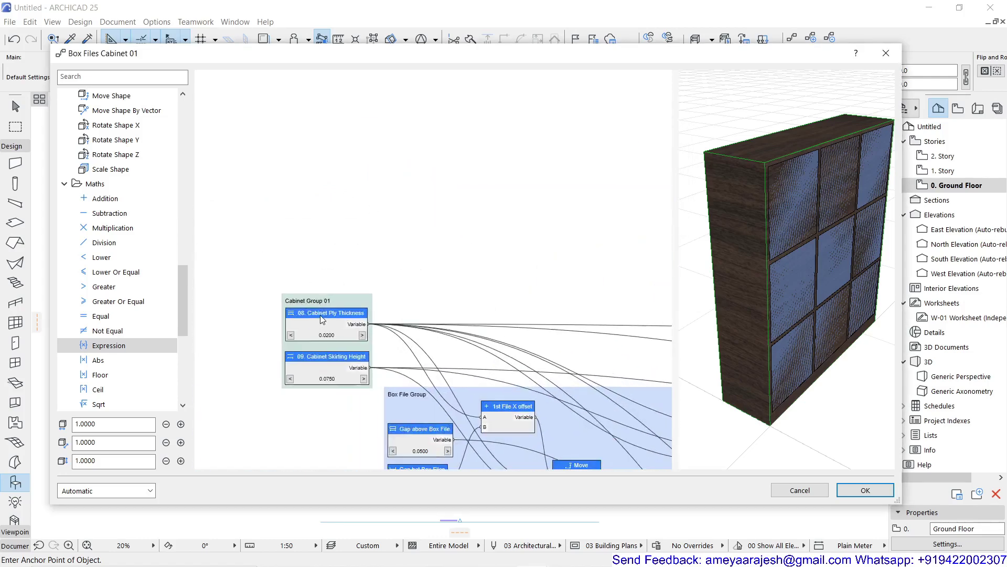
{"action": "scroll", "coordinate": [325, 314], "scroll_direction": "down", "scroll_amount": 5}
{"action": "scroll", "coordinate": [427, 307], "scroll_direction": "up", "scroll_amount": 5}
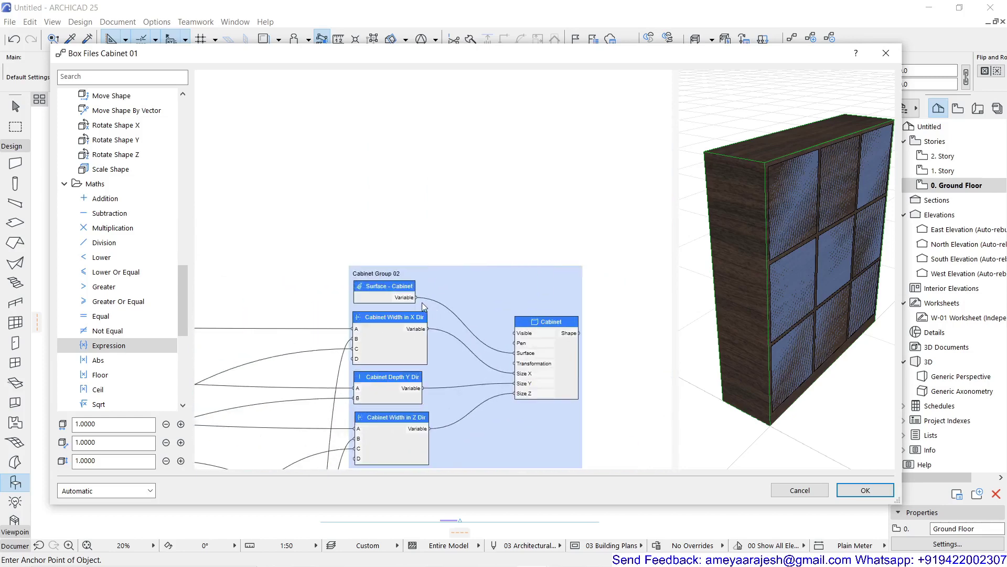
{"action": "scroll", "coordinate": [425, 307], "scroll_direction": "down", "scroll_amount": 3}
{"action": "scroll", "coordinate": [493, 307], "scroll_direction": "down", "scroll_amount": 2}
{"action": "scroll", "coordinate": [543, 303], "scroll_direction": "up", "scroll_amount": 1}
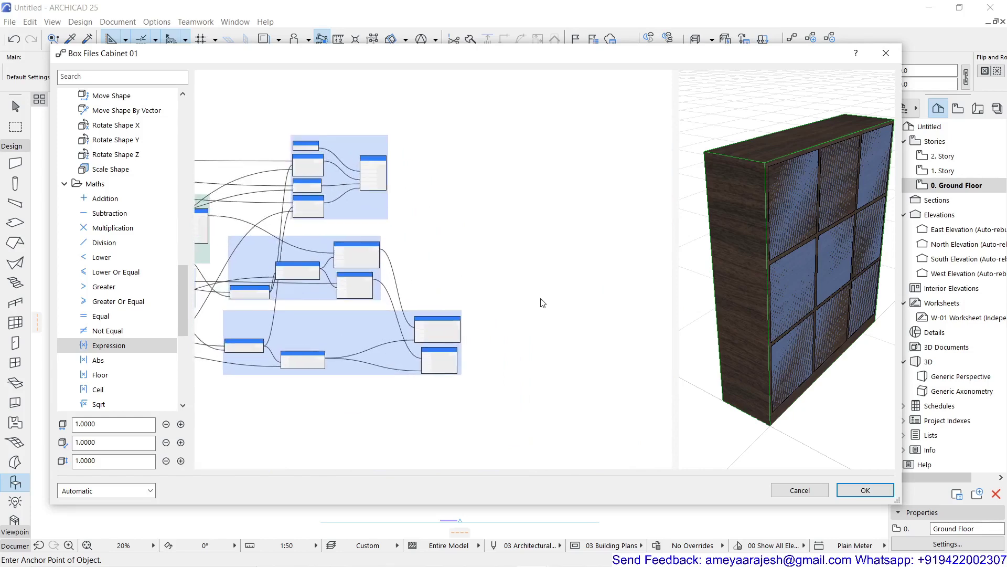
{"action": "scroll", "coordinate": [557, 299], "scroll_direction": "up", "scroll_amount": 2}
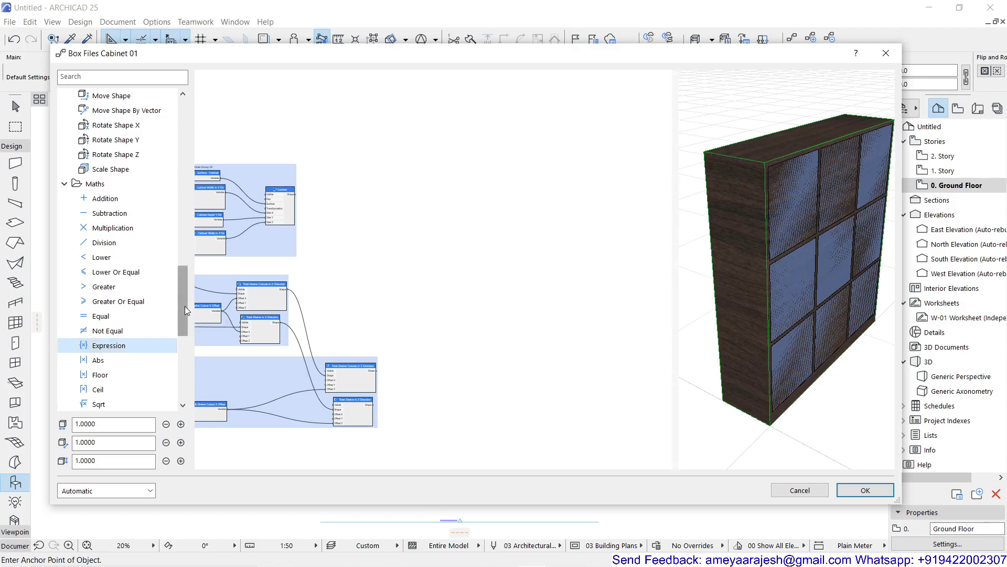
{"action": "left_click_drag", "start_coordinate": [185, 307], "coordinate": [182, 373]}
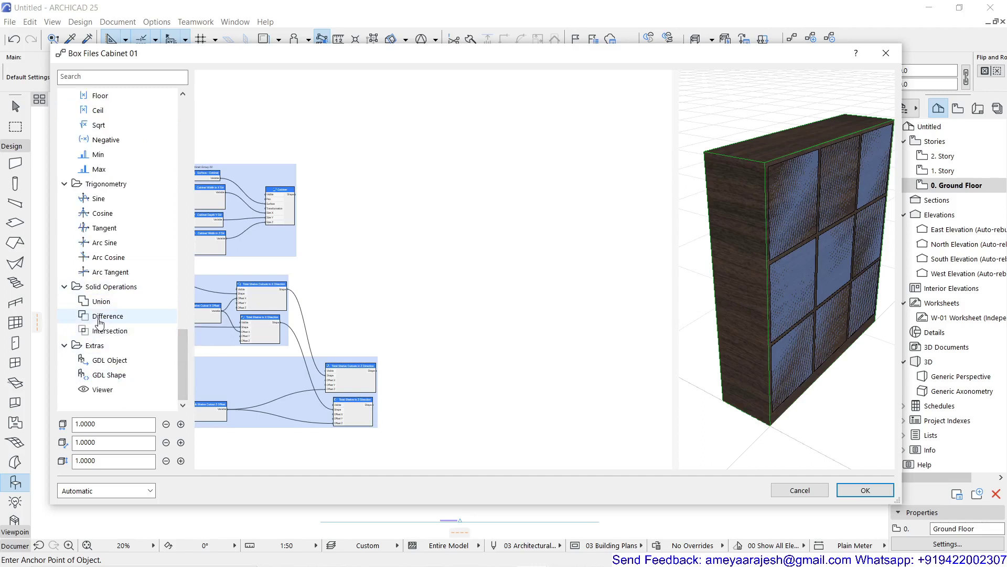
{"action": "left_click_drag", "start_coordinate": [101, 321], "coordinate": [422, 257]}
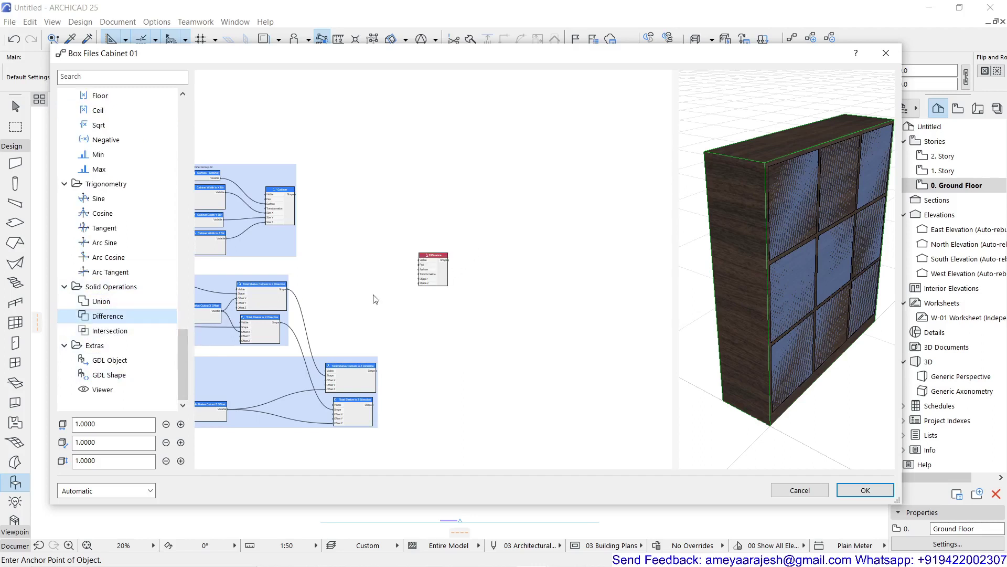
Step: Move the Difference node closer to the Cabinet group and connect the Cabinet node's Shape output to its Shape 1 input
{"action": "scroll", "coordinate": [375, 293], "scroll_direction": "up", "scroll_amount": 2}
{"action": "middle_click_drag", "start_coordinate": [397, 355], "coordinate": [506, 358]}
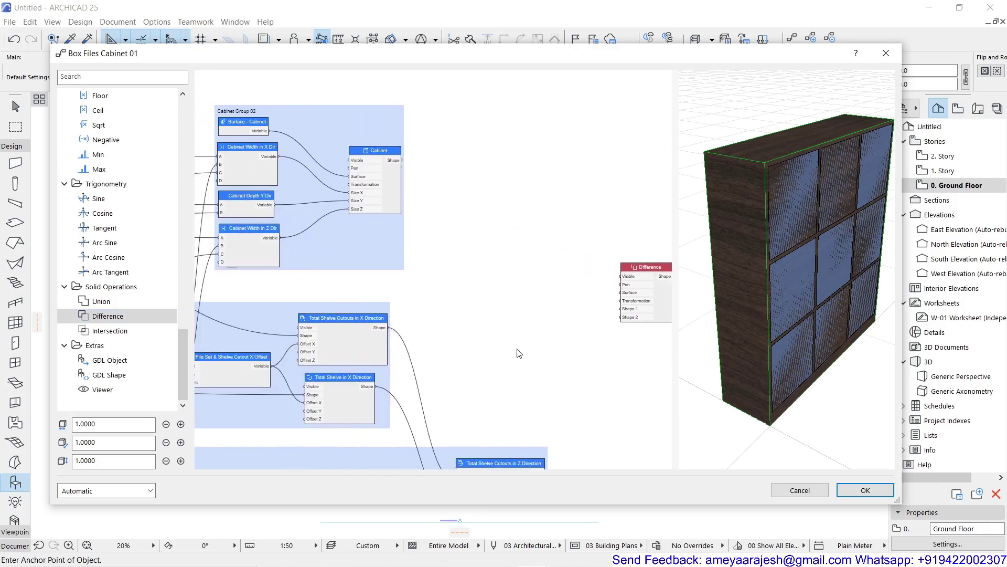
{"action": "middle_click_drag", "start_coordinate": [586, 285], "coordinate": [522, 275]}
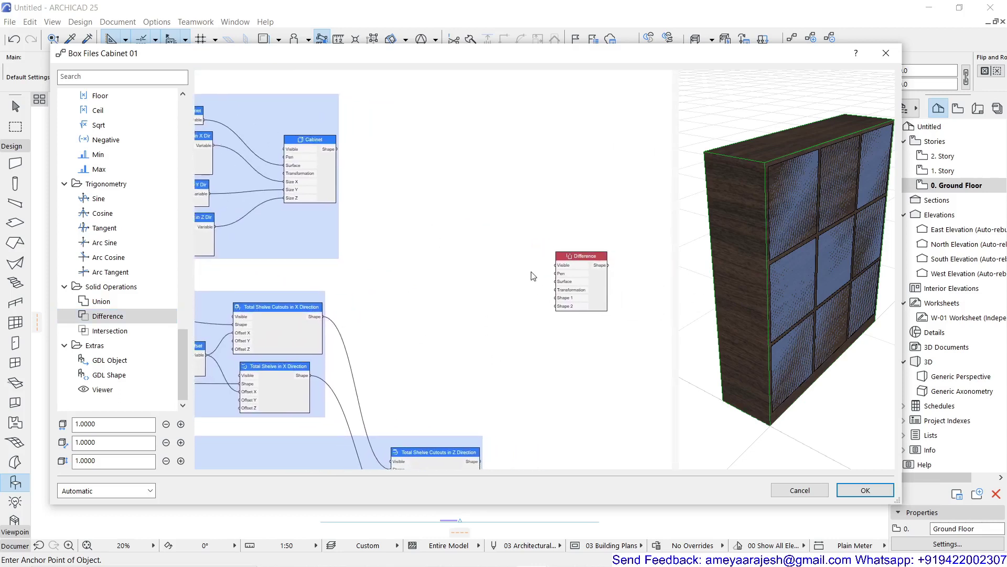
{"action": "scroll", "coordinate": [575, 257], "scroll_direction": "up", "scroll_amount": 1}
{"action": "scroll", "coordinate": [567, 278], "scroll_direction": "up", "scroll_amount": 1}
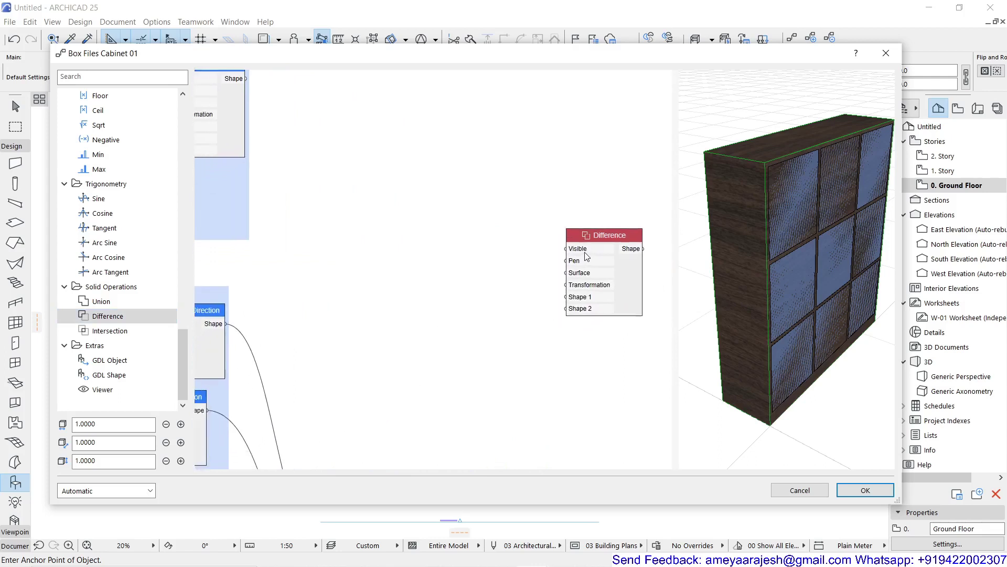
{"action": "left_click_drag", "start_coordinate": [597, 238], "coordinate": [507, 223]}
{"action": "scroll", "coordinate": [443, 282], "scroll_direction": "up", "scroll_amount": 1}
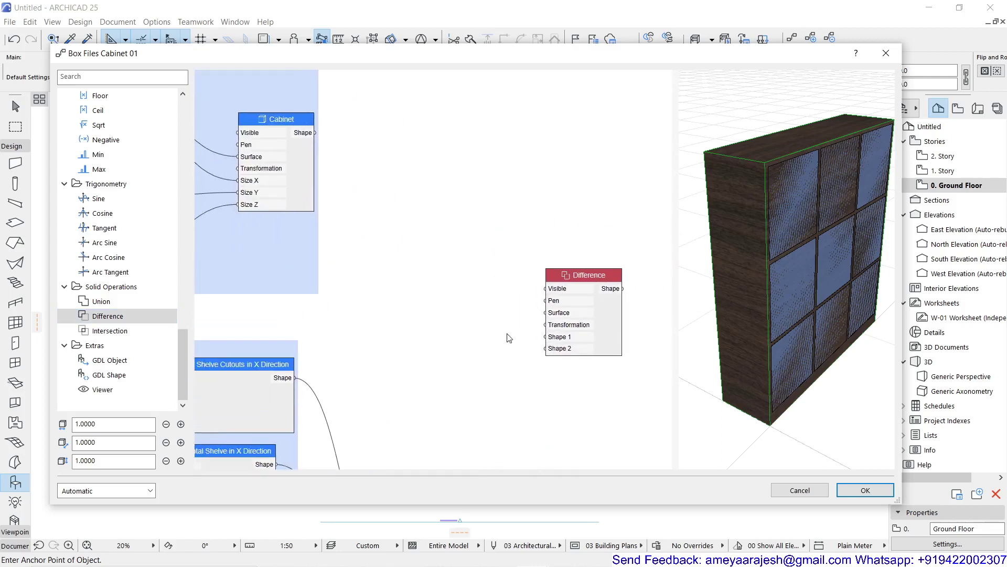
{"action": "scroll", "coordinate": [510, 314], "scroll_direction": "down", "scroll_amount": 1}
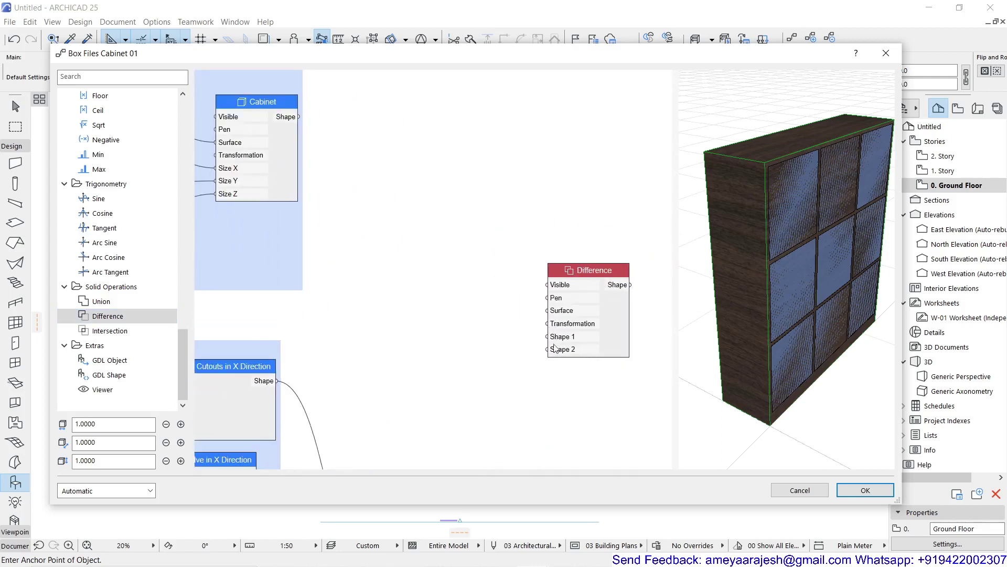
{"action": "left_click_drag", "start_coordinate": [299, 117], "coordinate": [545, 338]}
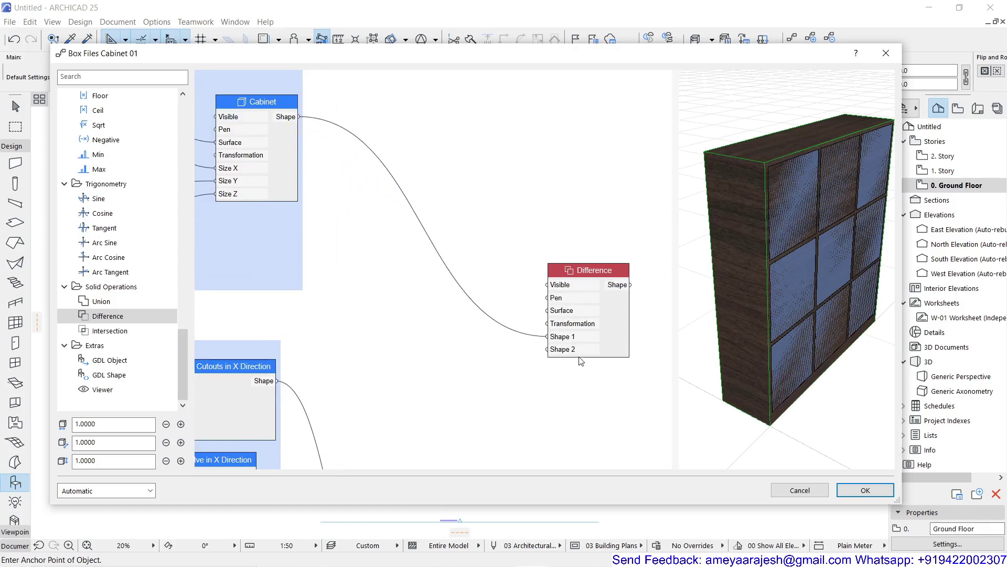
Step: Connect the Shape output of Total Shelve Cutouts in Z Direction to the Shape 2 input of the Difference node
{"action": "scroll", "coordinate": [580, 361], "scroll_direction": "down", "scroll_amount": 1}
{"action": "scroll", "coordinate": [506, 362], "scroll_direction": "down", "scroll_amount": 4}
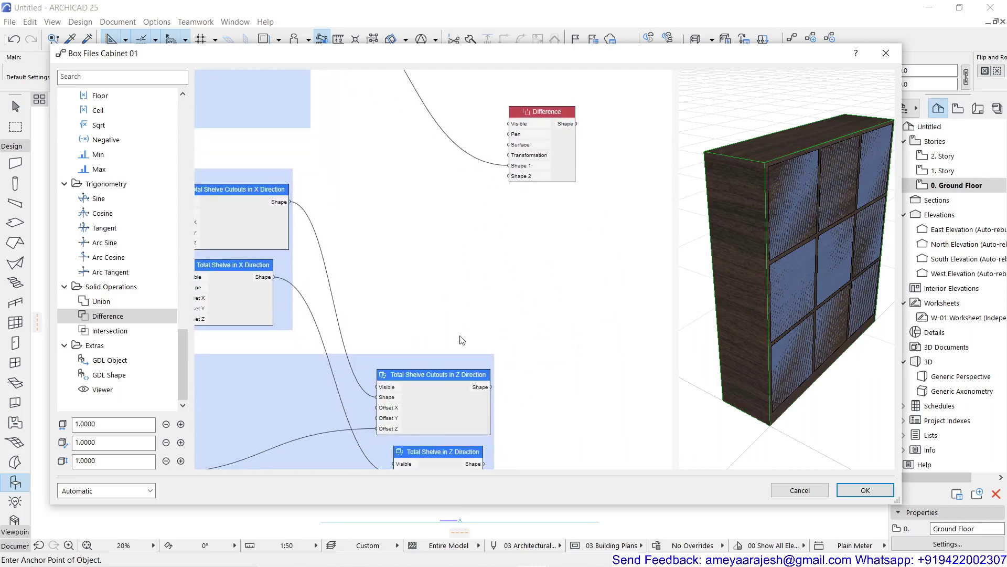
{"action": "scroll", "coordinate": [475, 386], "scroll_direction": "down", "scroll_amount": 2}
{"action": "scroll", "coordinate": [494, 389], "scroll_direction": "up", "scroll_amount": 2}
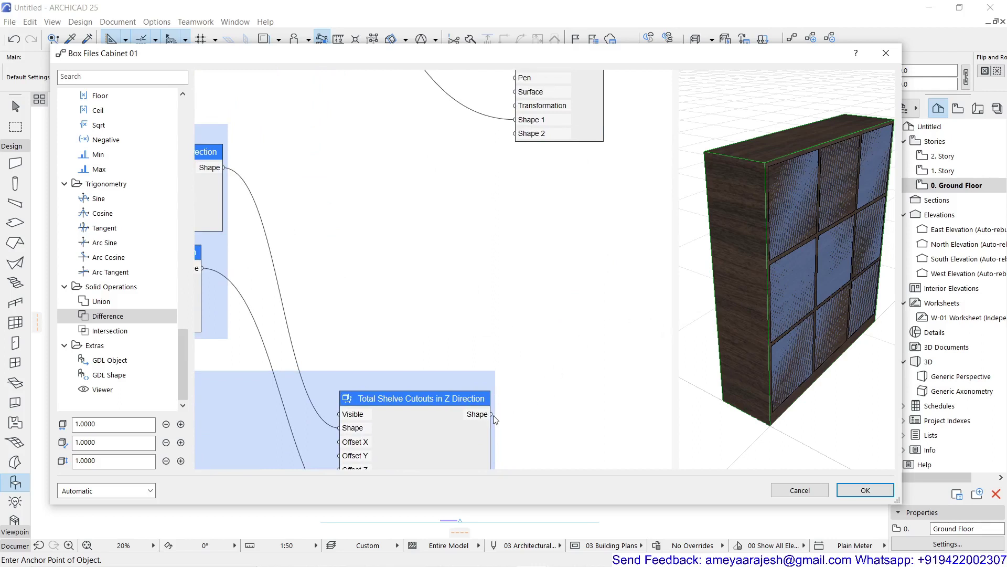
{"action": "left_click_drag", "start_coordinate": [492, 414], "coordinate": [514, 133]}
{"action": "middle_click_drag", "start_coordinate": [569, 216], "coordinate": [544, 341]}
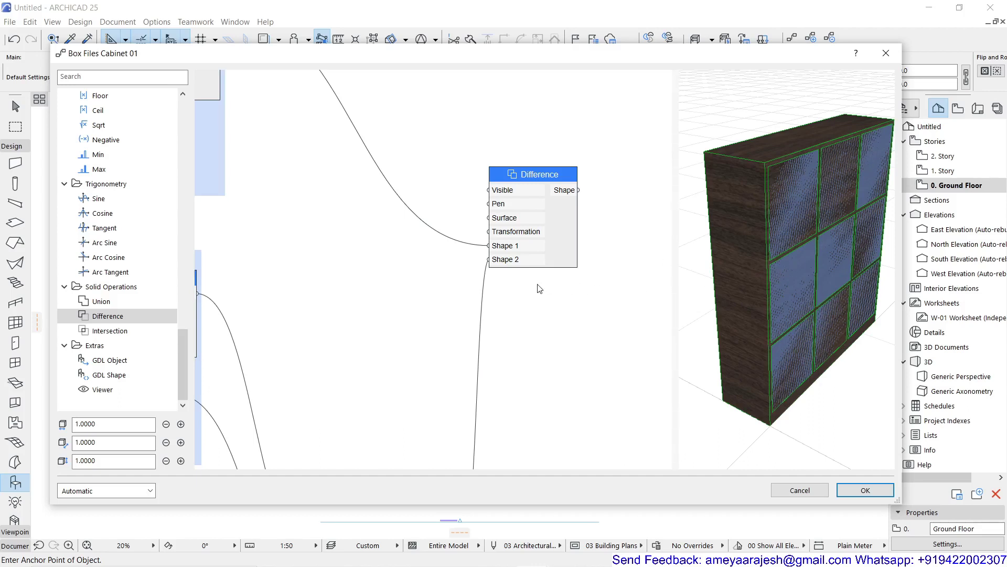
Step: Set the Cabinet node's Visible option to False and inspect the cut-out cabinet in the preview
{"action": "middle_click_drag", "start_coordinate": [506, 246], "coordinate": [616, 376]}
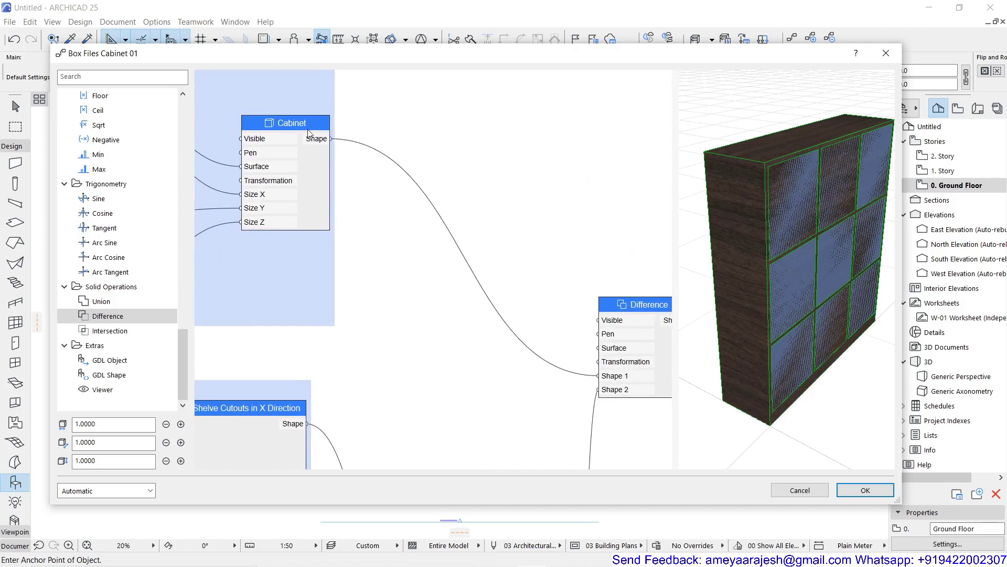
{"action": "double_click", "coordinate": [286, 123]}
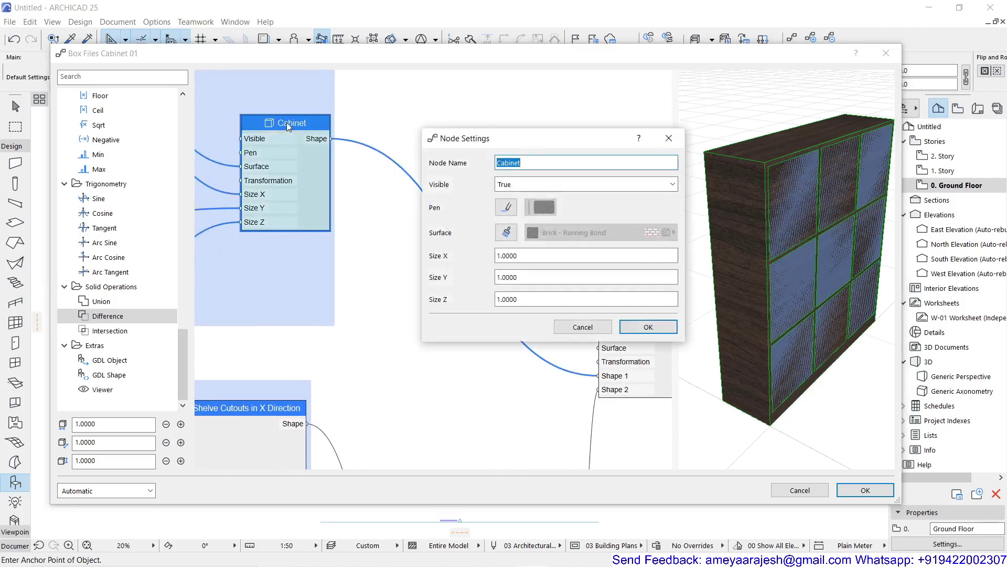
{"action": "left_click", "coordinate": [519, 187]}
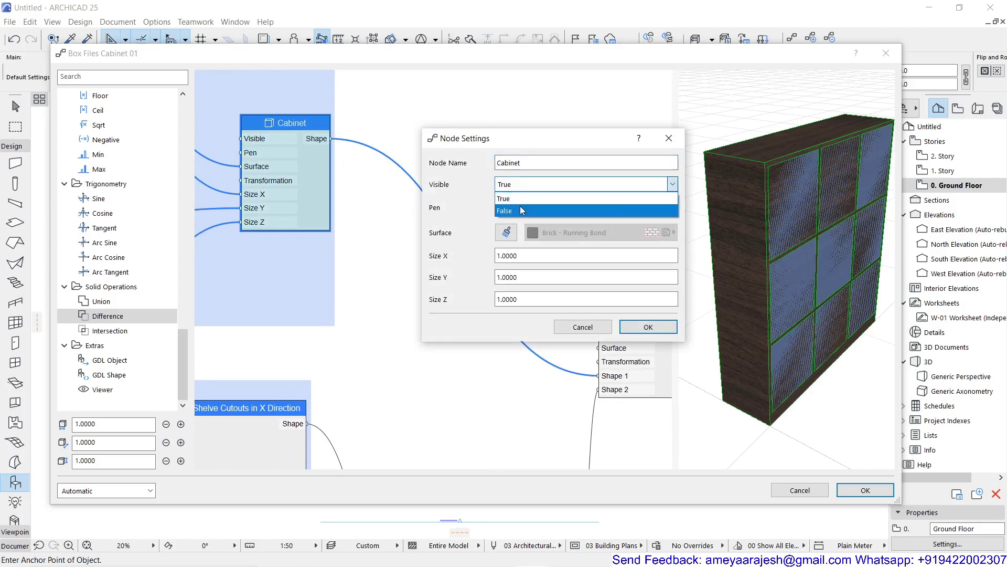
{"action": "left_click", "coordinate": [520, 210]}
{"action": "left_click", "coordinate": [650, 325]}
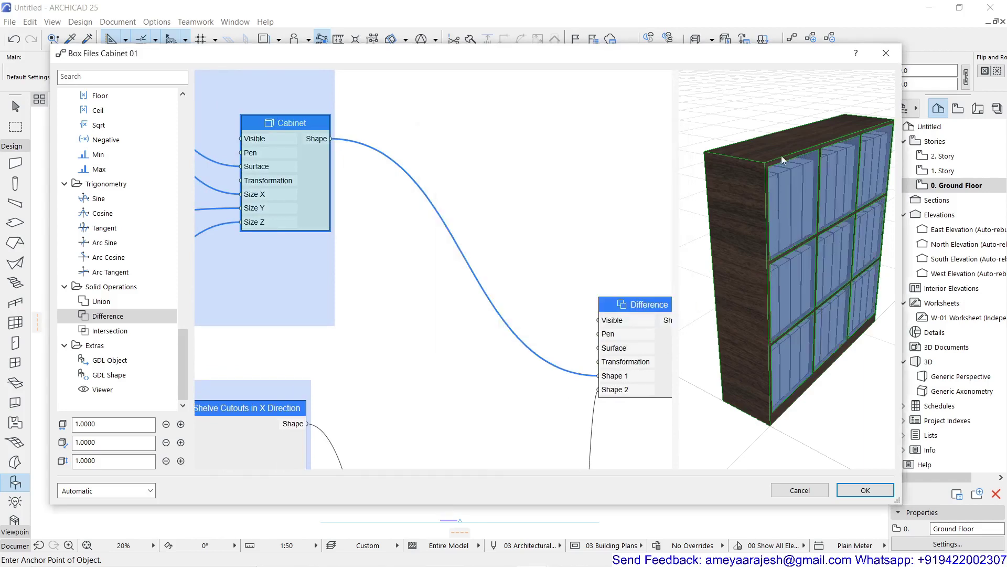
{"action": "left_click_drag", "start_coordinate": [763, 337], "coordinate": [712, 250]}
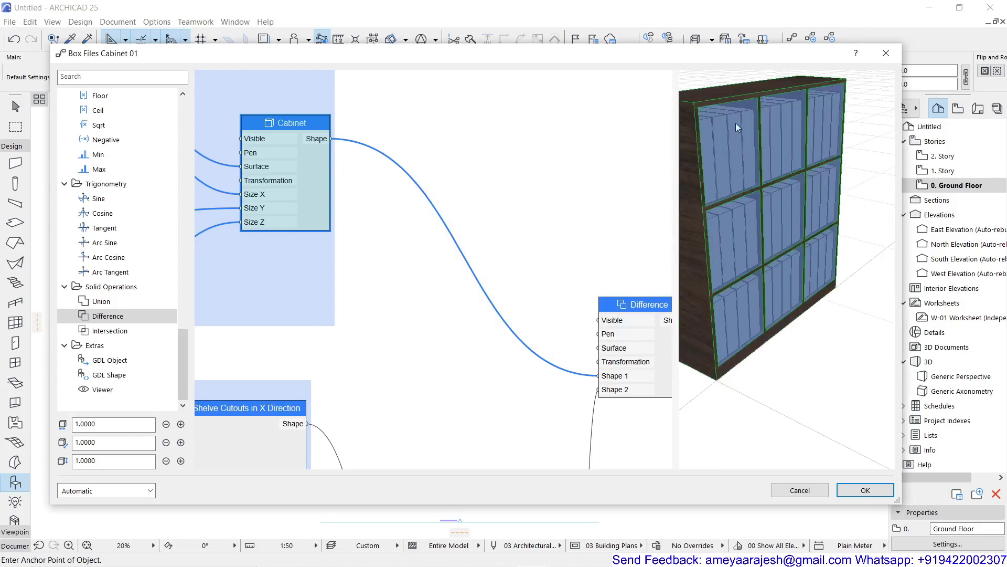
{"action": "scroll", "coordinate": [729, 314], "scroll_direction": "up", "scroll_amount": 10}
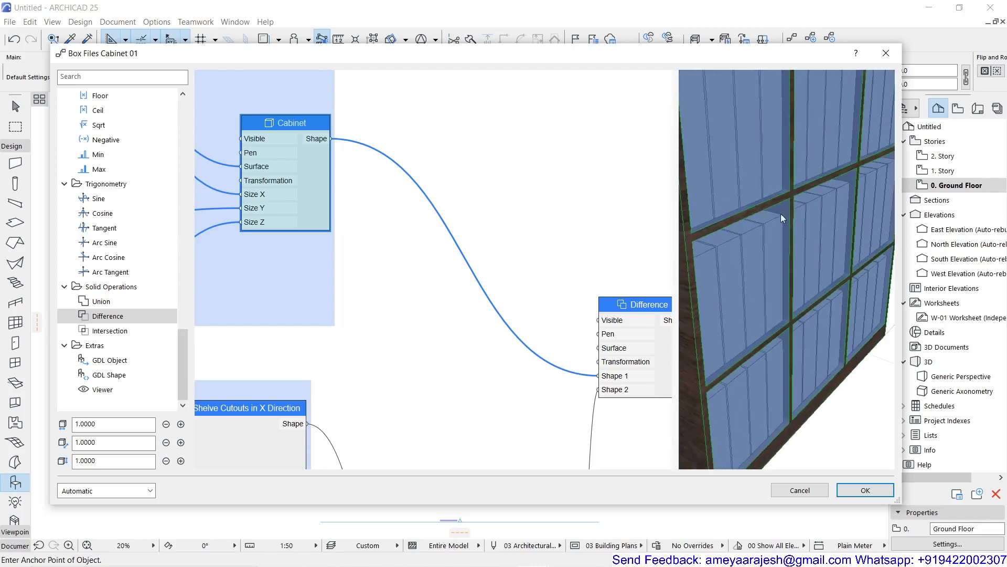
{"action": "scroll", "coordinate": [781, 218], "scroll_direction": "down", "scroll_amount": 8}
Step: Set Visible to False for the Total Shelve Cutouts in Z Direction node and inspect the shelf interiors in the preview
{"action": "scroll", "coordinate": [519, 277], "scroll_direction": "down", "scroll_amount": 5}
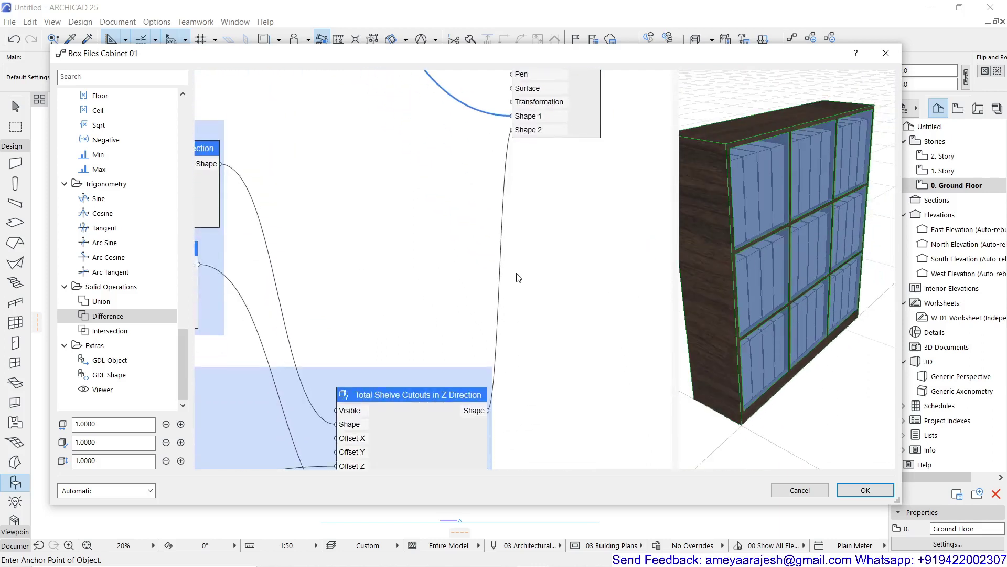
{"action": "scroll", "coordinate": [519, 277], "scroll_direction": "down", "scroll_amount": 1}
{"action": "double_click", "coordinate": [412, 391]}
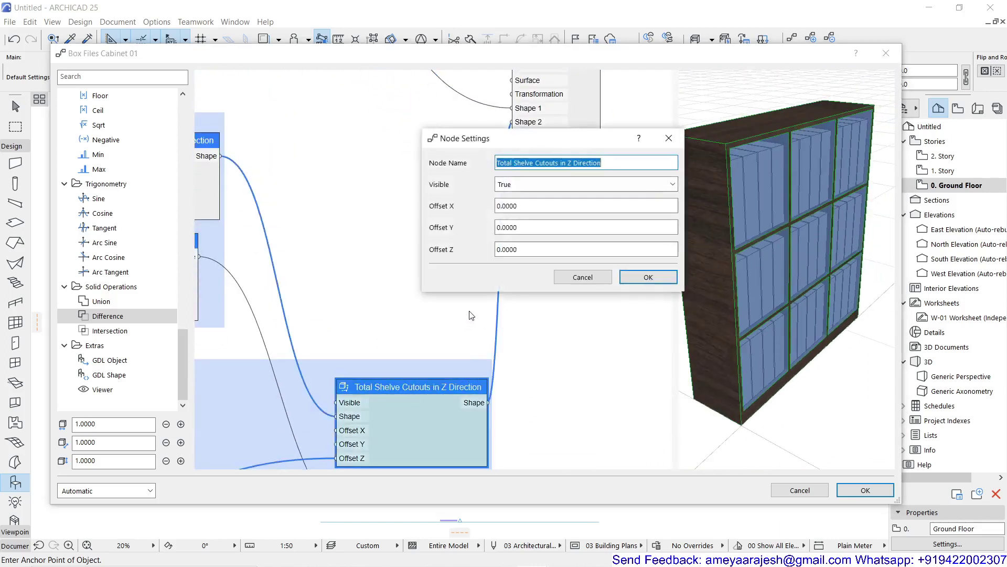
{"action": "left_click", "coordinate": [514, 184]}
{"action": "left_click", "coordinate": [519, 210]}
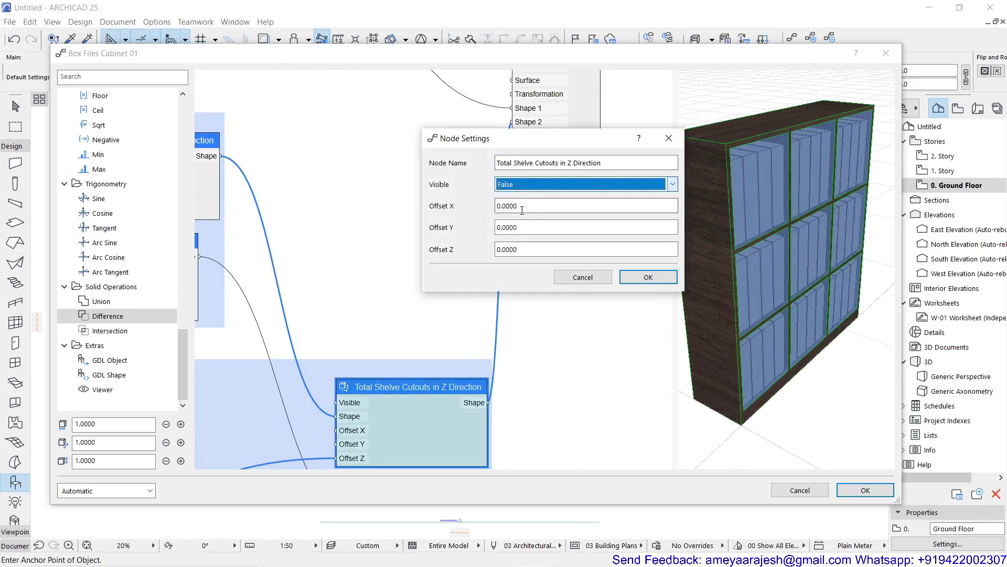
{"action": "left_click", "coordinate": [648, 277]}
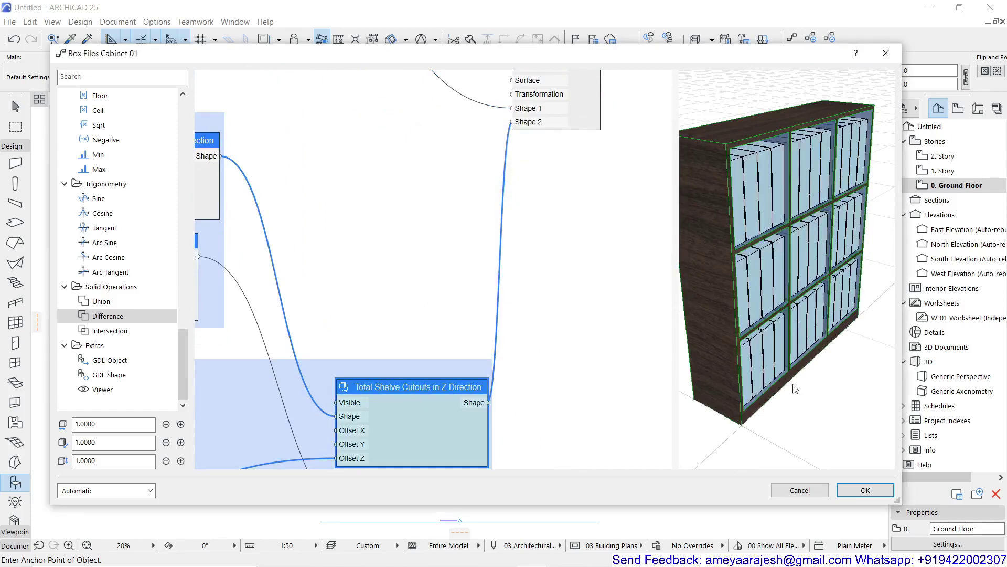
{"action": "scroll", "coordinate": [800, 402], "scroll_direction": "up", "scroll_amount": 5}
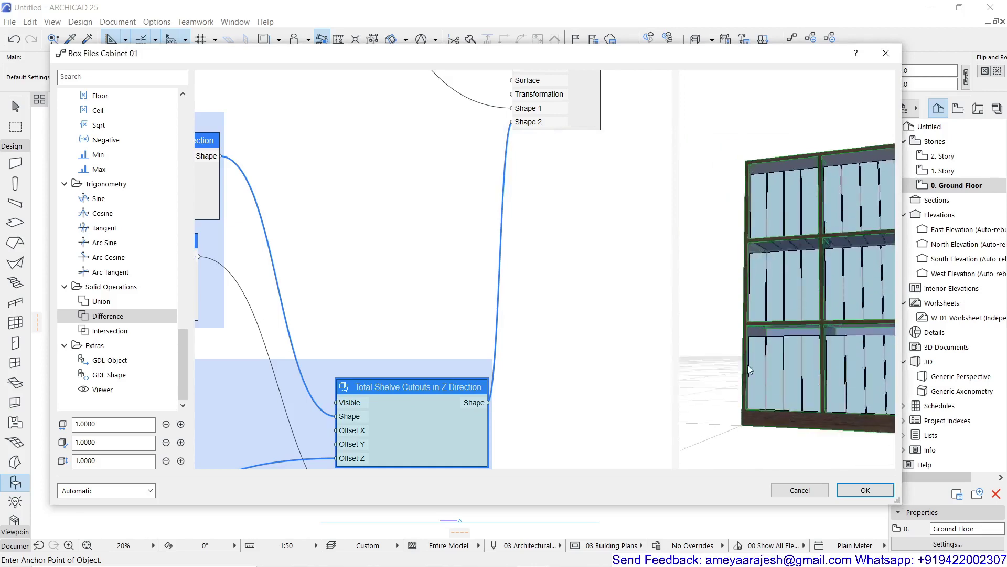
{"action": "left_click_drag", "start_coordinate": [736, 386], "coordinate": [654, 366]}
{"action": "scroll", "coordinate": [762, 185], "scroll_direction": "up", "scroll_amount": 3}
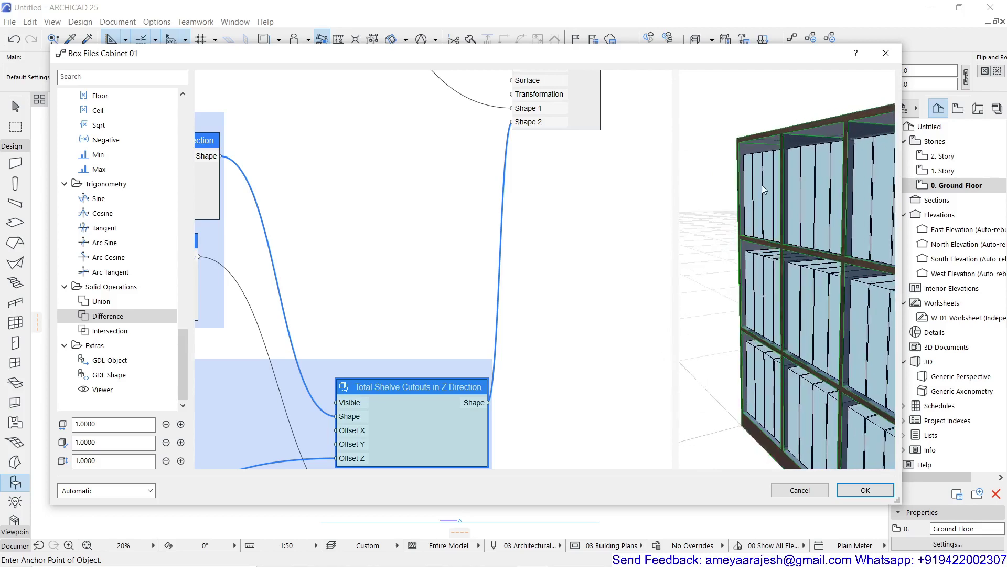
{"action": "left_click_drag", "start_coordinate": [781, 268], "coordinate": [773, 225]}
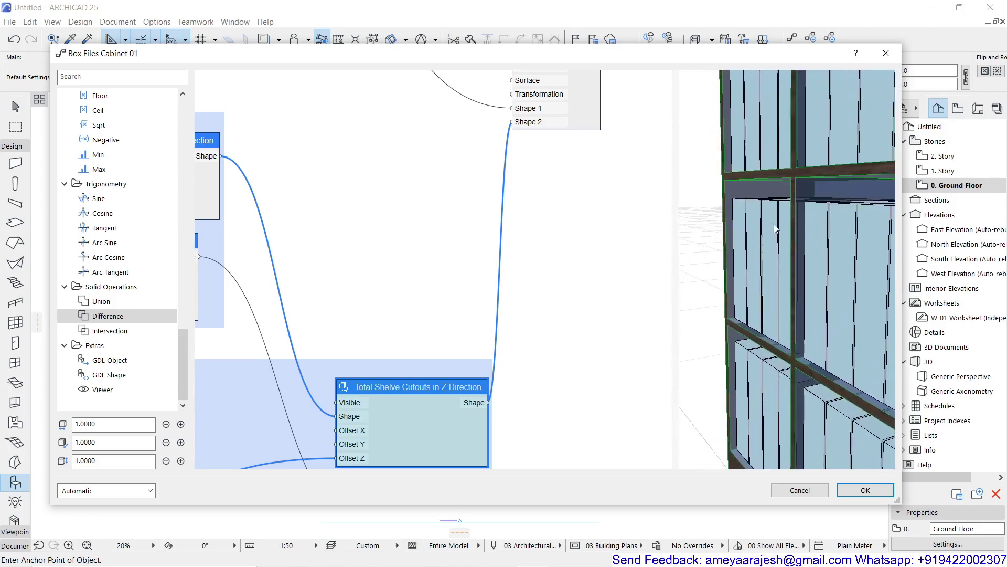
{"action": "left_click_drag", "start_coordinate": [769, 414], "coordinate": [758, 347]}
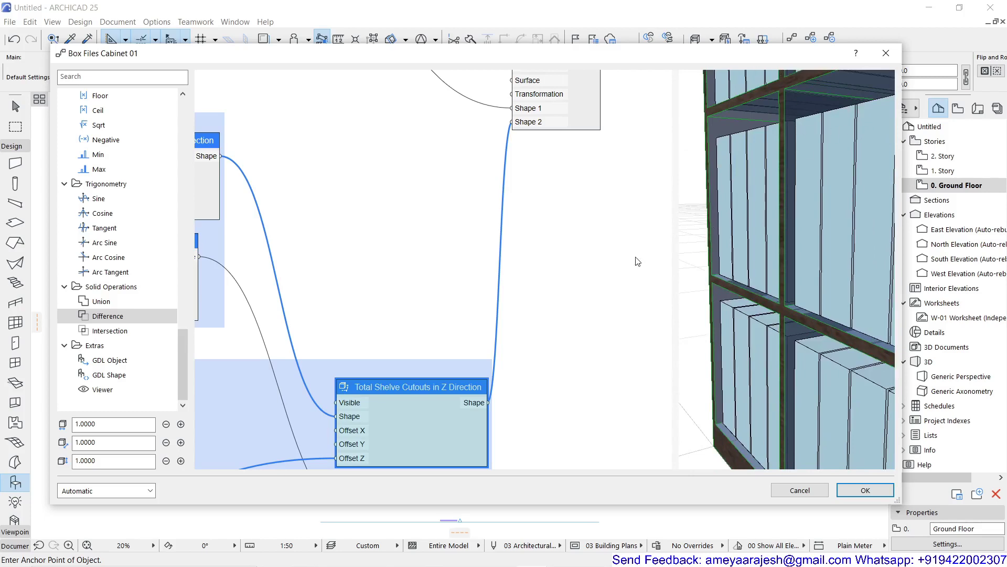
Step: Turn off the Glass - Blue surface override on the Shelve Cutout node in the Shelve Group
{"action": "scroll", "coordinate": [628, 271], "scroll_direction": "down", "scroll_amount": 5}
{"action": "scroll", "coordinate": [538, 250], "scroll_direction": "down", "scroll_amount": 3}
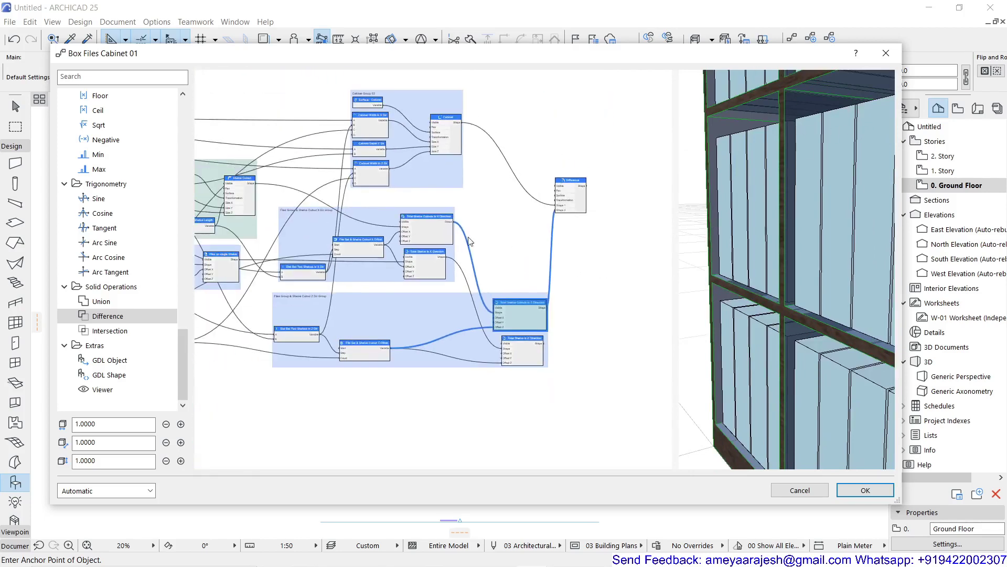
{"action": "scroll", "coordinate": [476, 239], "scroll_direction": "down", "scroll_amount": 3}
{"action": "scroll", "coordinate": [474, 260], "scroll_direction": "up", "scroll_amount": 1}
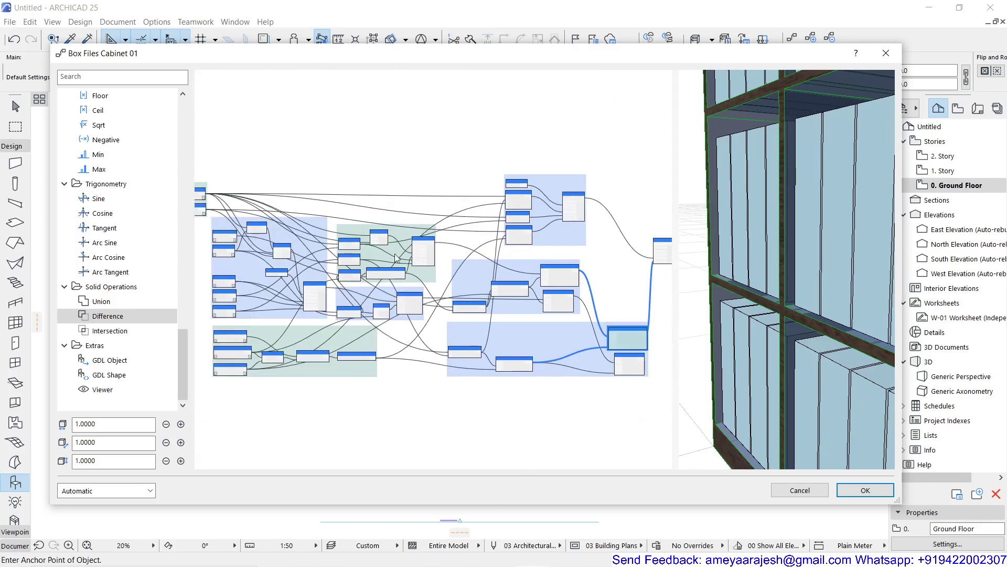
{"action": "scroll", "coordinate": [385, 246], "scroll_direction": "up", "scroll_amount": 1}
{"action": "scroll", "coordinate": [382, 258], "scroll_direction": "up", "scroll_amount": 1}
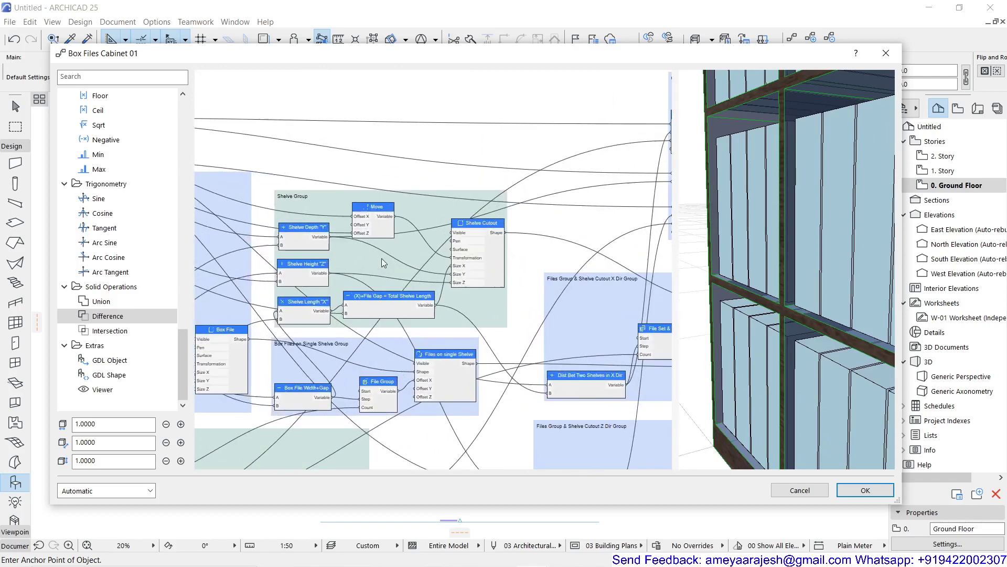
{"action": "scroll", "coordinate": [437, 246], "scroll_direction": "up", "scroll_amount": 1}
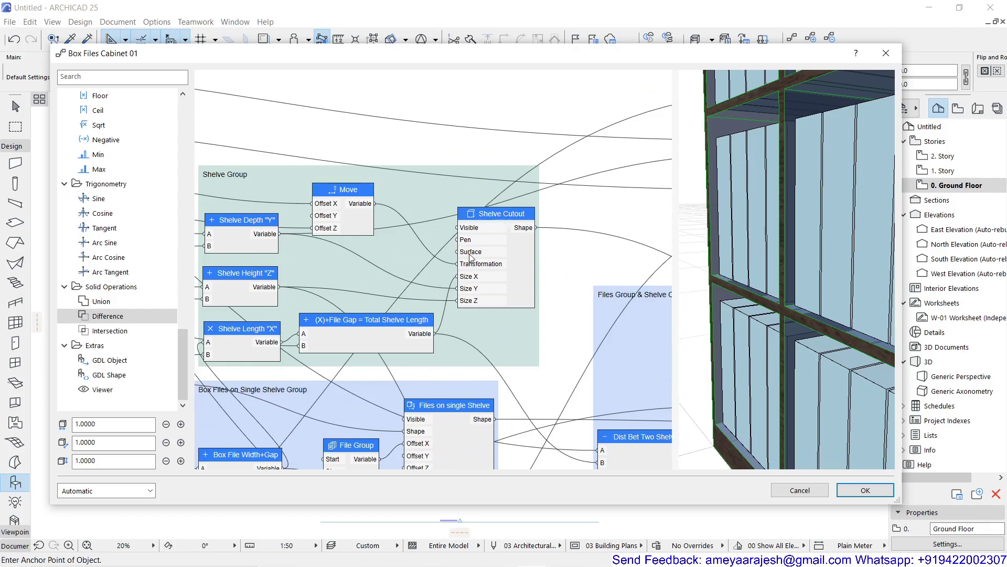
{"action": "scroll", "coordinate": [471, 258], "scroll_direction": "up", "scroll_amount": 1}
{"action": "double_click", "coordinate": [492, 211]}
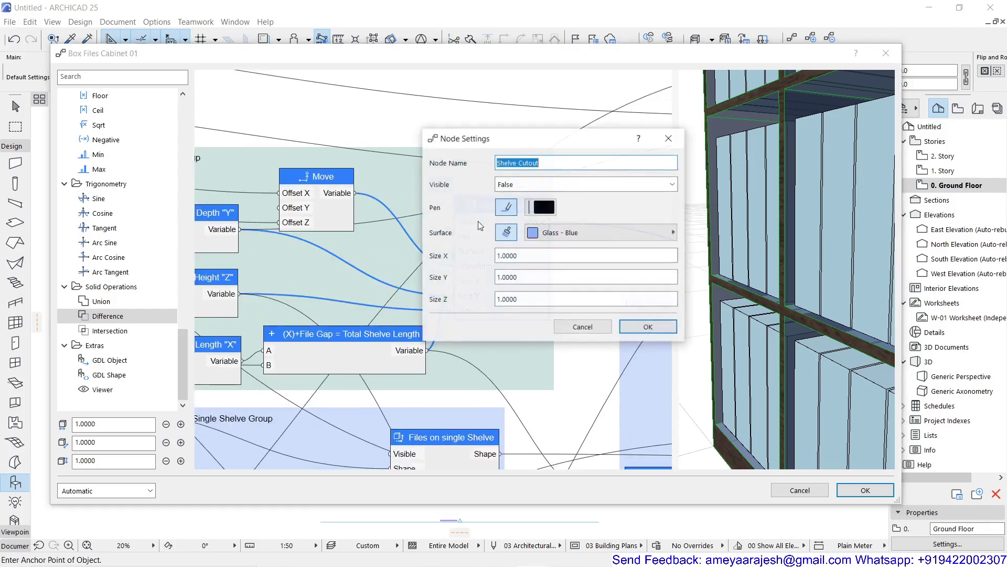
{"action": "left_click", "coordinate": [509, 235]}
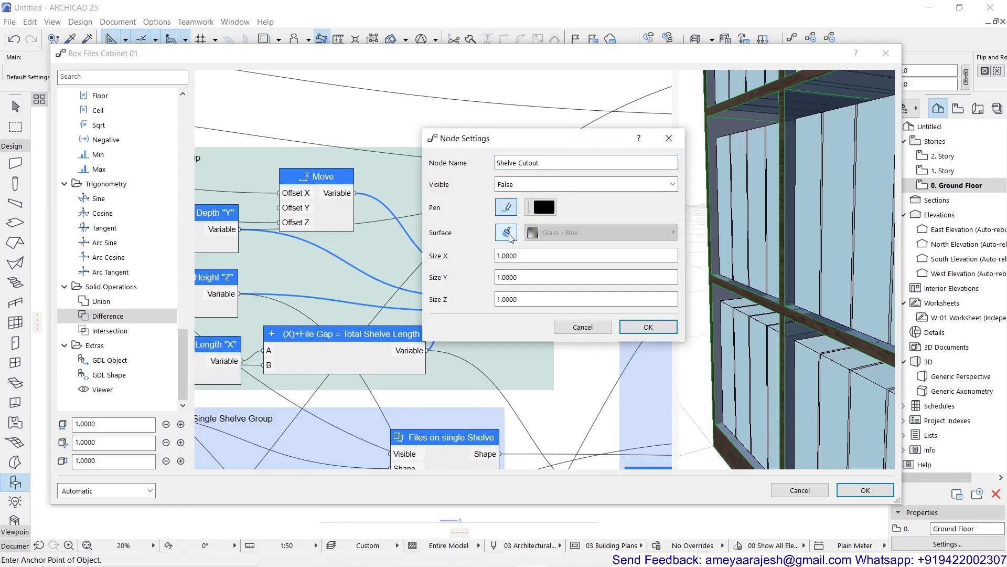
{"action": "left_click", "coordinate": [648, 328]}
Step: Add a Surface node above the Shelve Group, enter Surface - Shelves as its node name and copy that name
{"action": "double_click", "coordinate": [303, 120]}
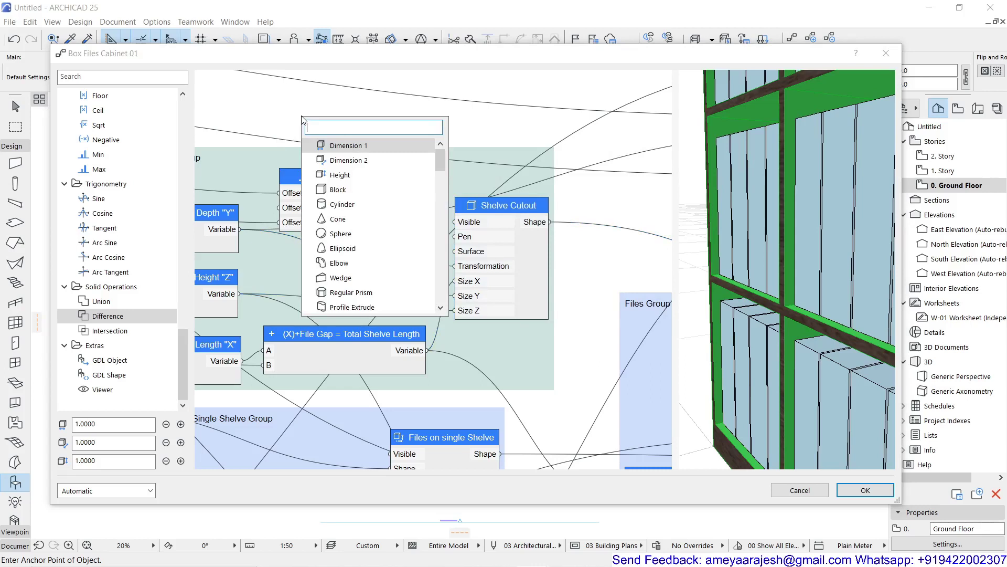
{"action": "type", "text": "sur"}
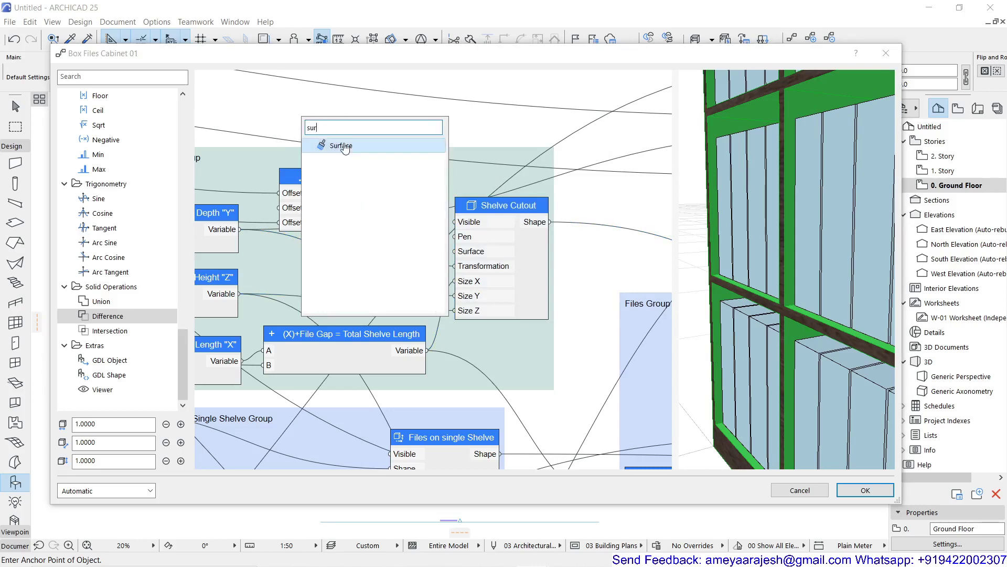
{"action": "left_click", "coordinate": [342, 145]}
{"action": "double_click", "coordinate": [305, 107]}
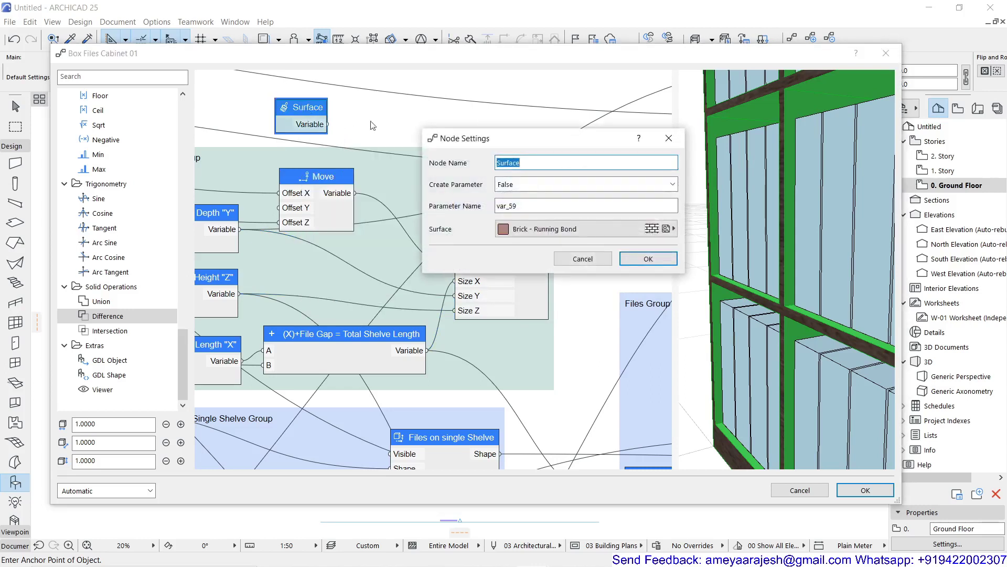
{"action": "left_click", "coordinate": [533, 161]}
{"action": "type", "text": "- Shelves"}
{"action": "left_click_drag", "start_coordinate": [560, 162], "coordinate": [488, 164]}
{"action": "key", "text": "ctrl+c"}
Step: Make the new Surface node a parameter named Surface - Shelves and set its surface to Paint - Glossy White
{"action": "left_click", "coordinate": [513, 185]}
{"action": "left_click", "coordinate": [516, 199]}
{"action": "key", "text": "Tab"}
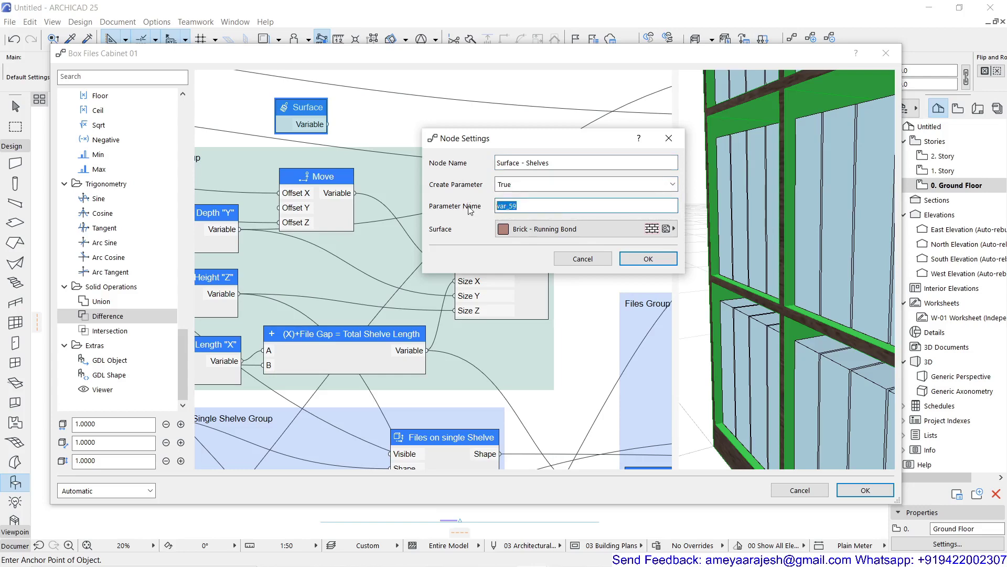
{"action": "key", "text": "ctrl+v"}
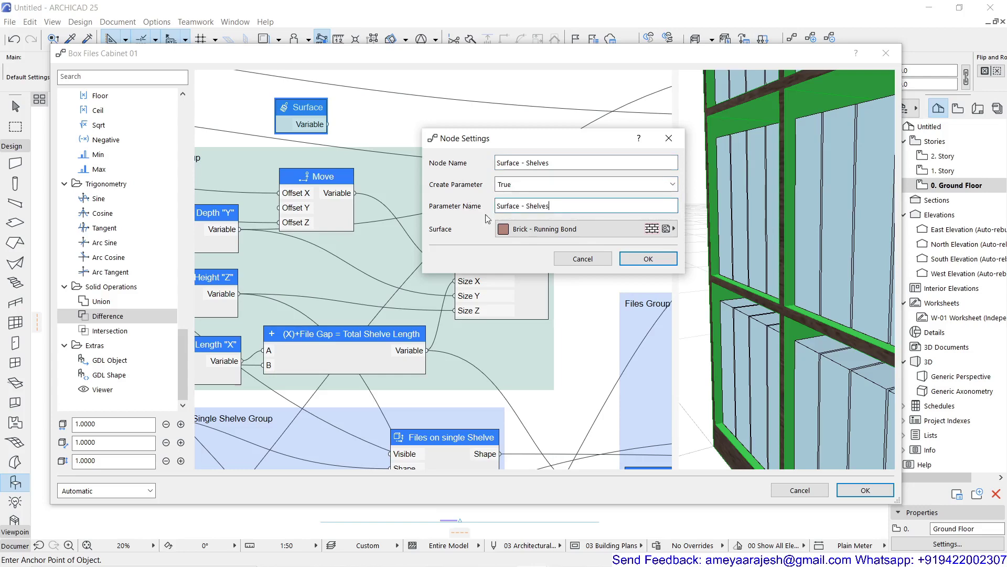
{"action": "left_click", "coordinate": [524, 230]}
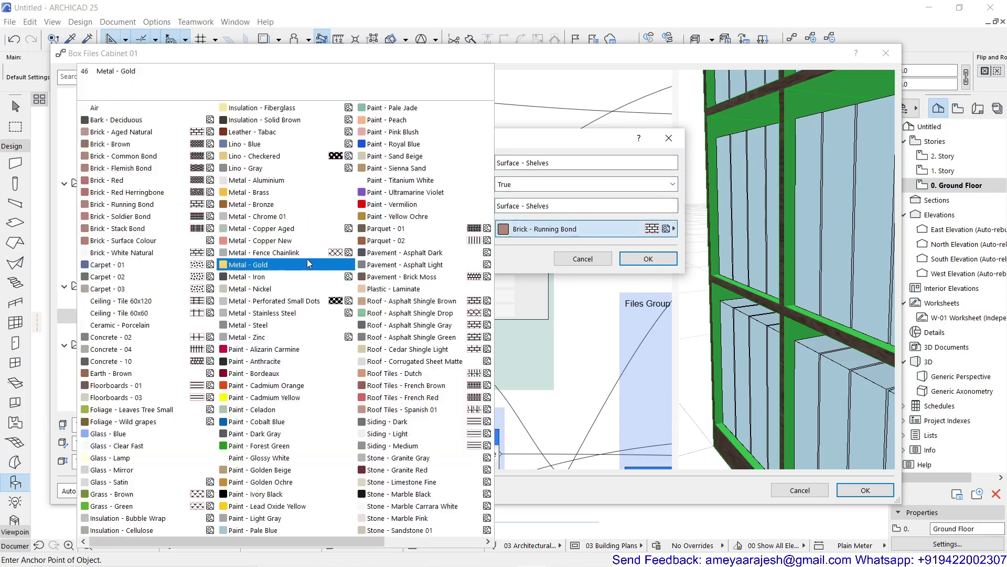
{"action": "left_click", "coordinate": [303, 455]}
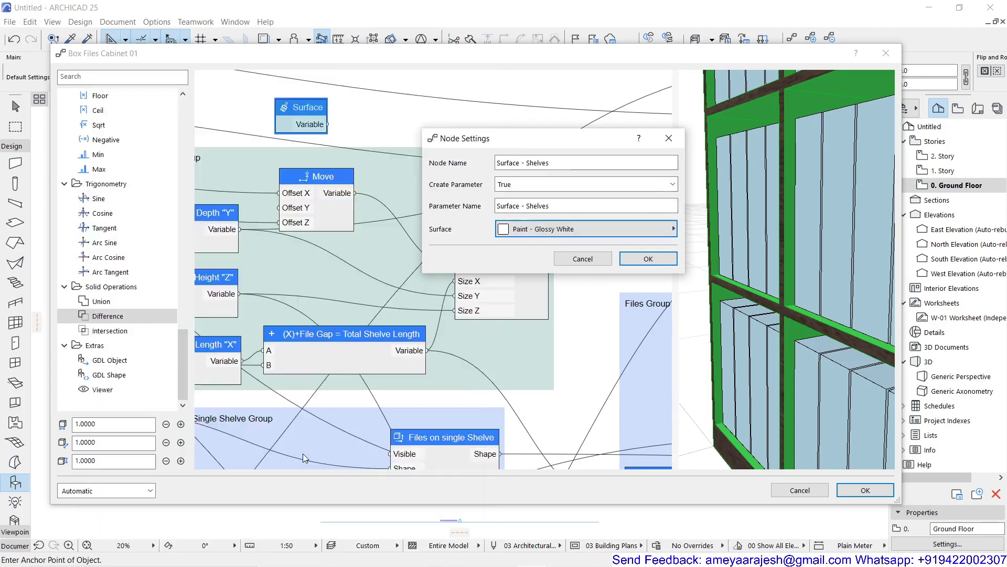
{"action": "left_click", "coordinate": [651, 259]}
Step: Connect the Surface - Shelves node to the Shelve Cutout's Surface input and add it to the Shelve Group
{"action": "left_click_drag", "start_coordinate": [309, 113], "coordinate": [458, 256]}
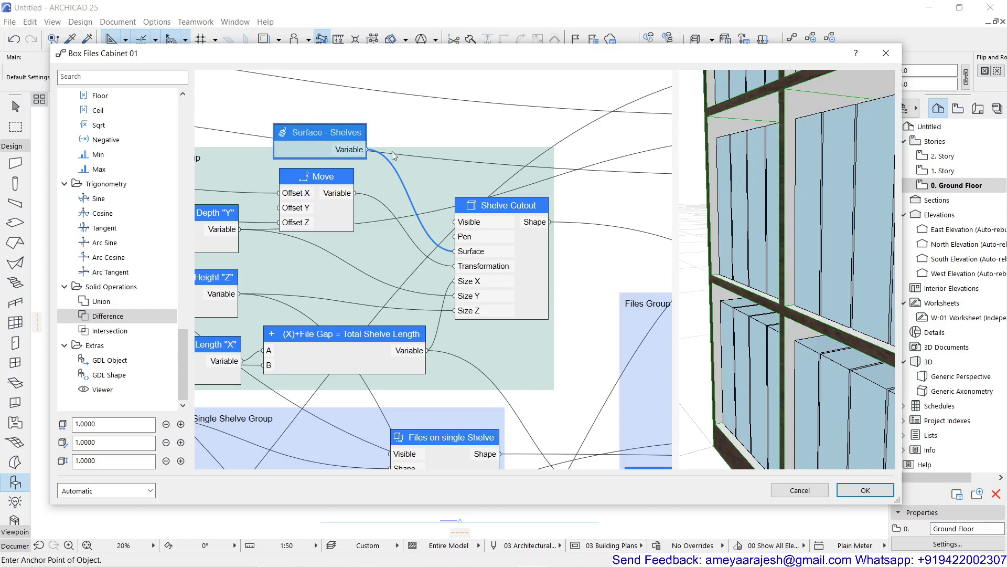
{"action": "middle_click_drag", "start_coordinate": [430, 184], "coordinate": [530, 179]}
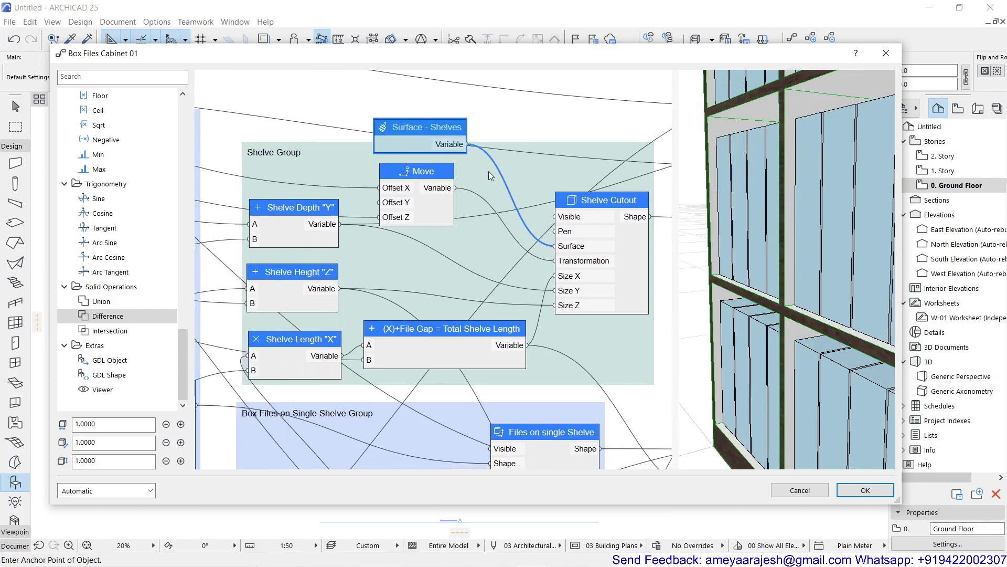
{"action": "right_click", "coordinate": [541, 171]}
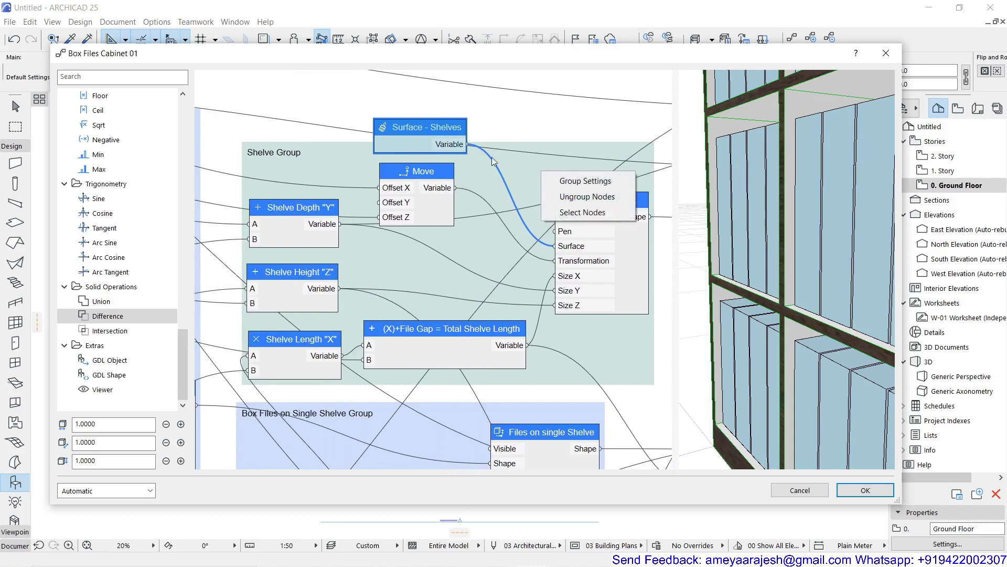
{"action": "right_click", "coordinate": [447, 130]}
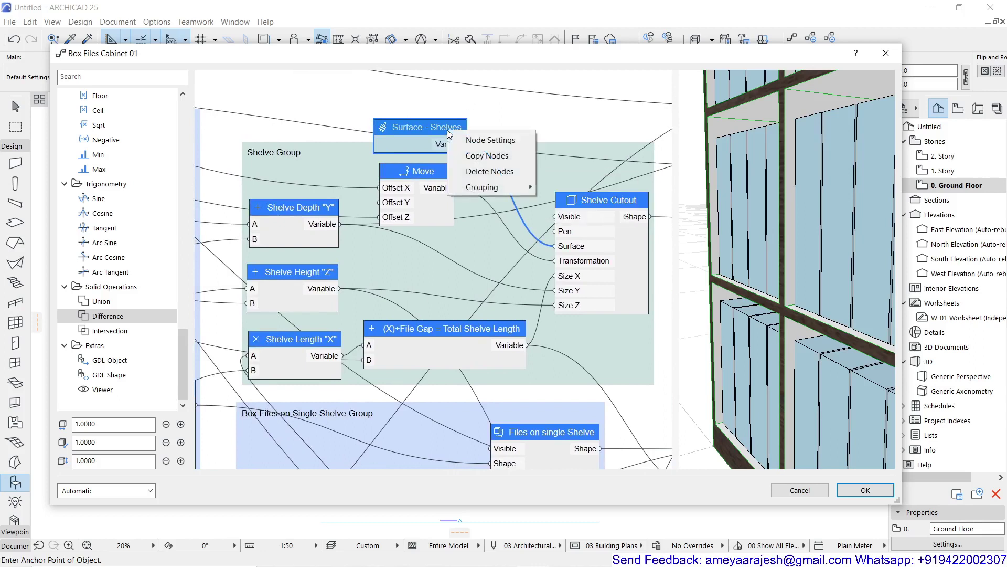
{"action": "mouse_move", "coordinate": [482, 187]}
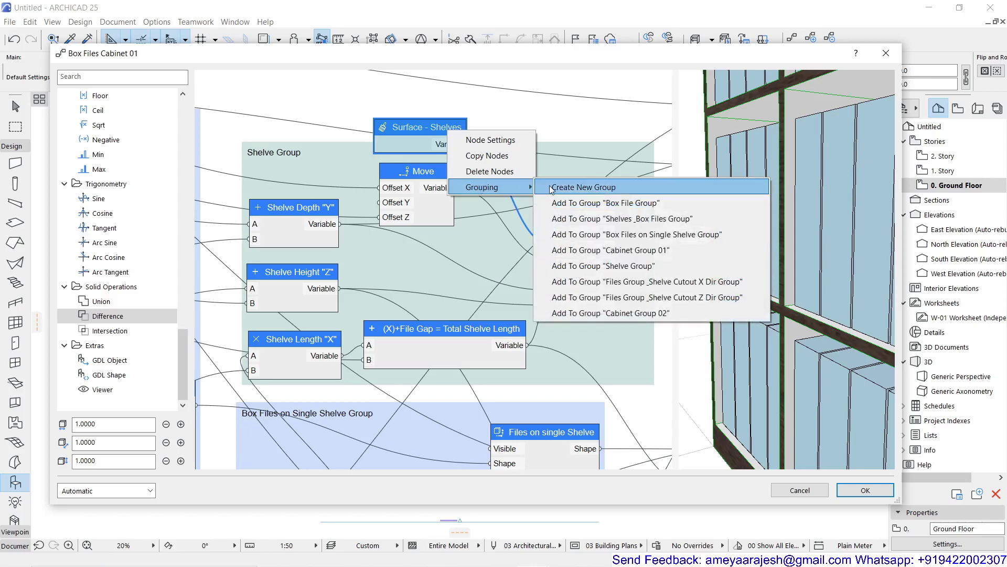
{"action": "left_click", "coordinate": [589, 267]}
Step: Rename the Difference node as Cabinet with Box Files
{"action": "scroll", "coordinate": [426, 213], "scroll_direction": "down", "scroll_amount": 1}
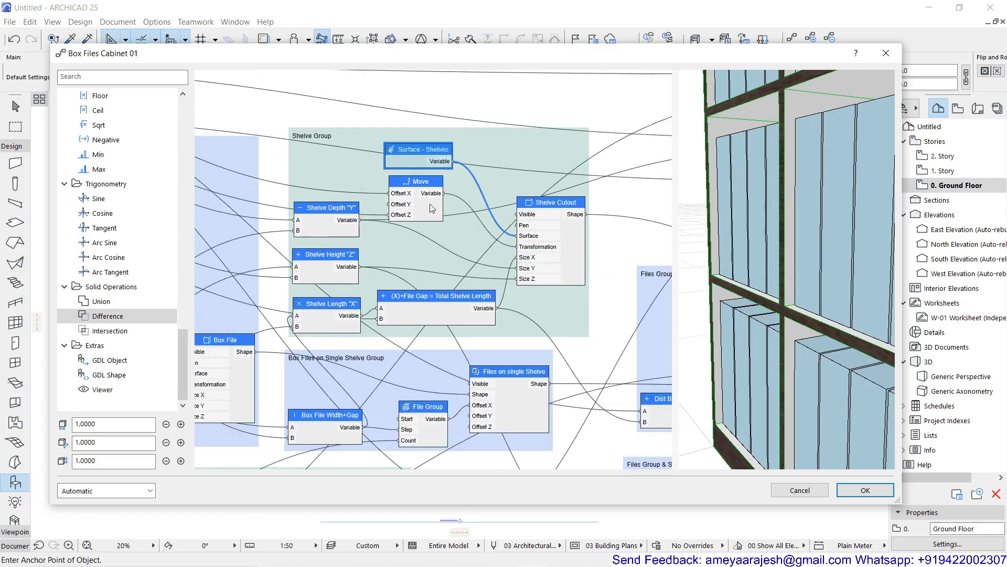
{"action": "middle_click_drag", "start_coordinate": [439, 222], "coordinate": [236, 225]}
{"action": "scroll", "coordinate": [428, 184], "scroll_direction": "up", "scroll_amount": 3}
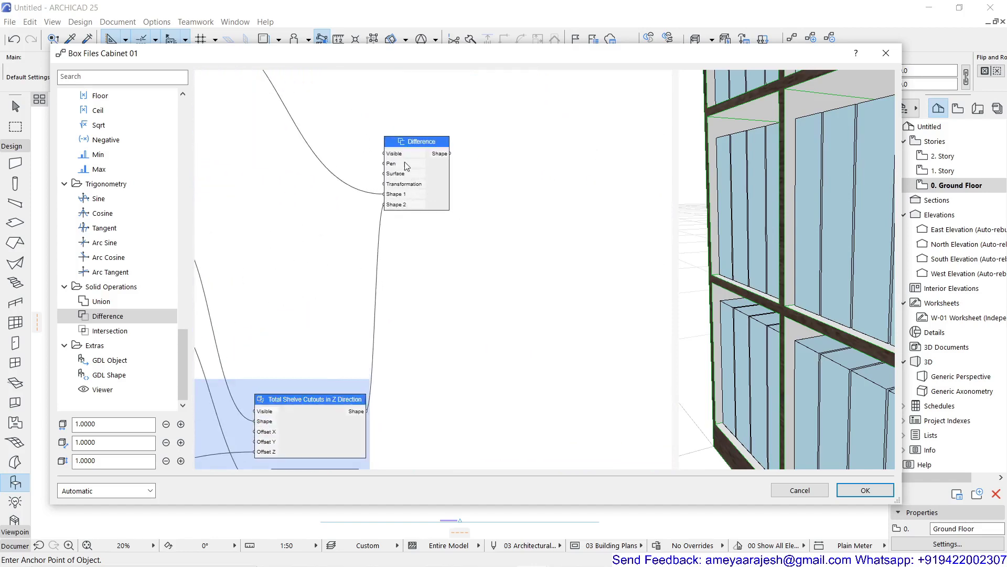
{"action": "double_click", "coordinate": [419, 137]}
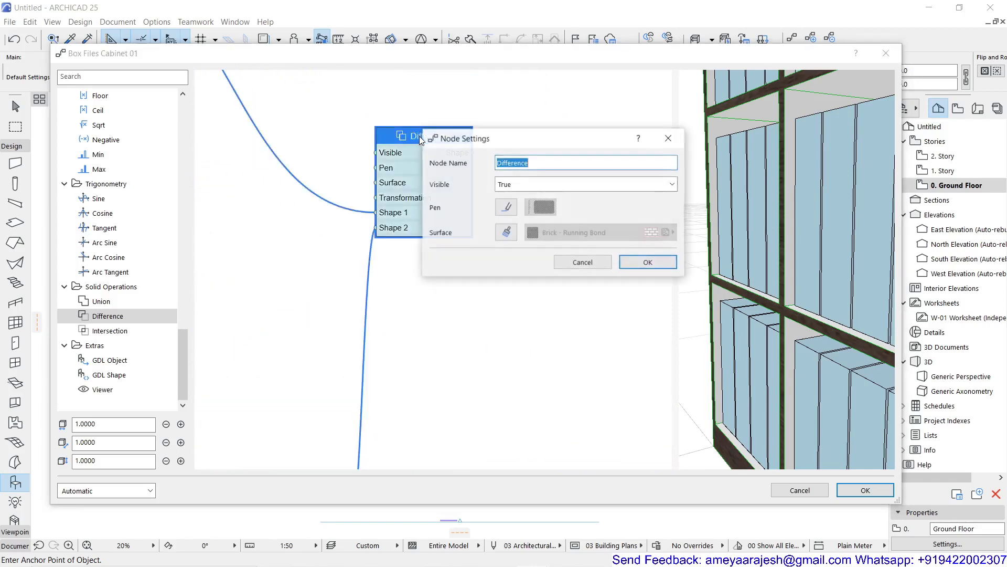
{"action": "type", "text": "Cabinet with Box Files"}
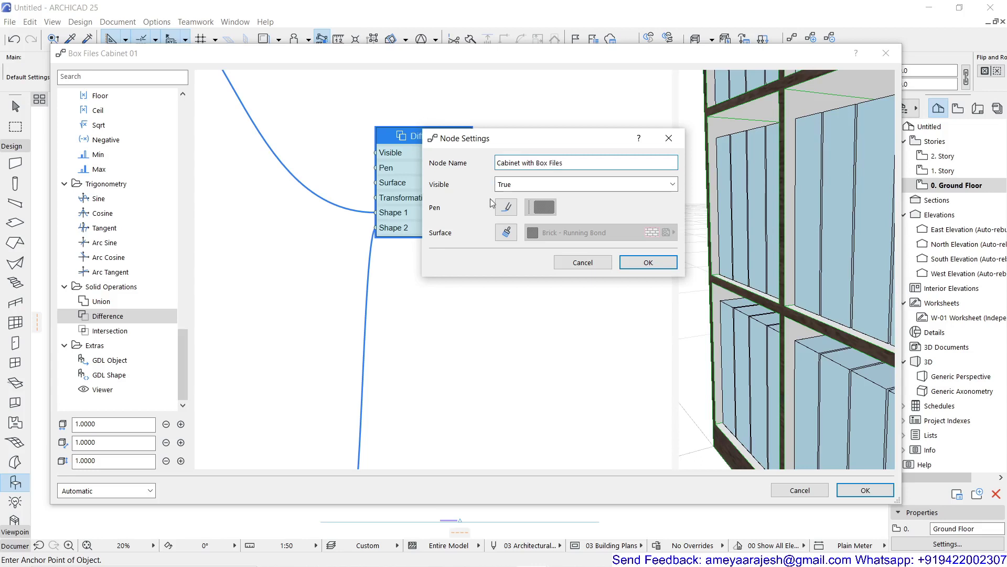
{"action": "left_click", "coordinate": [631, 263]}
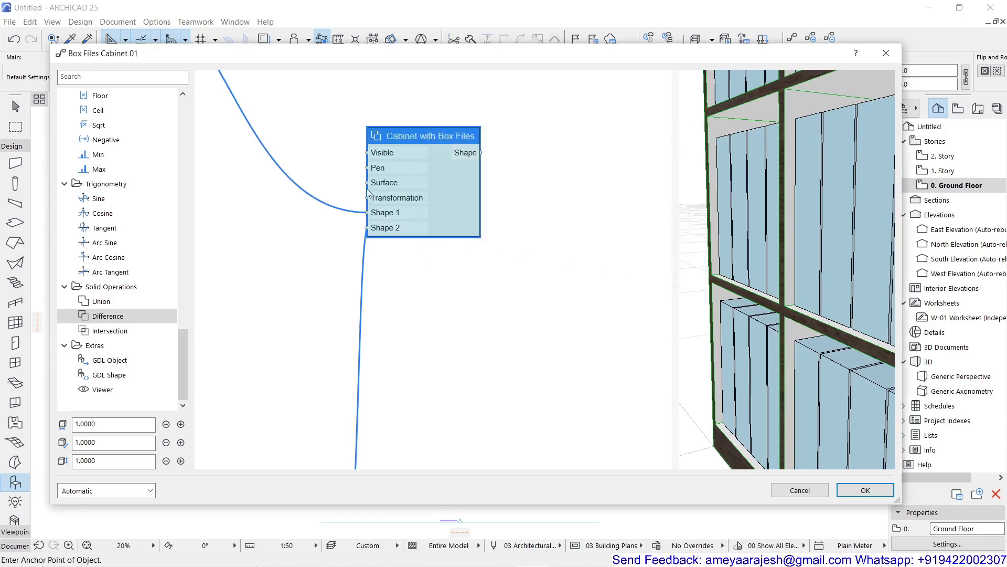
Step: Add a Pen node beside the Cabinet with Box Files node
{"action": "left_click_drag", "start_coordinate": [348, 181], "coordinate": [456, 245]}
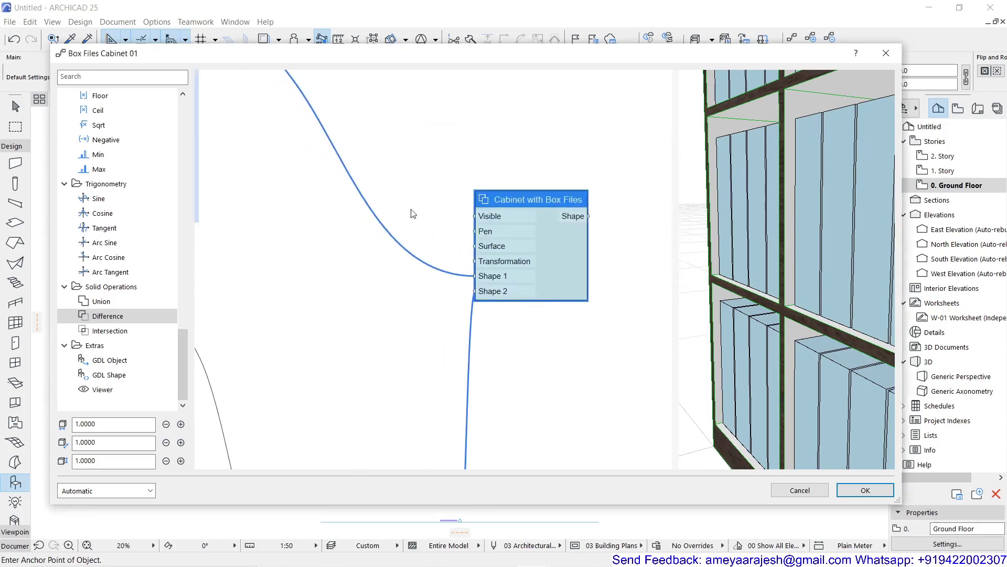
{"action": "double_click", "coordinate": [368, 171]}
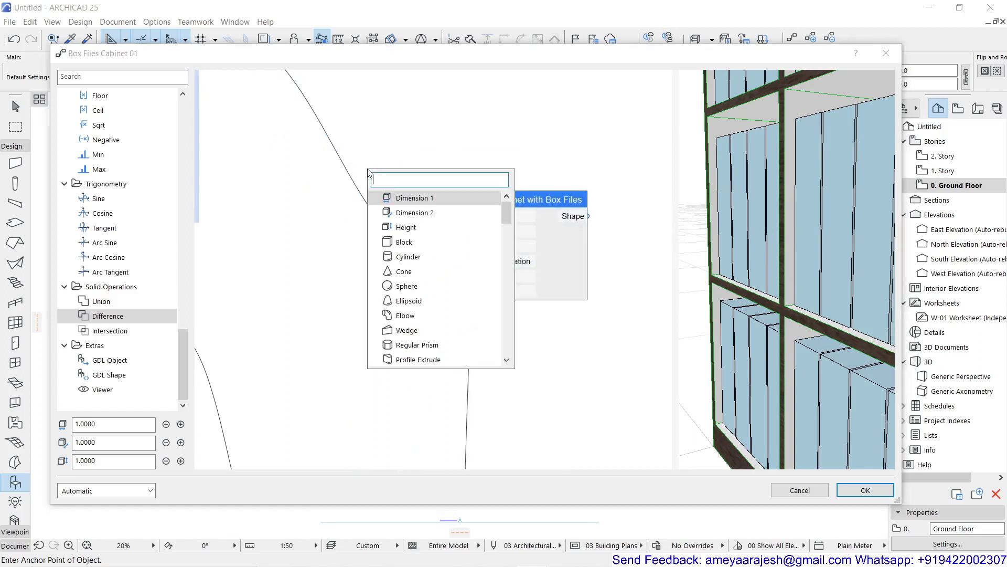
{"action": "type", "text": "pen"}
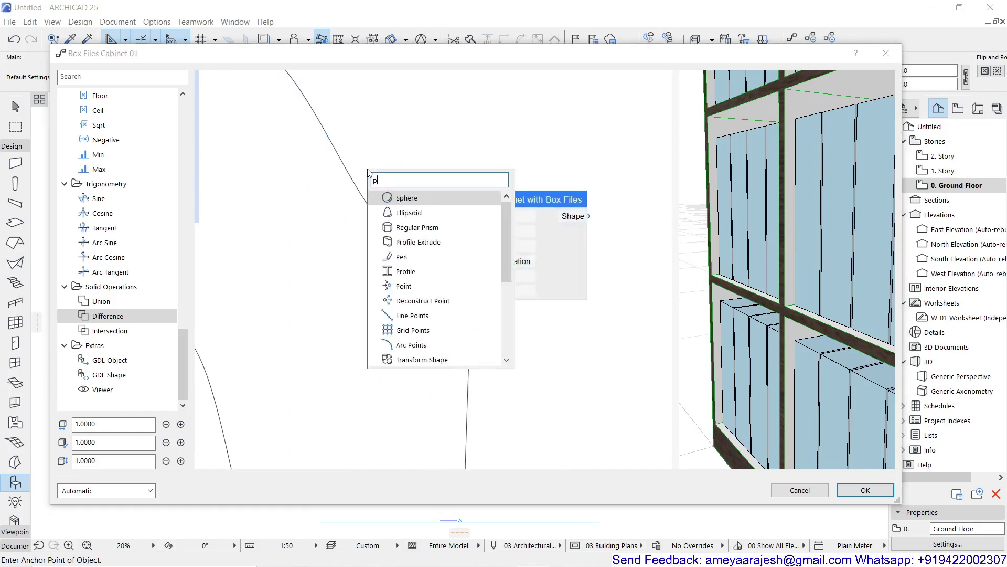
{"action": "left_click", "coordinate": [413, 202]}
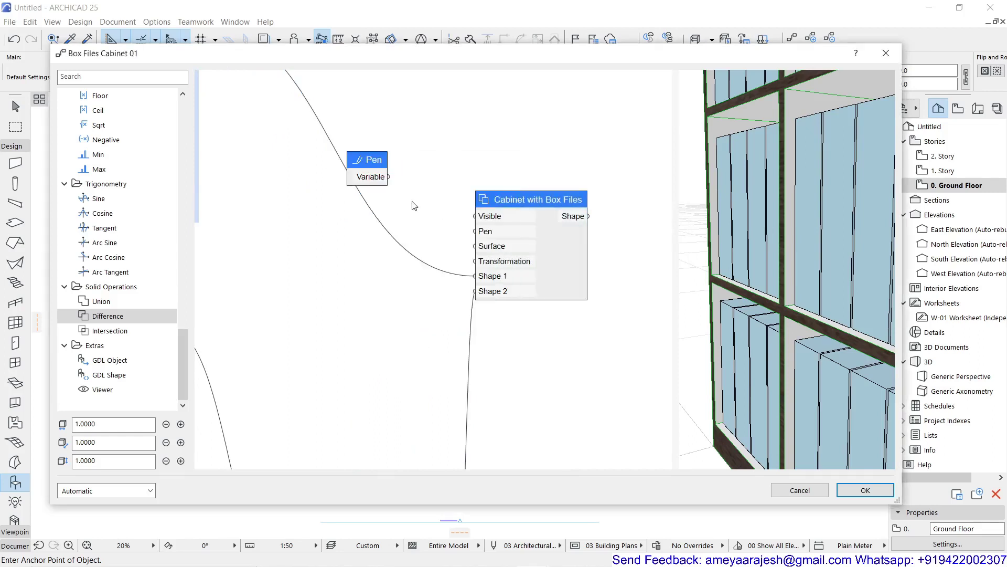
Step: Name the Pen node and its enabled parameter Pen - Cabinet, and connect it to the Cabinet with Box Files node's Pen input
{"action": "double_click", "coordinate": [370, 161]}
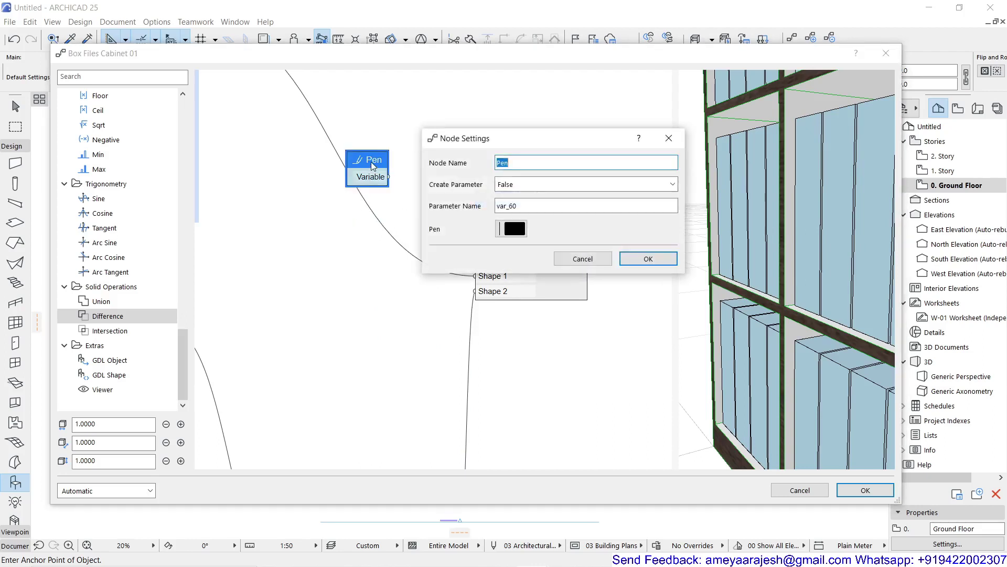
{"action": "left_click", "coordinate": [518, 163]}
{"action": "type", "text": "- Cabinet"}
{"action": "left_click_drag", "start_coordinate": [548, 165], "coordinate": [487, 168]}
{"action": "left_click", "coordinate": [498, 185]}
{"action": "left_click", "coordinate": [518, 206]}
{"action": "left_click_drag", "start_coordinate": [517, 206], "coordinate": [479, 214]}
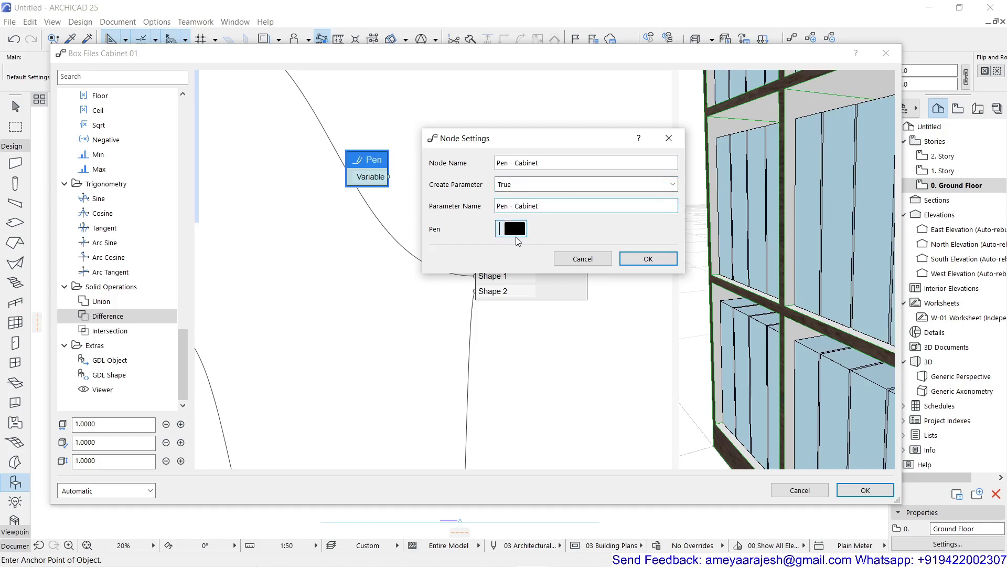
{"action": "left_click", "coordinate": [649, 259]}
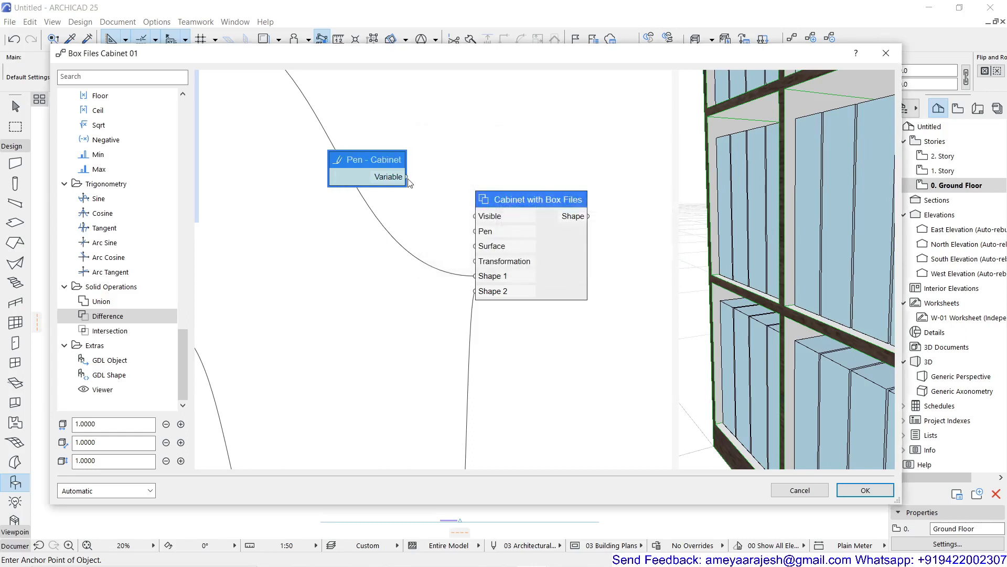
{"action": "left_click_drag", "start_coordinate": [407, 177], "coordinate": [475, 233]}
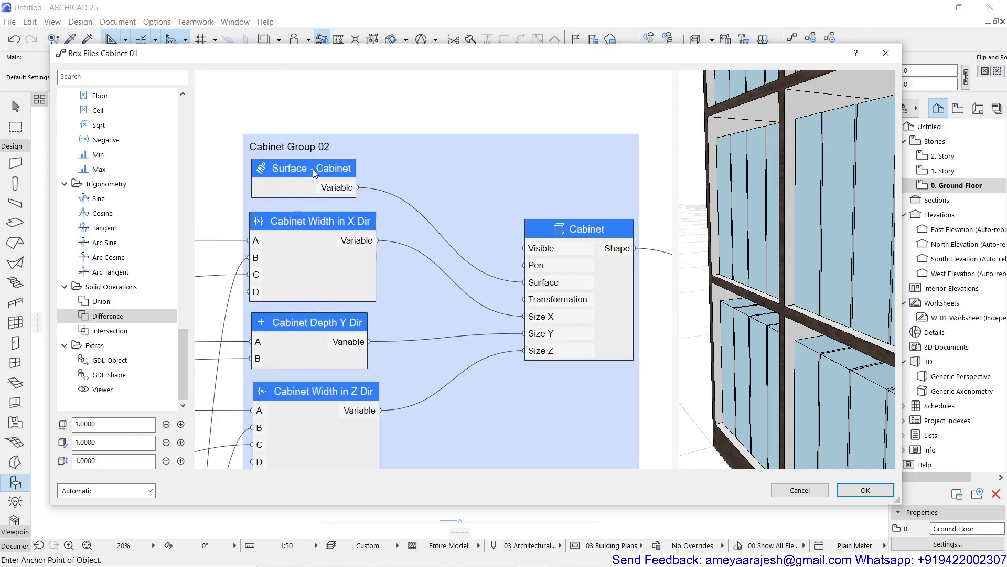
Step: Group the Pen - Cabinet and Cabinet with Box Files nodes
{"action": "left_click", "coordinate": [311, 166]}
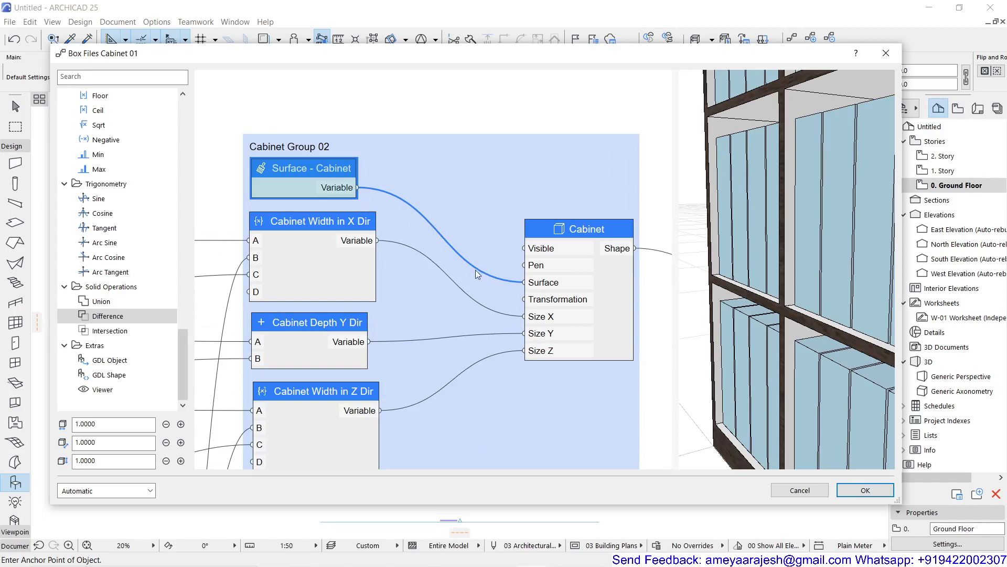
{"action": "scroll", "coordinate": [330, 190], "scroll_direction": "down", "scroll_amount": 3}
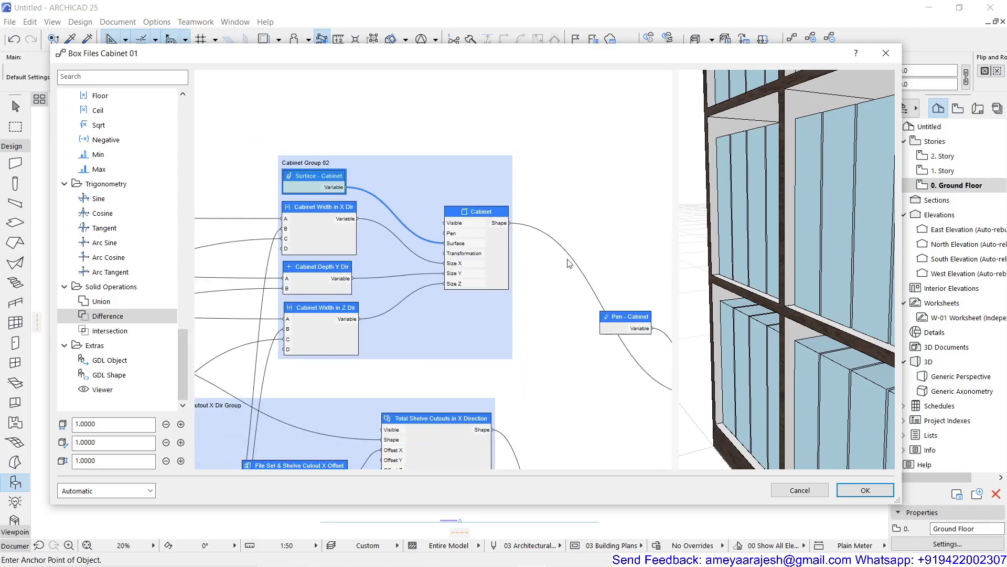
{"action": "scroll", "coordinate": [571, 263], "scroll_direction": "down", "scroll_amount": 2}
{"action": "middle_click_drag", "start_coordinate": [598, 320], "coordinate": [463, 241]}
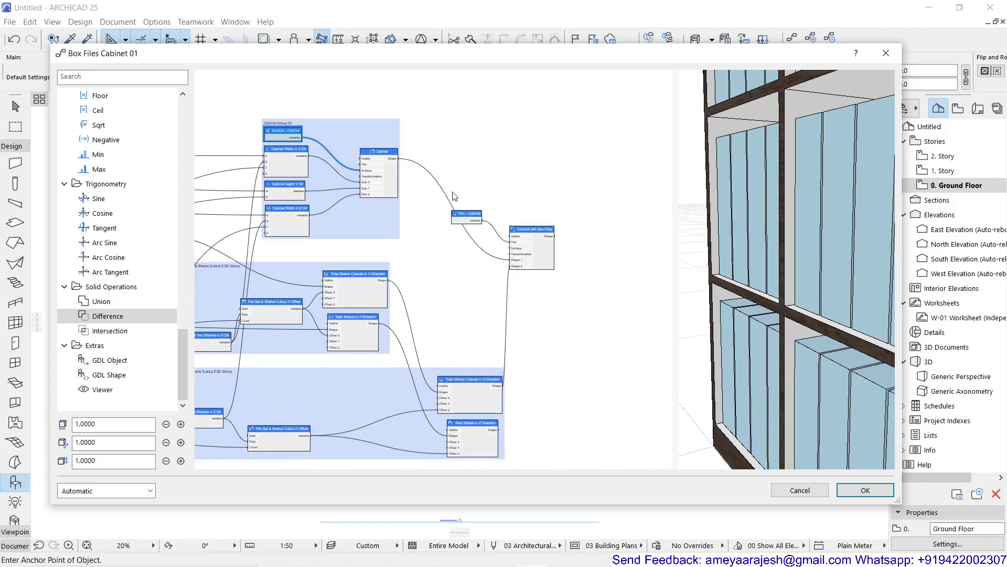
{"action": "left_click_drag", "start_coordinate": [434, 197], "coordinate": [583, 293]}
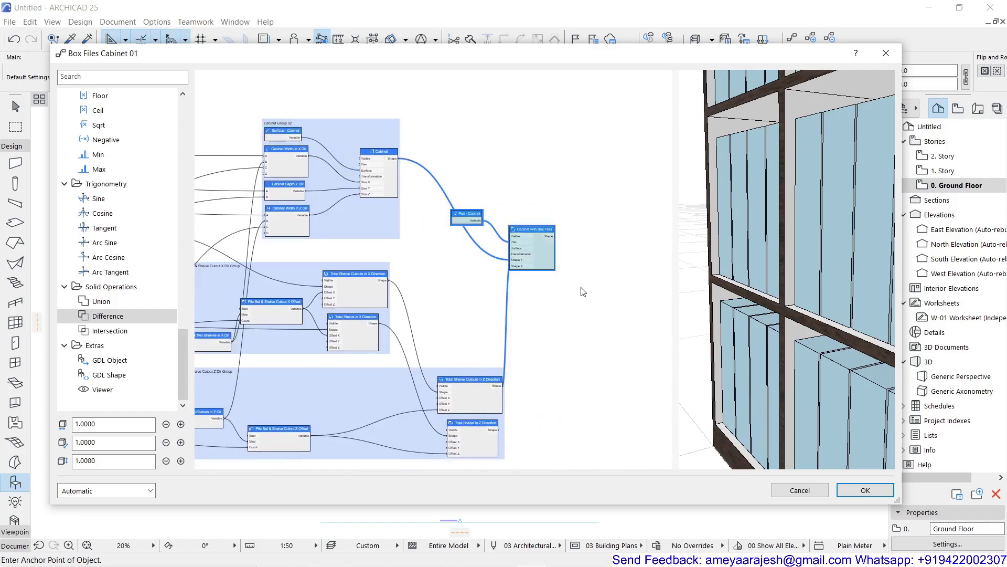
{"action": "key", "text": "ctrl+g"}
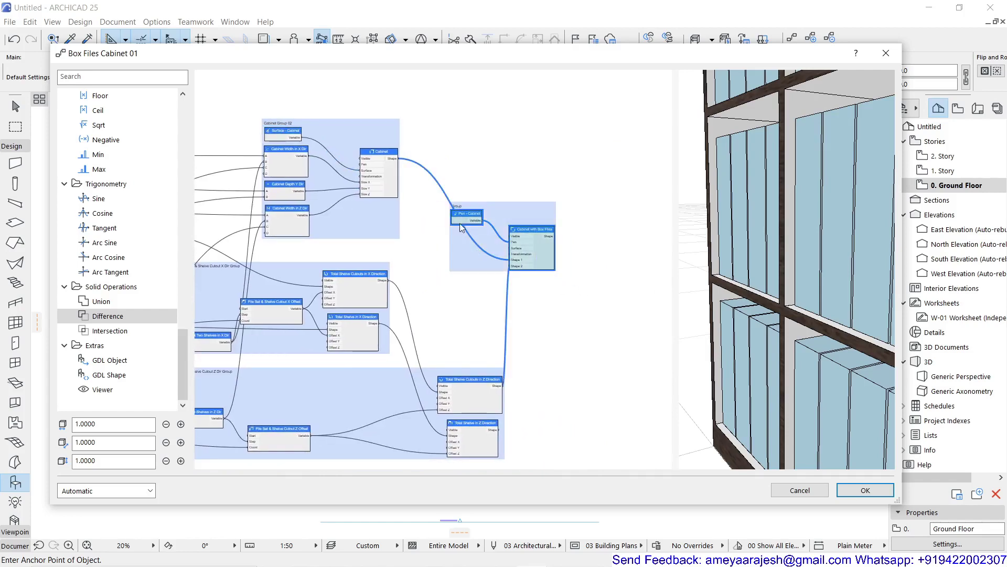
Step: Rename the new group as Cabinet with Box Files Group, reusing the name copied from the Cabinet with Box Files node
{"action": "scroll", "coordinate": [464, 221], "scroll_direction": "up", "scroll_amount": 5}
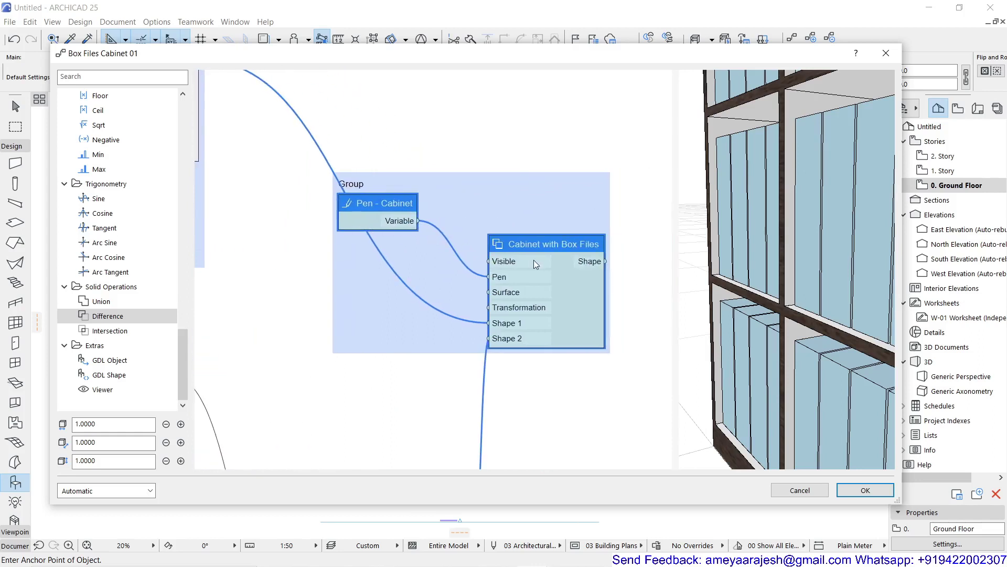
{"action": "double_click", "coordinate": [544, 246]}
{"action": "key", "text": "ctrl+c"}
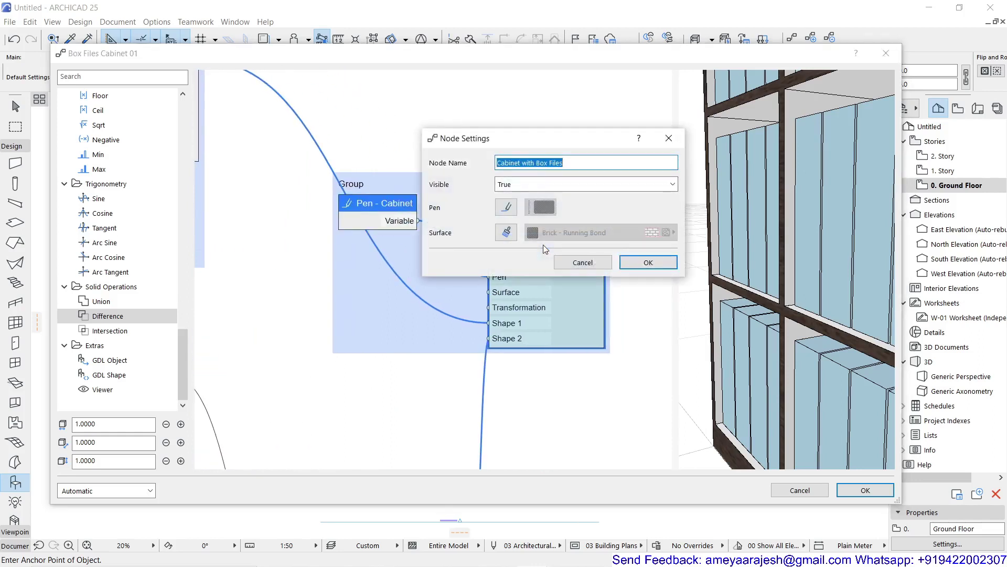
{"action": "left_click", "coordinate": [580, 262]}
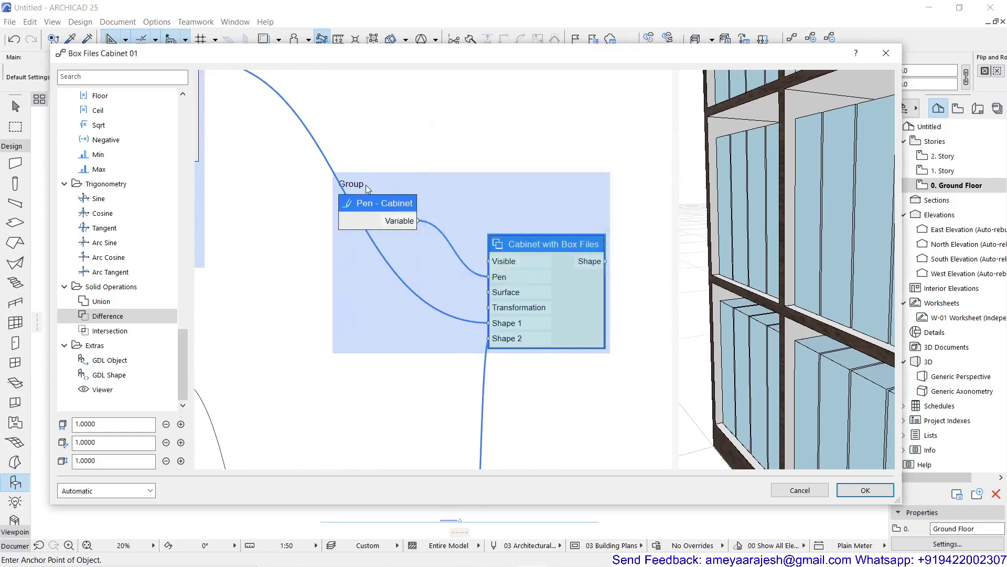
{"action": "double_click", "coordinate": [363, 187]}
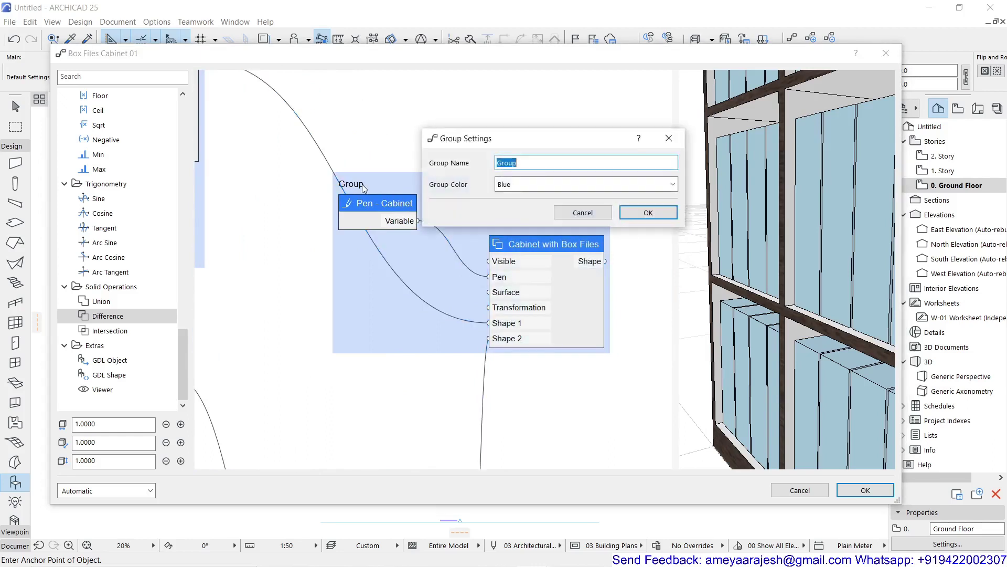
{"action": "left_click", "coordinate": [498, 163]}
{"action": "key", "text": "ctrl+v"}
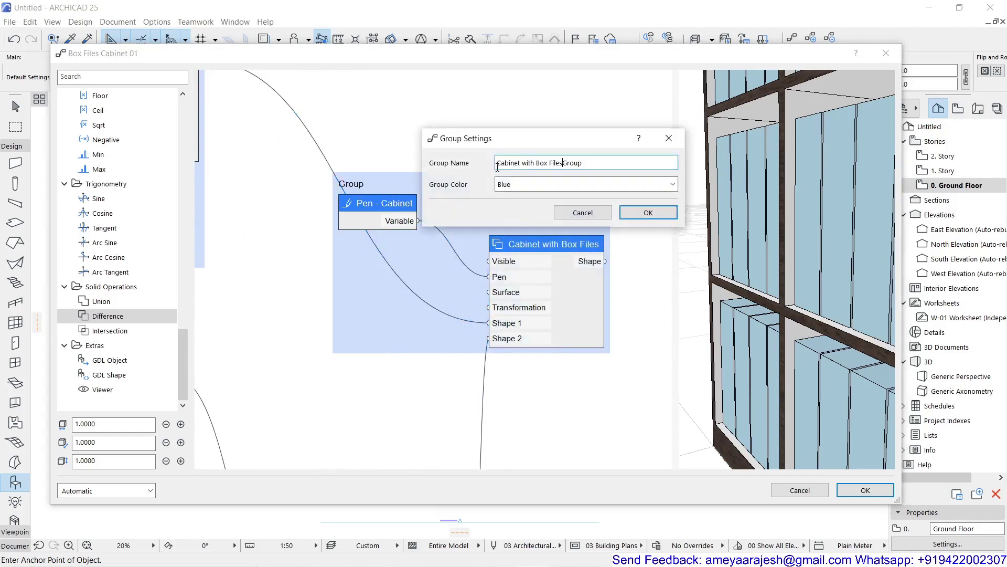
{"action": "left_click", "coordinate": [648, 213]}
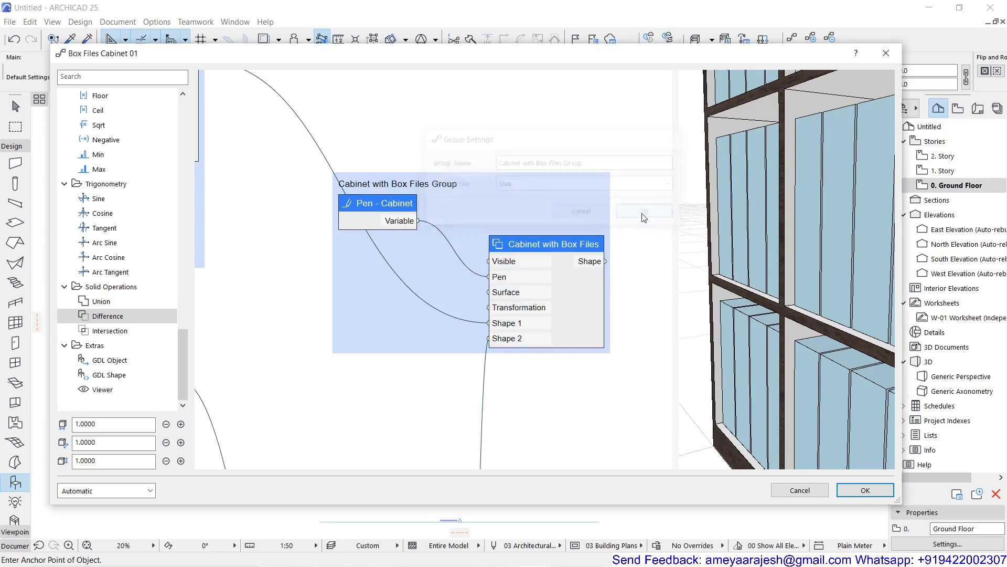
Step: Set the color of the Cabinet with Box Files Group to Pink
{"action": "double_click", "coordinate": [464, 183]}
{"action": "left_click", "coordinate": [512, 184]}
{"action": "left_click", "coordinate": [515, 231]}
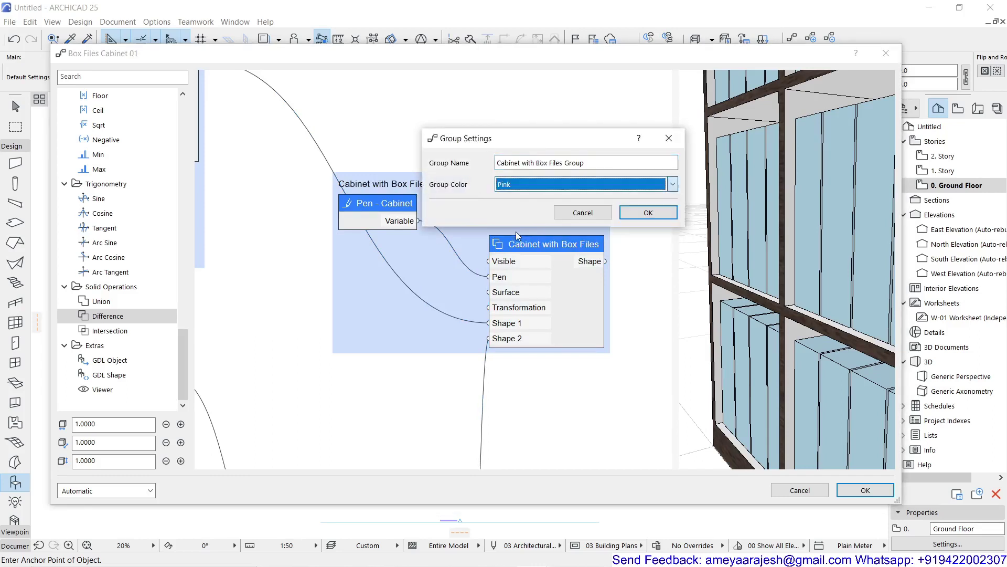
{"action": "left_click", "coordinate": [648, 213]}
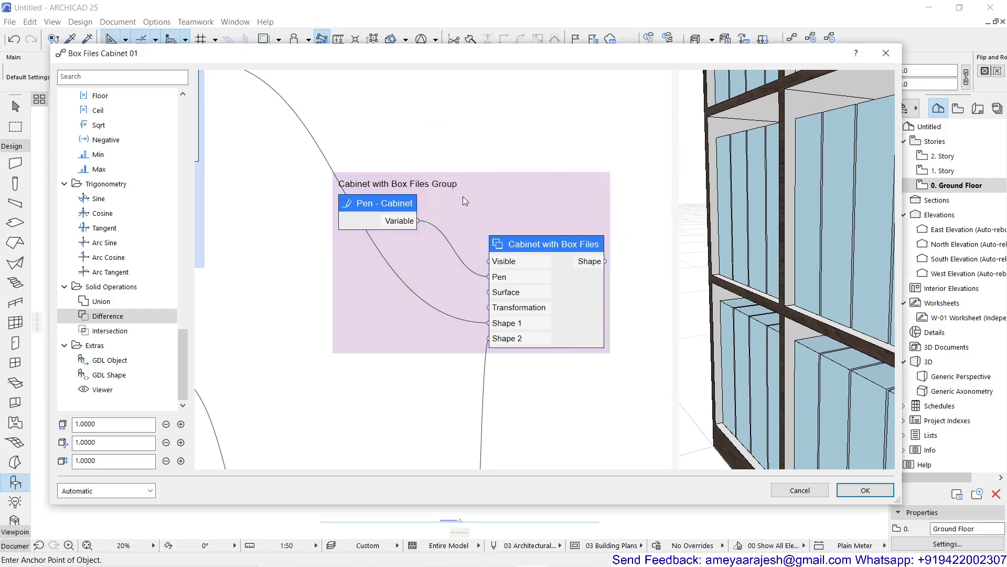
Step: Examine the complete node graph with its colored groups, and the whole box files cabinet in the 3D preview
{"action": "left_click_drag", "start_coordinate": [462, 196], "coordinate": [536, 213]}
{"action": "scroll", "coordinate": [446, 266], "scroll_direction": "down", "scroll_amount": 3}
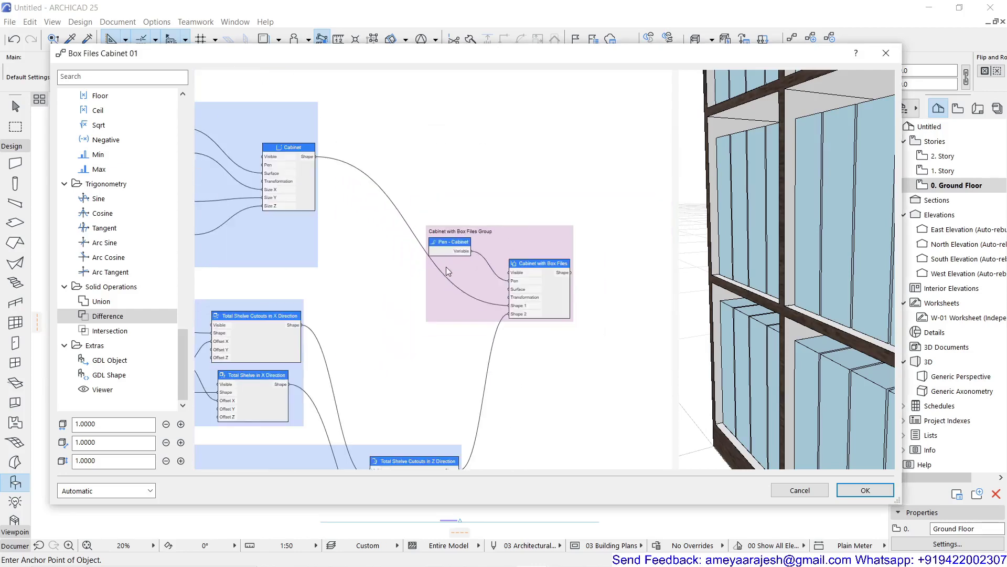
{"action": "scroll", "coordinate": [446, 266], "scroll_direction": "down", "scroll_amount": 3}
{"action": "scroll", "coordinate": [401, 302], "scroll_direction": "down", "scroll_amount": 3}
{"action": "middle_click_drag", "start_coordinate": [350, 309], "coordinate": [515, 305]}
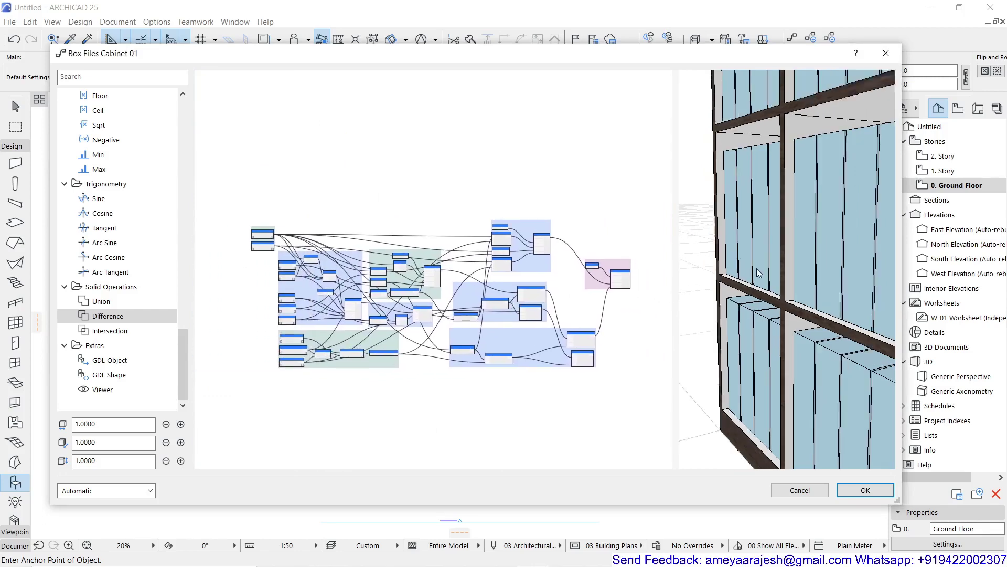
{"action": "scroll", "coordinate": [757, 269], "scroll_direction": "down", "scroll_amount": 5}
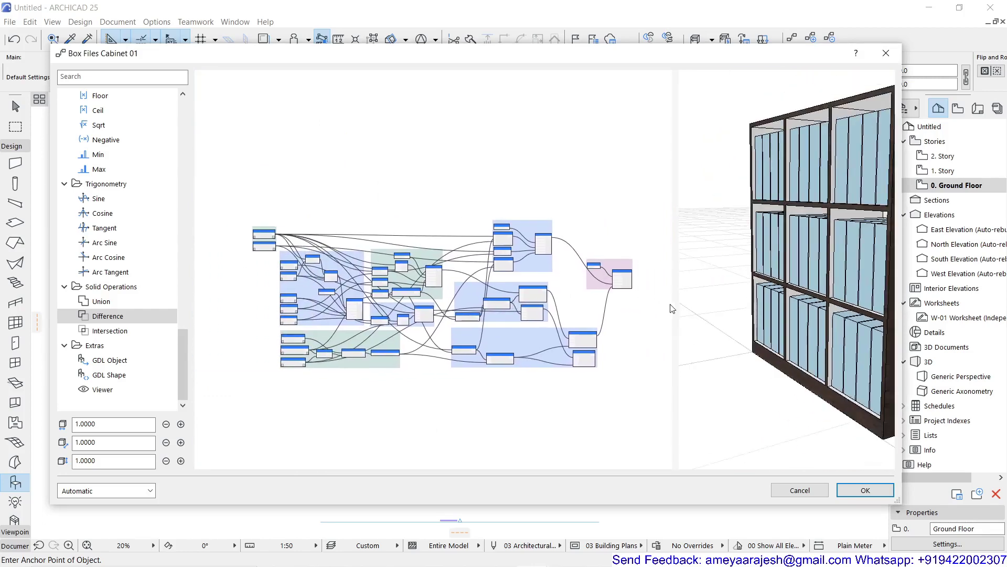
{"action": "middle_click_drag", "start_coordinate": [672, 308], "coordinate": [654, 294]}
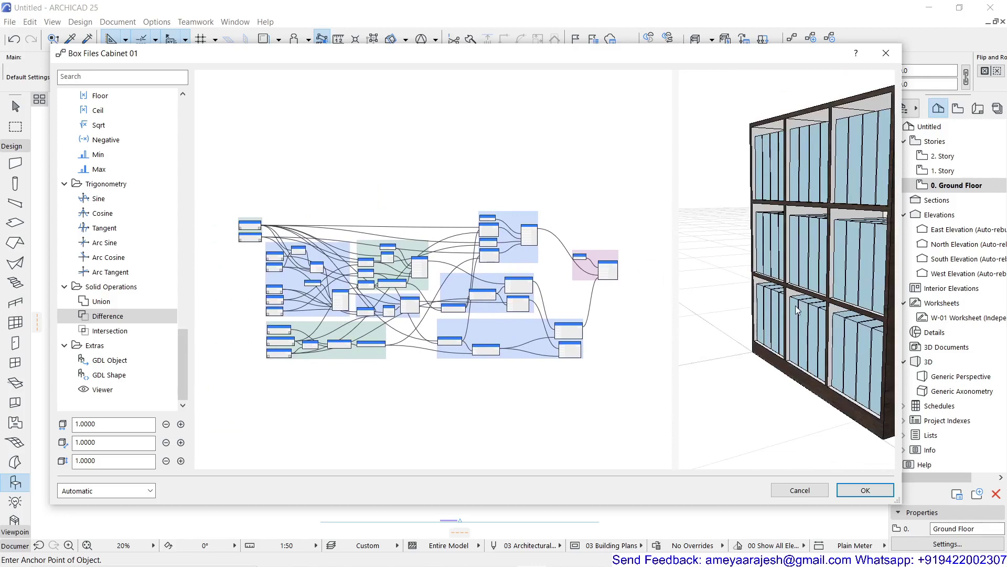
{"action": "left_click_drag", "start_coordinate": [796, 305], "coordinate": [867, 319]}
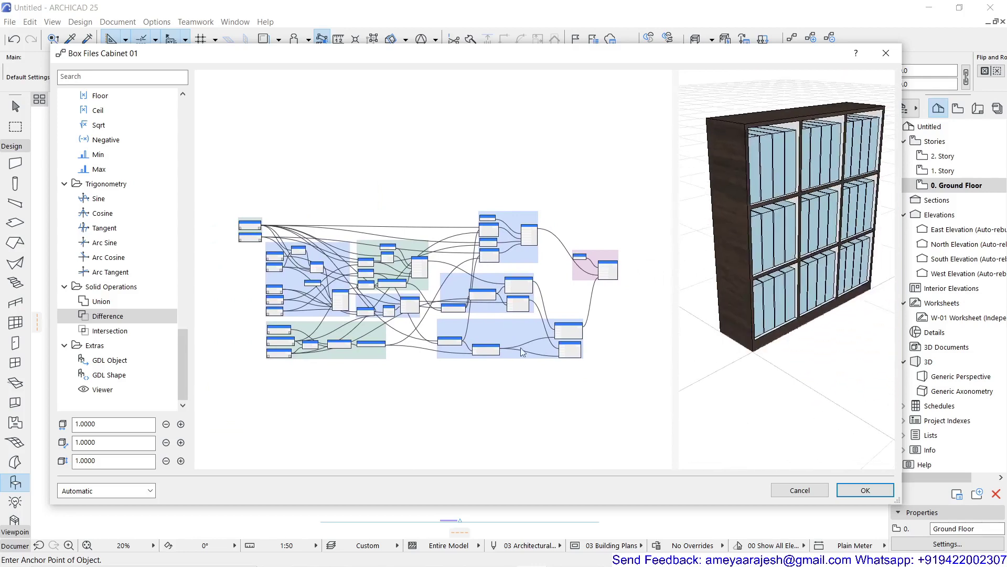
Step: Set Minimum No of Box Files to 37 and No Shelve in "X" direction to 2 in the Shelves & Box Files Group
{"action": "scroll", "coordinate": [287, 346], "scroll_direction": "up", "scroll_amount": 8}
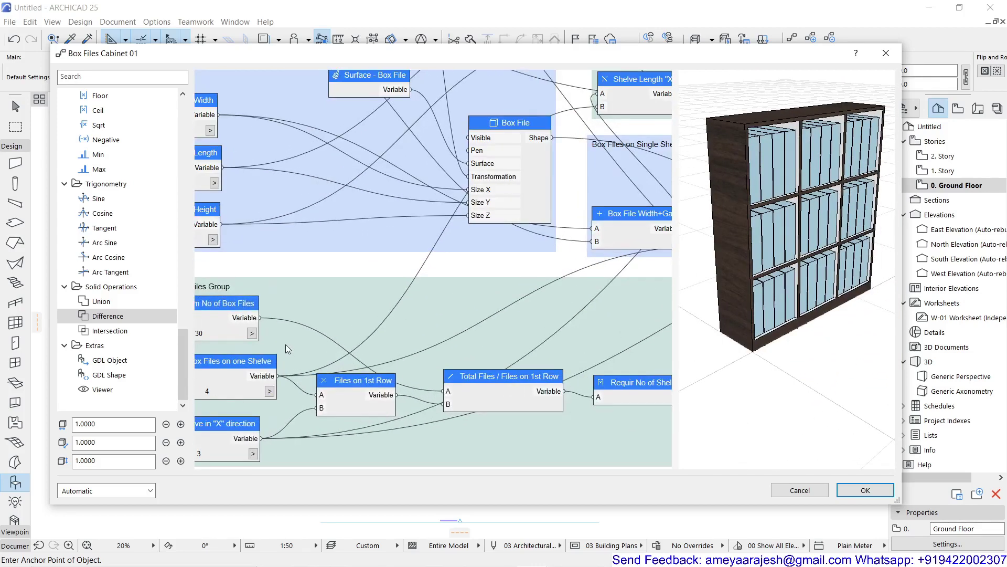
{"action": "middle_click_drag", "start_coordinate": [285, 344], "coordinate": [386, 294]}
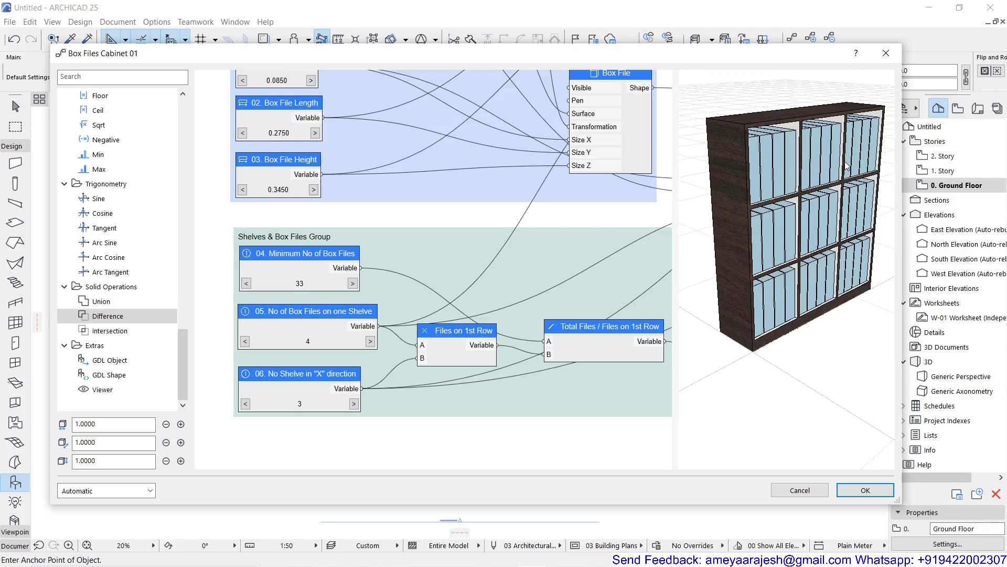
{"action": "left_click", "coordinate": [353, 283]}
{"action": "scroll", "coordinate": [766, 297], "scroll_direction": "down", "scroll_amount": 2}
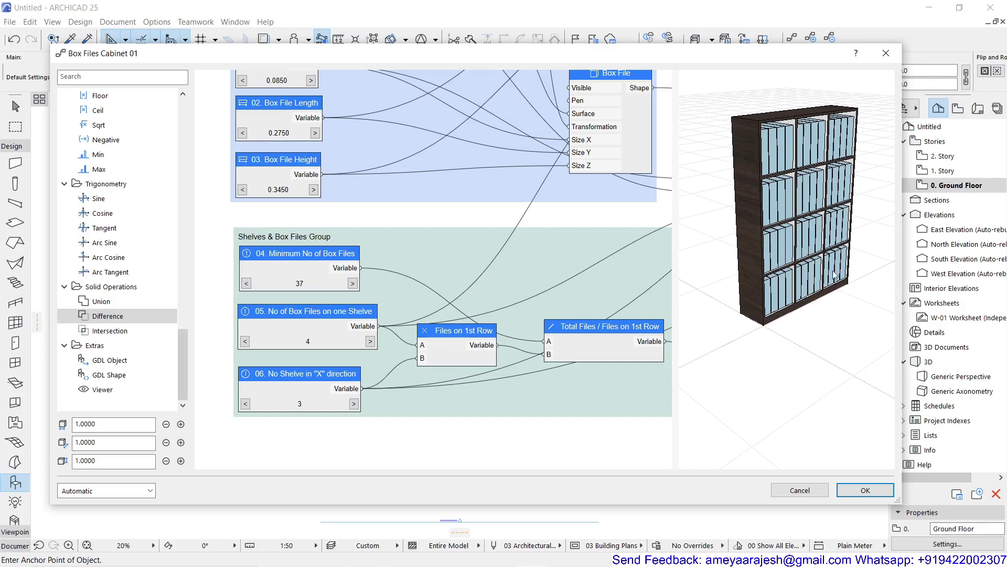
{"action": "left_click", "coordinate": [245, 405]}
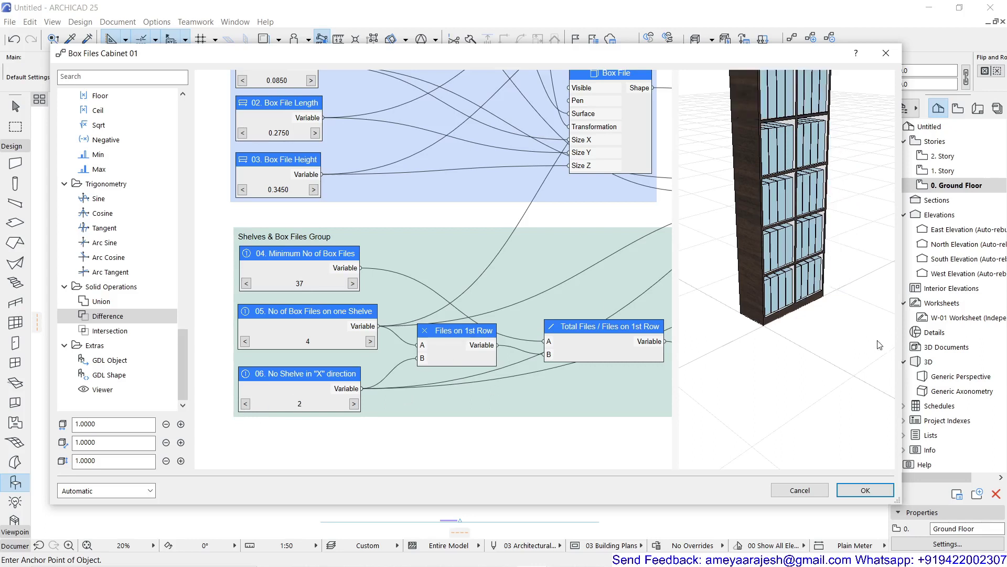
{"action": "scroll", "coordinate": [824, 321], "scroll_direction": "down", "scroll_amount": 2}
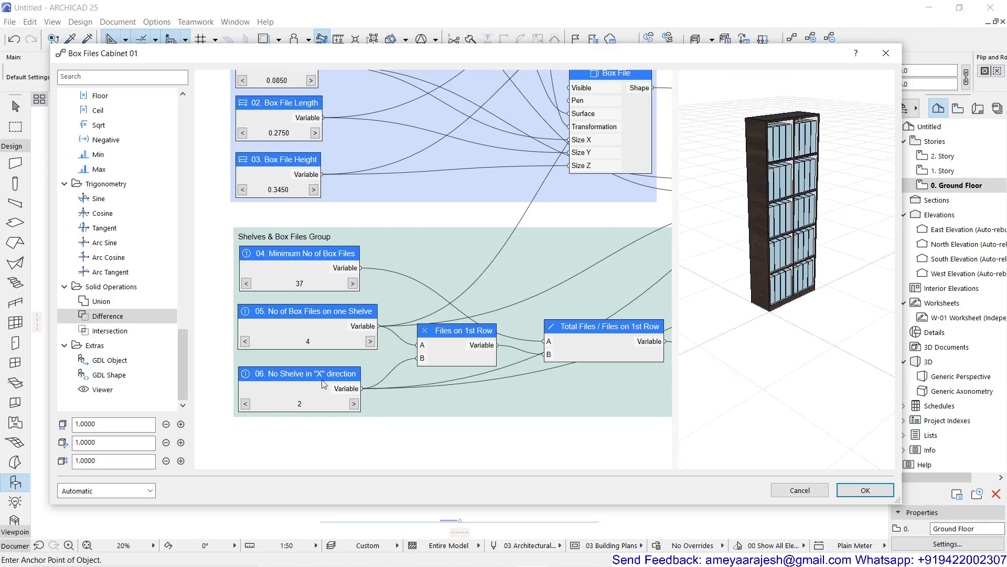
Step: Set No of Box Files on one Shelve to 5 and No Shelve in "X" direction to 4
{"action": "left_click", "coordinate": [371, 341]}
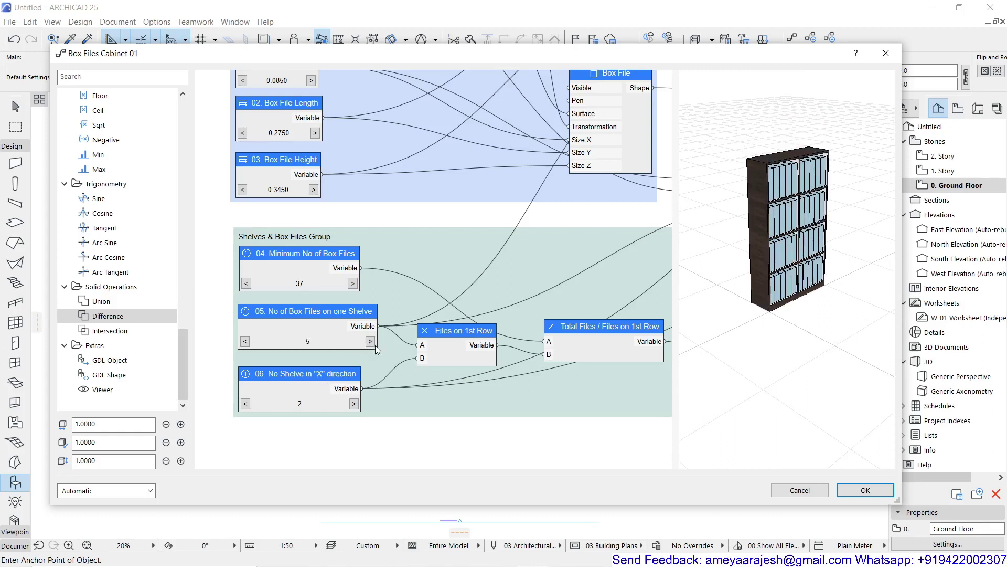
{"action": "left_click", "coordinate": [352, 403]}
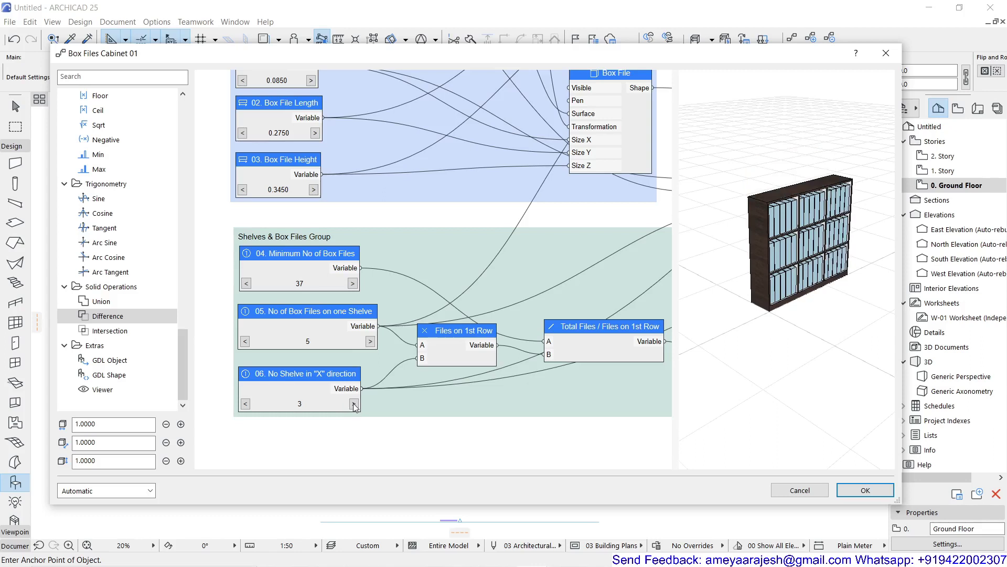
{"action": "left_click", "coordinate": [353, 404]}
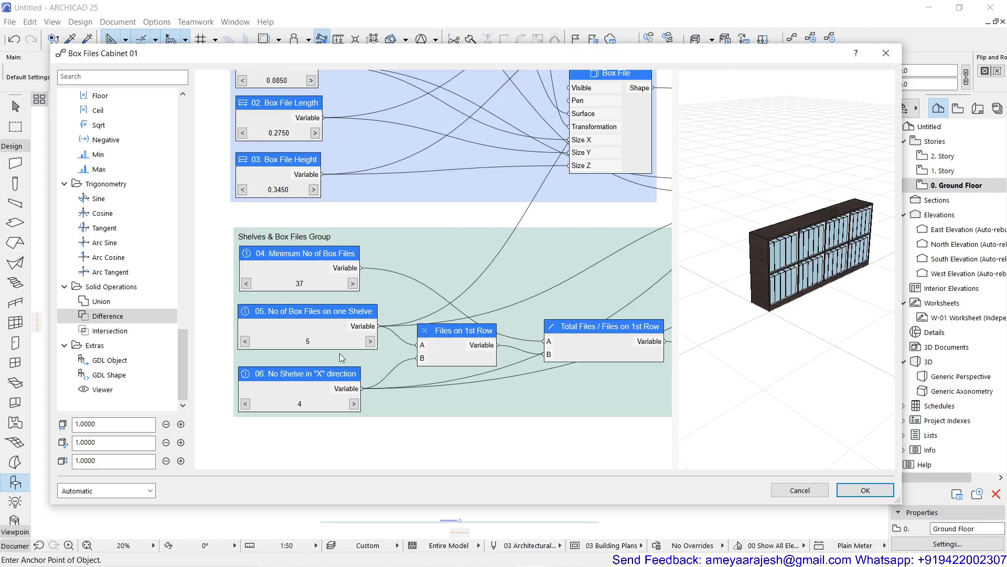
Step: Set Minimum No of Box Files to 43 and No of Box Files on one Shelve to 3
{"action": "left_click", "coordinate": [353, 283]}
{"action": "left_click", "coordinate": [353, 283]}
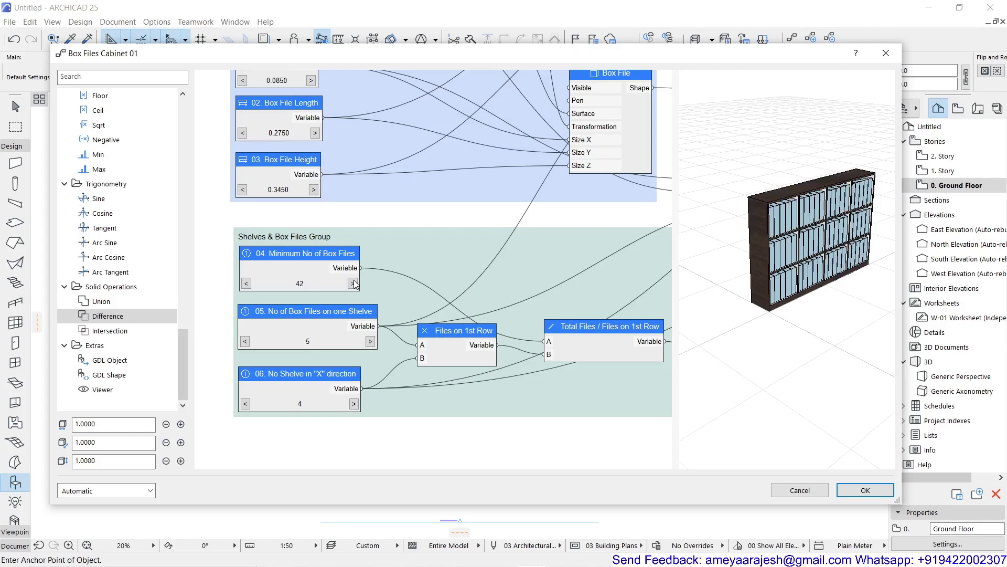
{"action": "left_click", "coordinate": [245, 342]}
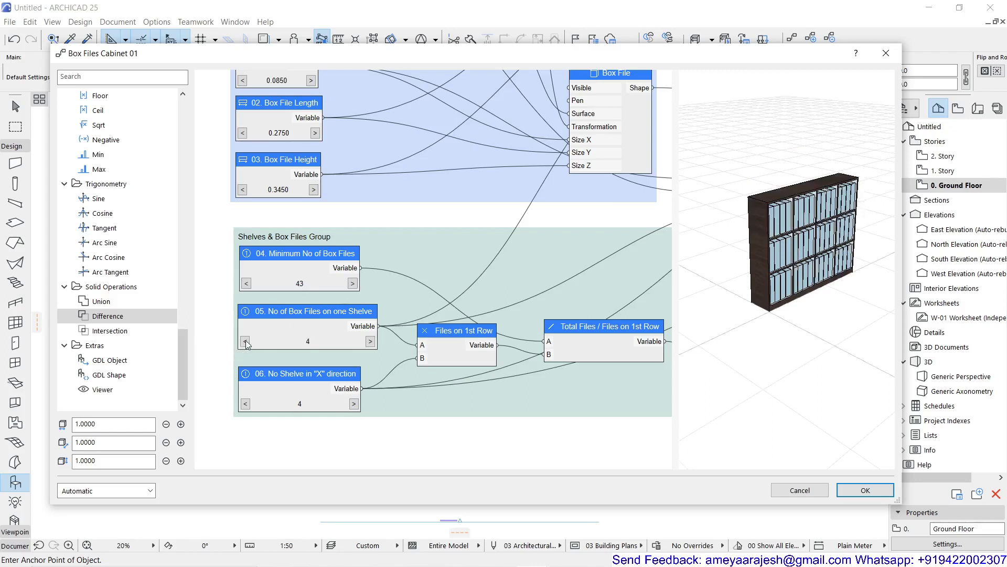
{"action": "left_click", "coordinate": [245, 341]}
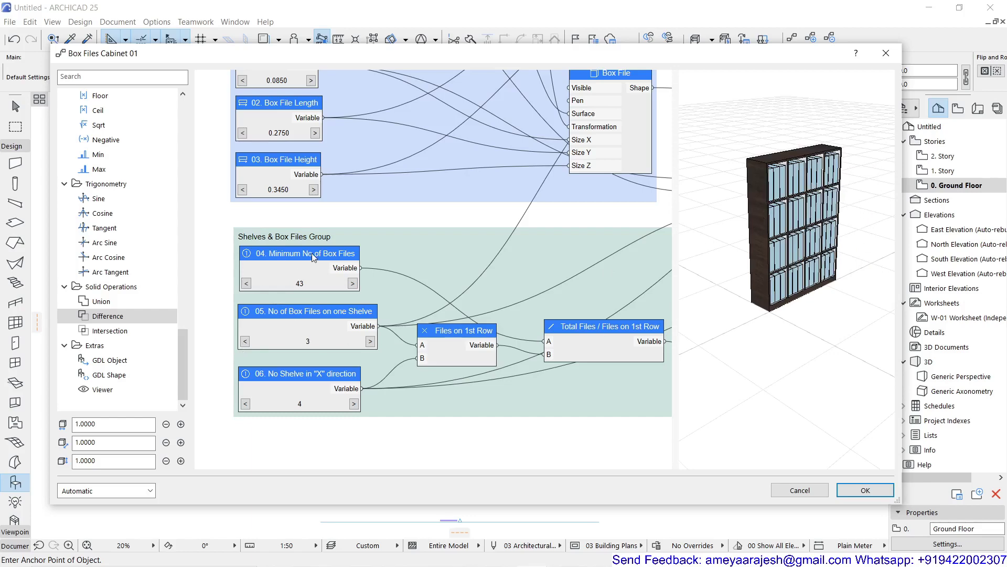
{"action": "scroll", "coordinate": [537, 304], "scroll_direction": "down", "scroll_amount": 6}
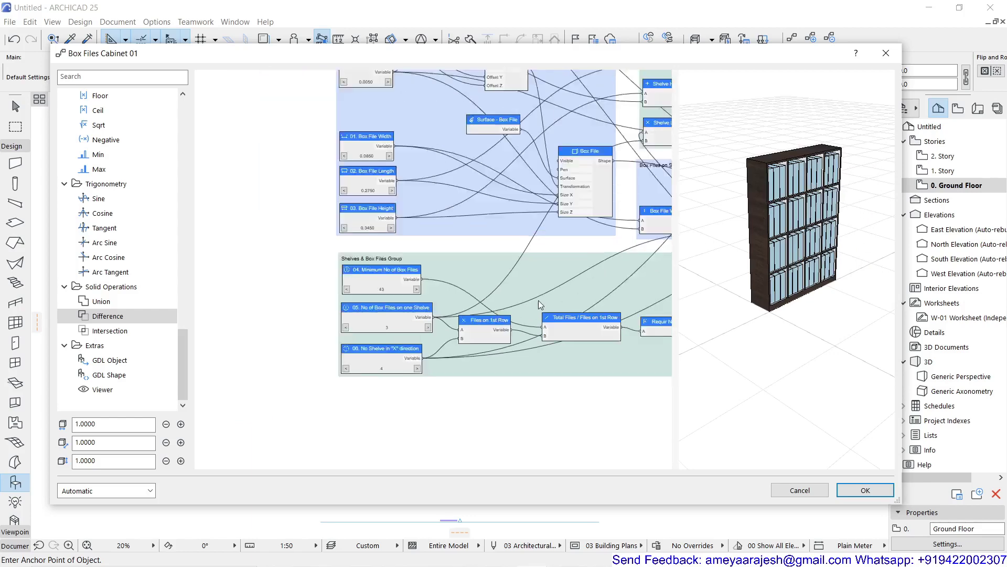
{"action": "scroll", "coordinate": [390, 369], "scroll_direction": "down", "scroll_amount": 2}
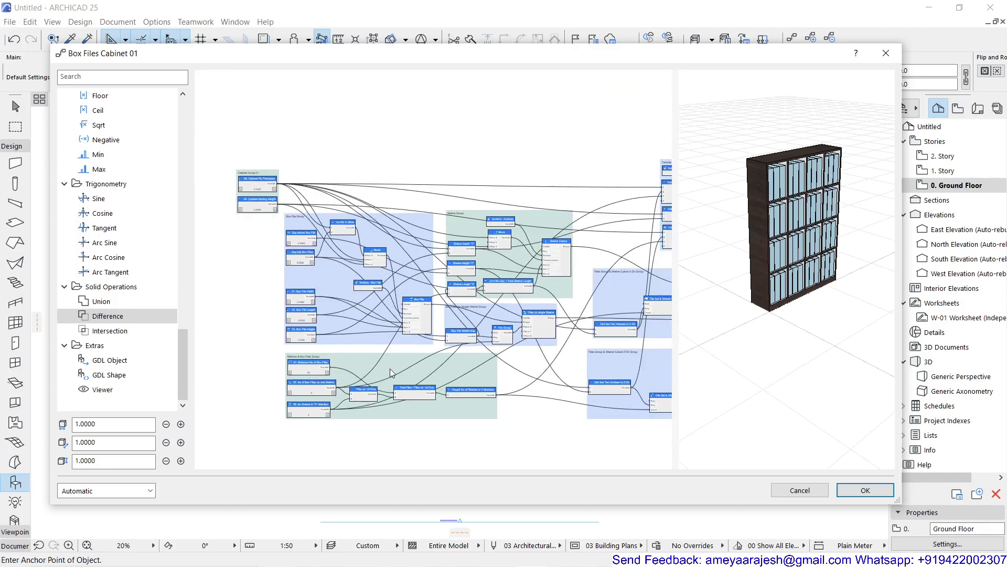
{"action": "middle_click_drag", "start_coordinate": [389, 368], "coordinate": [340, 314]}
{"action": "scroll", "coordinate": [336, 347], "scroll_direction": "down", "scroll_amount": 2}
{"action": "scroll", "coordinate": [304, 343], "scroll_direction": "down", "scroll_amount": 1}
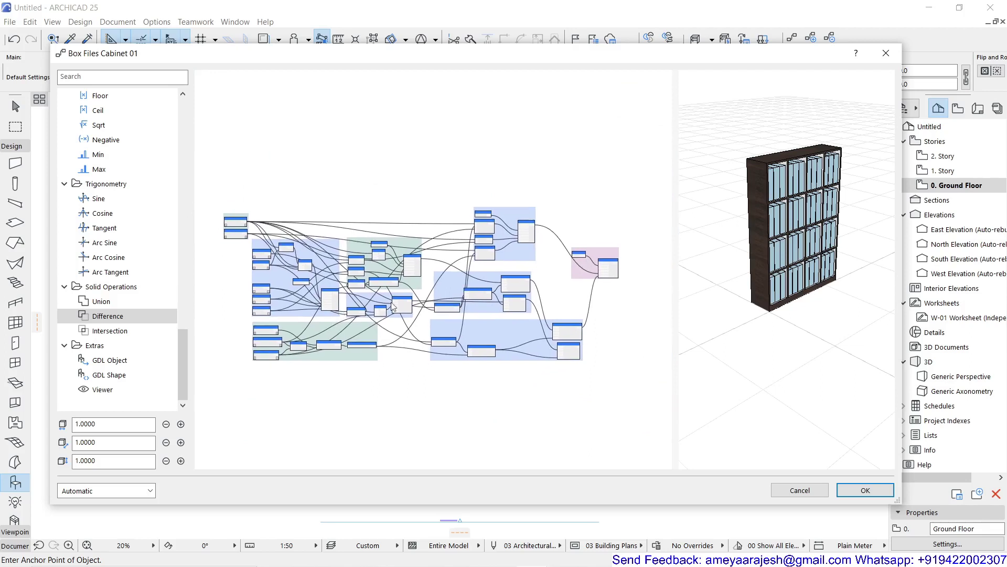